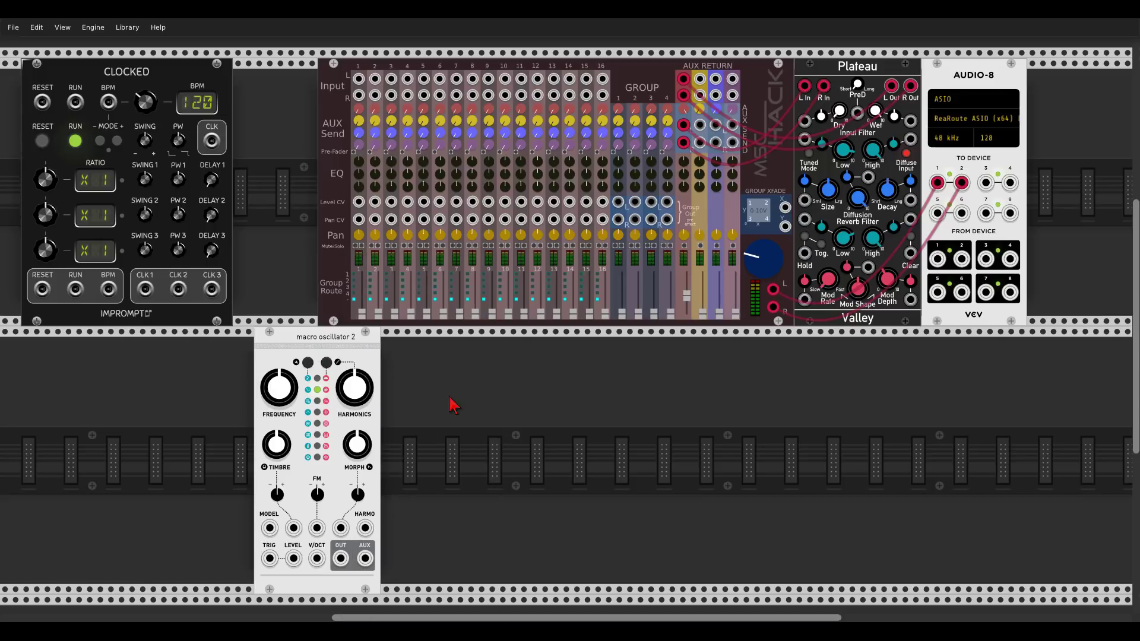
# Find the VCV Scope module in the module browser and place it directly beside the macro oscillator 2.
pyautogui.rightClick(454, 405)
pyautogui.write('scope')
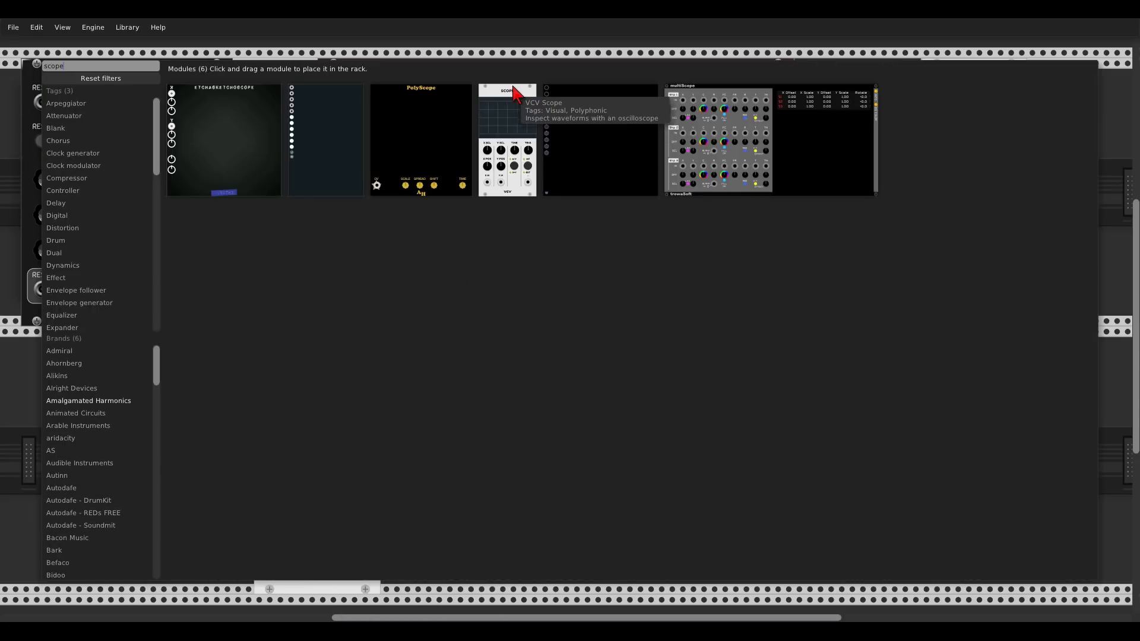
pyautogui.click(515, 94)
# Patch the macro oscillator's OUT to mixer channel 1's left input with the channel fader raised, and also to the Scope's X IN.
pyautogui.moveTo(341, 558); pyautogui.dragTo(358, 79)
pyautogui.moveTo(362, 313); pyautogui.dragTo(361, 295)
pyautogui.moveTo(401, 560); pyautogui.dragTo(341, 557)
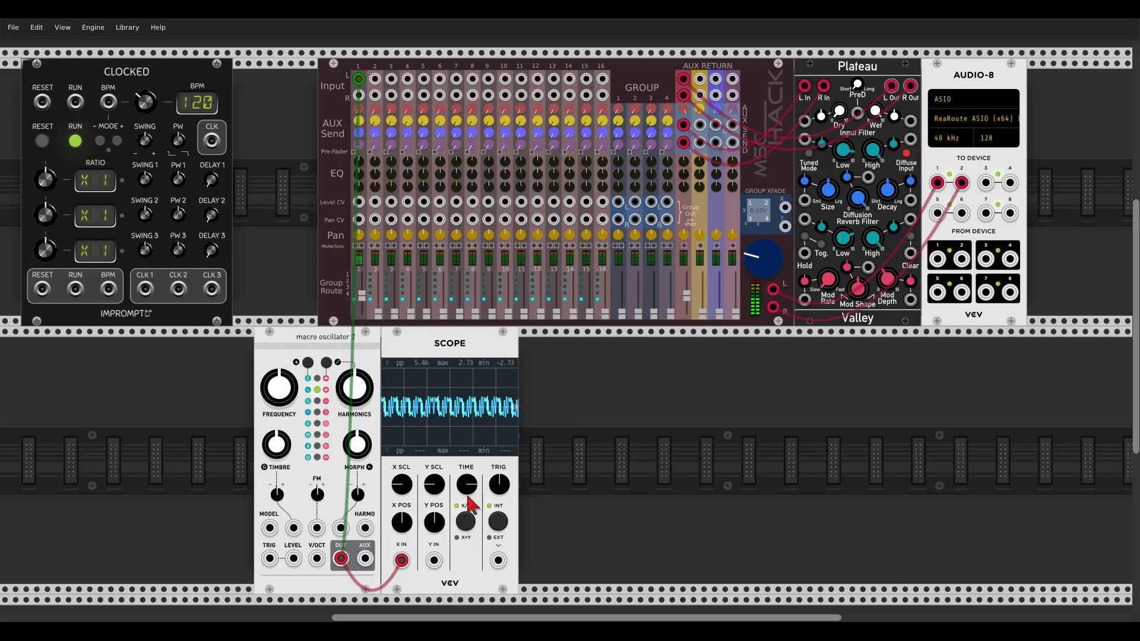
# Set the Scope's time to about 5.2 ms/div and its trigger position to -10 V, and lower the oscillator's frequency.
pyautogui.moveTo(467, 486); pyautogui.dragTo(468, 410)
pyautogui.moveTo(290, 397); pyautogui.dragTo(290, 469)
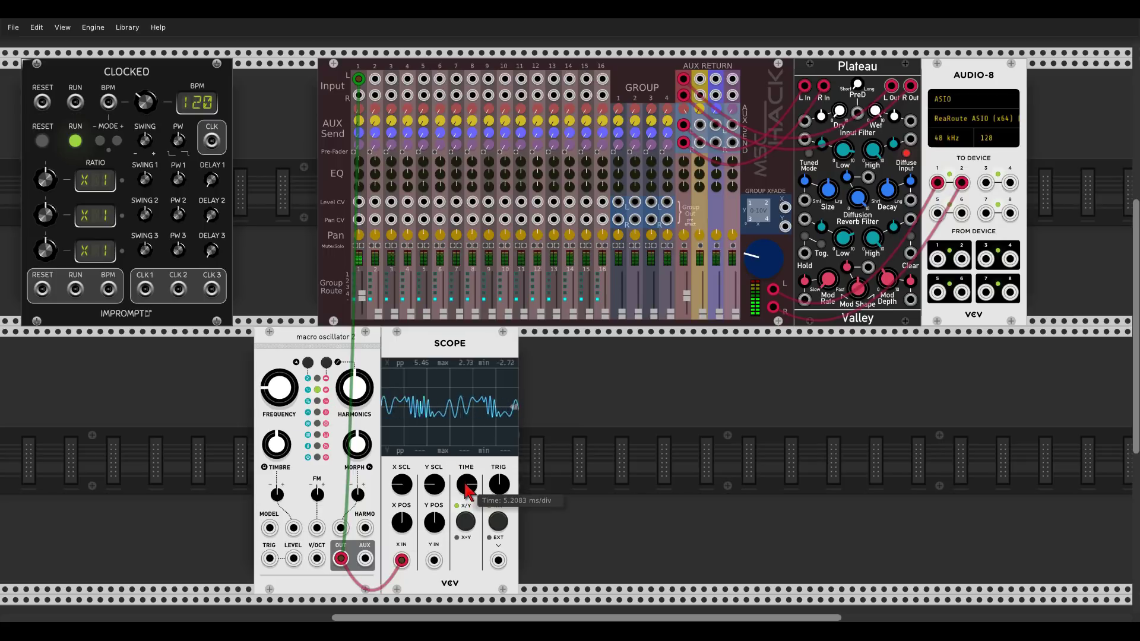
pyautogui.moveTo(279, 396); pyautogui.dragTo(279, 418)
pyautogui.moveTo(498, 484); pyautogui.dragTo(498, 599)
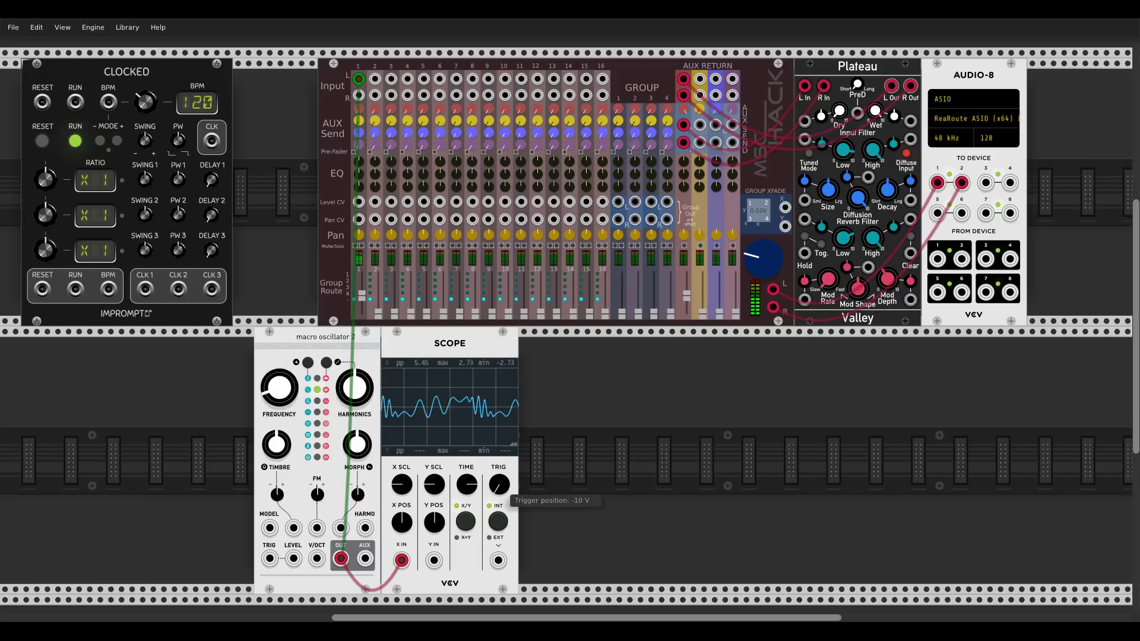
# Try the oscillator's harmonics at 1 and morph at about 0.32, and bring timbre down to 0.
pyautogui.moveTo(354, 387); pyautogui.dragTo(354, 356)
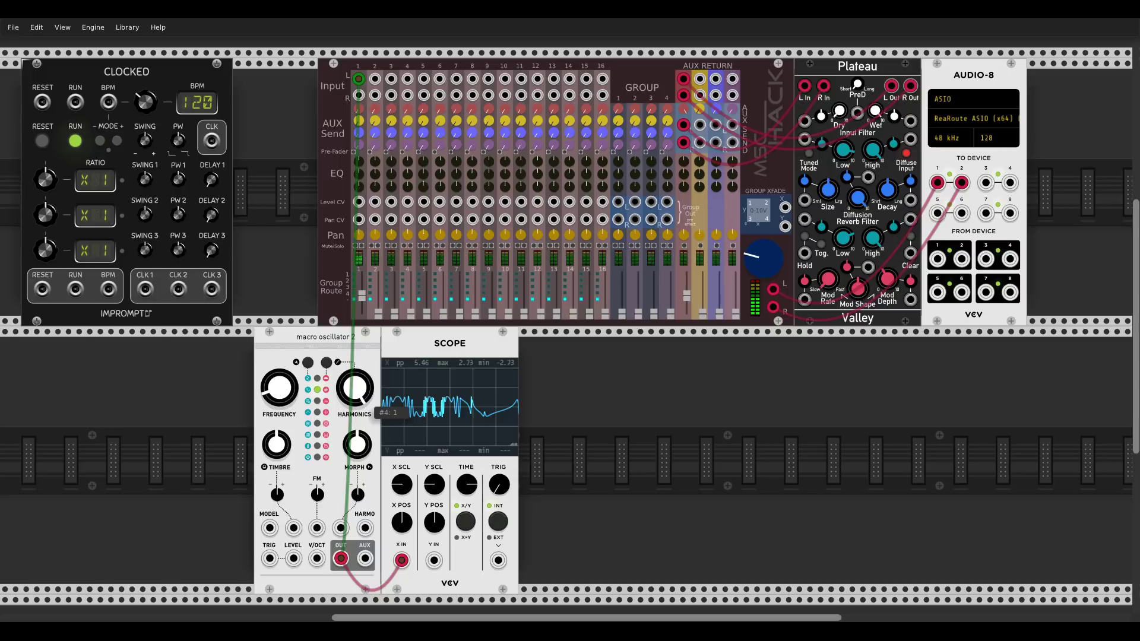
pyautogui.moveTo(354, 392); pyautogui.dragTo(360, 455)
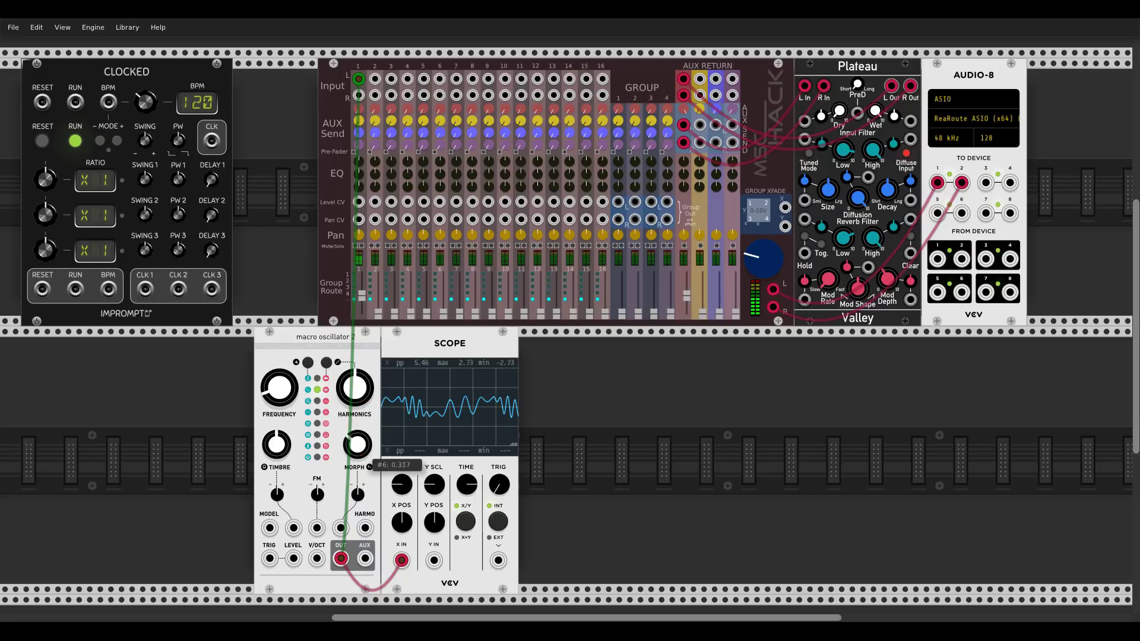
pyautogui.moveTo(276, 443); pyautogui.dragTo(276, 505)
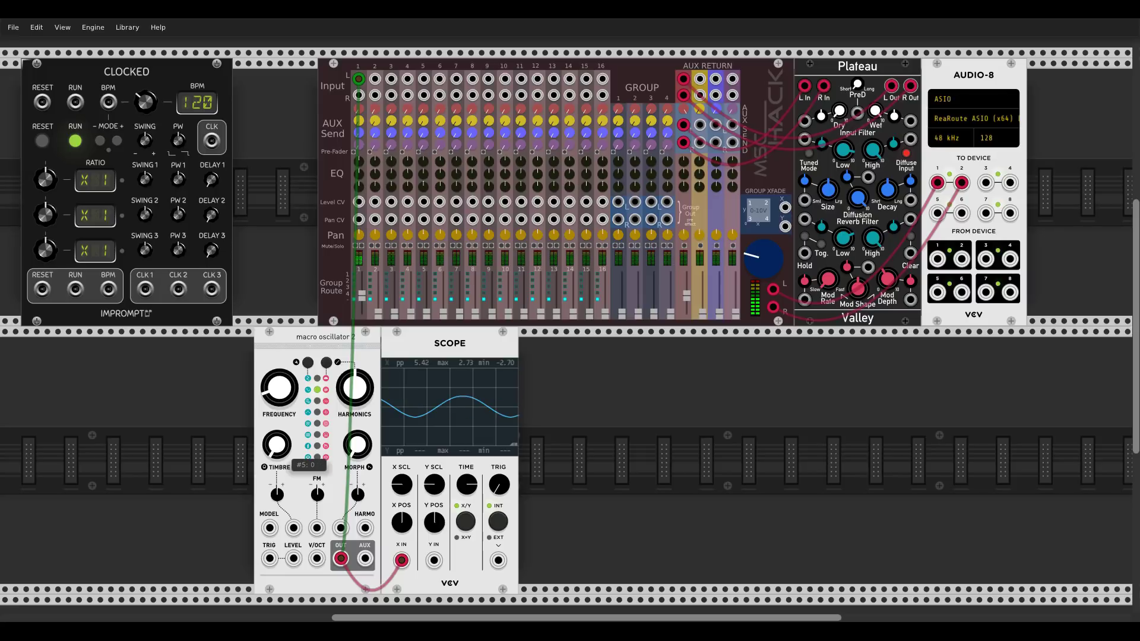
# Sweep the oscillator's frequency, timbre, morph and harmonics to compare the resulting waveforms.
pyautogui.moveTo(285, 416); pyautogui.dragTo(286, 403)
pyautogui.moveTo(277, 444)
pyautogui.mouseDown()
pyautogui.moveTo(276, 428)
pyautogui.moveTo(276, 440)
pyautogui.mouseUp()
pyautogui.moveTo(357, 444)
pyautogui.mouseDown()
pyautogui.moveTo(357, 402)
pyautogui.moveTo(357, 444)
pyautogui.mouseUp()
pyautogui.moveTo(355, 387)
pyautogui.mouseDown()
pyautogui.moveTo(355, 376)
pyautogui.moveTo(355, 416)
pyautogui.moveTo(360, 402)
pyautogui.mouseUp()
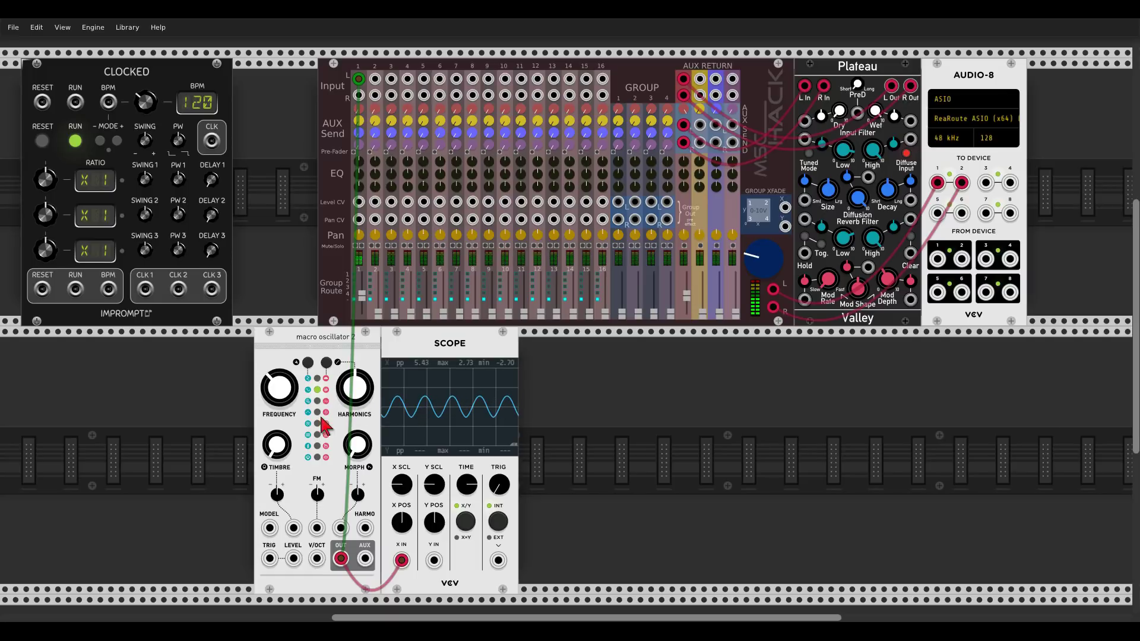
# Raise the oscillator's frequency, try its timbre, and set mixer channel 1's AUX 1 send level to about 0.52.
pyautogui.moveTo(276, 387); pyautogui.dragTo(277, 375)
pyautogui.moveTo(275, 444)
pyautogui.mouseDown()
pyautogui.moveTo(275, 465)
pyautogui.moveTo(277, 435)
pyautogui.moveTo(276, 485)
pyautogui.moveTo(275, 445)
pyautogui.mouseUp()
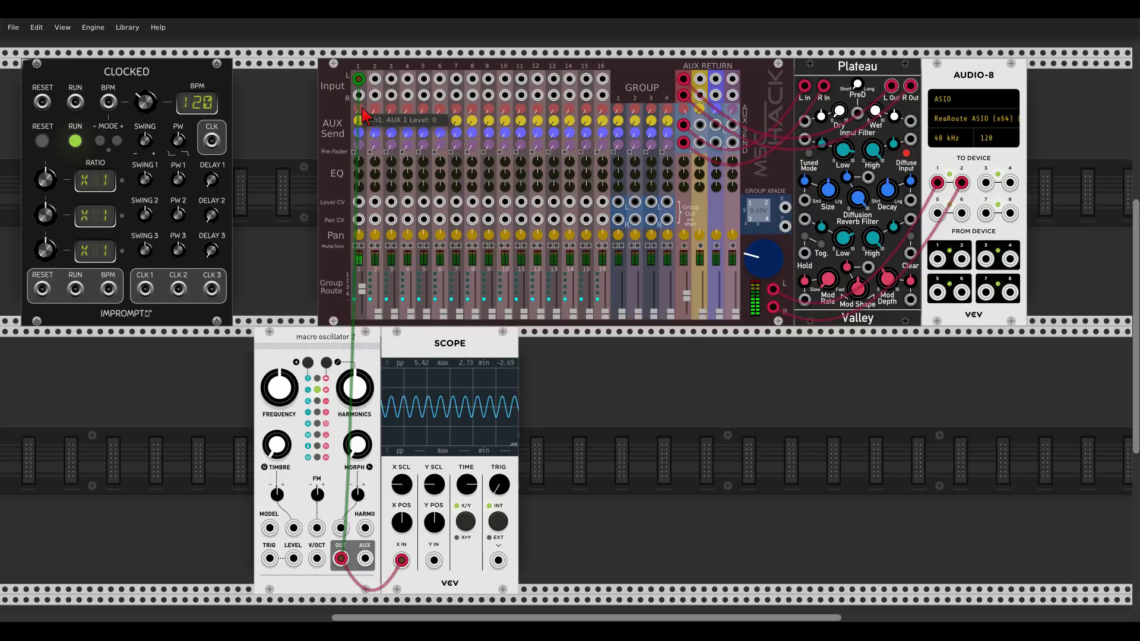
pyautogui.moveTo(361, 110); pyautogui.dragTo(360, 12)
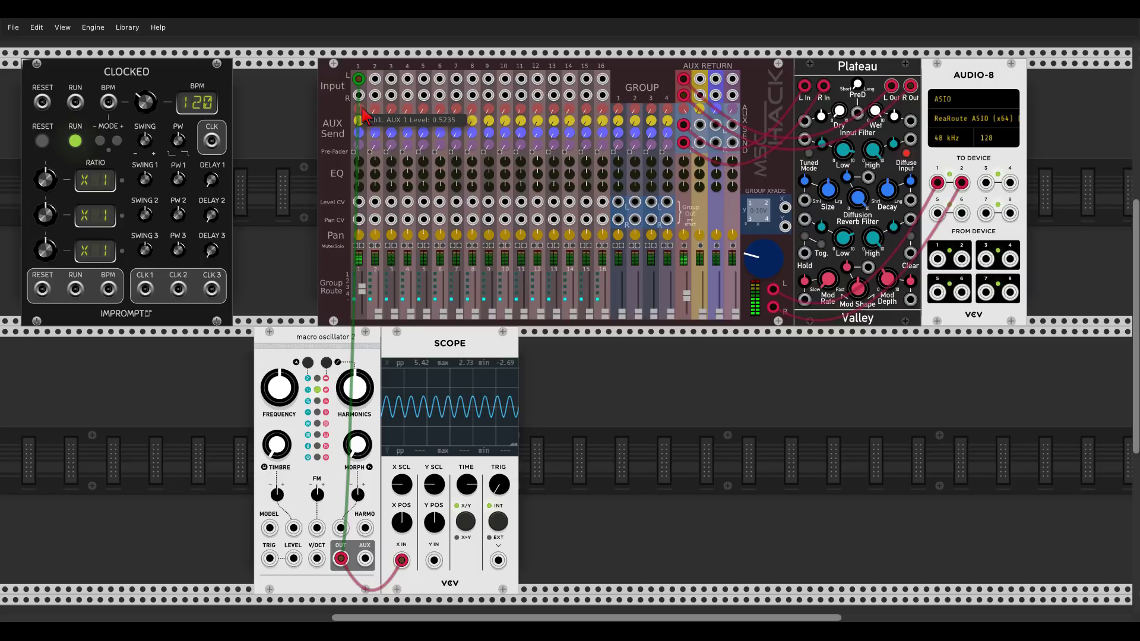
# Set the oscillator's harmonics to 1 while sweeping its timbre and morph.
pyautogui.moveTo(291, 444); pyautogui.dragTo(290, 421)
pyautogui.moveTo(354, 447); pyautogui.dragTo(354, 446)
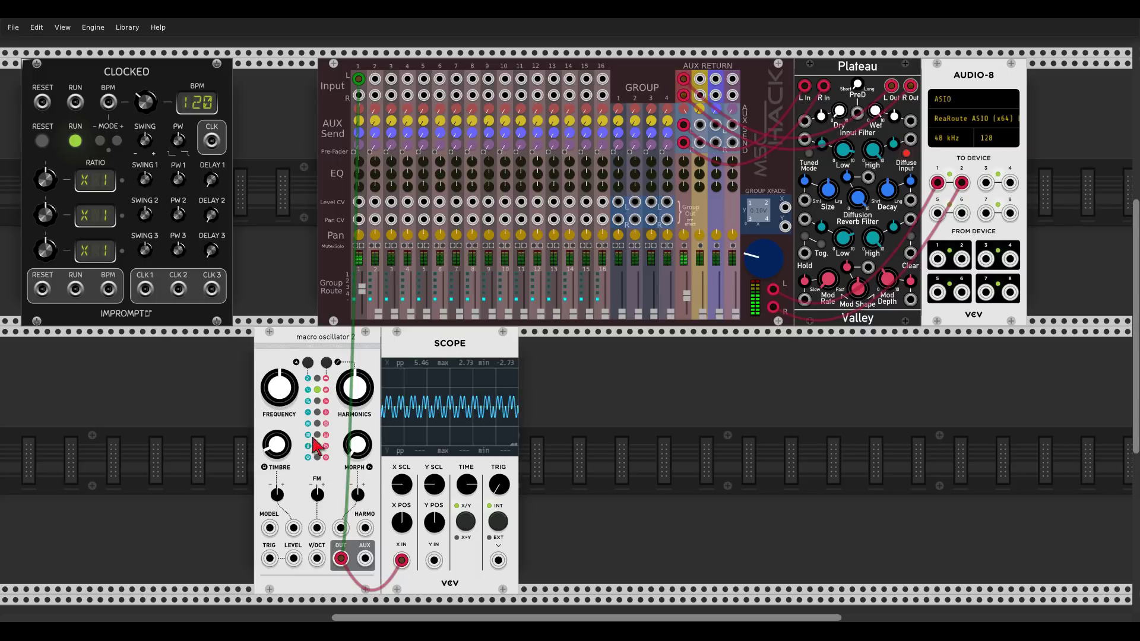
pyautogui.moveTo(348, 400); pyautogui.dragTo(348, 350)
pyautogui.moveTo(347, 417); pyautogui.dragTo(347, 319)
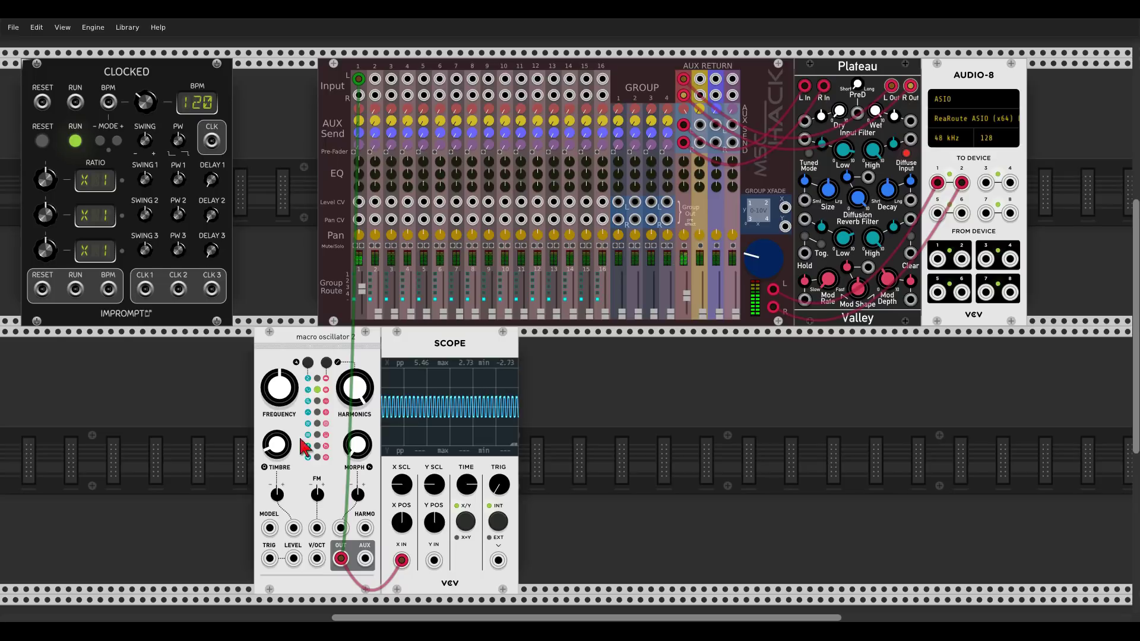
pyautogui.moveTo(276, 444); pyautogui.dragTo(276, 446)
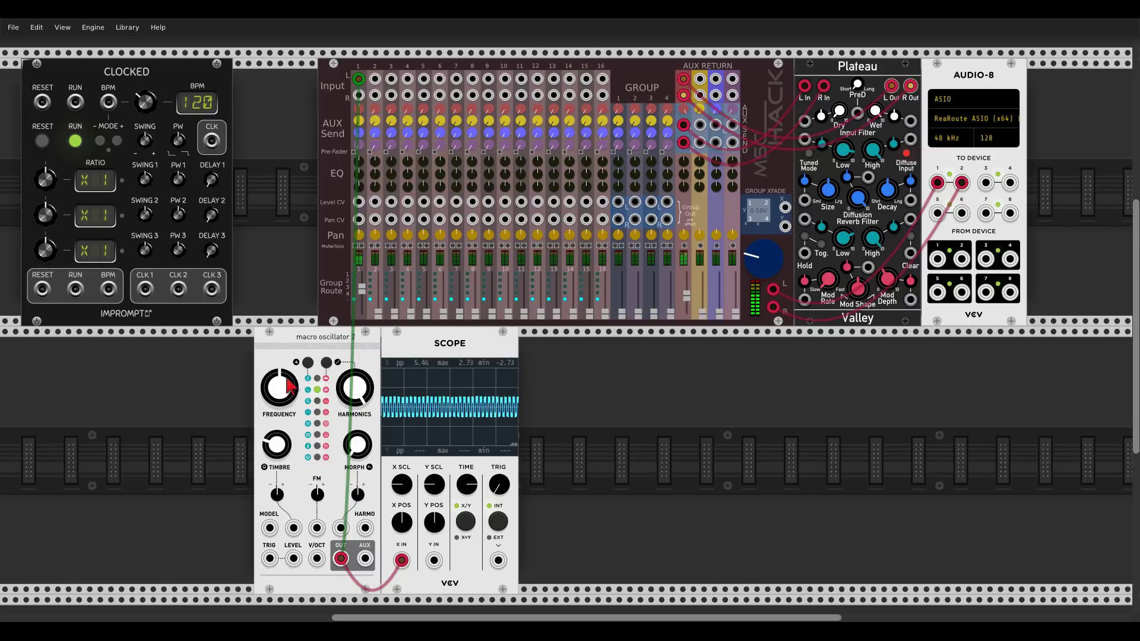
# Step the oscillator's frequency down through -1 and -2 to exactly -3, with timbre returned to 0.
pyautogui.moveTo(290, 385); pyautogui.dragTo(283, 394)
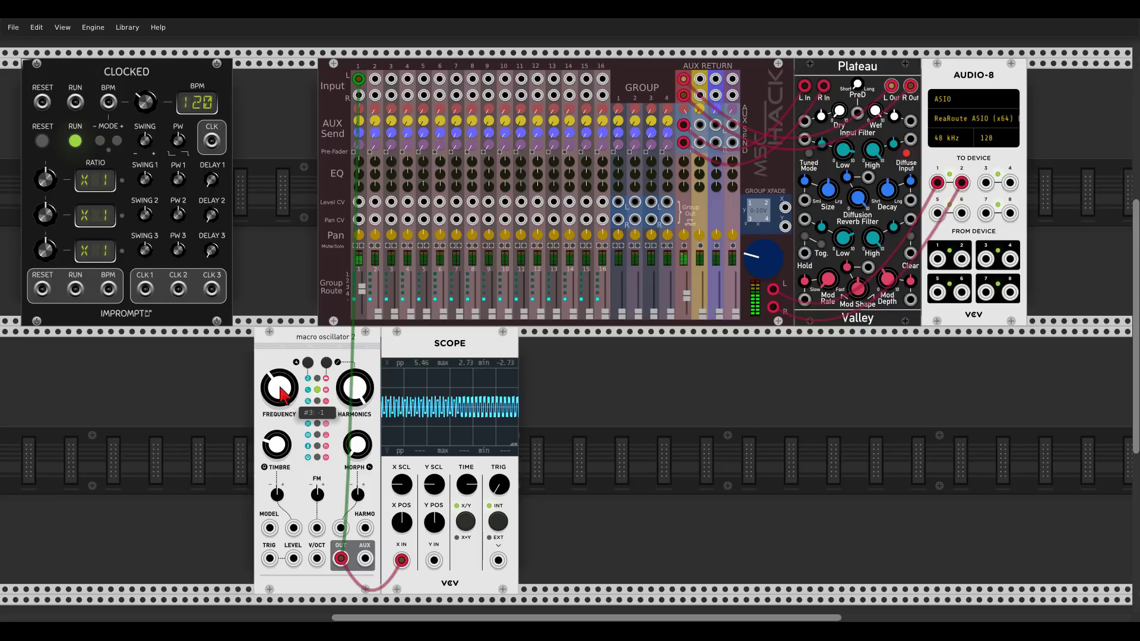
pyautogui.rightClick(281, 393)
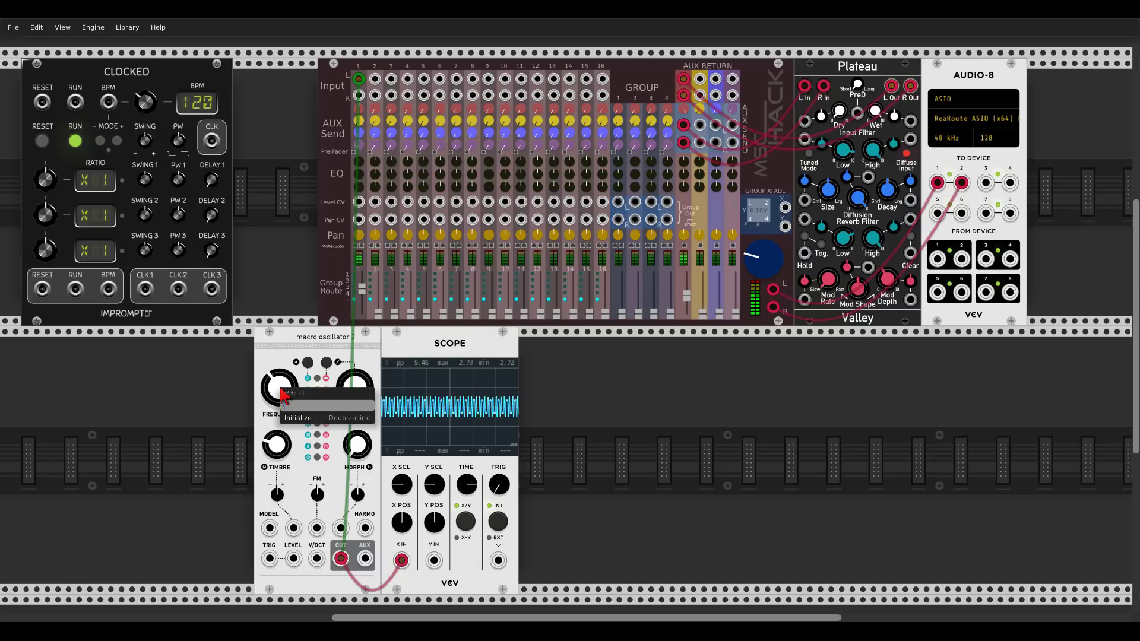
pyautogui.click(297, 417)
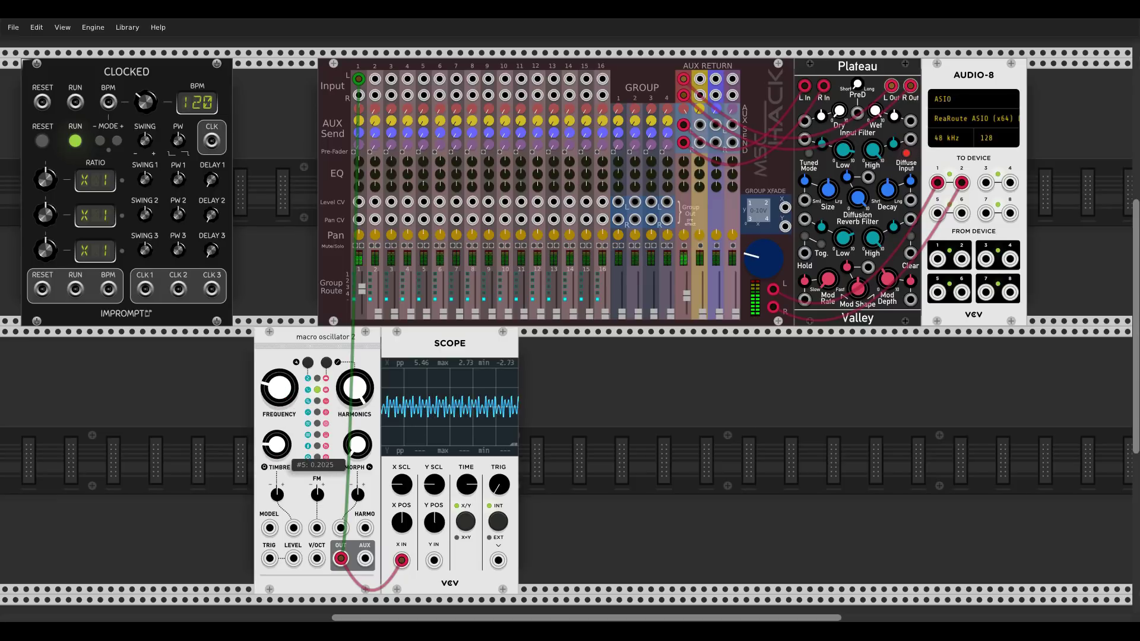
pyautogui.moveTo(276, 445); pyautogui.dragTo(277, 480)
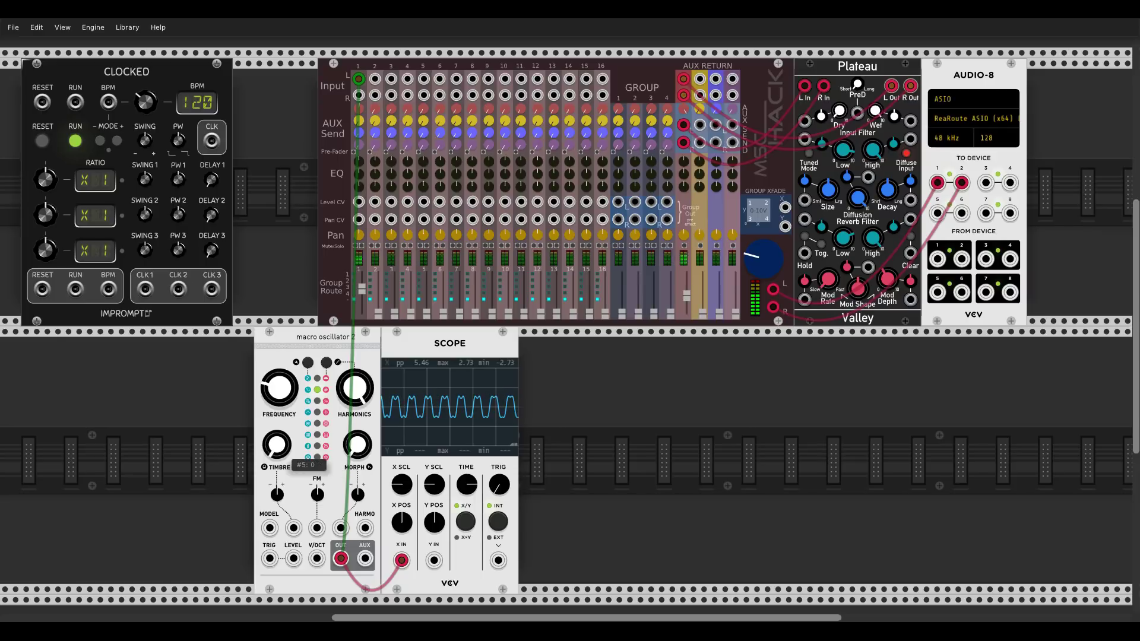
pyautogui.rightClick(276, 401)
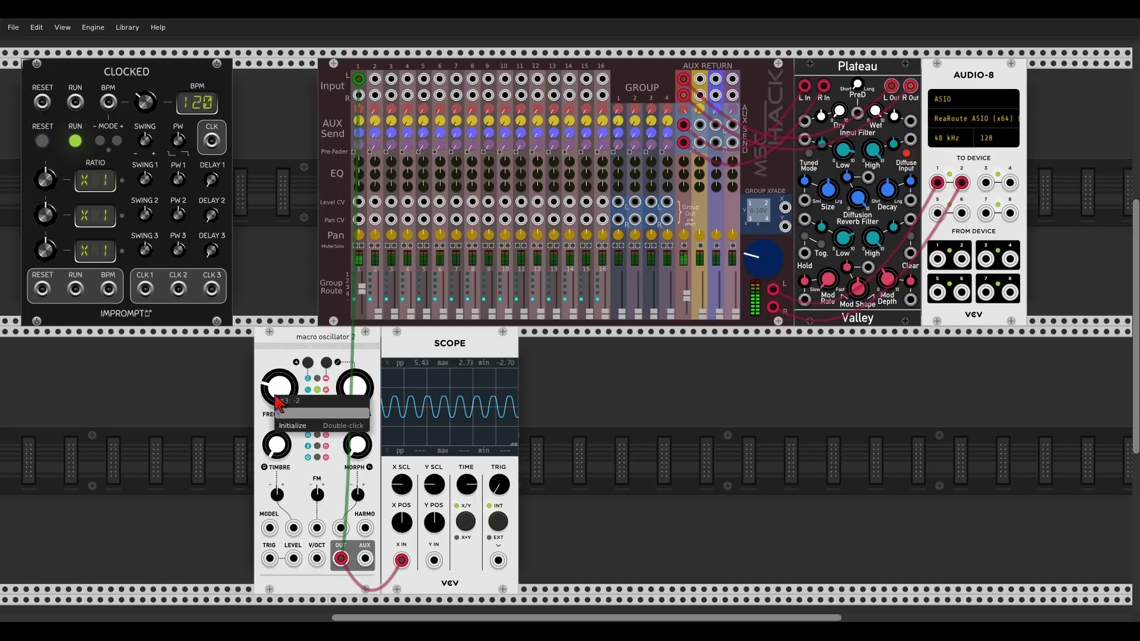
pyautogui.write('-3')
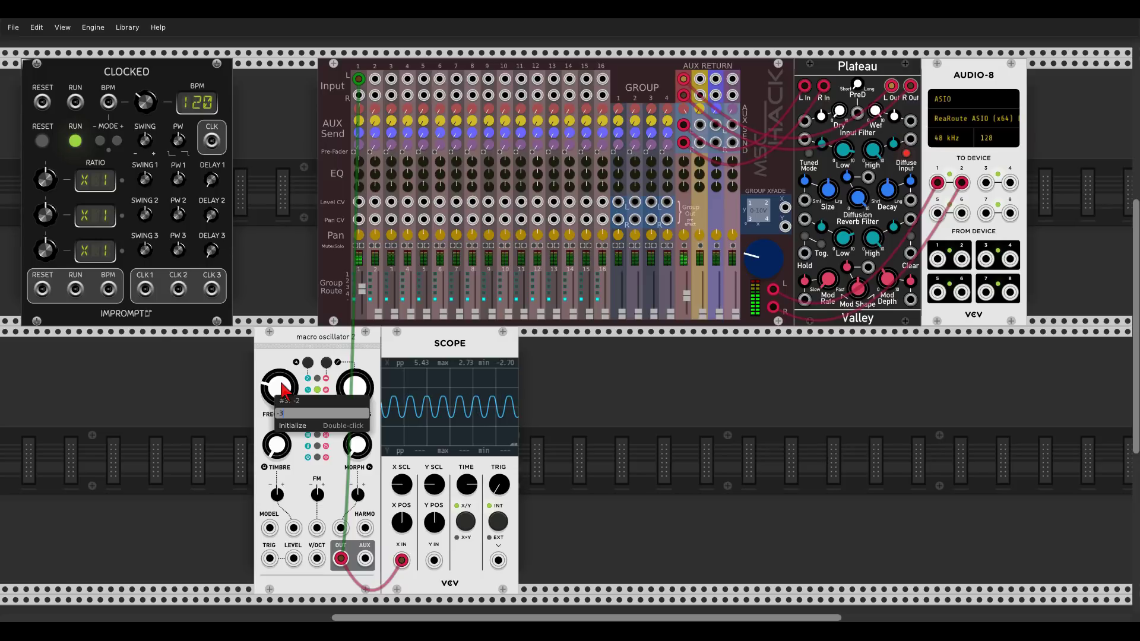
pyautogui.press('Return')
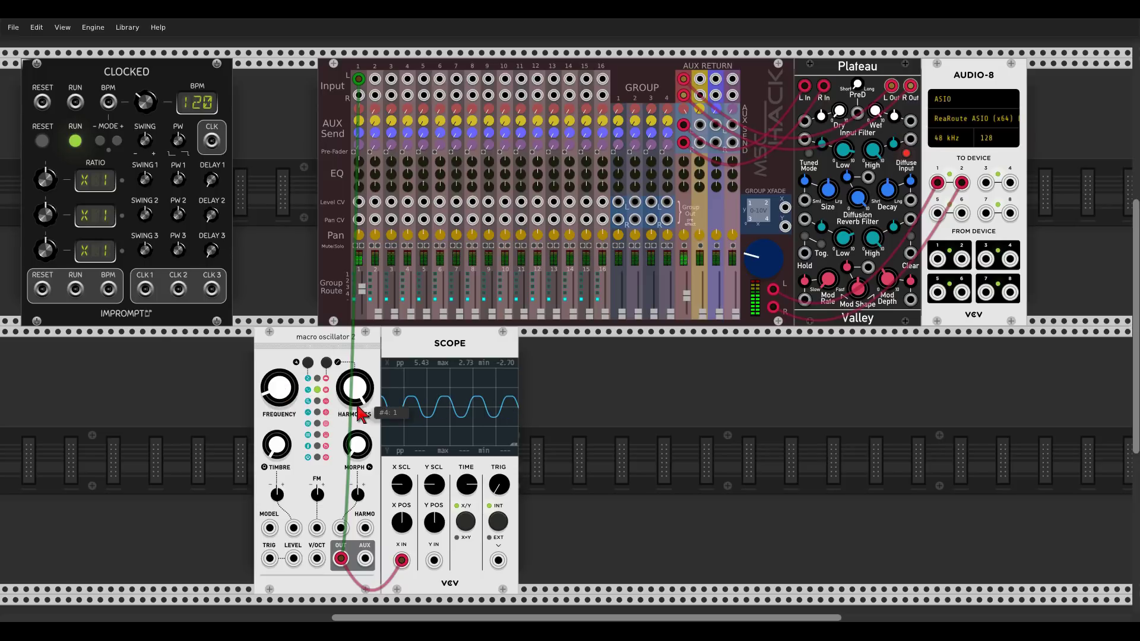
# Sweep the oscillator's timbre and morph at the low frequency, and leave timbre at about 0.5.
pyautogui.moveTo(276, 445); pyautogui.dragTo(277, 435)
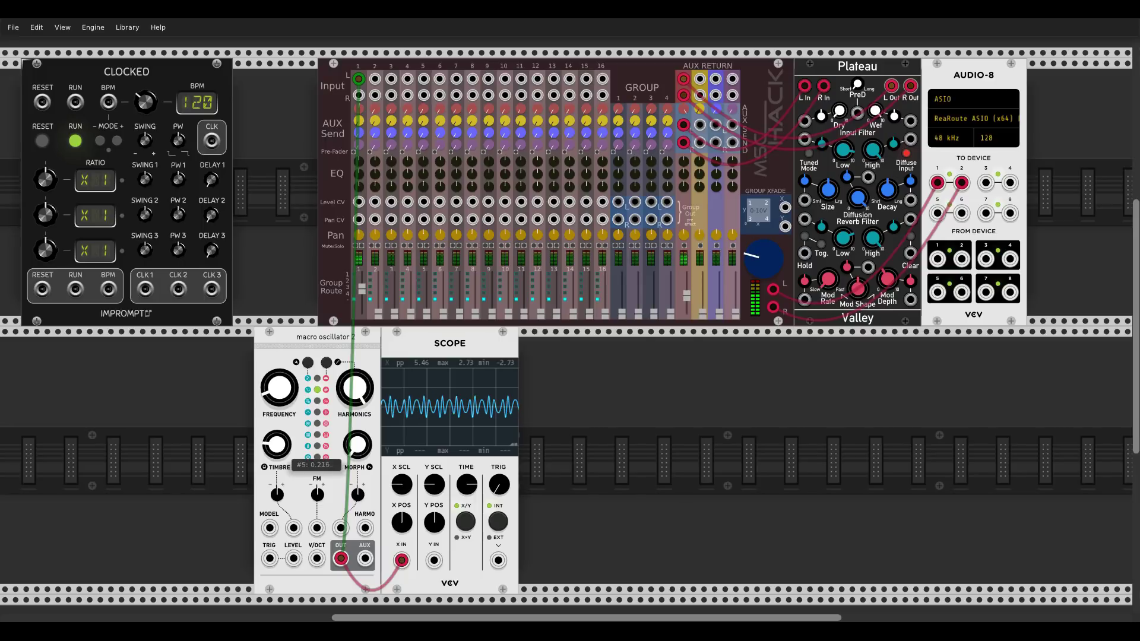
pyautogui.moveTo(356, 444)
pyautogui.mouseDown()
pyautogui.moveTo(357, 453)
pyautogui.moveTo(357, 442)
pyautogui.mouseUp()
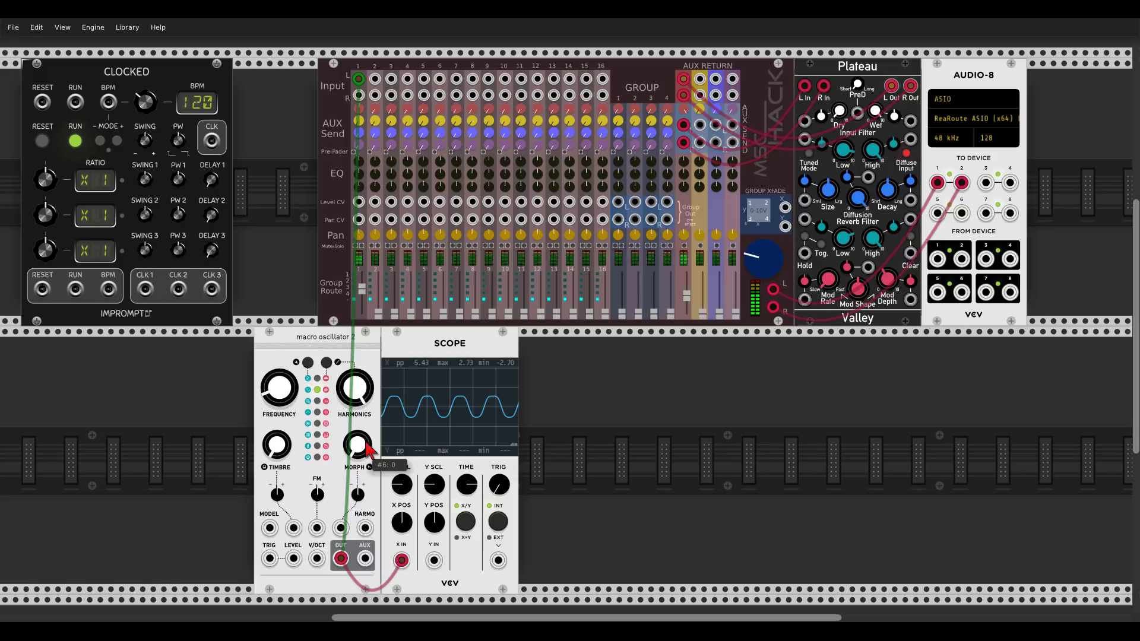
pyautogui.moveTo(359, 449); pyautogui.dragTo(355, 368)
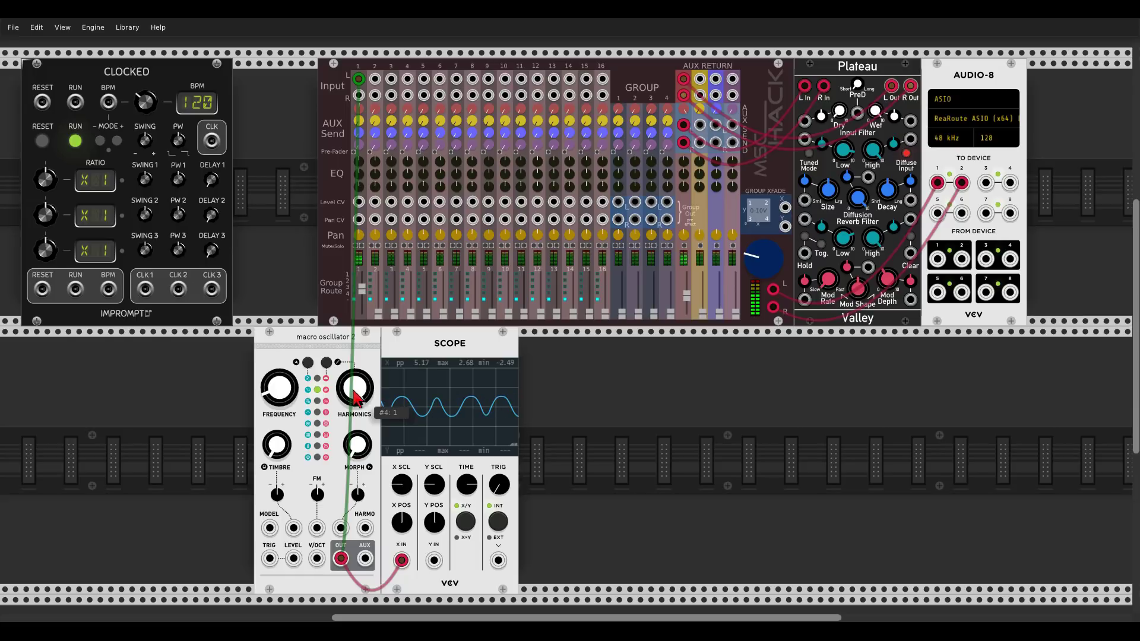
pyautogui.moveTo(277, 444); pyautogui.dragTo(276, 428)
pyautogui.moveTo(356, 444); pyautogui.dragTo(357, 434)
pyautogui.moveTo(277, 444); pyautogui.dragTo(261, 457)
# Add the narrow BGA Walk module beside the macro oscillator and patch its OUT to the timbre CV input with the timbre attenuverter raised.
pyautogui.rightClick(247, 453)
pyautogui.write('walk')
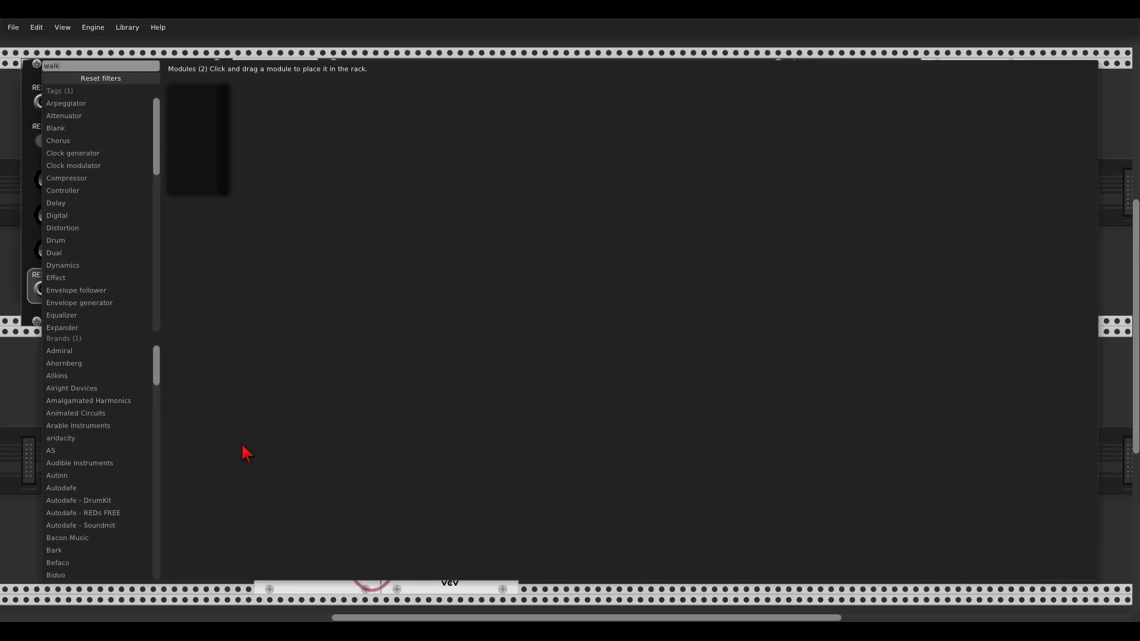
pyautogui.click(243, 95)
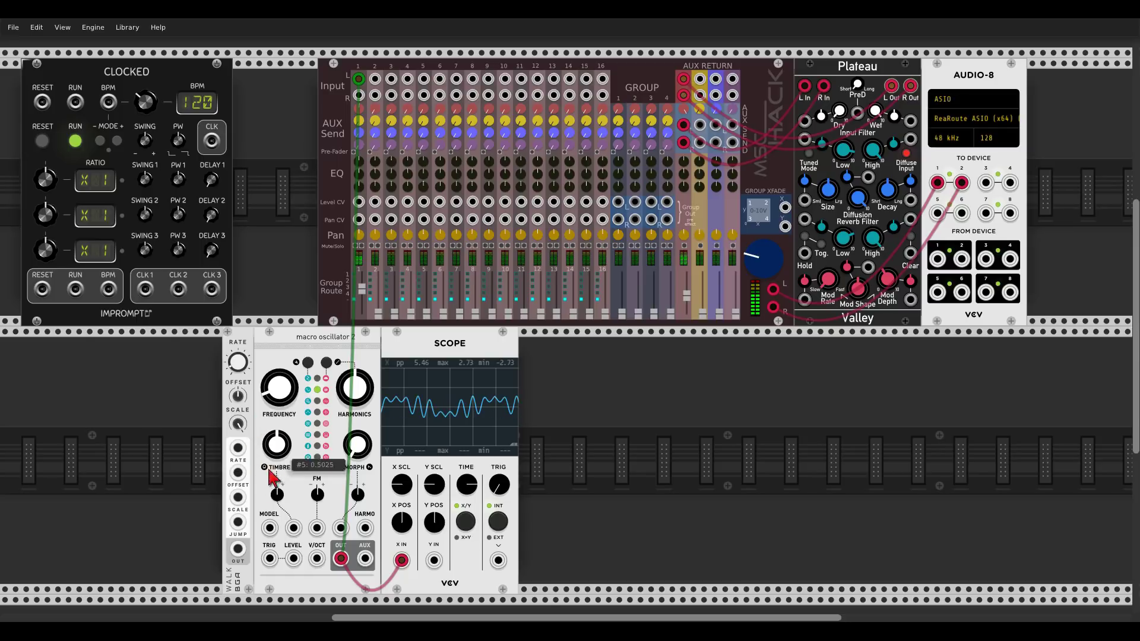
pyautogui.moveTo(276, 494); pyautogui.dragTo(277, 485)
pyautogui.moveTo(237, 548); pyautogui.dragTo(293, 527)
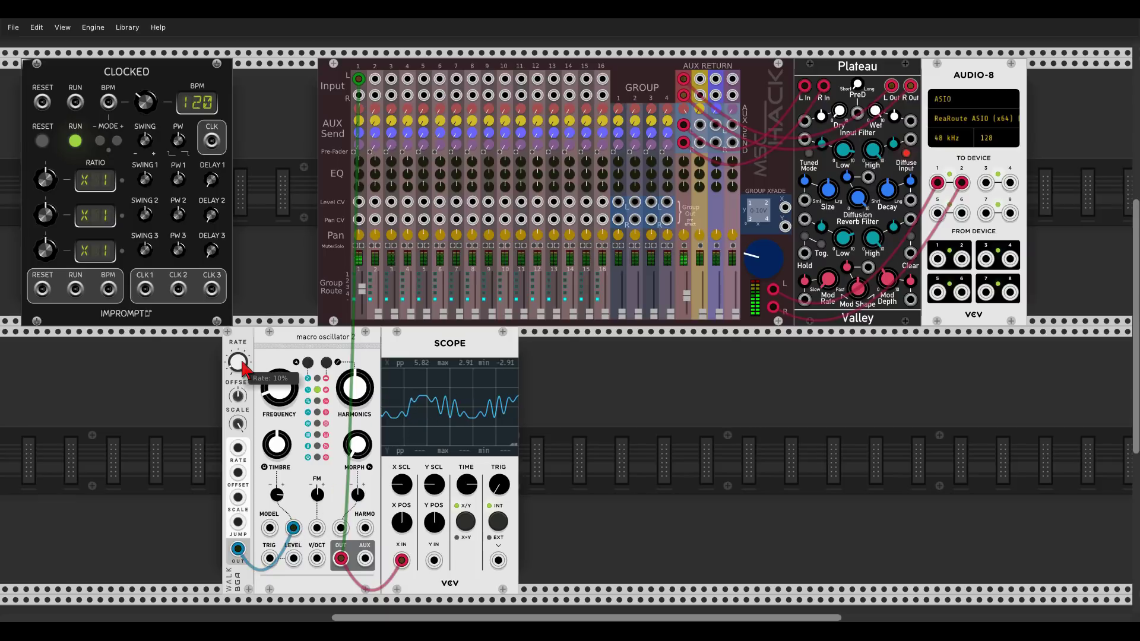
# Show Walk's OUT on the Scope's X IN at about 1333 ms/div and set Walk's rate to about 24%.
pyautogui.moveTo(401, 560)
pyautogui.mouseDown()
pyautogui.moveTo(401, 582)
pyautogui.moveTo(238, 549)
pyautogui.mouseUp()
pyautogui.moveTo(456, 489); pyautogui.dragTo(456, 505)
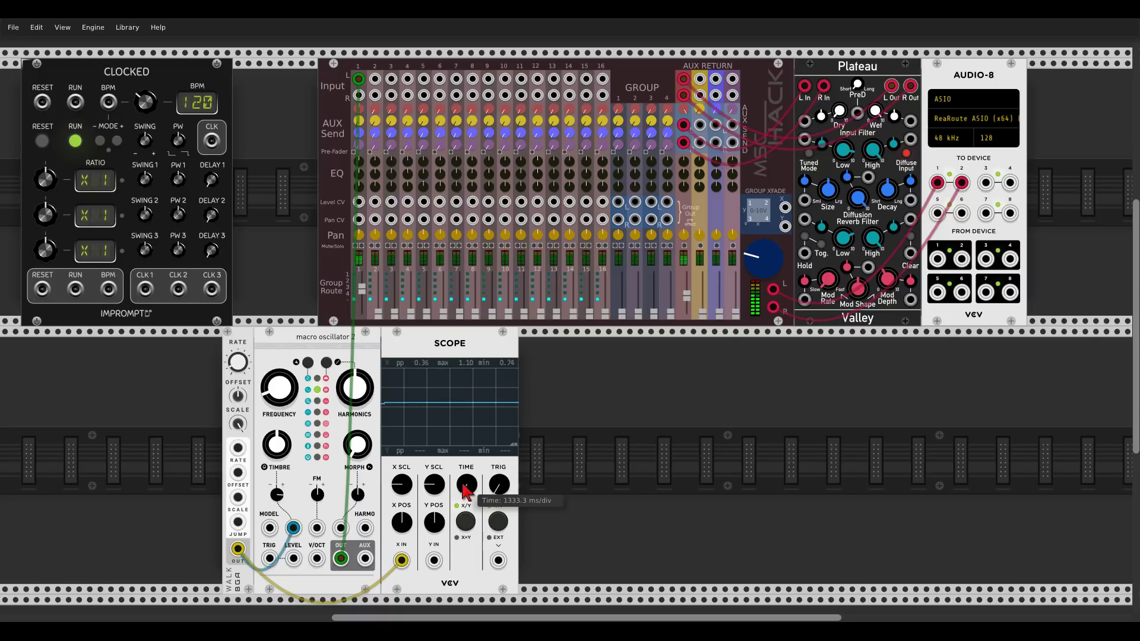
pyautogui.moveTo(239, 362); pyautogui.dragTo(238, 356)
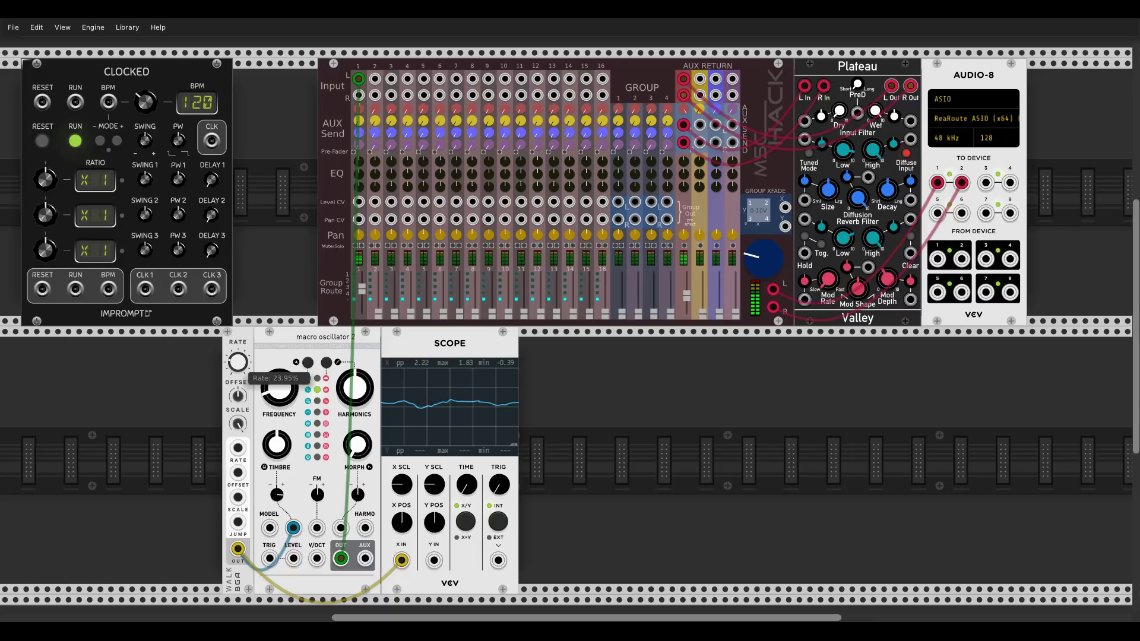
# Compare the oscillator's OUT on the Scope's Y IN with AUX on X IN at a shorter time base, and unplug Y IN.
pyautogui.moveTo(434, 559)
pyautogui.mouseDown()
pyautogui.moveTo(335, 567)
pyautogui.moveTo(366, 557)
pyautogui.moveTo(341, 558)
pyautogui.mouseUp()
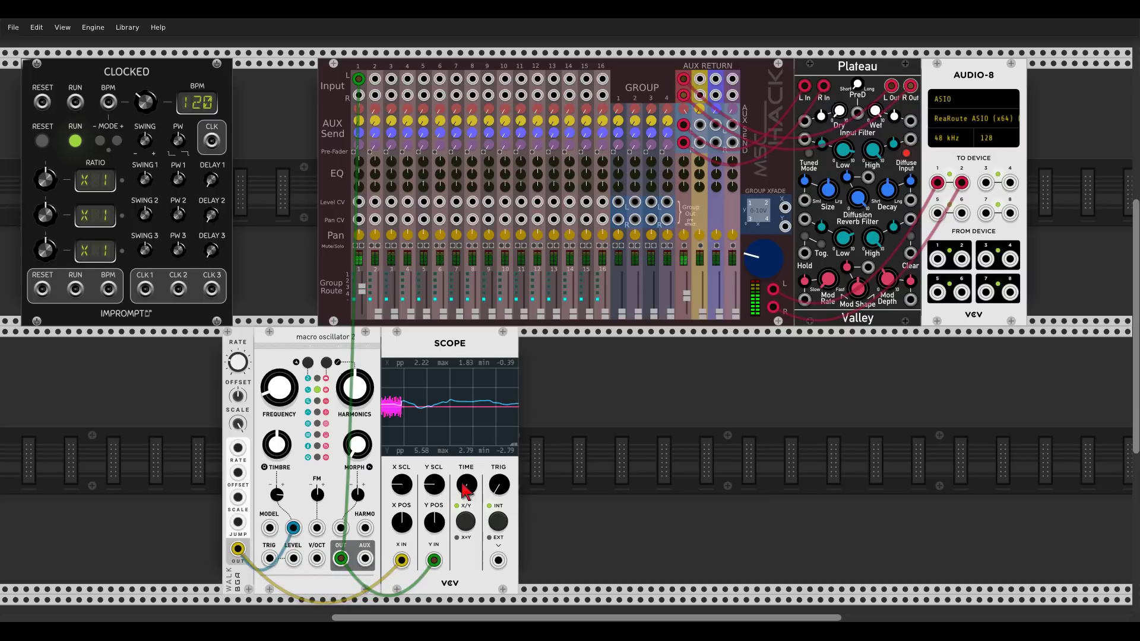
pyautogui.moveTo(466, 485); pyautogui.dragTo(466, 486)
pyautogui.moveTo(403, 560)
pyautogui.mouseDown()
pyautogui.moveTo(369, 564)
pyautogui.moveTo(403, 561)
pyautogui.mouseUp()
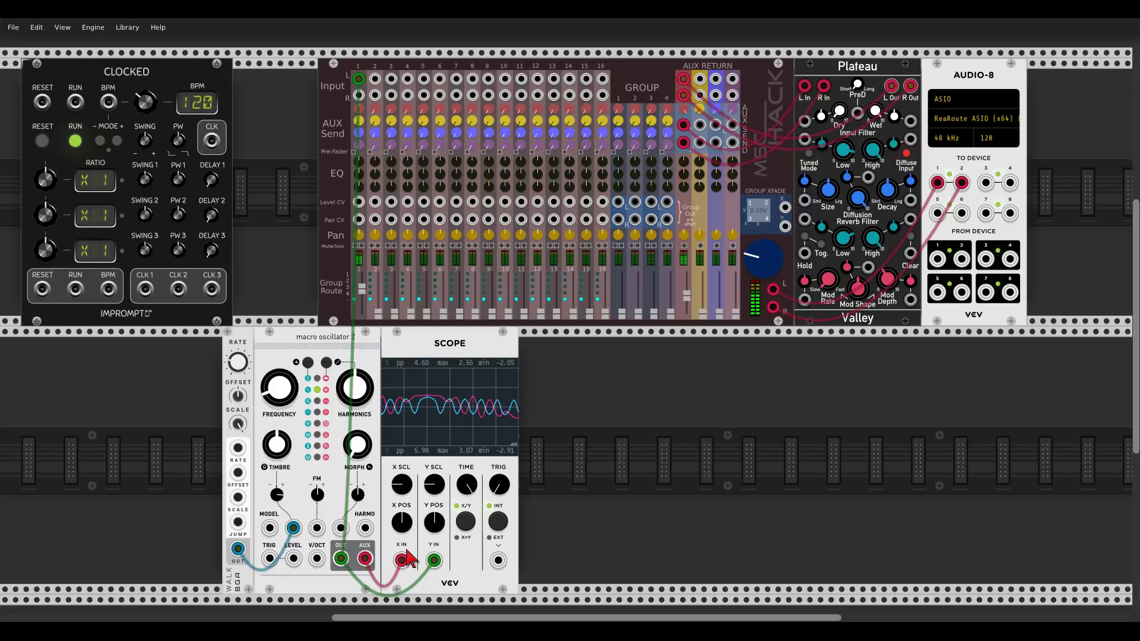
pyautogui.rightClick(433, 560)
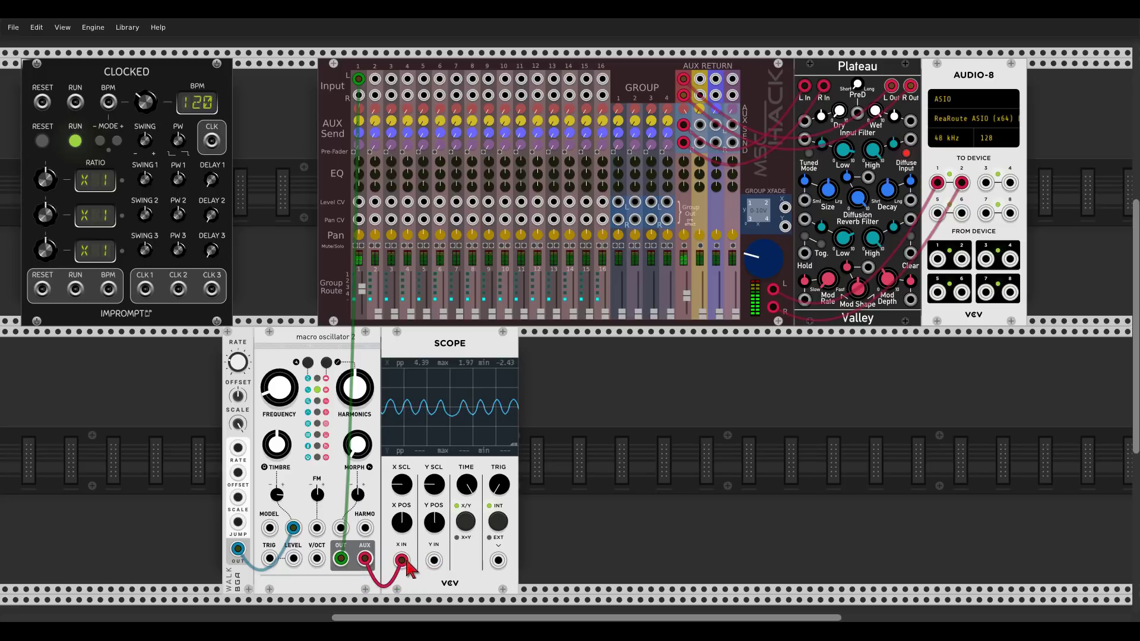
# Try the oscillator's AUX output in mixer channel 1's right input, and remove that cable and the Scope module.
pyautogui.moveTo(402, 559); pyautogui.dragTo(359, 96)
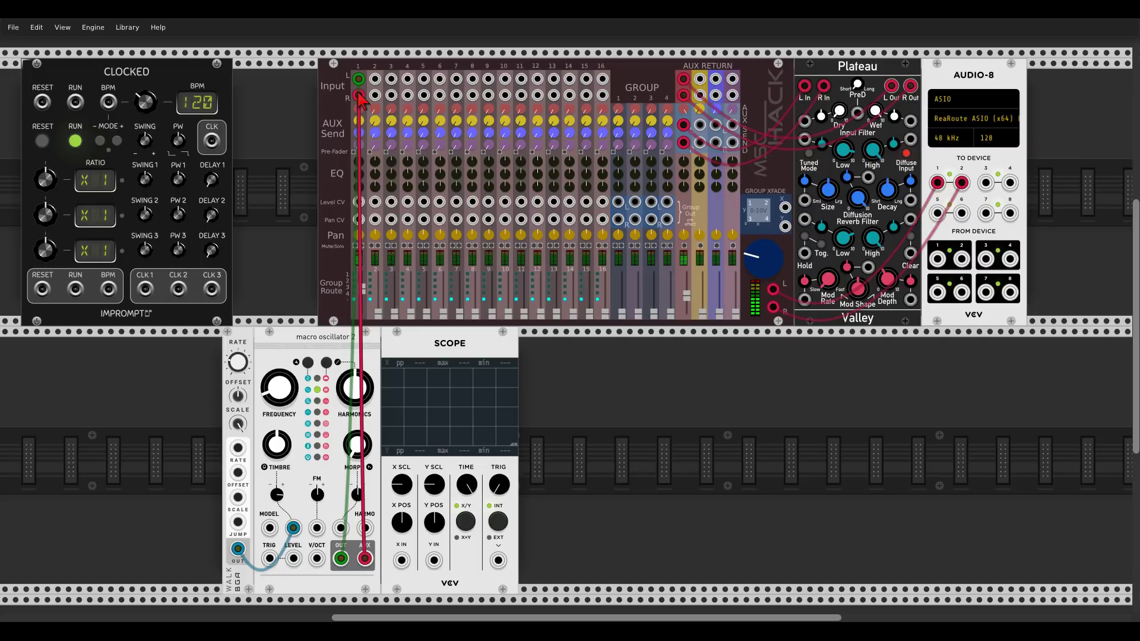
pyautogui.moveTo(360, 98); pyautogui.dragTo(520, 451)
pyautogui.rightClick(462, 352)
pyautogui.click(478, 451)
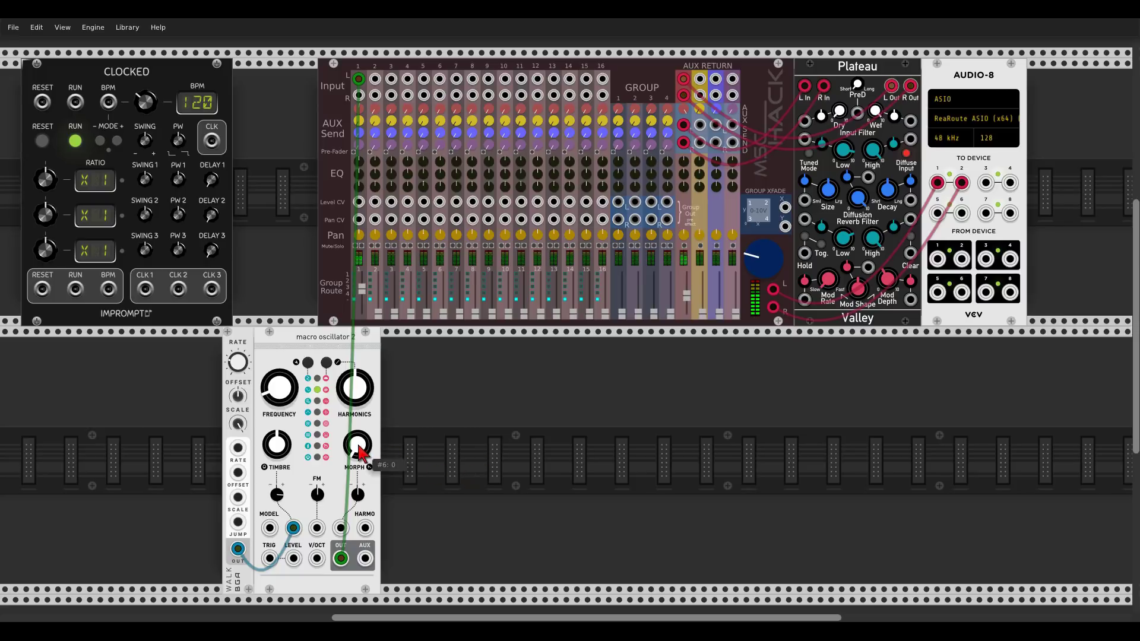
# Sweep the oscillator's morph and move the Walk and macro oscillator modules along the row to line up with the mixer's left edge.
pyautogui.moveTo(356, 444)
pyautogui.mouseDown()
pyautogui.moveTo(356, 433)
pyautogui.moveTo(356, 451)
pyautogui.mouseUp()
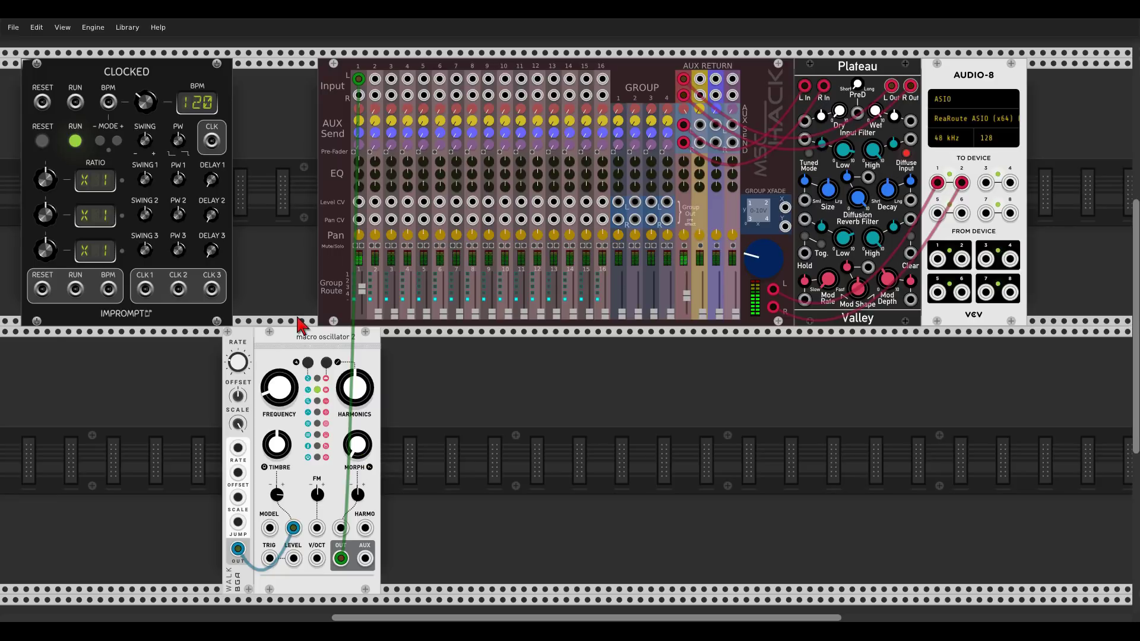
pyautogui.moveTo(249, 344); pyautogui.dragTo(344, 344)
# Search the module library for seq, add the Basic Sequencer and place it directly below Clocked, aligned with its left edge.
pyautogui.rightClick(250, 401)
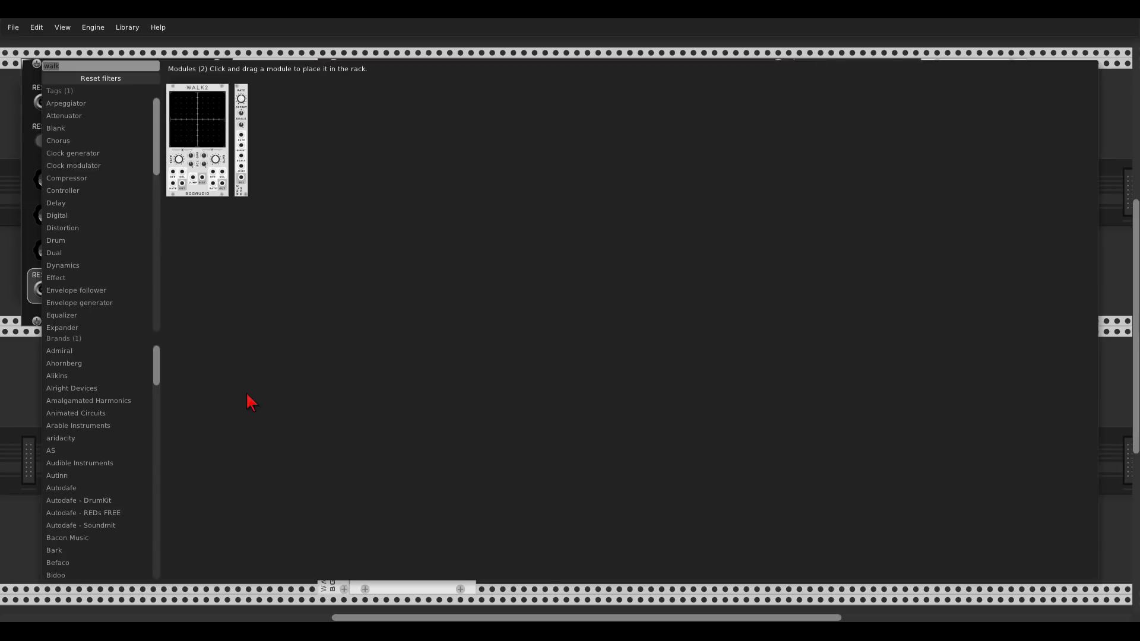
pyautogui.click(136, 81)
pyautogui.write('s')
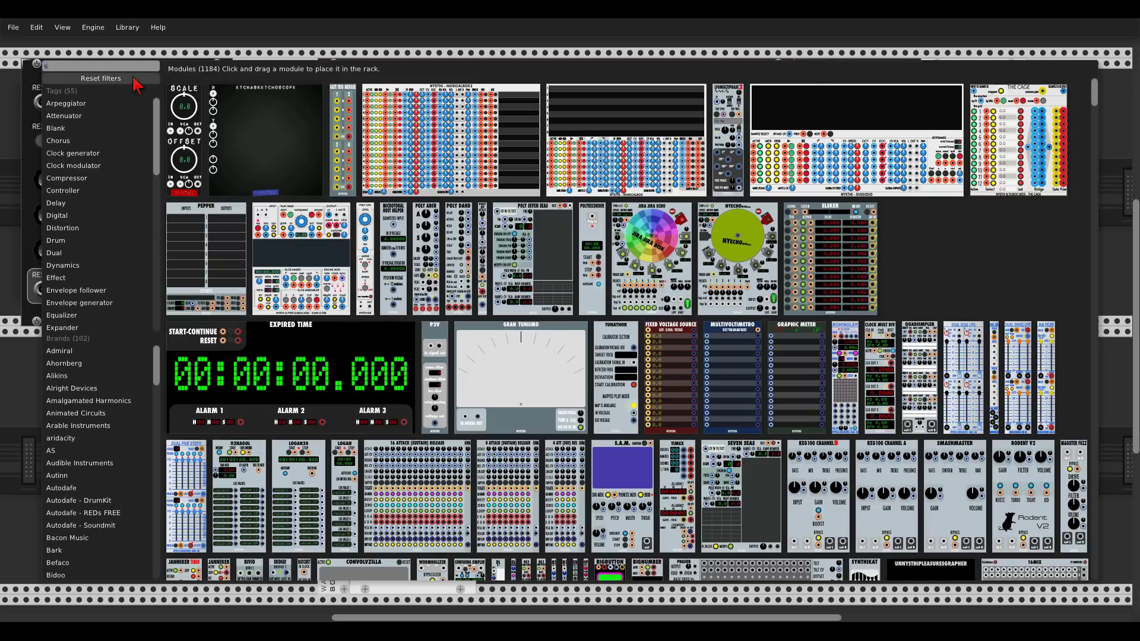
pyautogui.write('eq')
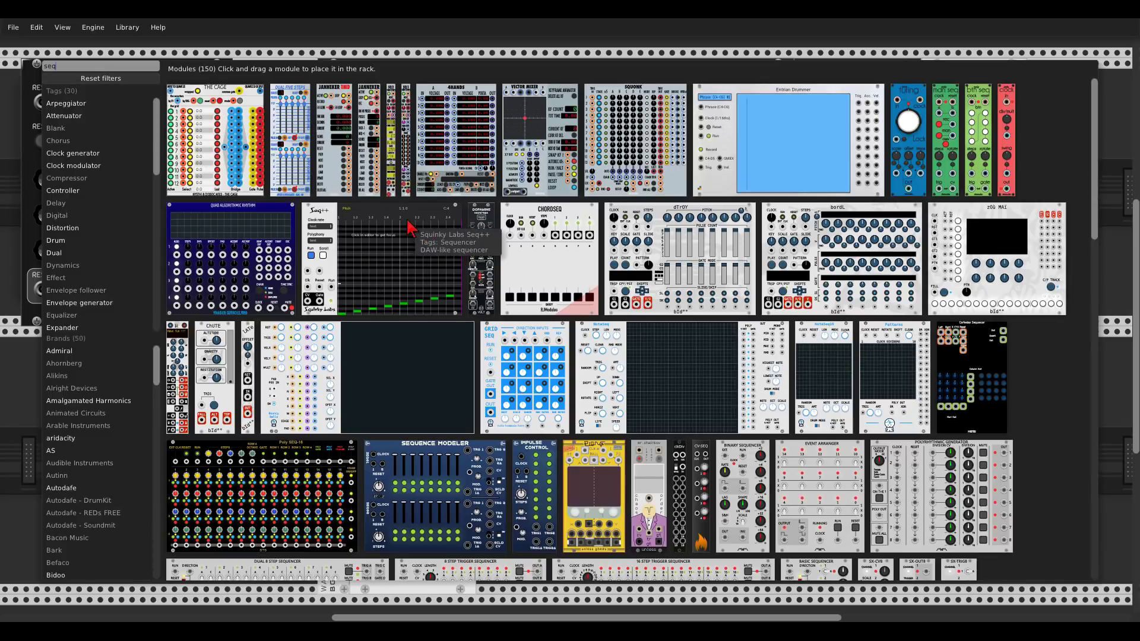
pyautogui.scroll(-3, 446, 239)
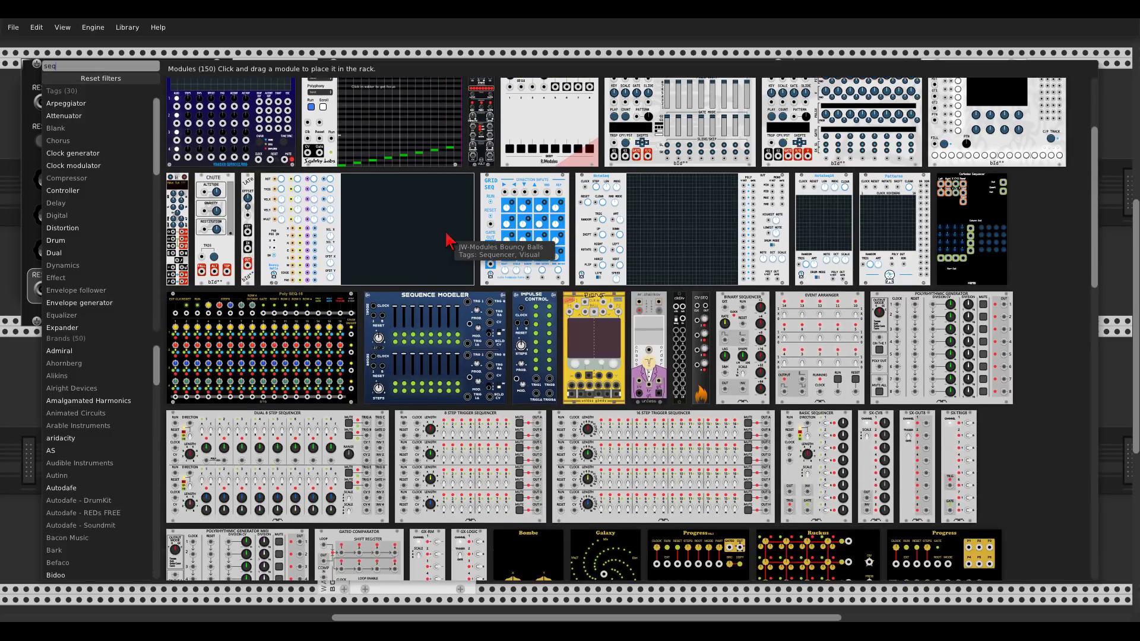
pyautogui.scroll(-6, 446, 240)
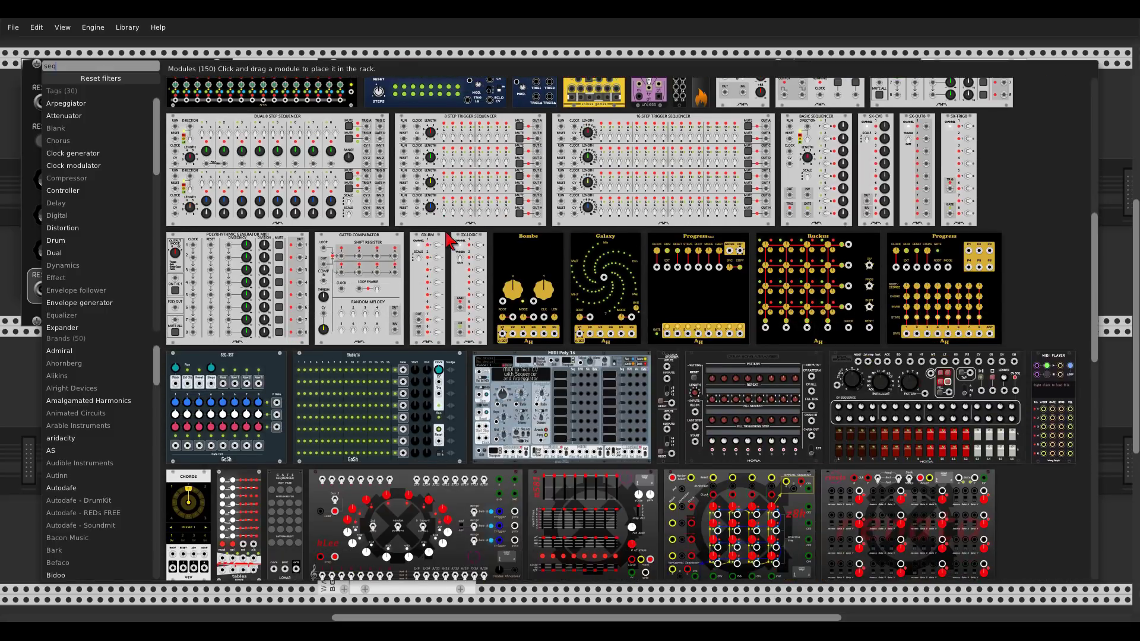
pyautogui.scroll(4, 446, 240)
pyautogui.click(814, 338)
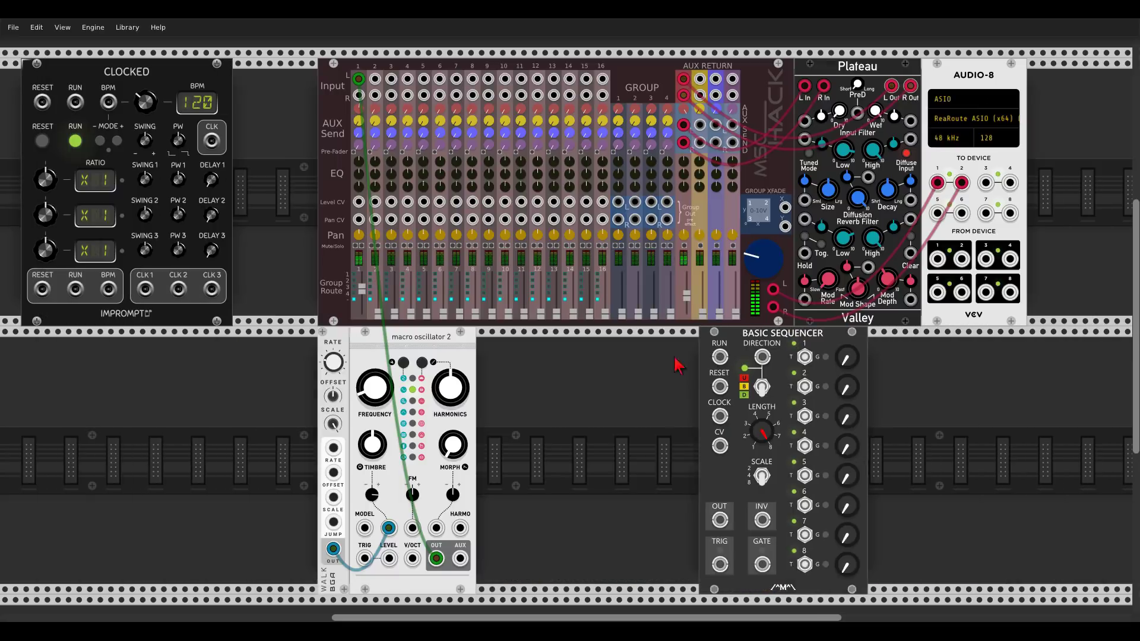
pyautogui.moveTo(676, 365); pyautogui.dragTo(83, 365)
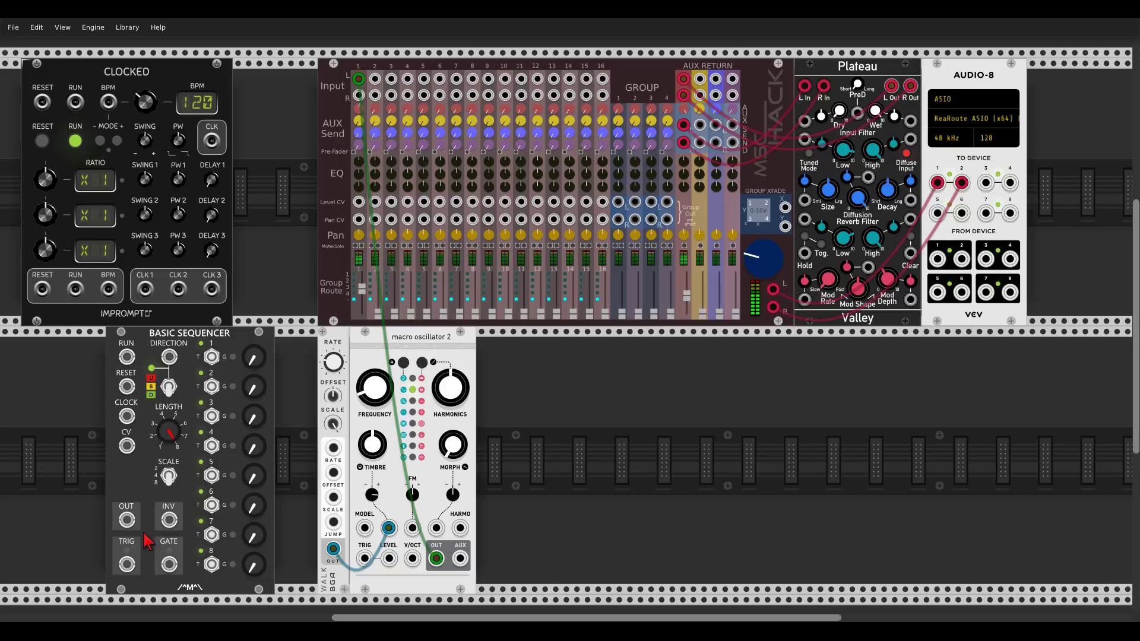
pyautogui.moveTo(167, 476)
pyautogui.moveTo(218, 345); pyautogui.dragTo(135, 349)
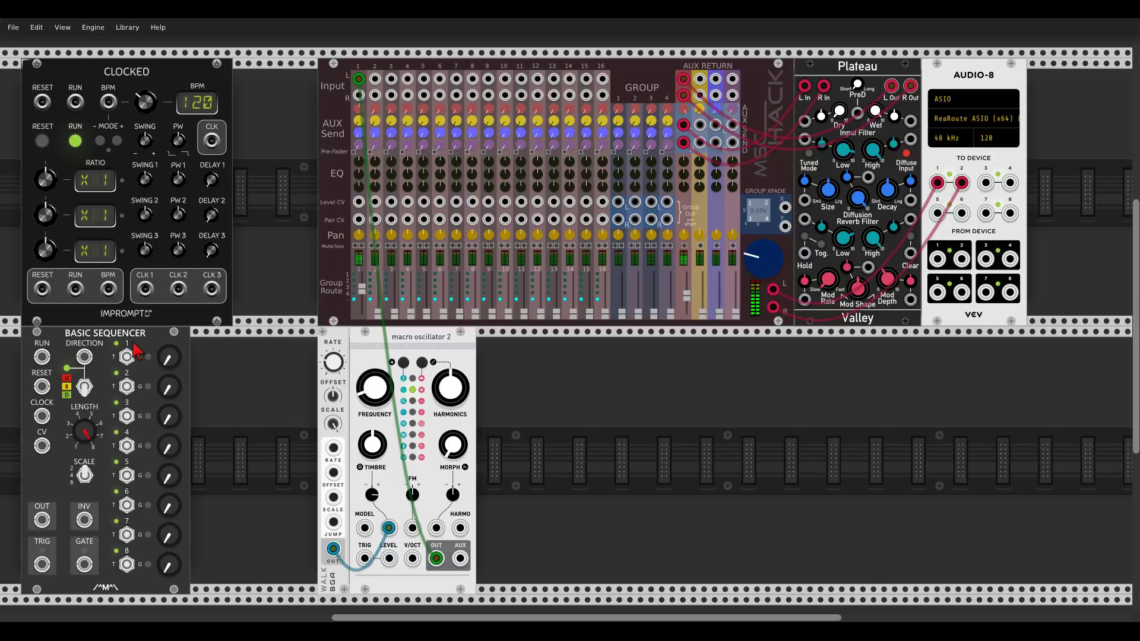
# Add the ML Modules Quantum quantizer beside the Basic Sequencer and enable its third, sixth, tenth and eleventh notes counted from the bottom.
pyautogui.rightClick(247, 385)
pyautogui.write('quantum')
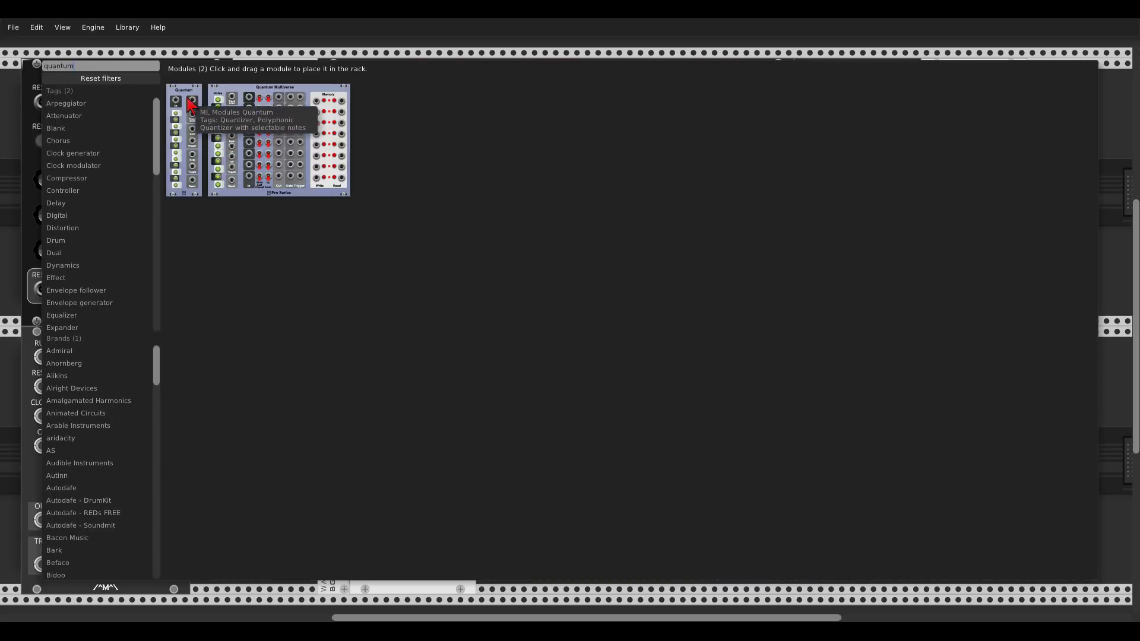
pyautogui.click(188, 109)
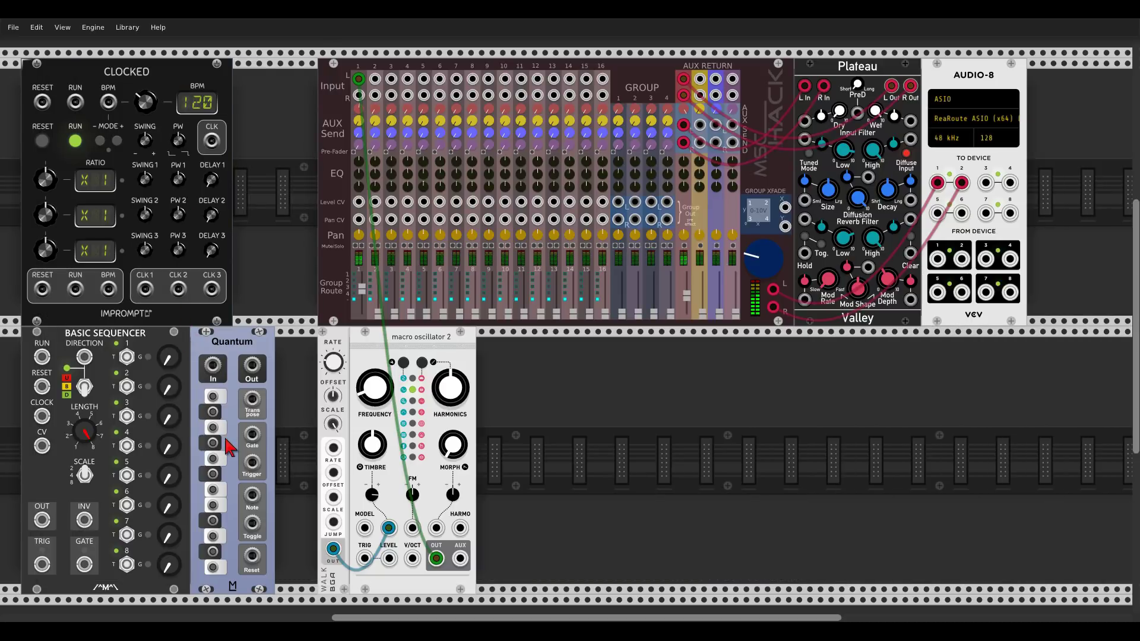
pyautogui.click(218, 536)
pyautogui.click(216, 488)
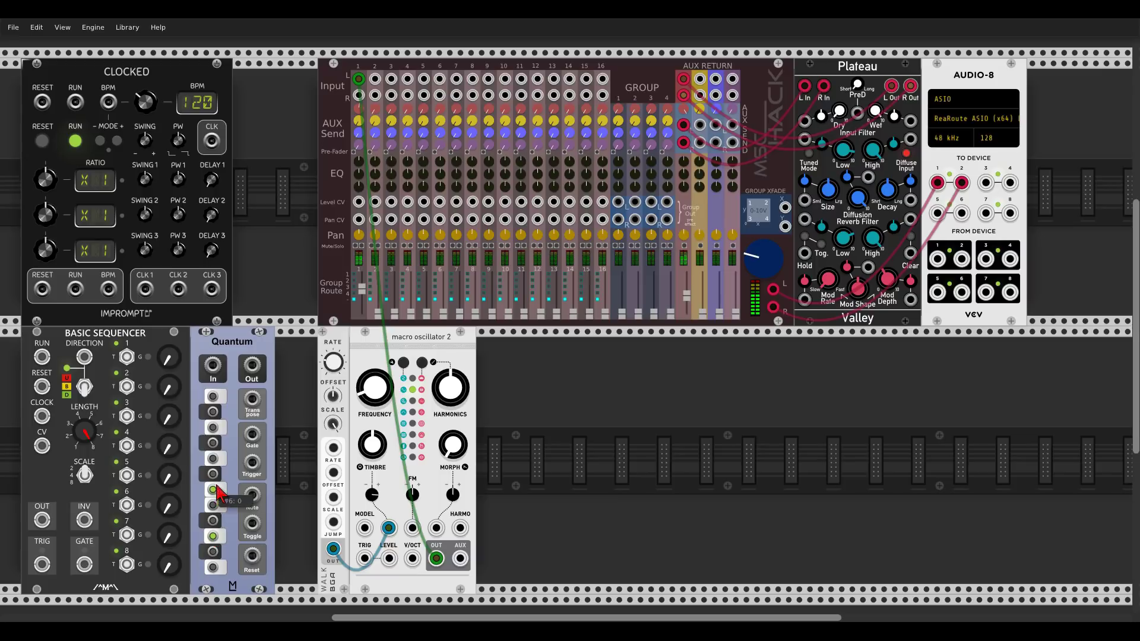
pyautogui.click(213, 427)
pyautogui.click(214, 411)
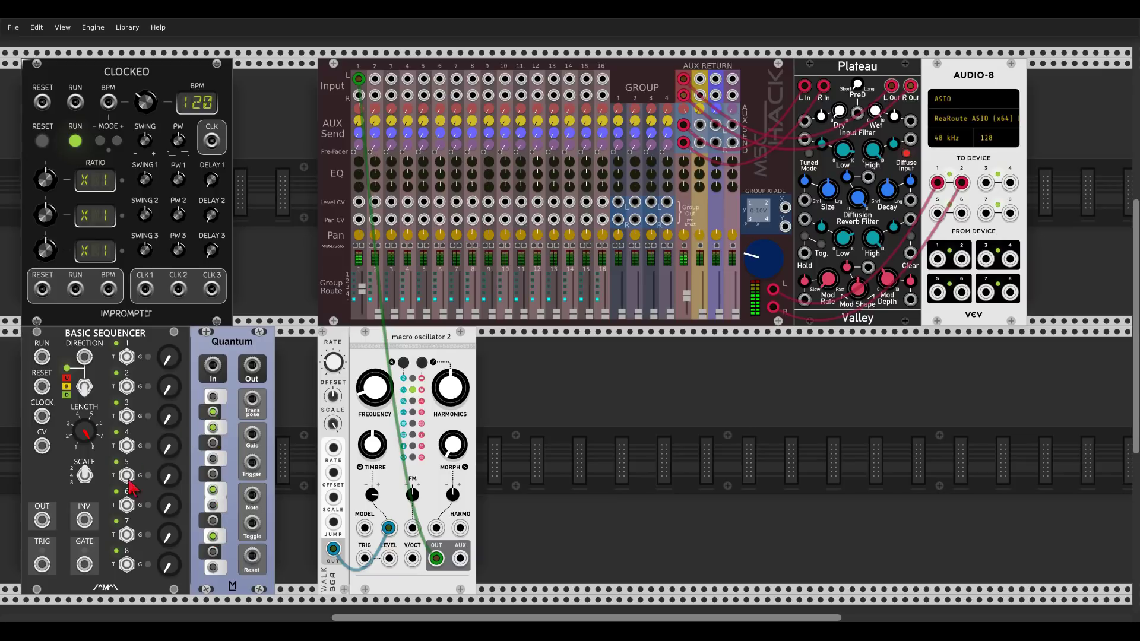
# Patch the Basic Sequencer's OUT into Quantum's In, and Quantum's Out into the macro oscillator's V/OCT.
pyautogui.scroll(1, 42, 521)
pyautogui.moveTo(41, 521); pyautogui.dragTo(412, 588)
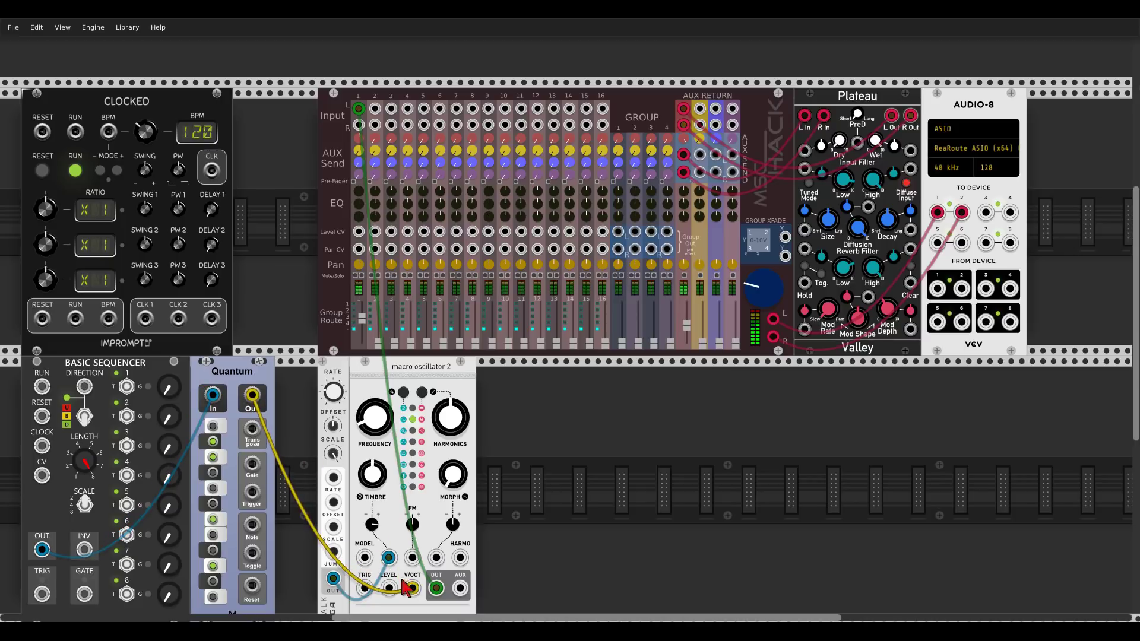
pyautogui.scroll(-2, 304, 410)
# Shift the lower row of modules to the right and add the Manual trigger module just before the Basic Sequencer.
pyautogui.moveTo(172, 335)
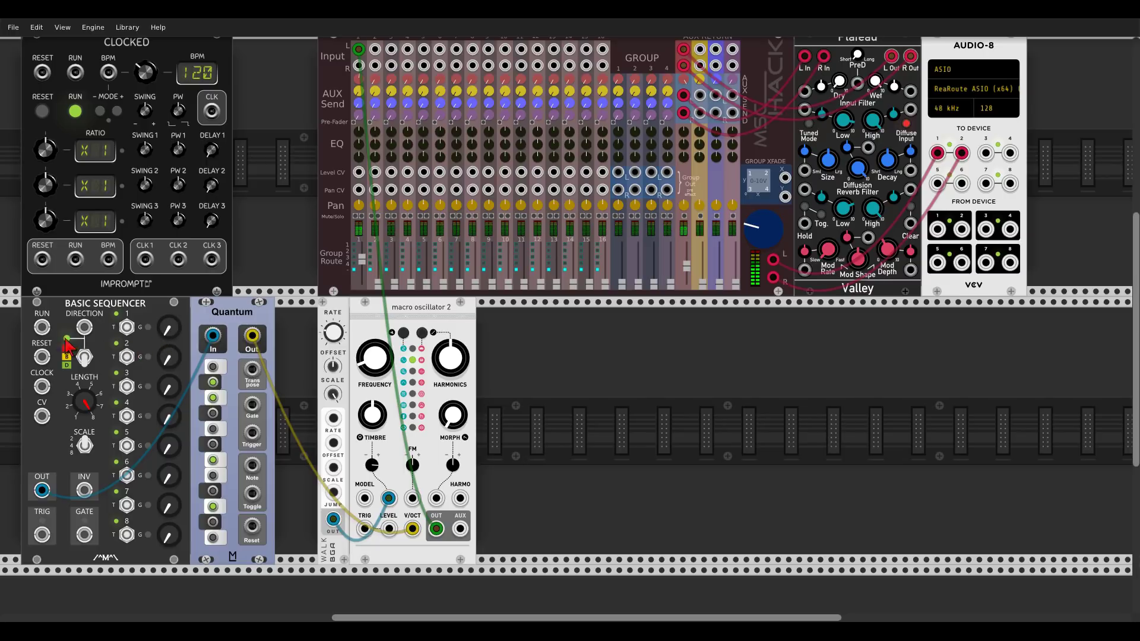
pyautogui.moveTo(119, 307); pyautogui.dragTo(246, 307)
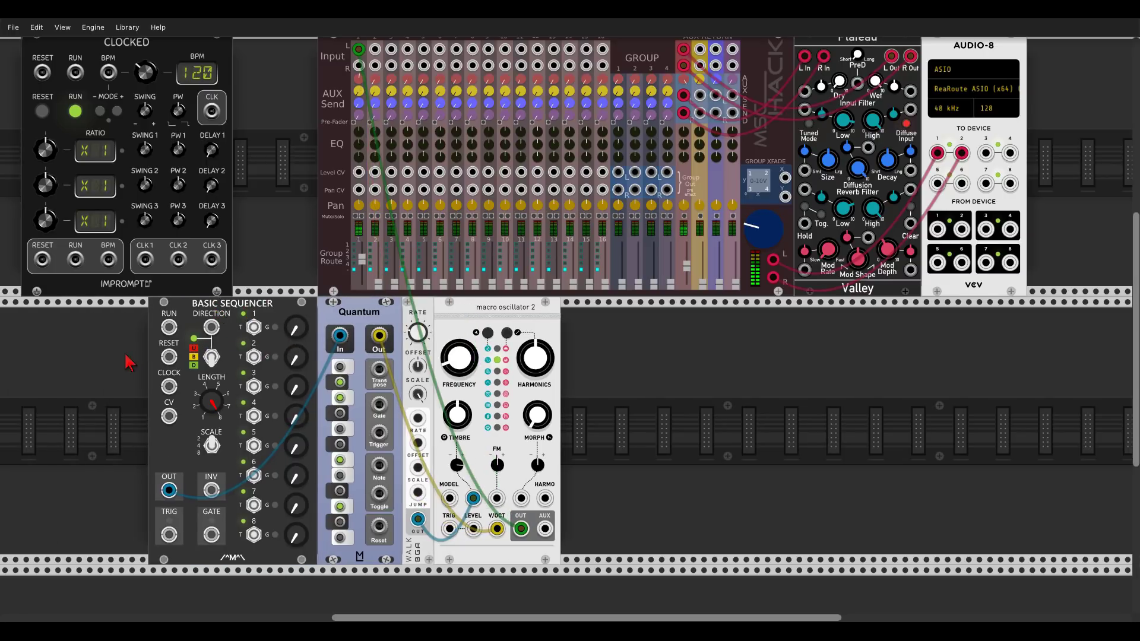
pyautogui.rightClick(122, 355)
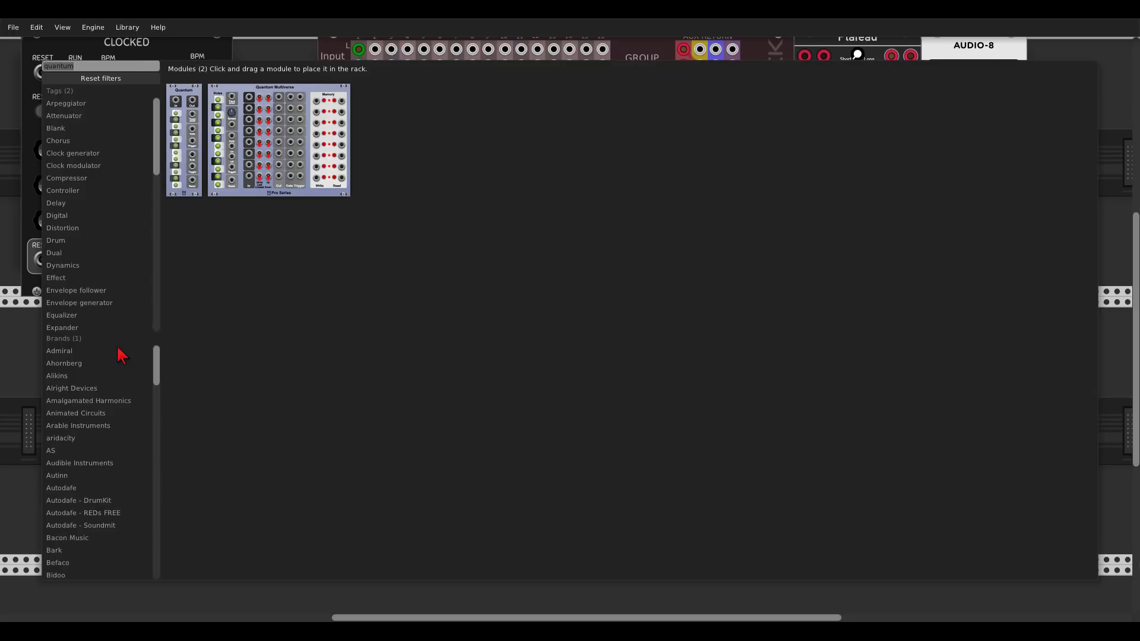
pyautogui.write('manual')
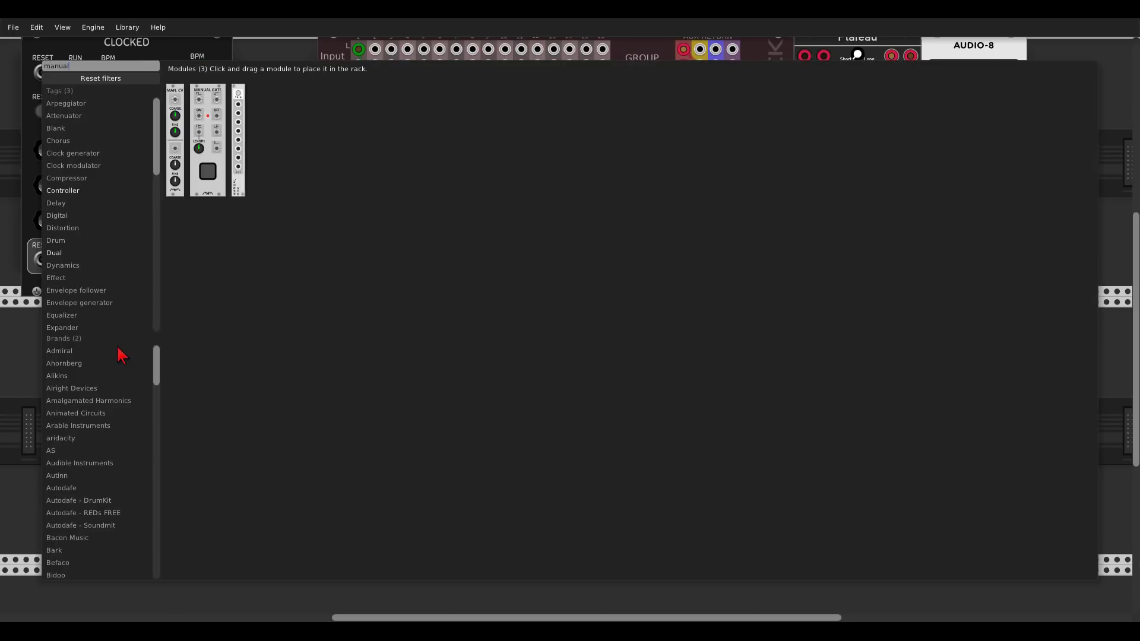
pyautogui.click(236, 159)
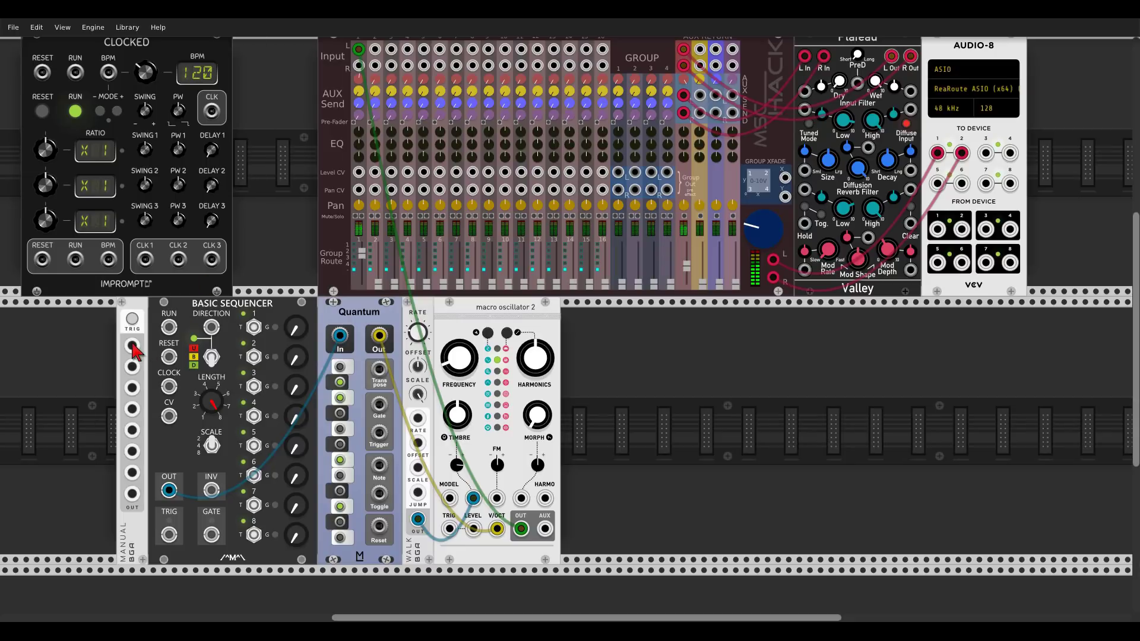
# Patch Manual's first output into the sequencer's CLOCK, advance to step 2 and raise that step's value.
pyautogui.moveTo(132, 345); pyautogui.dragTo(168, 387)
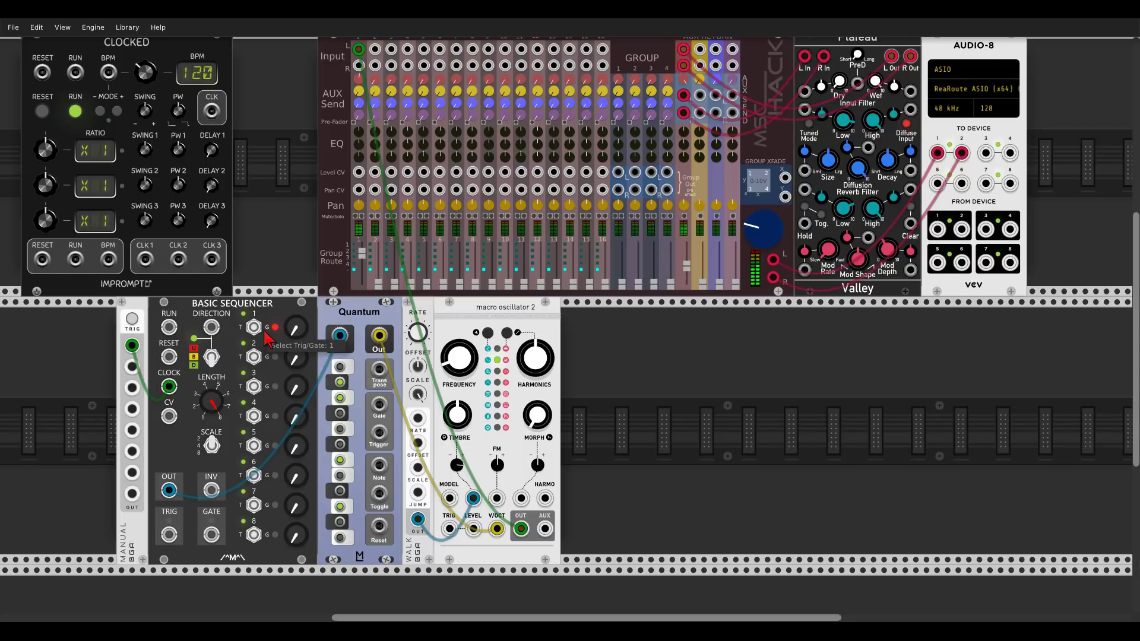
pyautogui.click(133, 319)
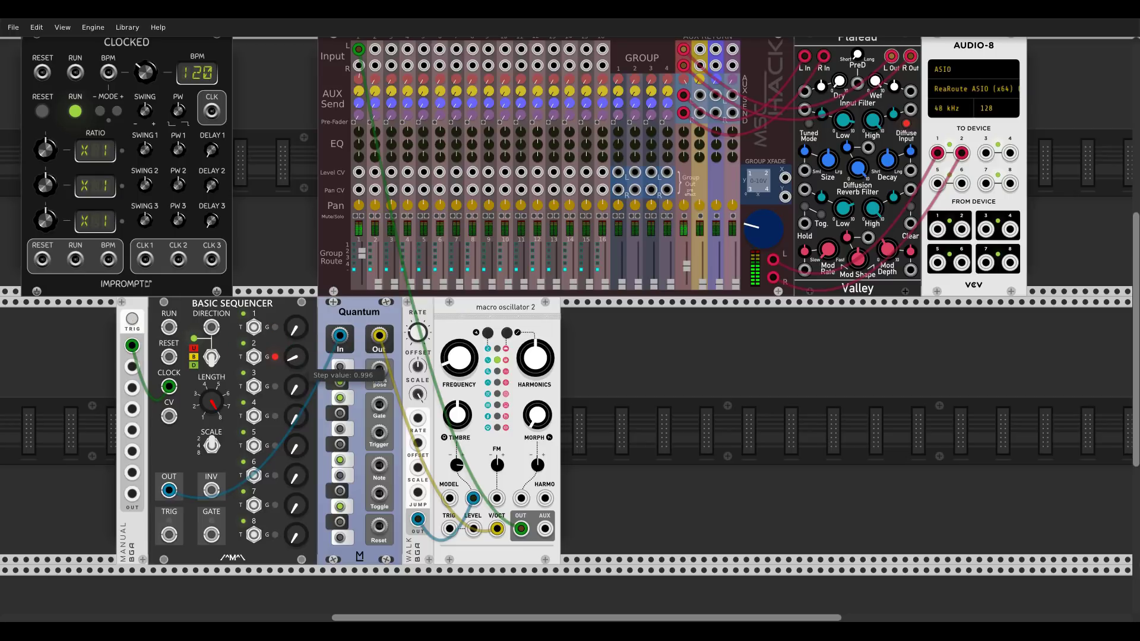
pyautogui.moveTo(295, 356); pyautogui.dragTo(295, 350)
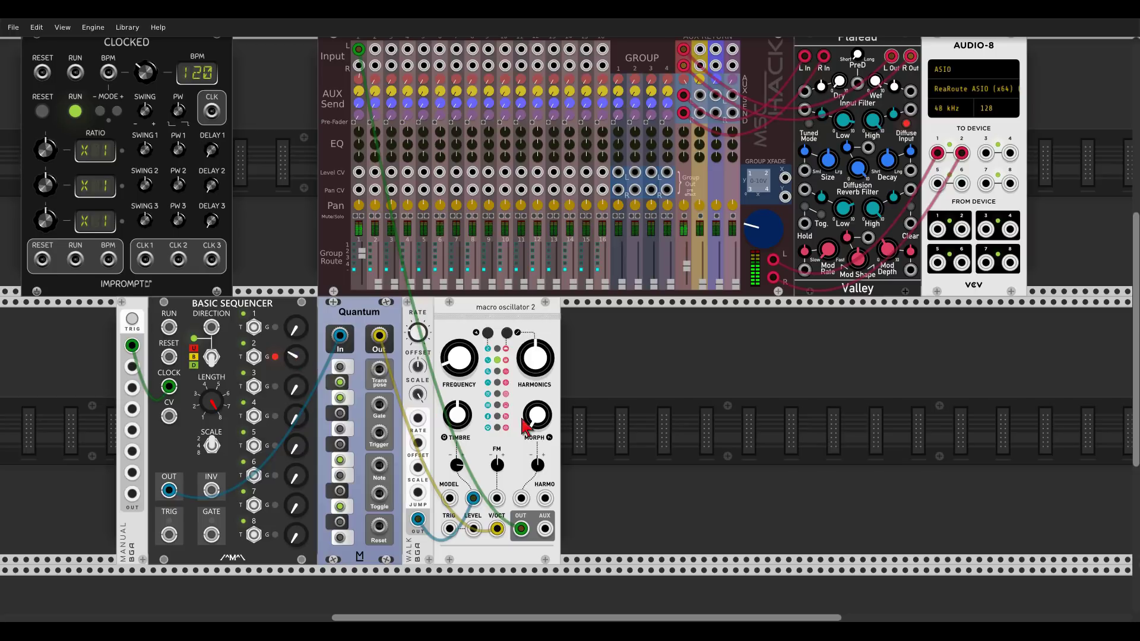
# Adjust the oscillator's morph, harmonics and timbre (about 0.61), retune sequencer step 2, and set the oscillator's frequency to -2.
pyautogui.moveTo(537, 416); pyautogui.dragTo(536, 407)
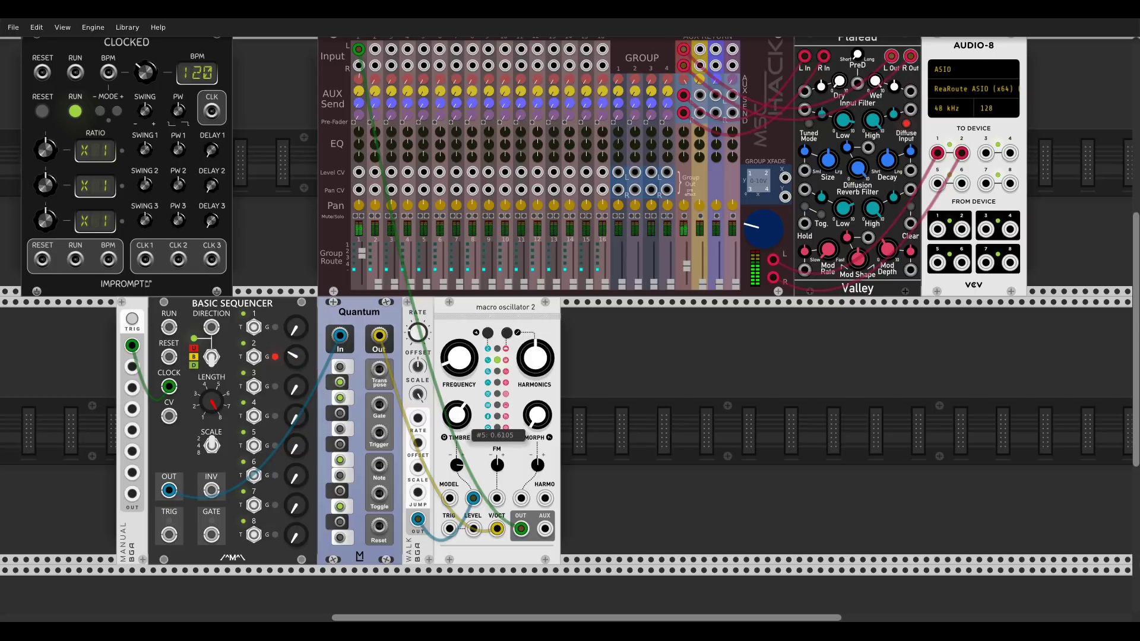
pyautogui.moveTo(535, 358)
pyautogui.mouseDown()
pyautogui.moveTo(534, 398)
pyautogui.moveTo(534, 352)
pyautogui.mouseUp()
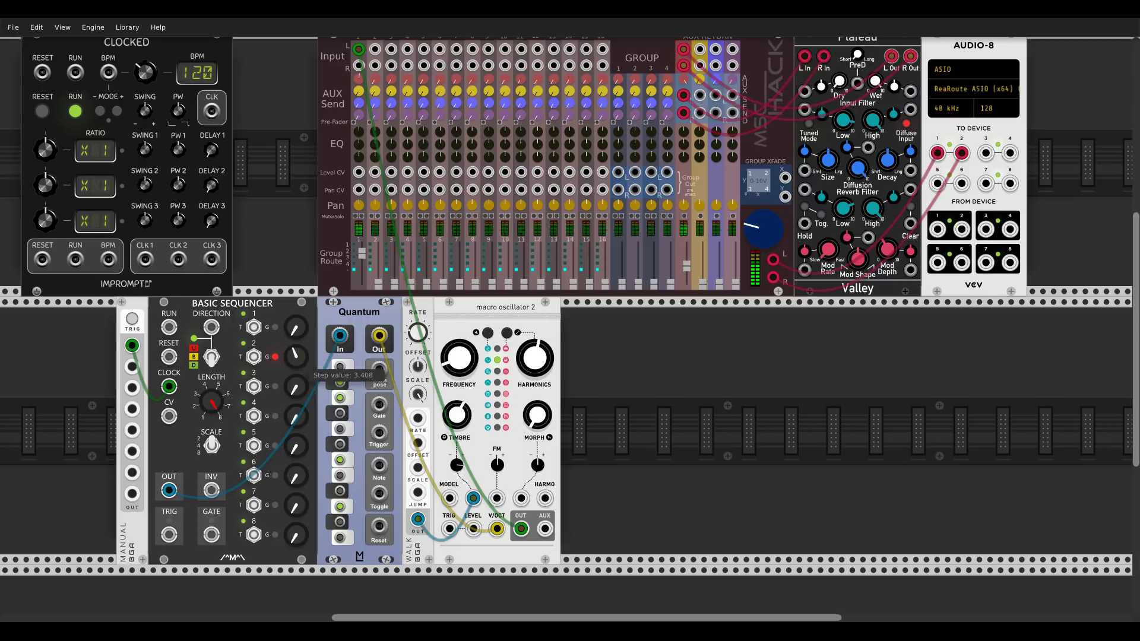
pyautogui.moveTo(295, 356); pyautogui.dragTo(295, 368)
pyautogui.rightClick(459, 361)
pyautogui.click(476, 389)
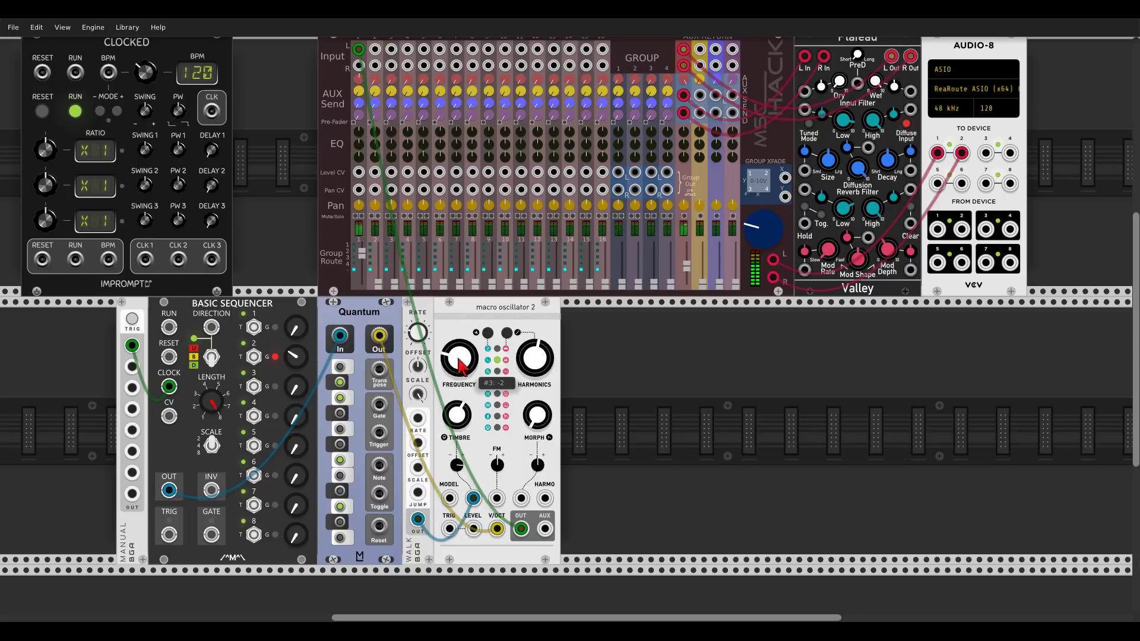
# Advance the sequencer with the manual trigger and raise the values of steps 4 to 8 one by one.
pyautogui.click(133, 322)
pyautogui.click(133, 322)
pyautogui.moveTo(296, 416); pyautogui.dragTo(293, 438)
pyautogui.click(133, 321)
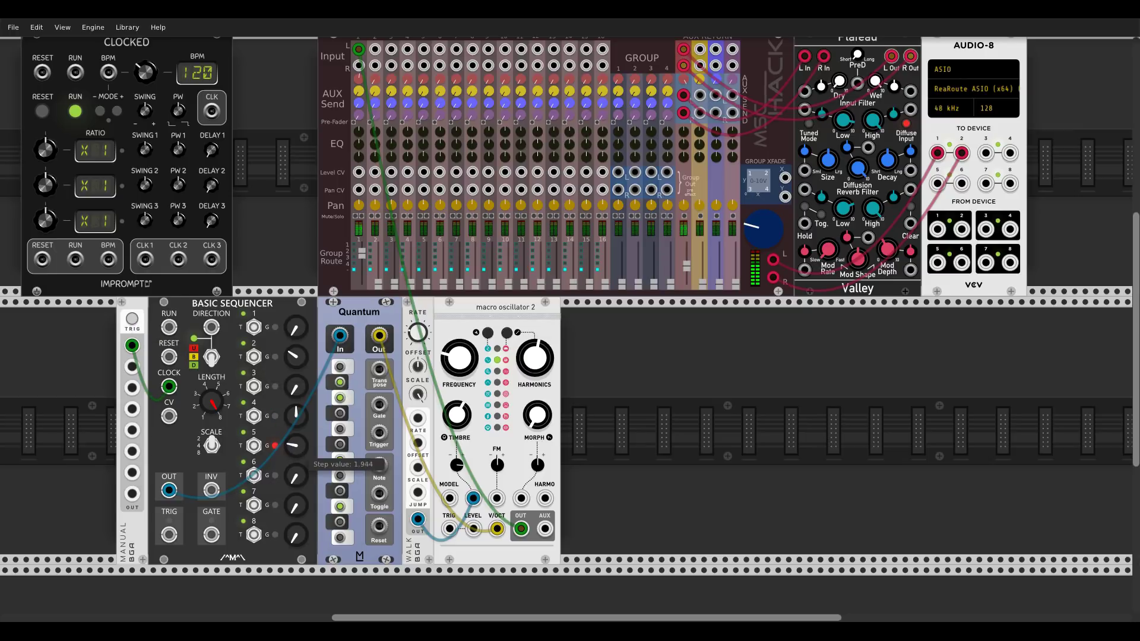
pyautogui.click(133, 322)
pyautogui.moveTo(295, 475); pyautogui.dragTo(302, 506)
pyautogui.click(133, 322)
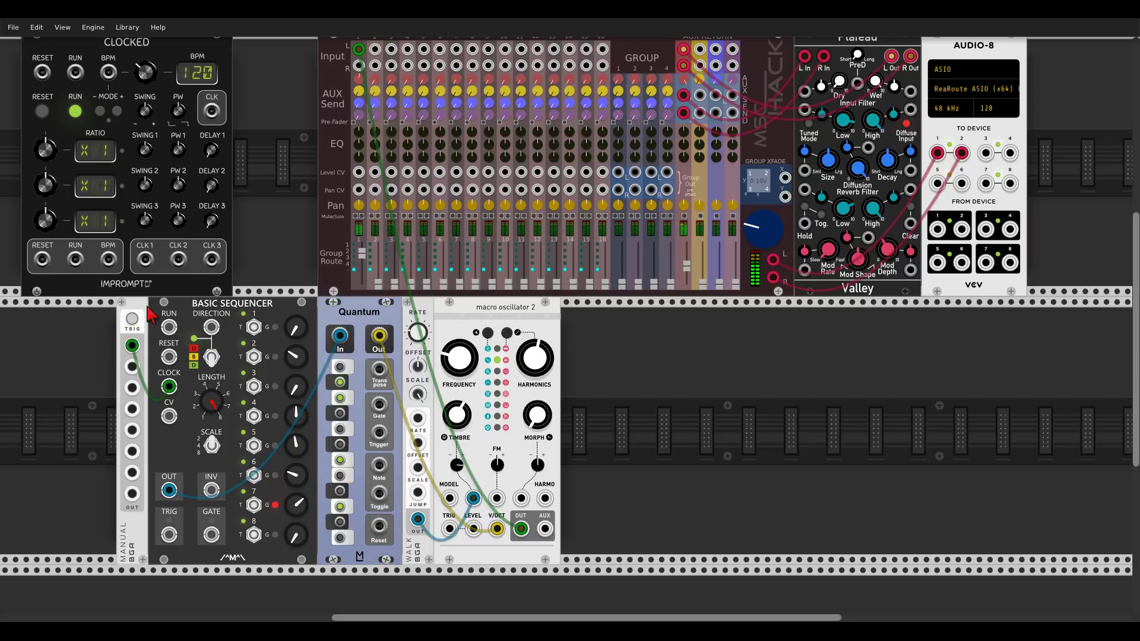
pyautogui.click(133, 321)
pyautogui.moveTo(295, 534); pyautogui.dragTo(295, 524)
# Set Clocked's tempo to 109 BPM and its first clock ratio to /8.
pyautogui.moveTo(46, 152); pyautogui.dragTo(47, 163)
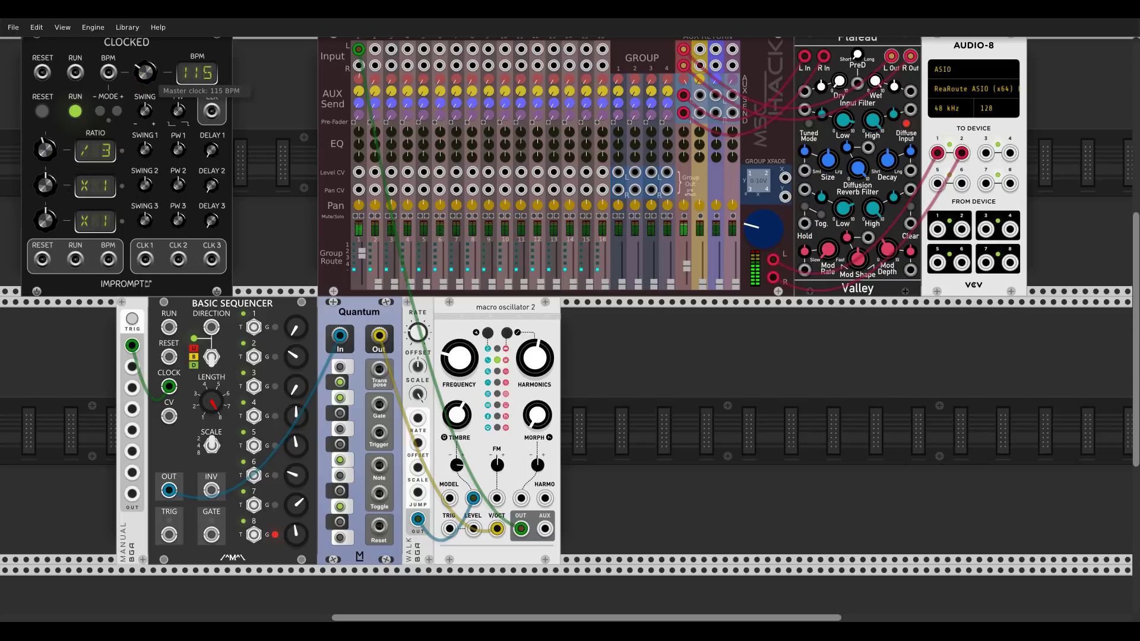
pyautogui.moveTo(145, 72); pyautogui.dragTo(145, 76)
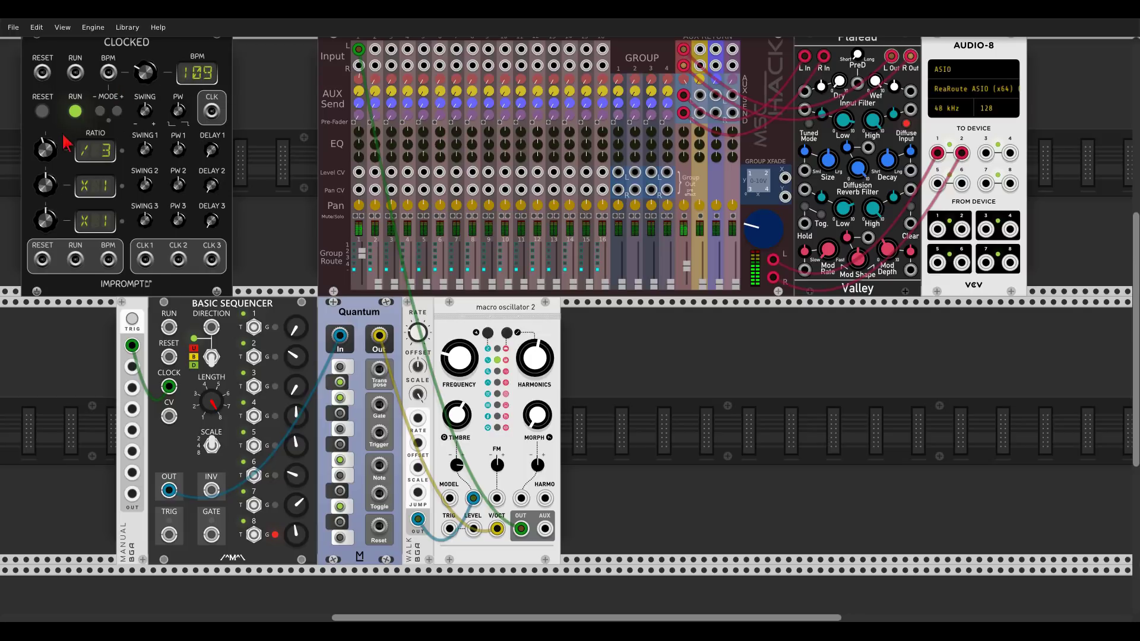
pyautogui.moveTo(45, 149); pyautogui.dragTo(45, 155)
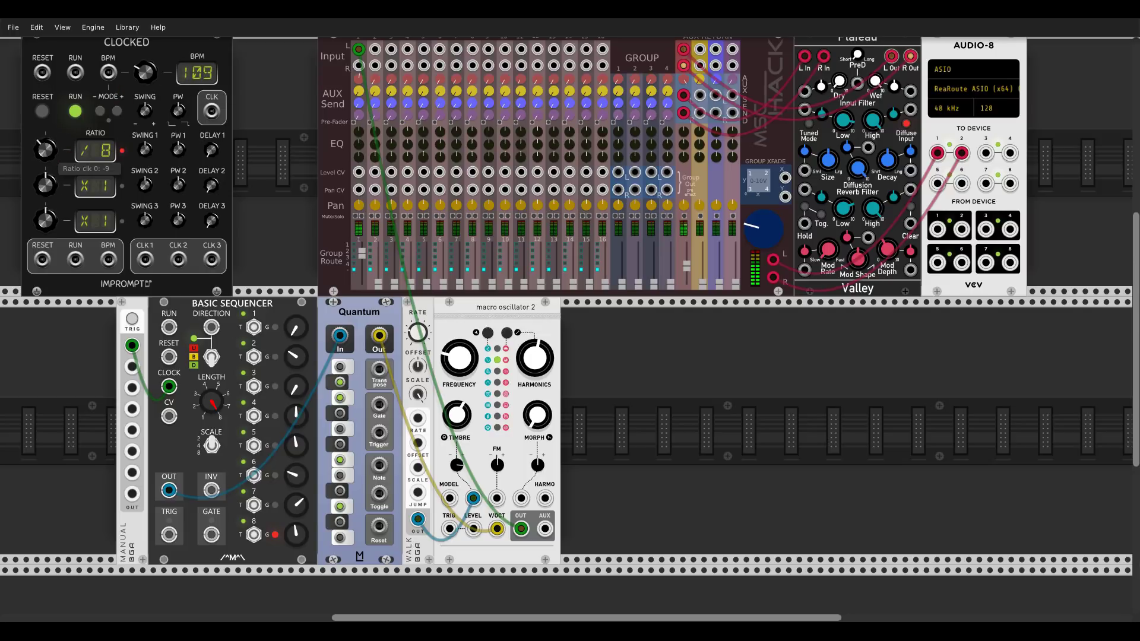
# Clock the sequencer from Clocked's CLK 1 instead of Manual, and rearrange the modules with Manual beside Clocked and the lower row aligned below it.
pyautogui.moveTo(168, 387); pyautogui.dragTo(145, 259)
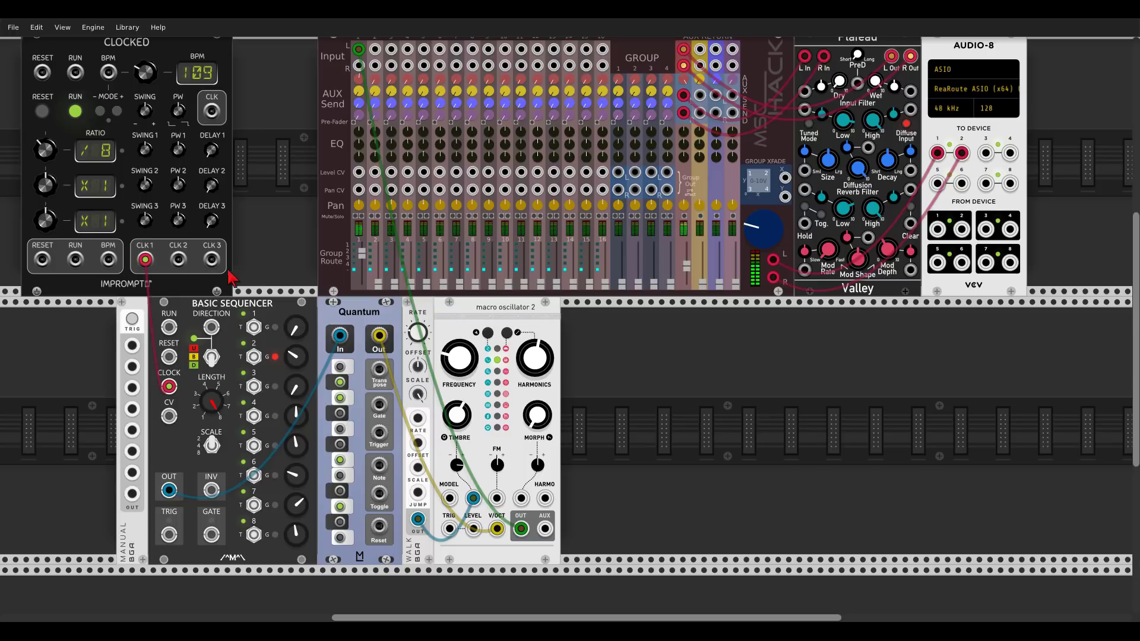
pyautogui.moveTo(144, 449); pyautogui.dragTo(282, 190)
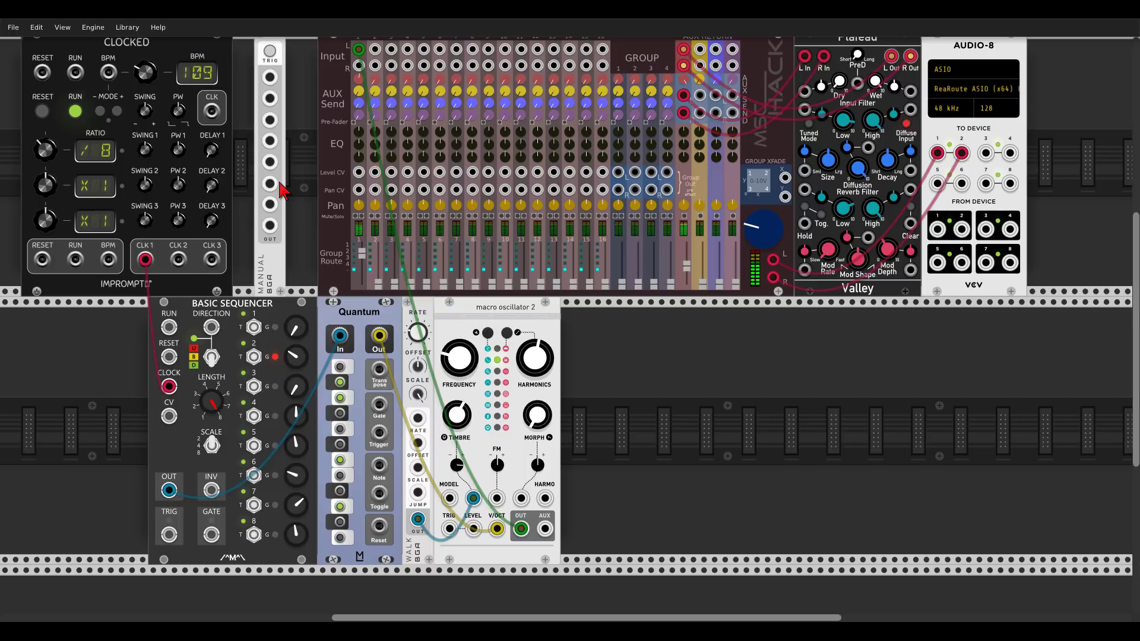
pyautogui.moveTo(461, 313); pyautogui.dragTo(345, 317)
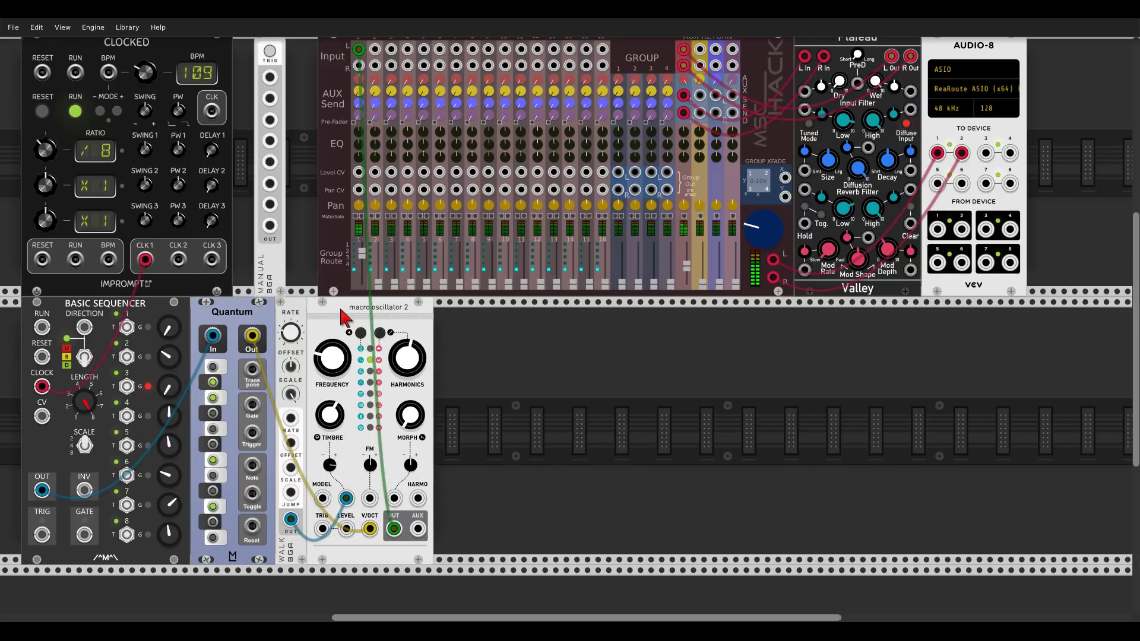
# Fine-tune the value of the Basic Sequencer's step 8.
pyautogui.moveTo(490, 372); pyautogui.dragTo(595, 378)
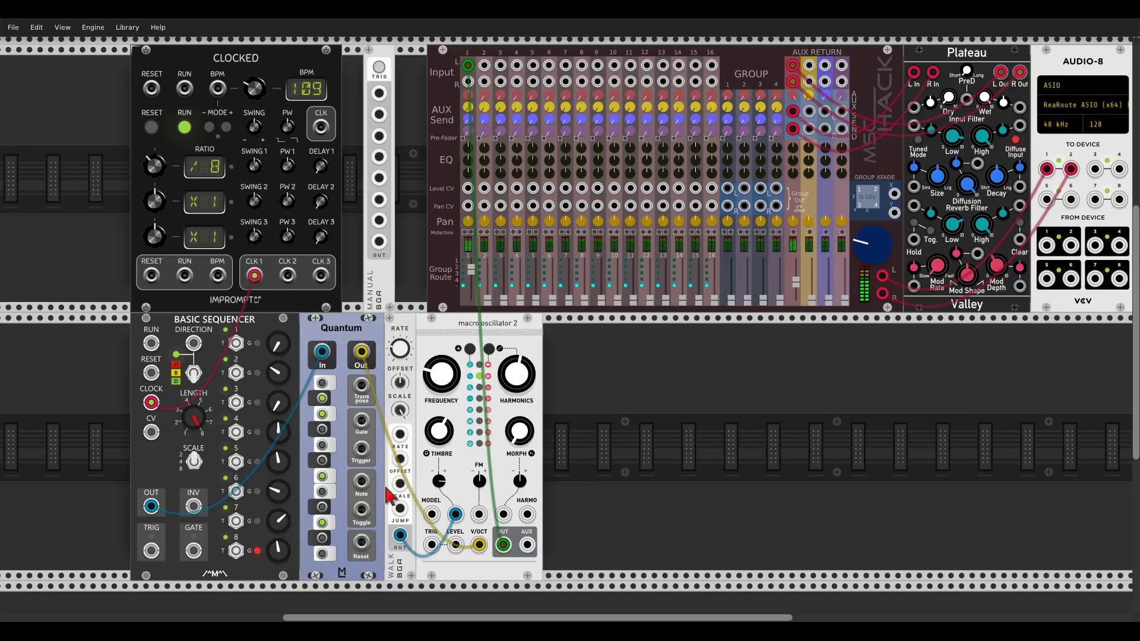
pyautogui.moveTo(282, 552)
pyautogui.moveTo(282, 552)
pyautogui.mouseDown()
pyautogui.moveTo(282, 531)
pyautogui.moveTo(283, 554)
pyautogui.mouseUp()
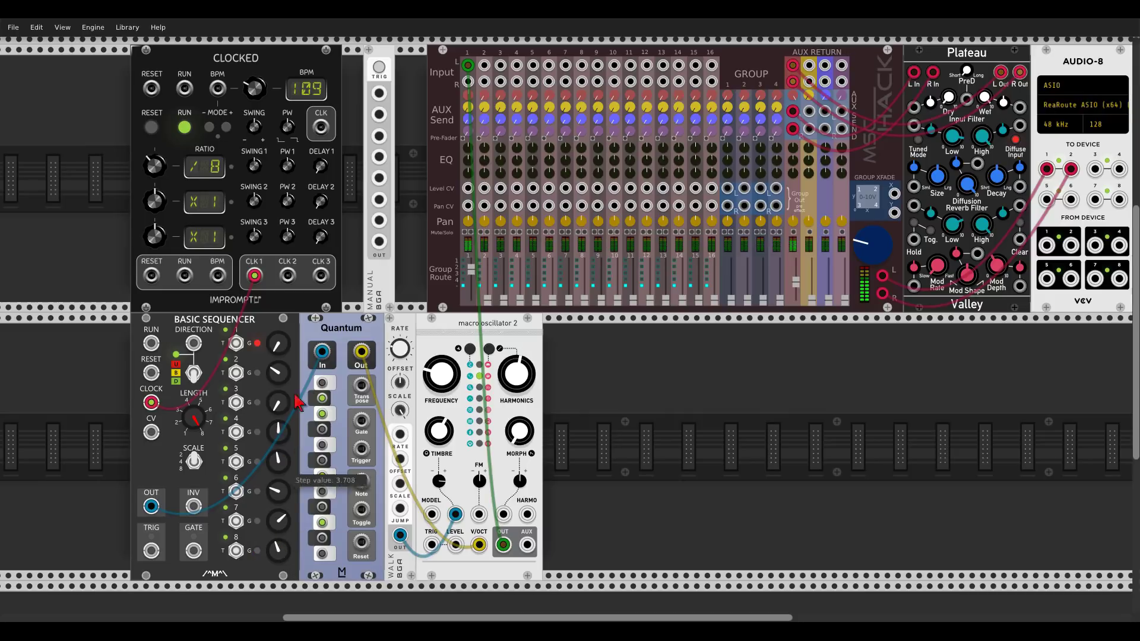
# Insert a Bogaudio Slew between Walk and macro oscillator 2 and route Quantum's output through it into V/OCT.
pyautogui.moveTo(433, 340); pyautogui.dragTo(514, 345)
pyautogui.rightClick(480, 359)
pyautogui.write('slew')
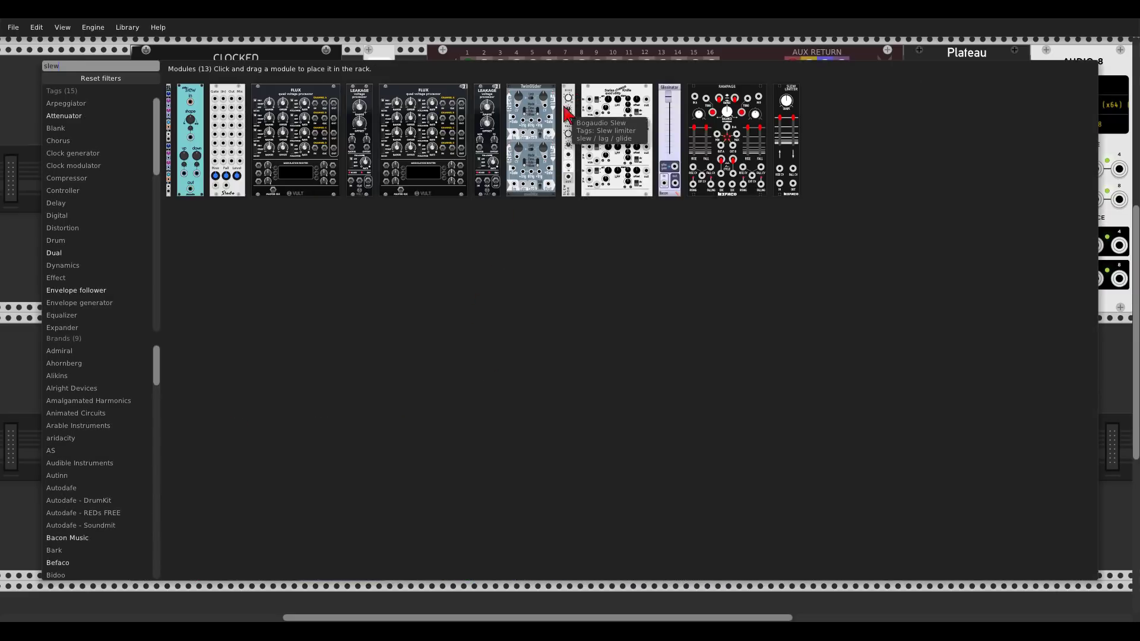
pyautogui.moveTo(568, 140); pyautogui.dragTo(484, 461)
pyautogui.moveTo(562, 544)
pyautogui.mouseDown()
pyautogui.moveTo(442, 507)
pyautogui.moveTo(534, 552)
pyautogui.moveTo(563, 544)
pyautogui.mouseUp()
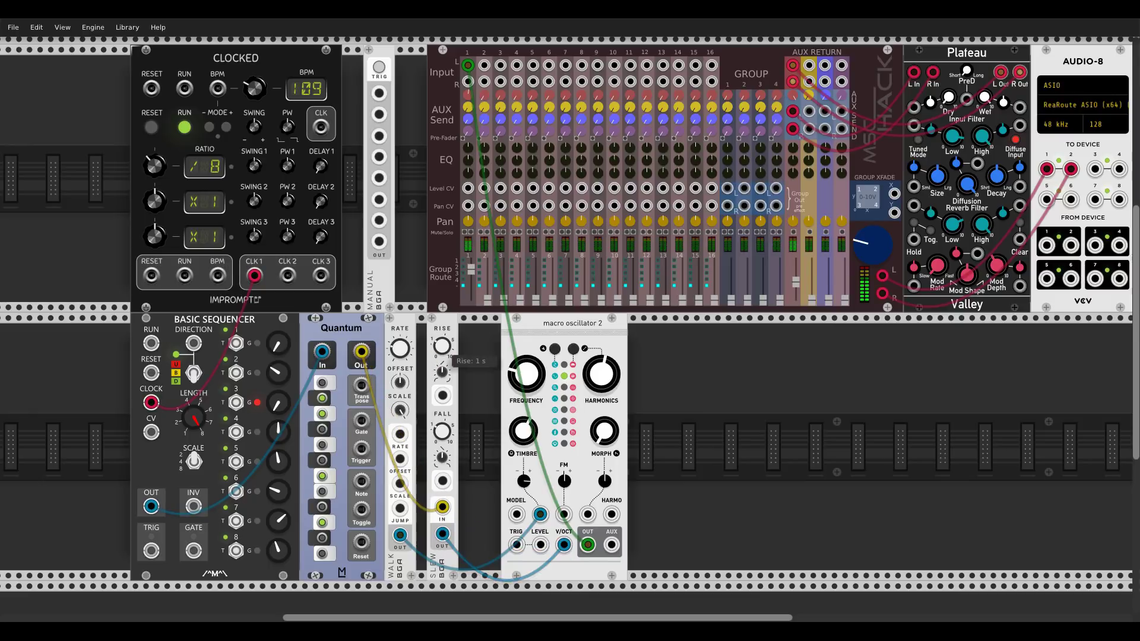
# Set the Slew's rise to about 4 s, lengthen its fall, and move macro oscillator 2 directly against it.
pyautogui.moveTo(442, 345); pyautogui.dragTo(442, 334)
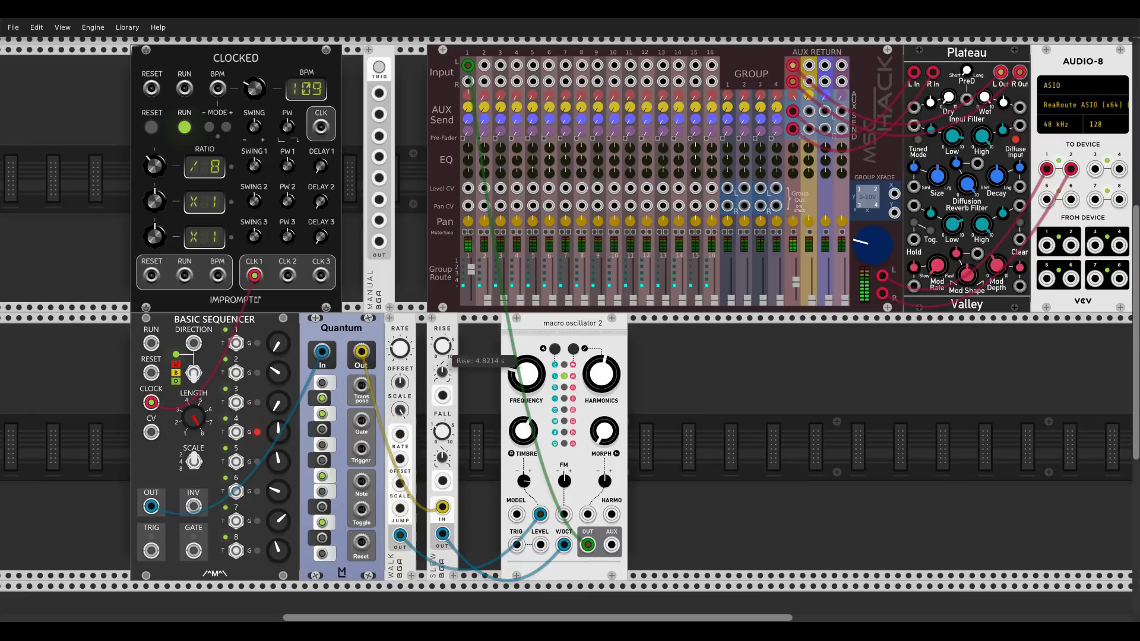
pyautogui.moveTo(442, 431); pyautogui.dragTo(442, 421)
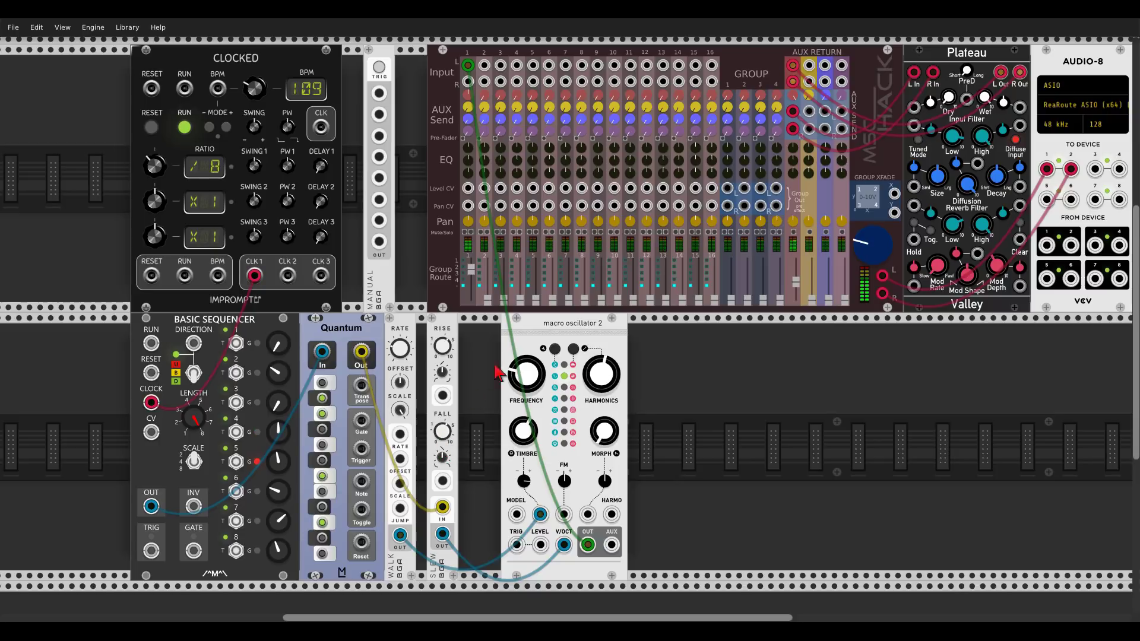
pyautogui.moveTo(528, 327); pyautogui.dragTo(475, 328)
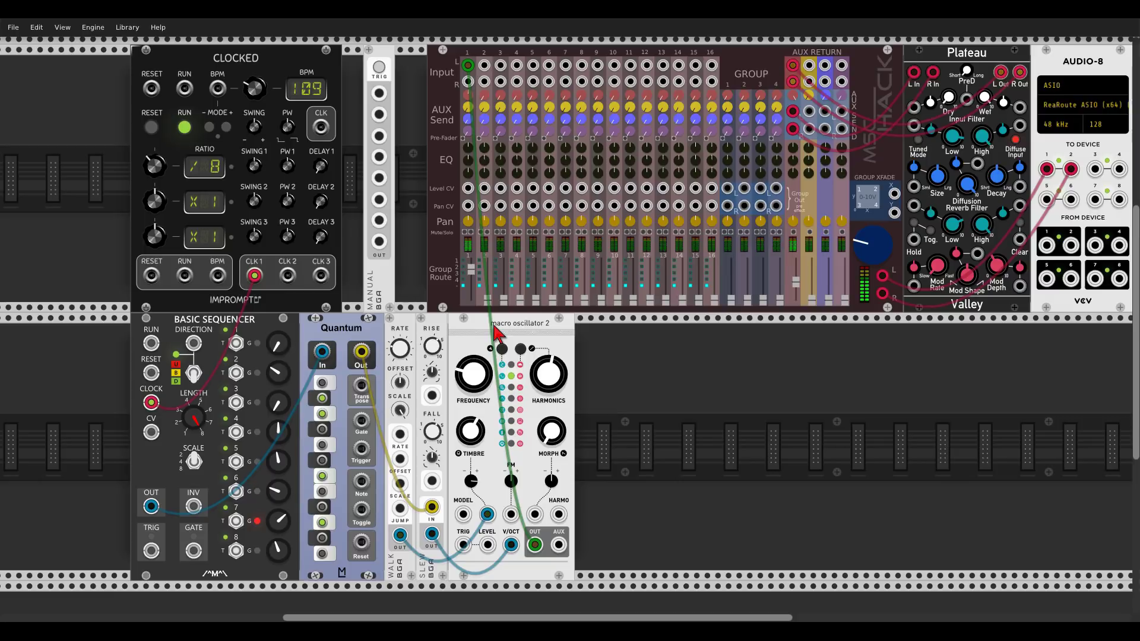
pyautogui.moveTo(475, 488); pyautogui.dragTo(475, 479)
# Duplicate Walk, Slew and macro oscillator 2 as a second voice, and patch the Walk copy's output to the new oscillator's timbre input.
pyautogui.hotkey('ctrl', 'd')
pyautogui.moveTo(408, 311); pyautogui.dragTo(538, 418)
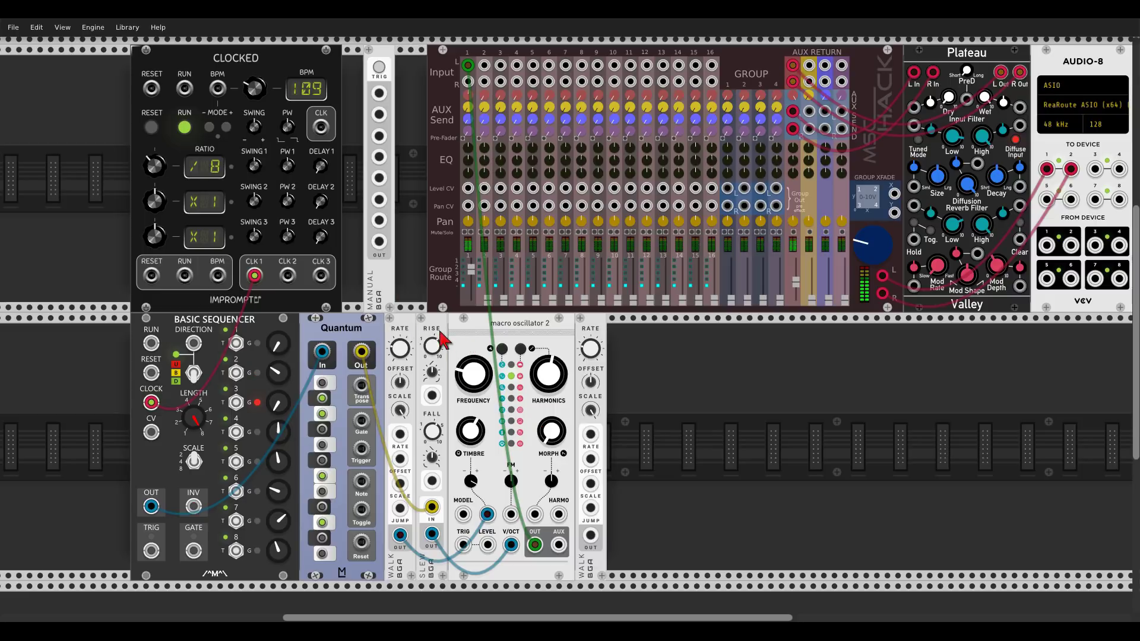
pyautogui.hotkey('ctrl', 'd')
pyautogui.moveTo(419, 305); pyautogui.dragTo(611, 443)
pyautogui.hotkey('ctrl', 'd')
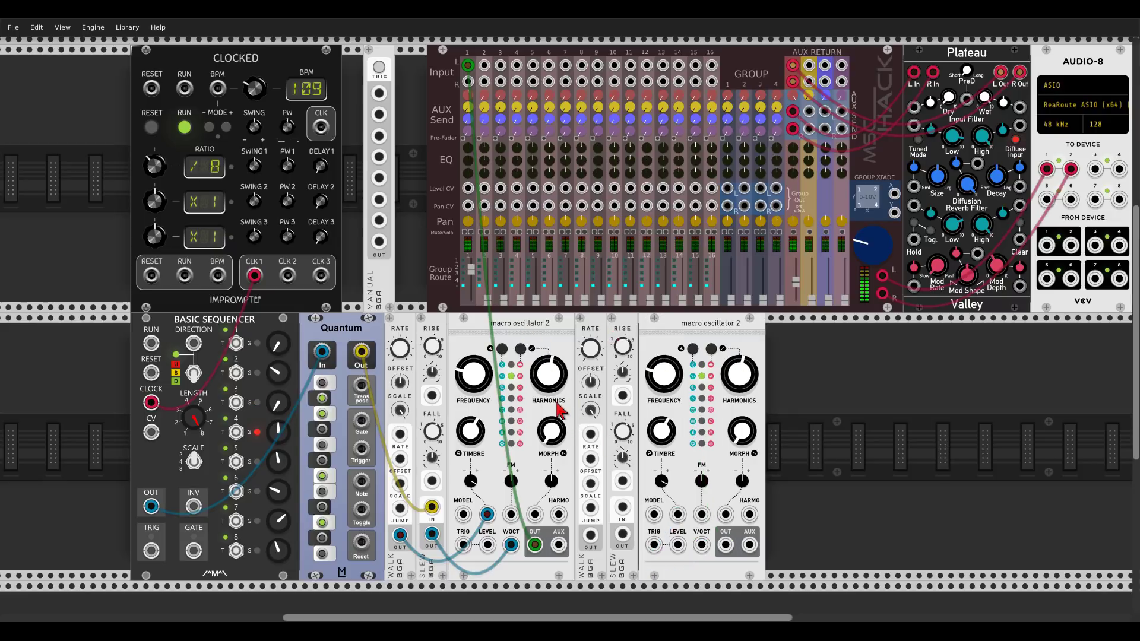
pyautogui.rightClick(682, 332)
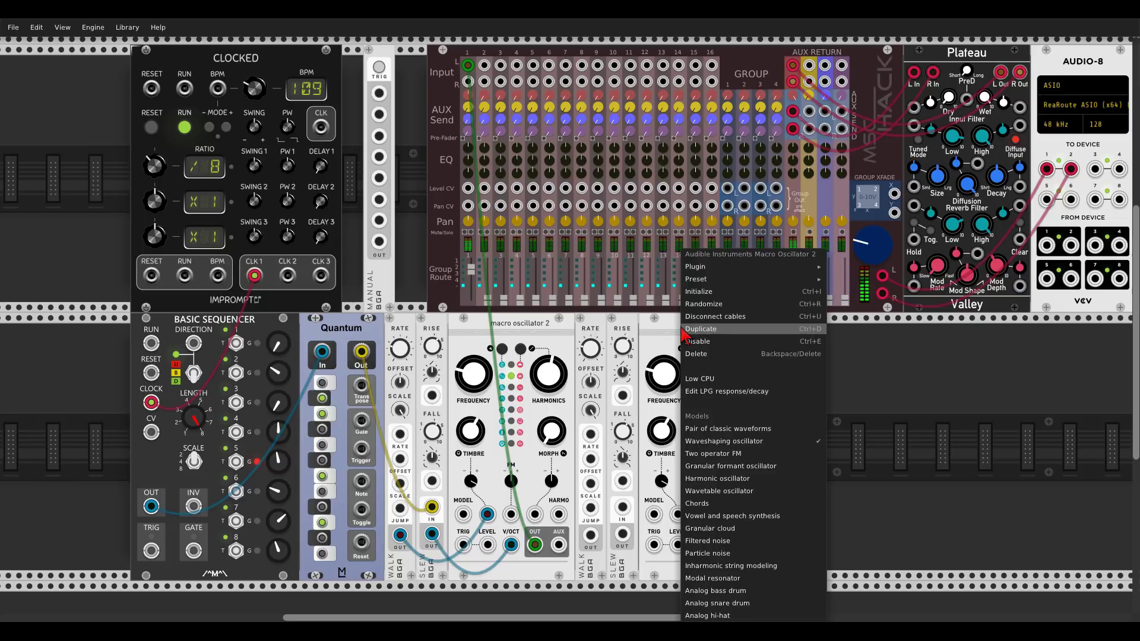
pyautogui.click(912, 387)
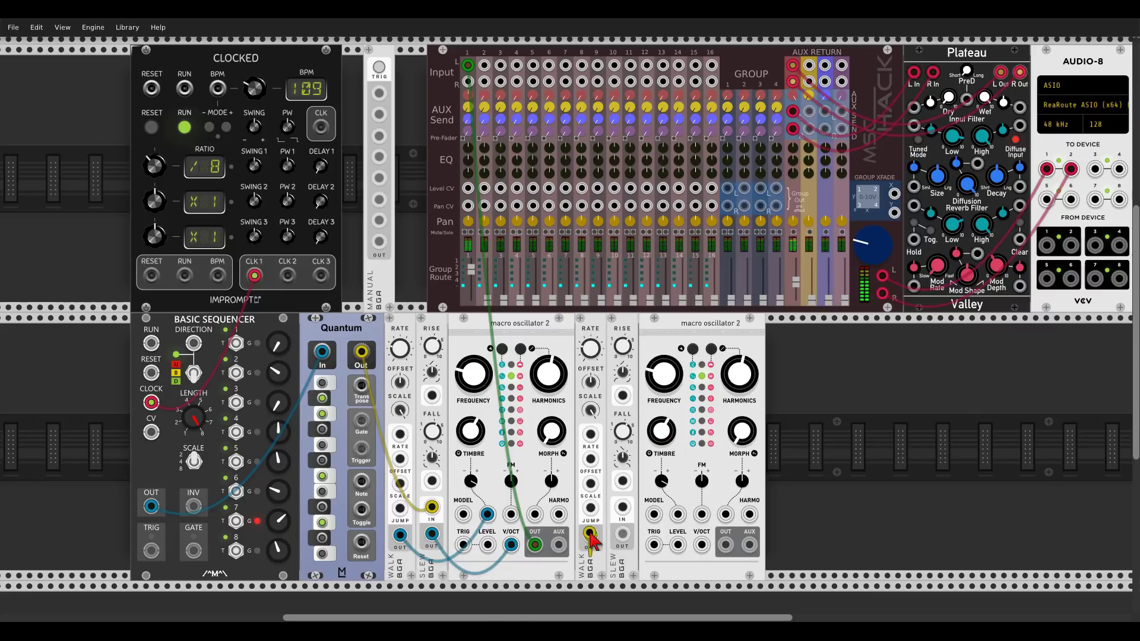
pyautogui.moveTo(591, 536); pyautogui.dragTo(677, 514)
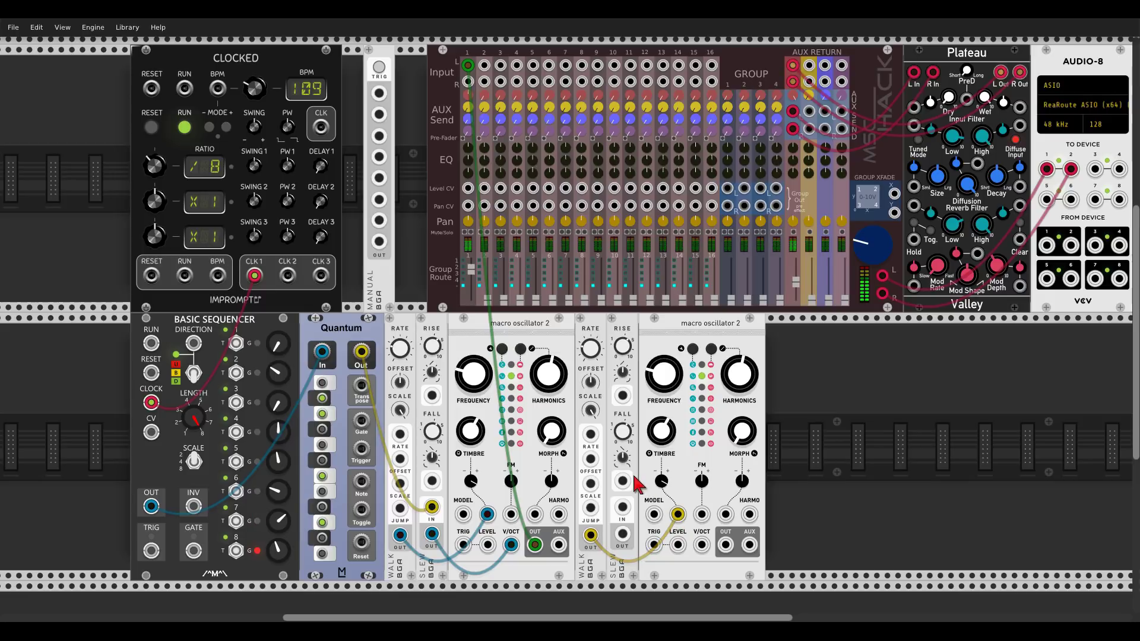
# Insert a VCV Merge before Quantum, feeding the Basic Sequencer's OUT into its first input and its POLY output into Quantum's In.
pyautogui.moveTo(349, 331); pyautogui.dragTo(417, 344)
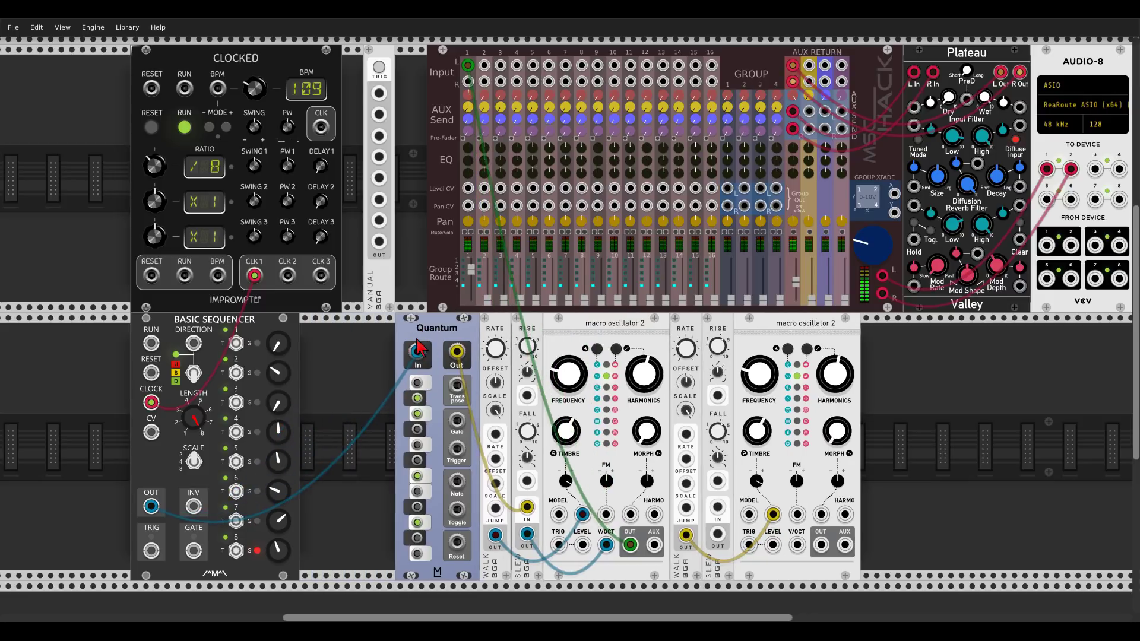
pyautogui.rightClick(361, 360)
pyautogui.write('merge')
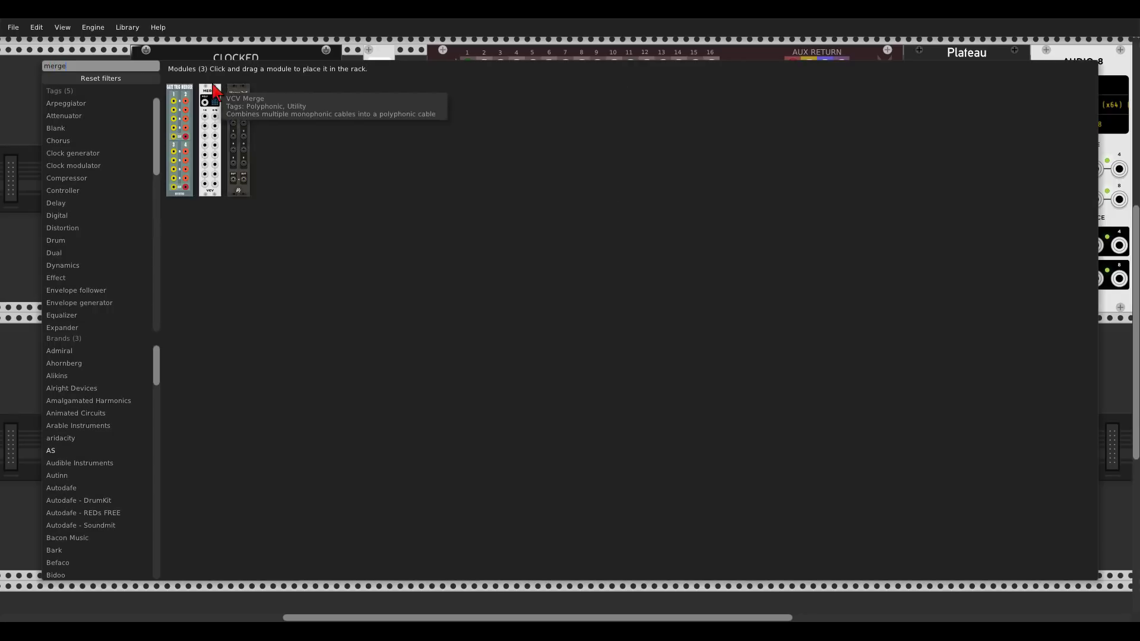
pyautogui.moveTo(211, 118); pyautogui.dragTo(374, 355)
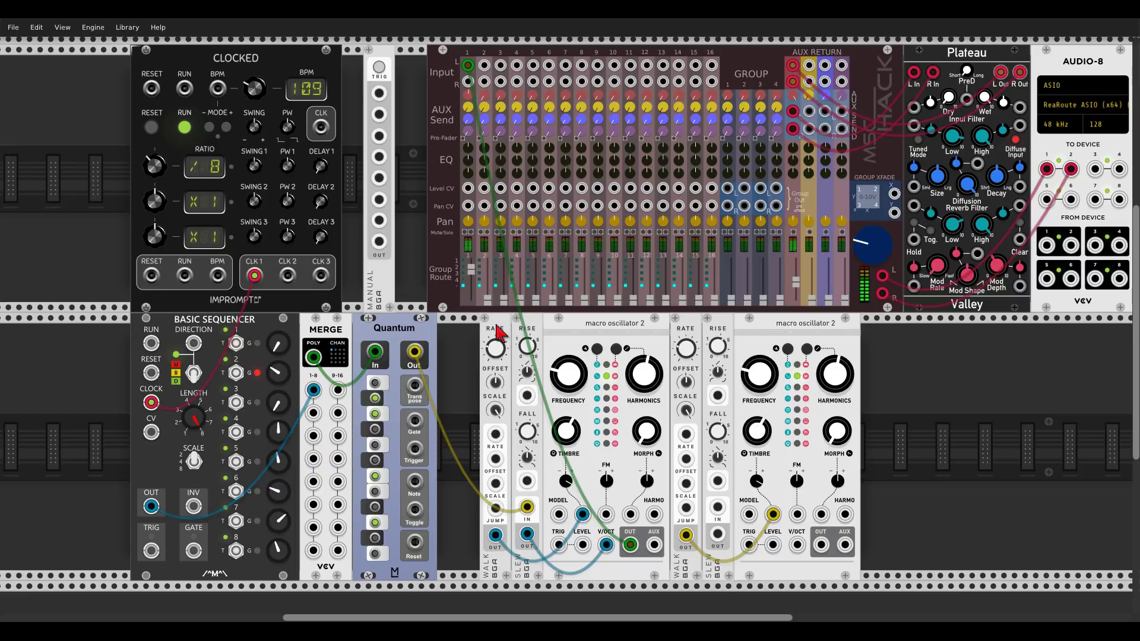
# Insert a VCV Split after Quantum, feeding Quantum's Out into POLY and its first output into the first Slew.
pyautogui.moveTo(497, 326); pyautogui.dragTo(532, 334)
pyautogui.rightClick(475, 344)
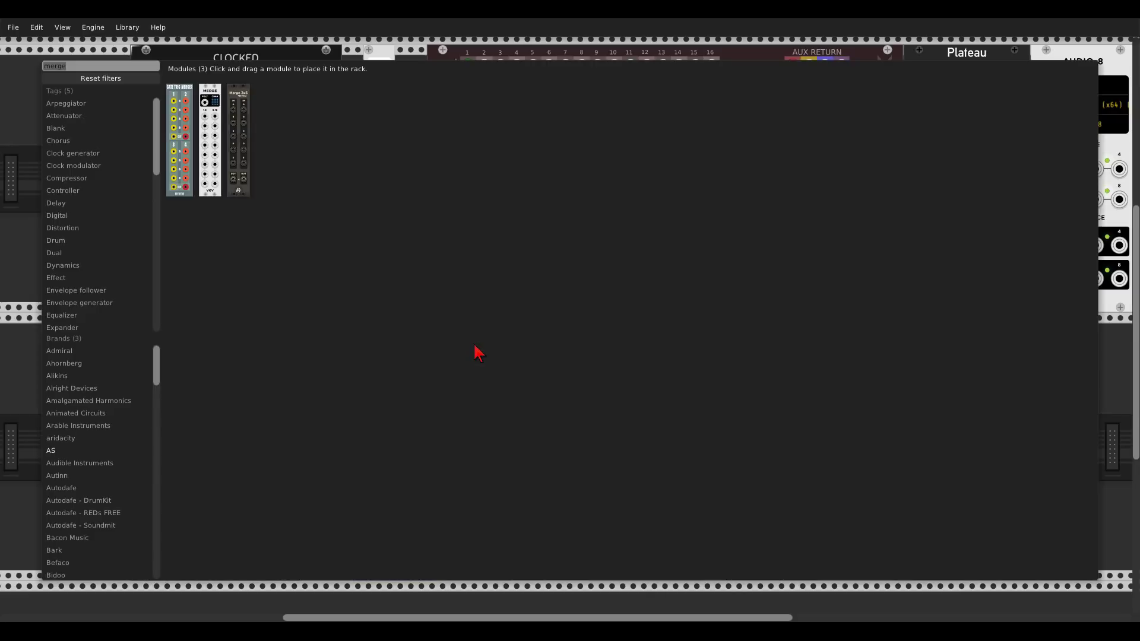
pyautogui.write('split')
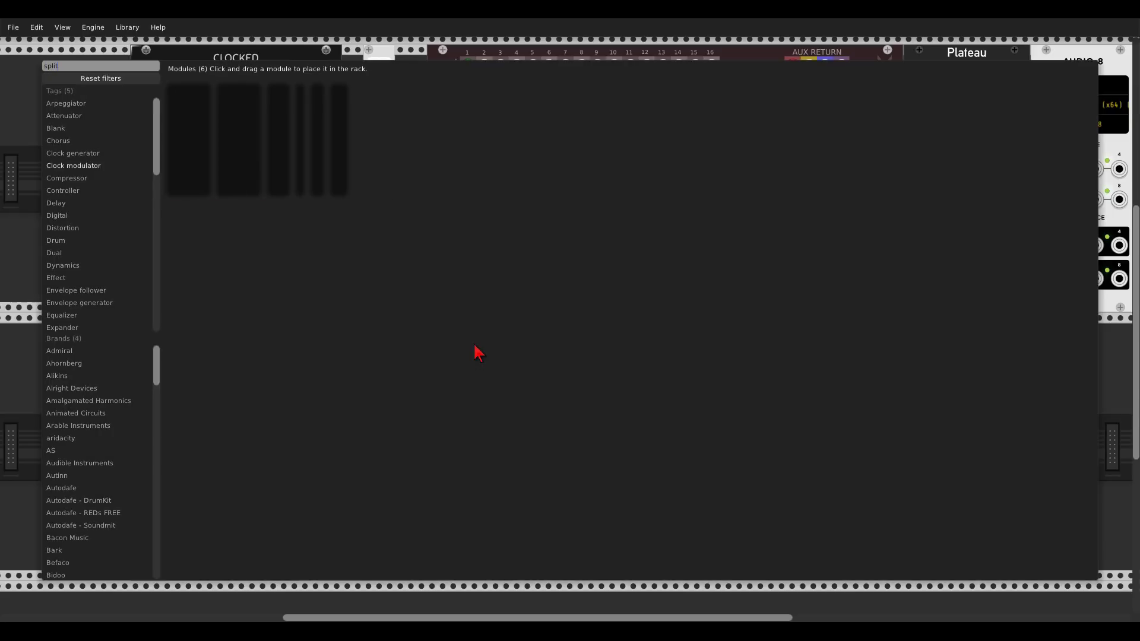
pyautogui.click(288, 101)
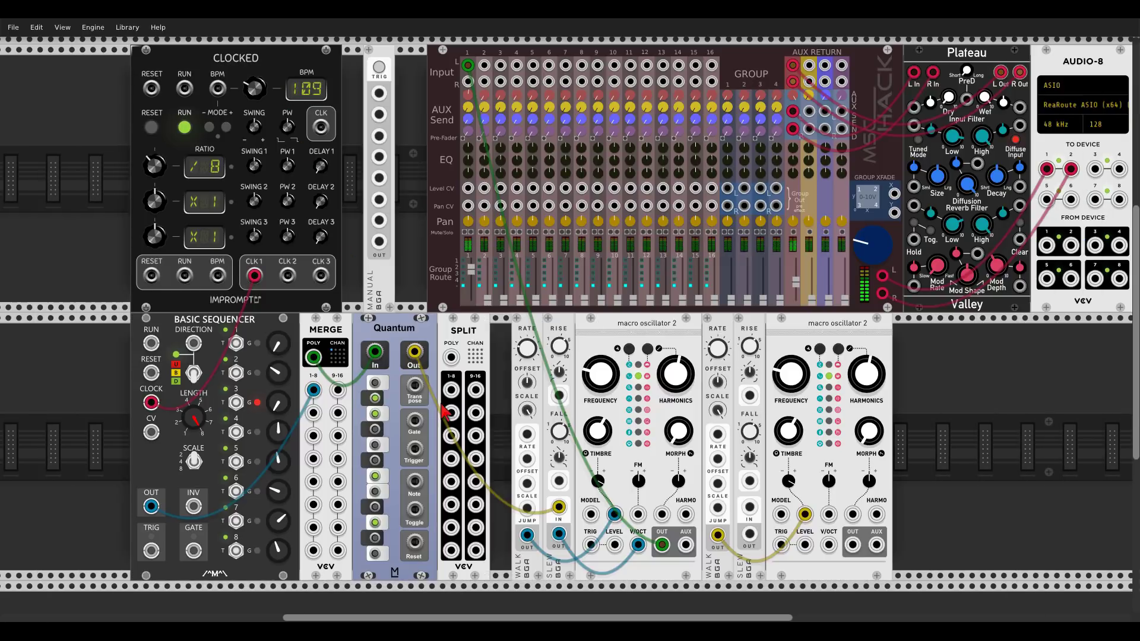
pyautogui.moveTo(414, 352); pyautogui.dragTo(451, 356)
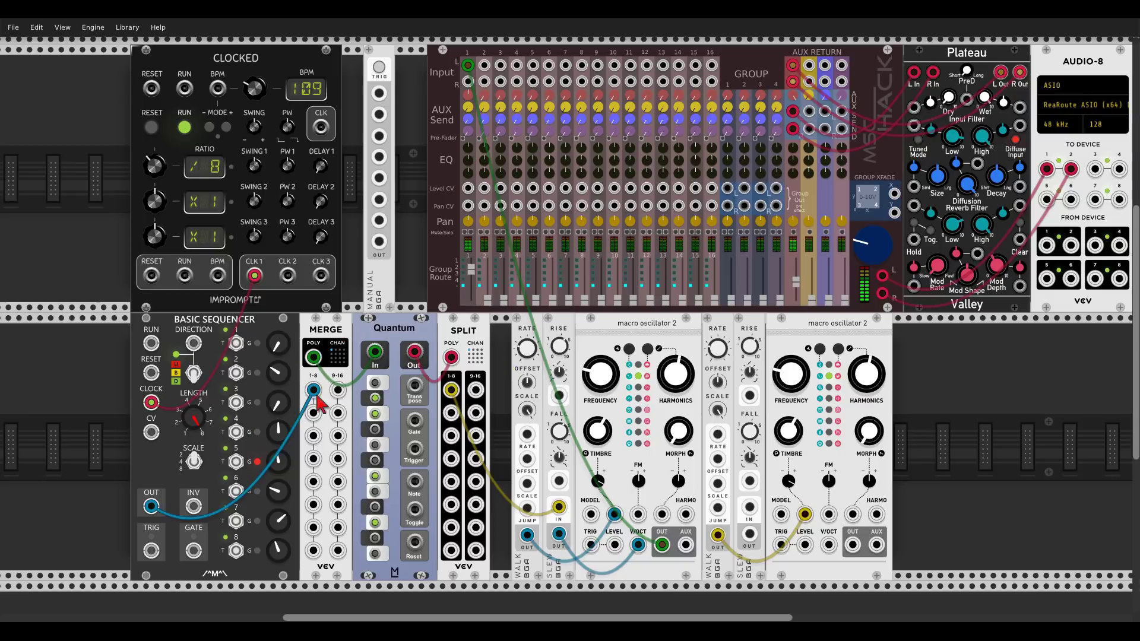
# Route the sequencer's INV output into Merge input 2 and Split output 2 into the second Slew, closing the gap between the modules.
pyautogui.moveTo(193, 507); pyautogui.dragTo(314, 413)
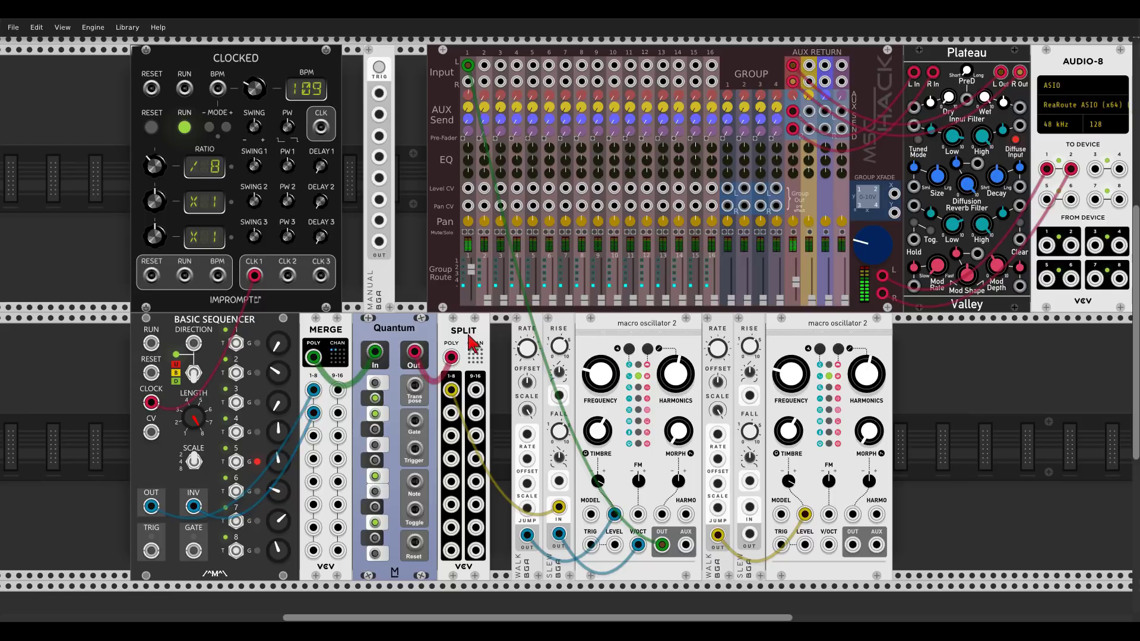
pyautogui.moveTo(801, 337); pyautogui.dragTo(780, 337)
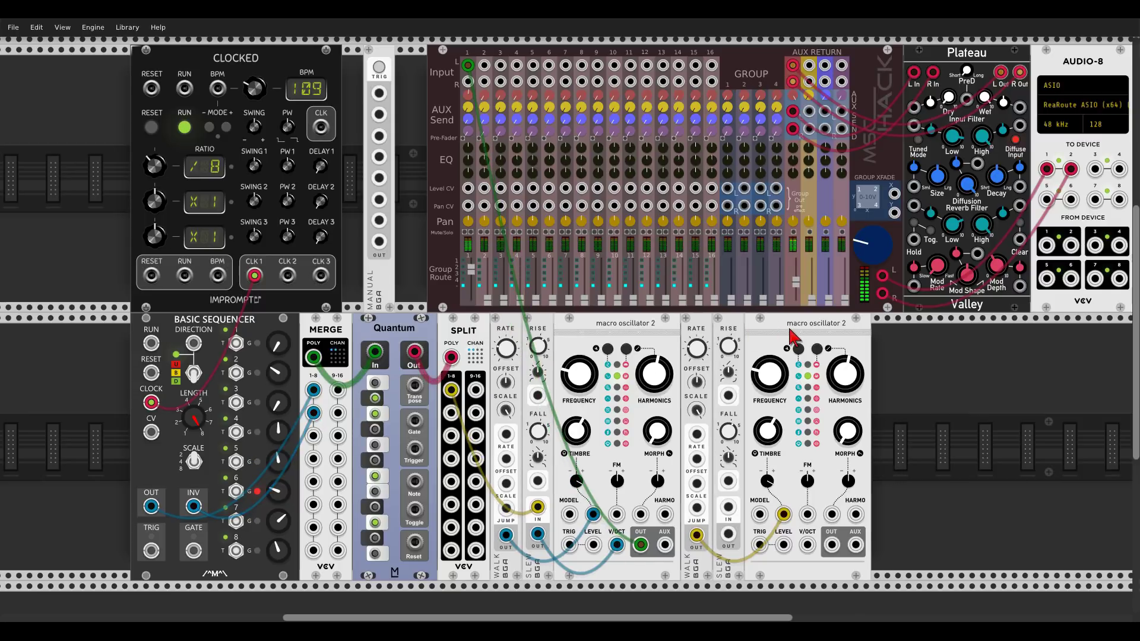
pyautogui.moveTo(452, 411); pyautogui.dragTo(727, 506)
# Patch the second Slew into its oscillator's V/OCT and that oscillator's OUT into mixer channel 2, and set the oscillator's frequency to -1.
pyautogui.moveTo(728, 534); pyautogui.dragTo(484, 65)
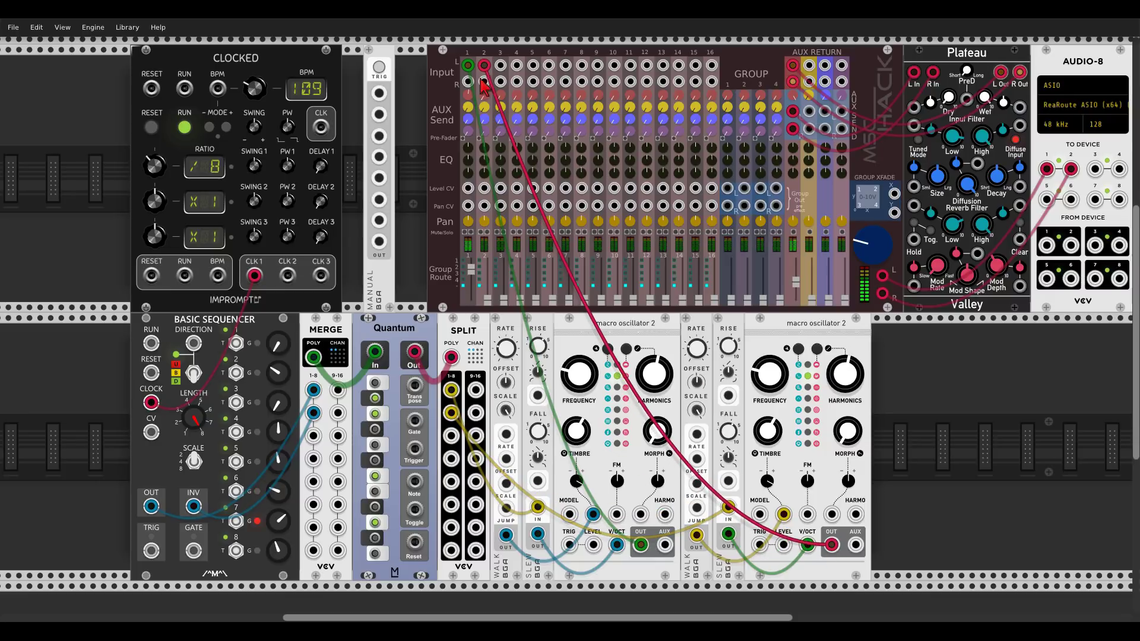
pyautogui.moveTo(487, 298); pyautogui.dragTo(487, 293)
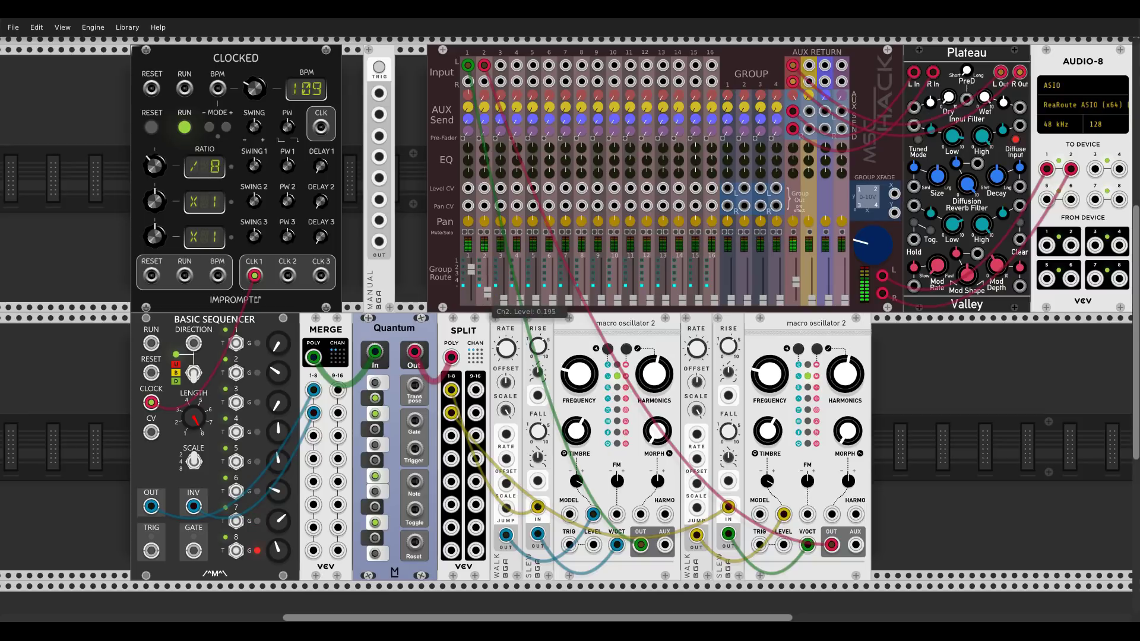
pyautogui.rightClick(771, 377)
pyautogui.click(787, 402)
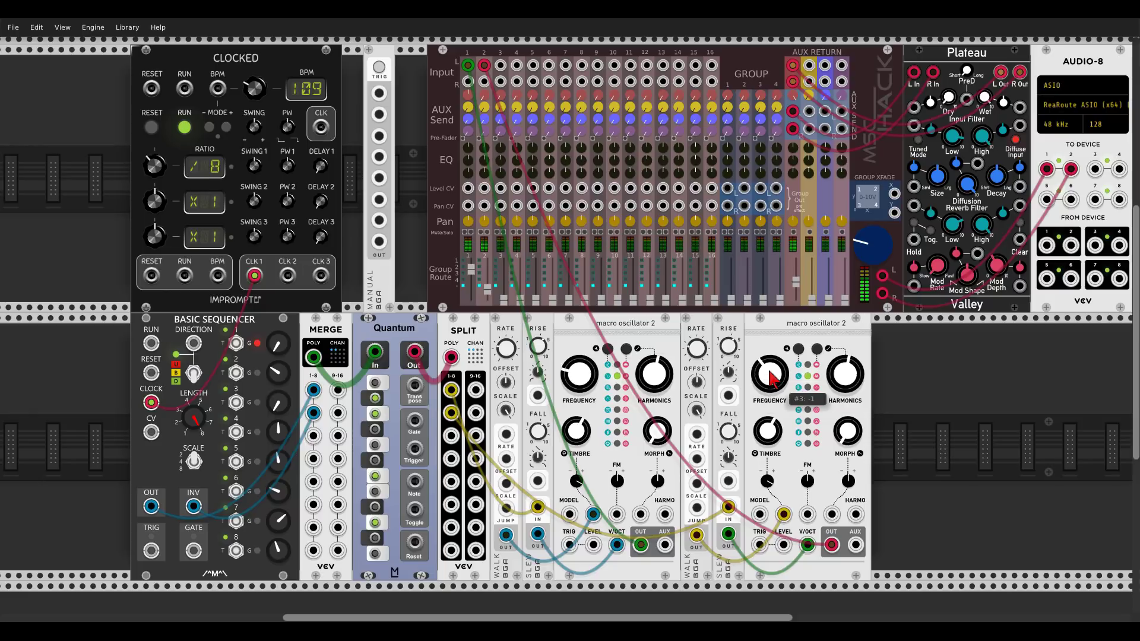
# Raise mixer channel 2's level to about 0.72, and adjust its aux send and the second oscillator's morph.
pyautogui.moveTo(488, 289); pyautogui.dragTo(488, 286)
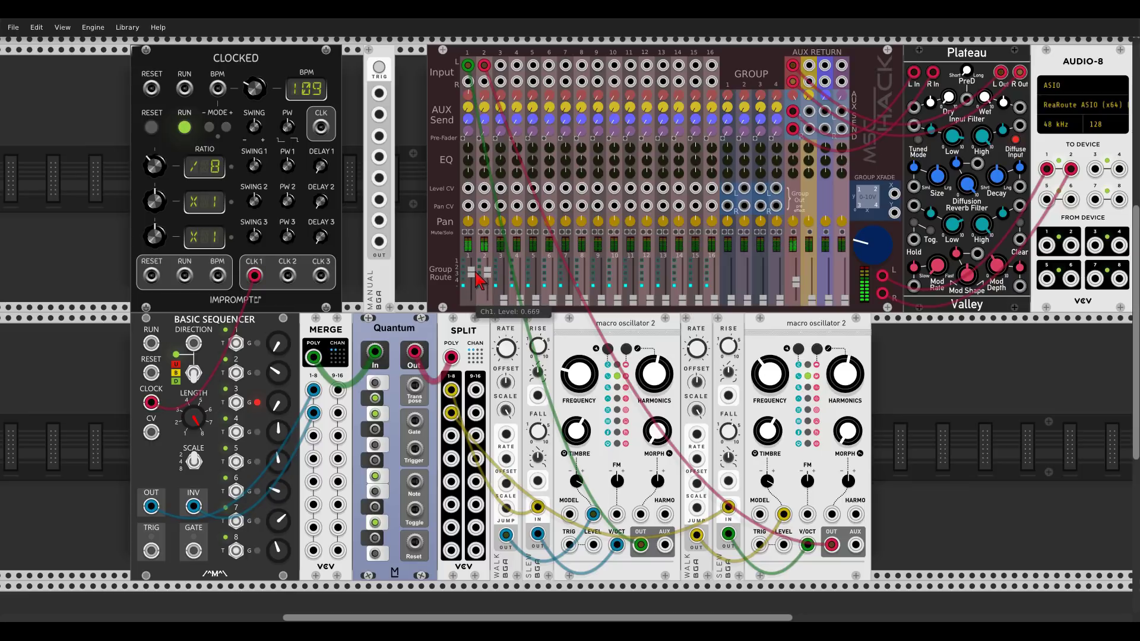
pyautogui.moveTo(487, 274); pyautogui.dragTo(487, 275)
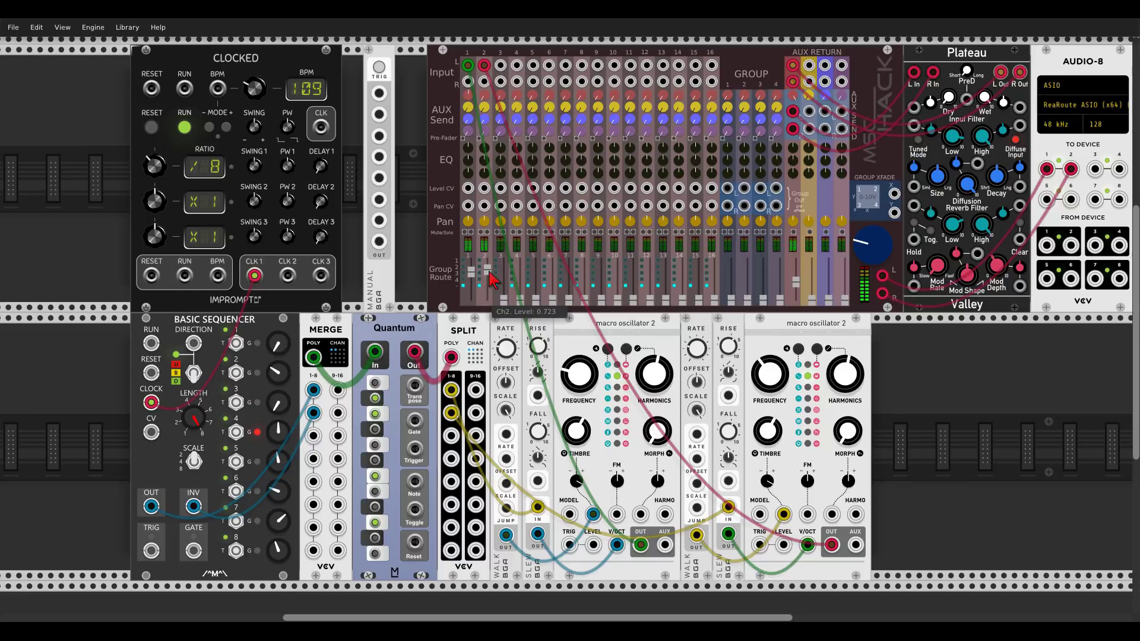
pyautogui.moveTo(484, 106); pyautogui.dragTo(484, 107)
pyautogui.moveTo(847, 440); pyautogui.dragTo(847, 442)
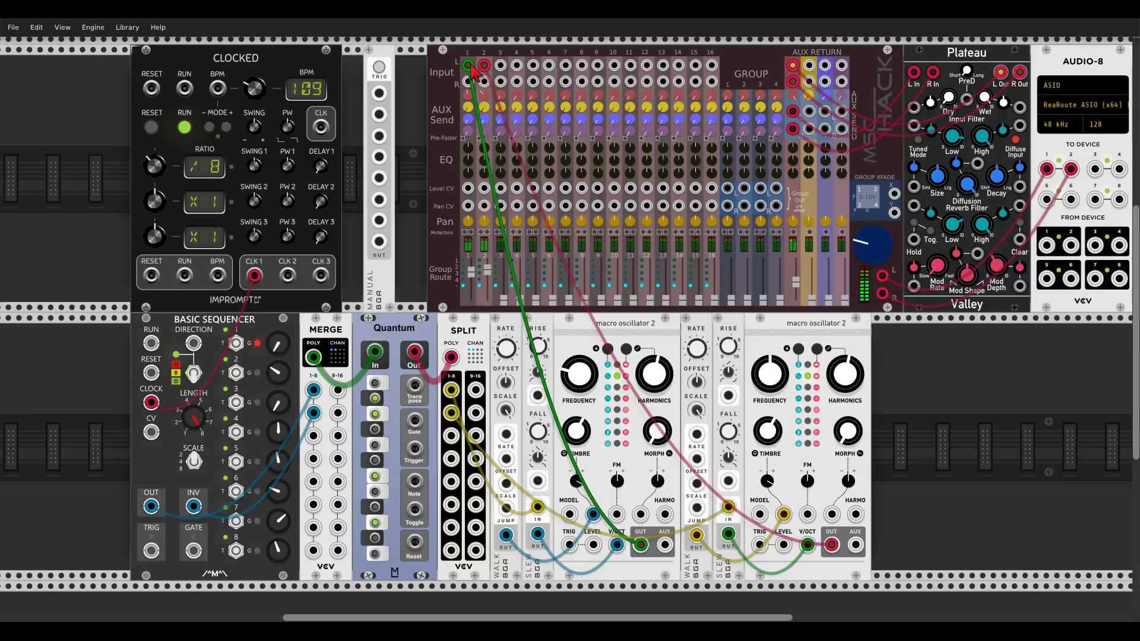
pyautogui.moveTo(483, 107); pyautogui.dragTo(484, 107)
pyautogui.moveTo(795, 97); pyautogui.dragTo(795, 98)
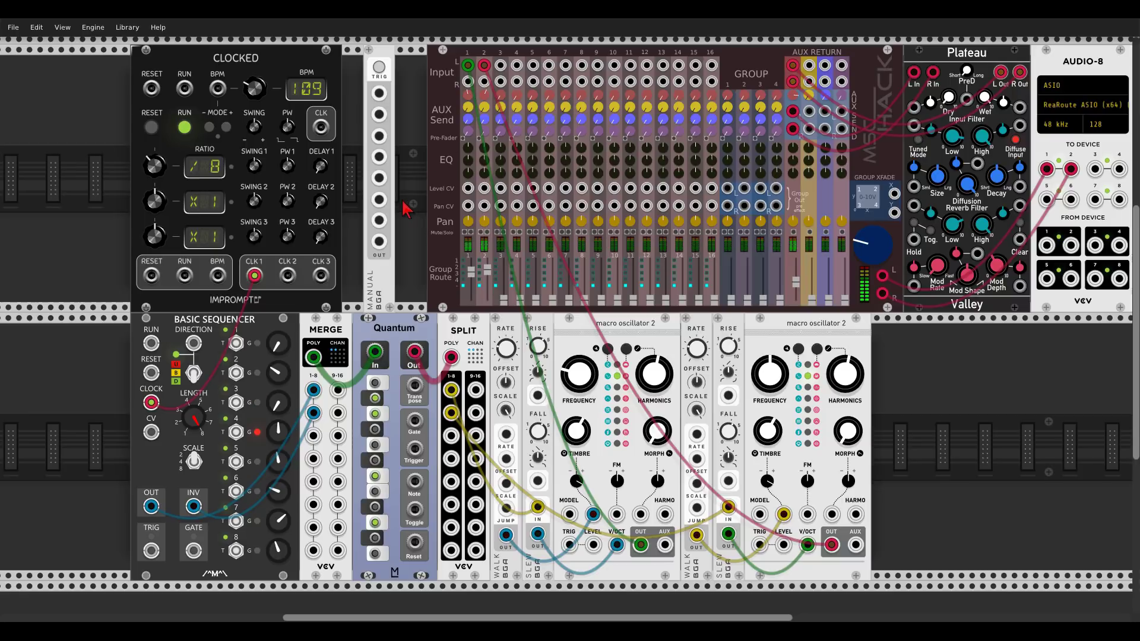
# Delete the unused Manual module.
pyautogui.rightClick(389, 56)
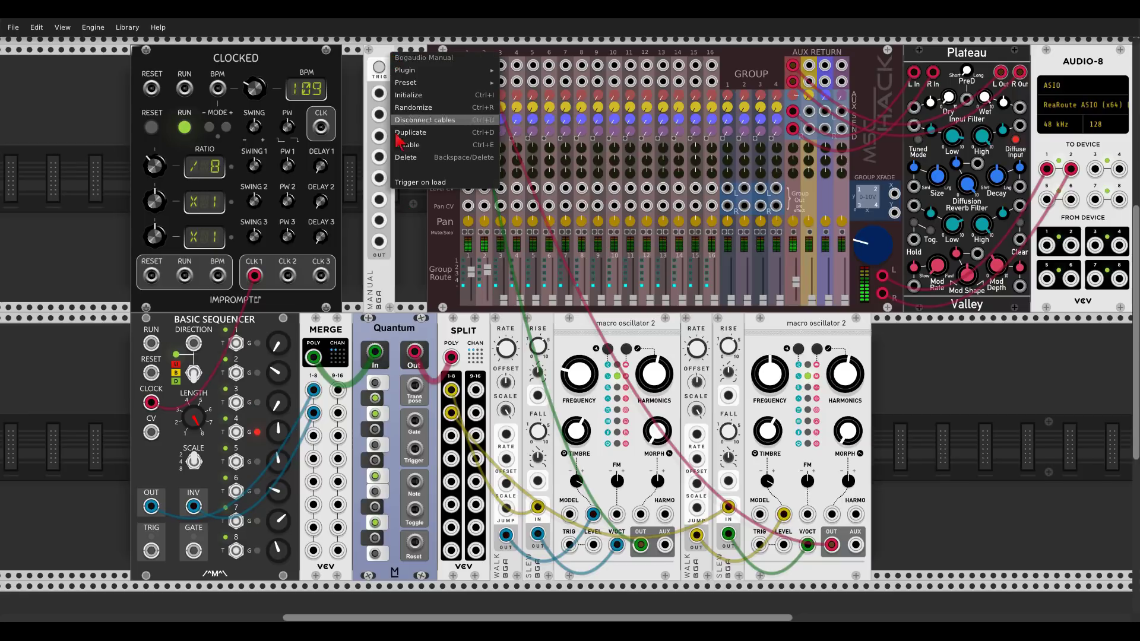
pyautogui.click(404, 170)
# Fine-tune the harmonics of both macro oscillator 2 modules.
pyautogui.scroll(-2, 403, 170)
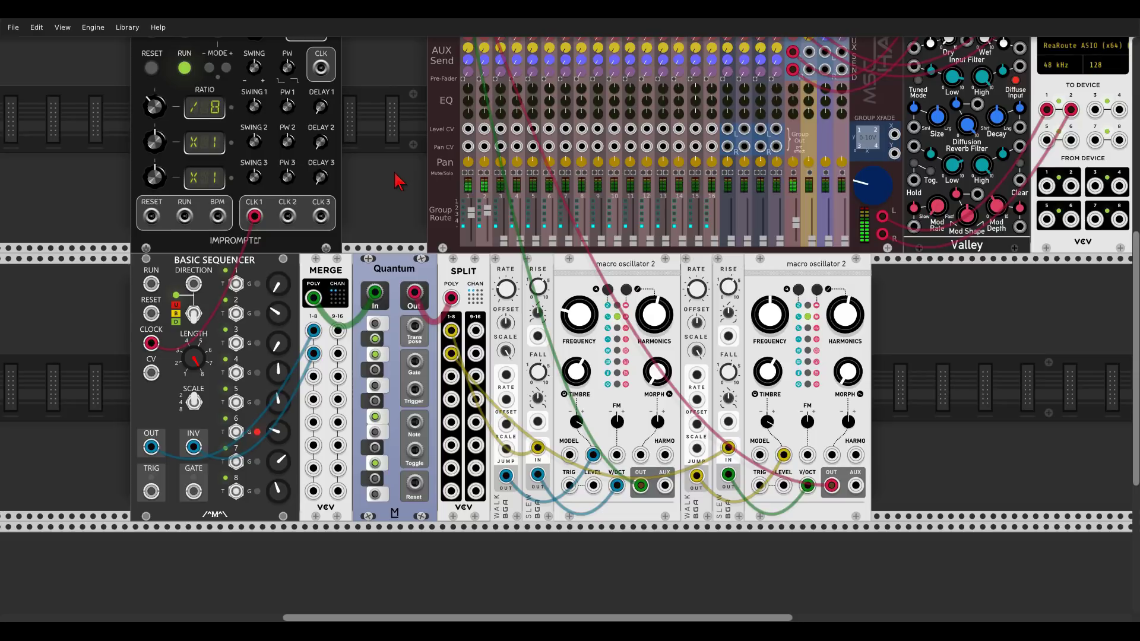
pyautogui.moveTo(656, 312)
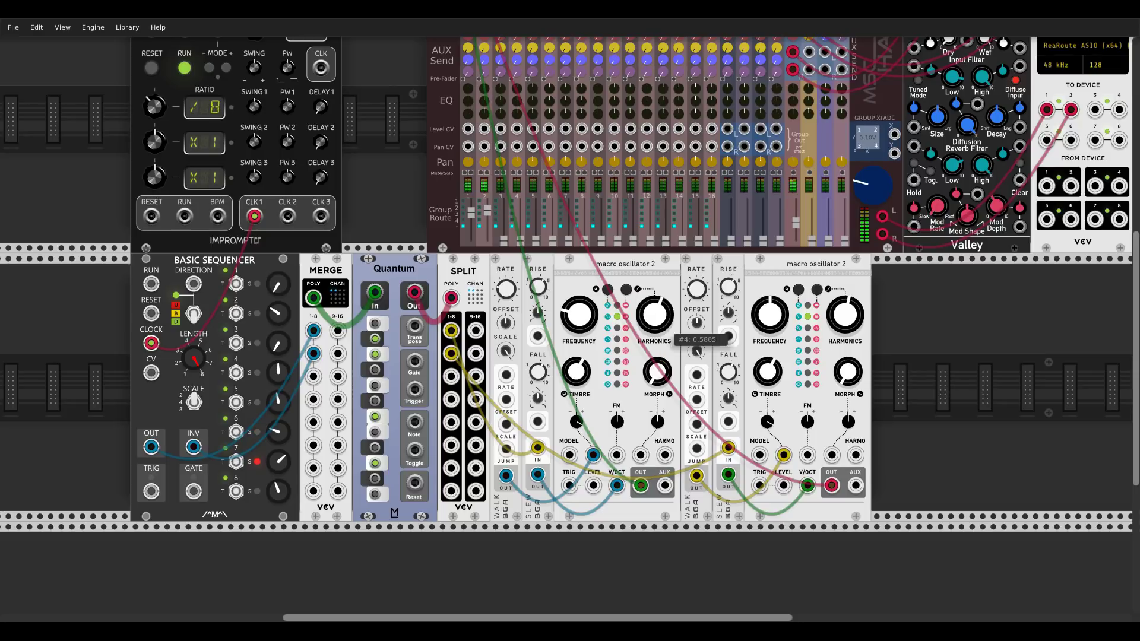
pyautogui.moveTo(656, 311); pyautogui.dragTo(656, 330)
pyautogui.moveTo(843, 318)
pyautogui.mouseDown()
pyautogui.moveTo(843, 285)
pyautogui.moveTo(844, 325)
pyautogui.moveTo(845, 311)
pyautogui.mouseUp()
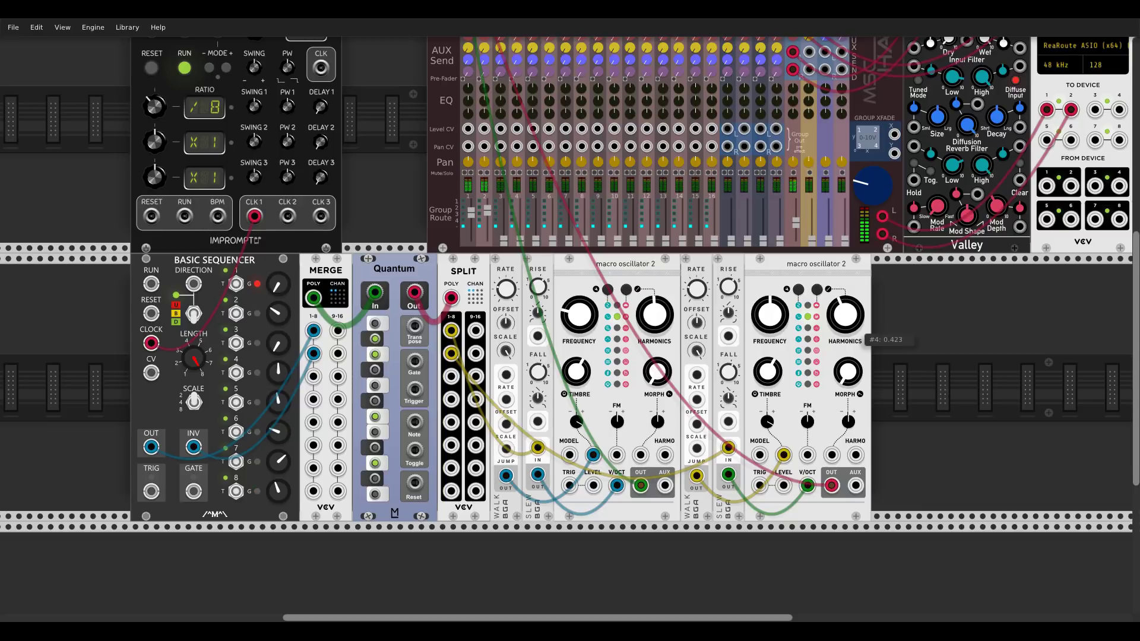
pyautogui.moveTo(845, 314); pyautogui.dragTo(845, 312)
# Add the Vult Caudal chaos source beside the second macro oscillator 2 and lower its speed.
pyautogui.doubleClick(888, 336)
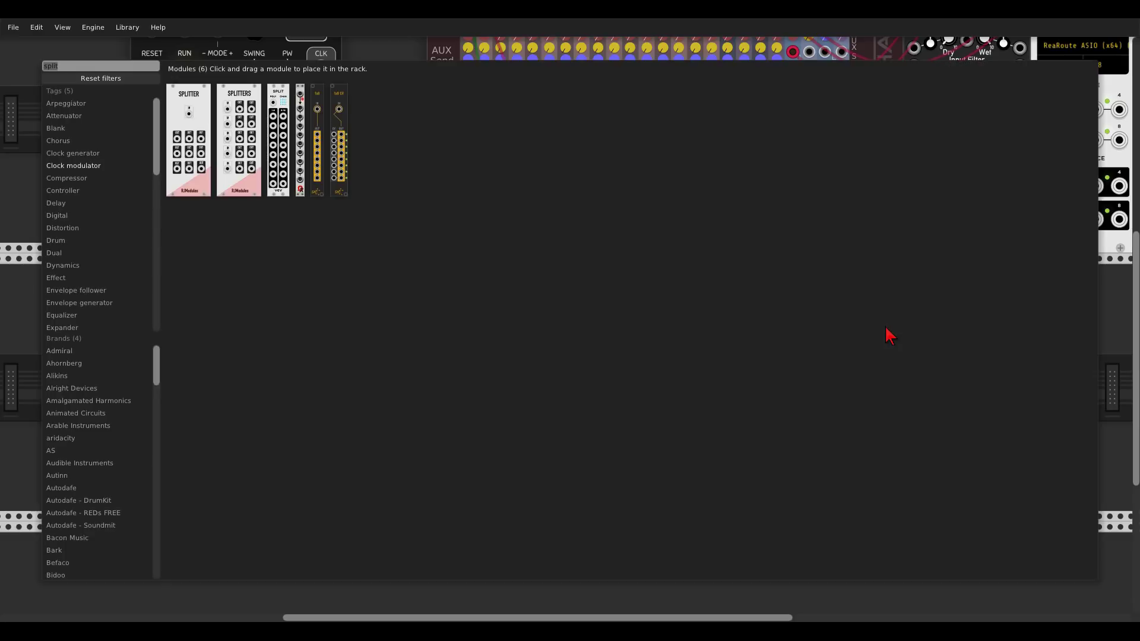
pyautogui.write('caud')
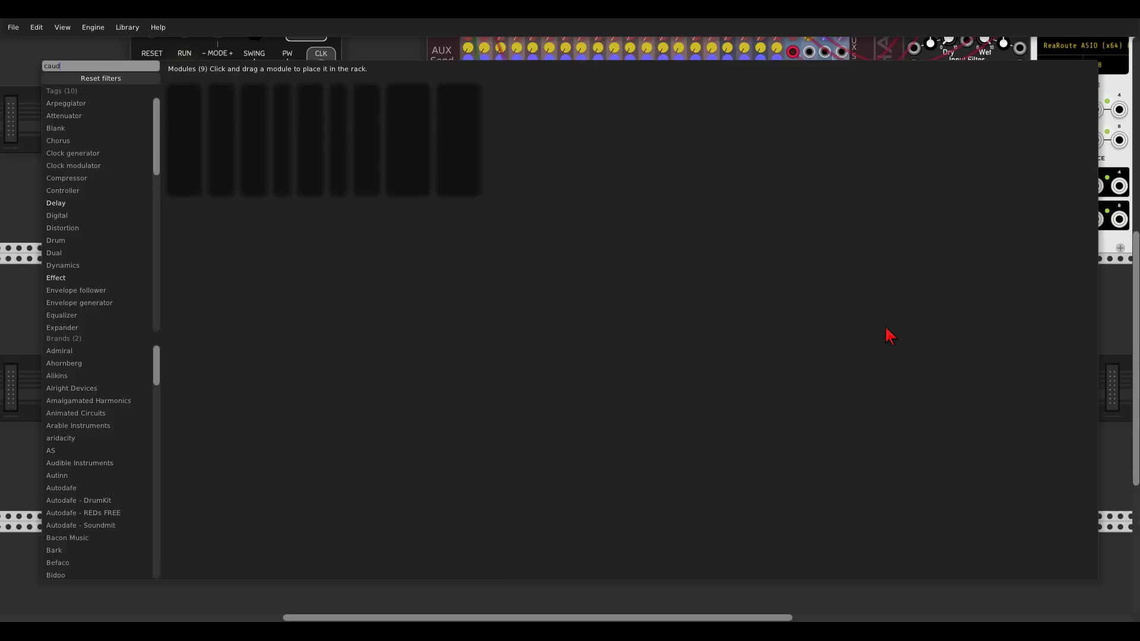
pyautogui.click(457, 116)
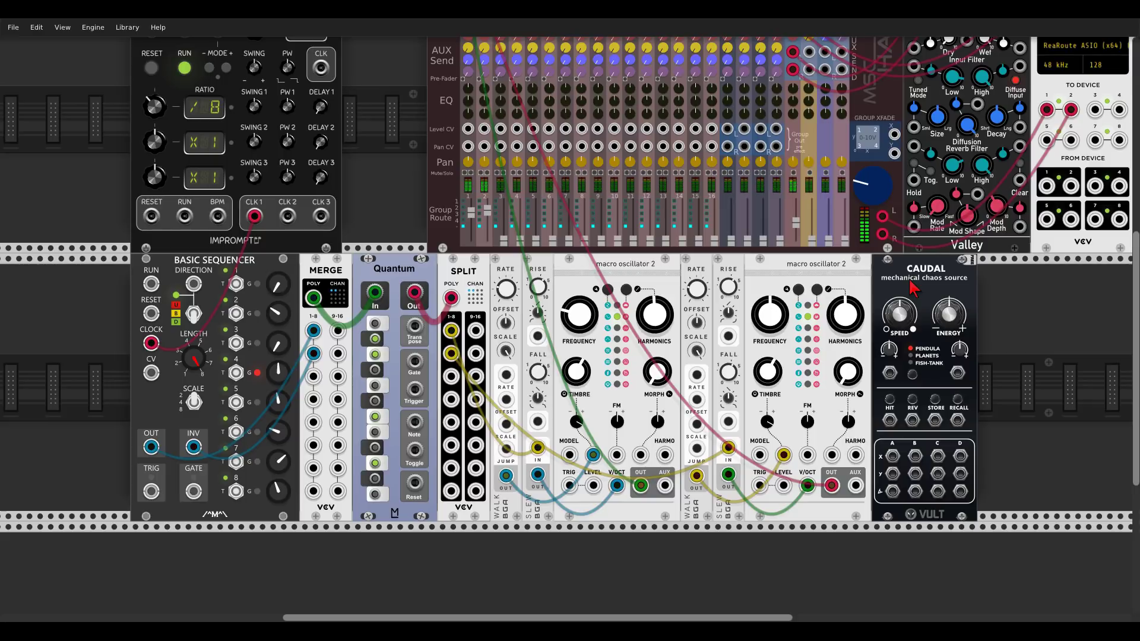
pyautogui.moveTo(899, 313); pyautogui.dragTo(899, 320)
# Replace the Walk cable on the second oscillator's timbre input with one from Caudal's A column X output.
pyautogui.moveTo(784, 456); pyautogui.dragTo(784, 459)
pyautogui.rightClick(786, 455)
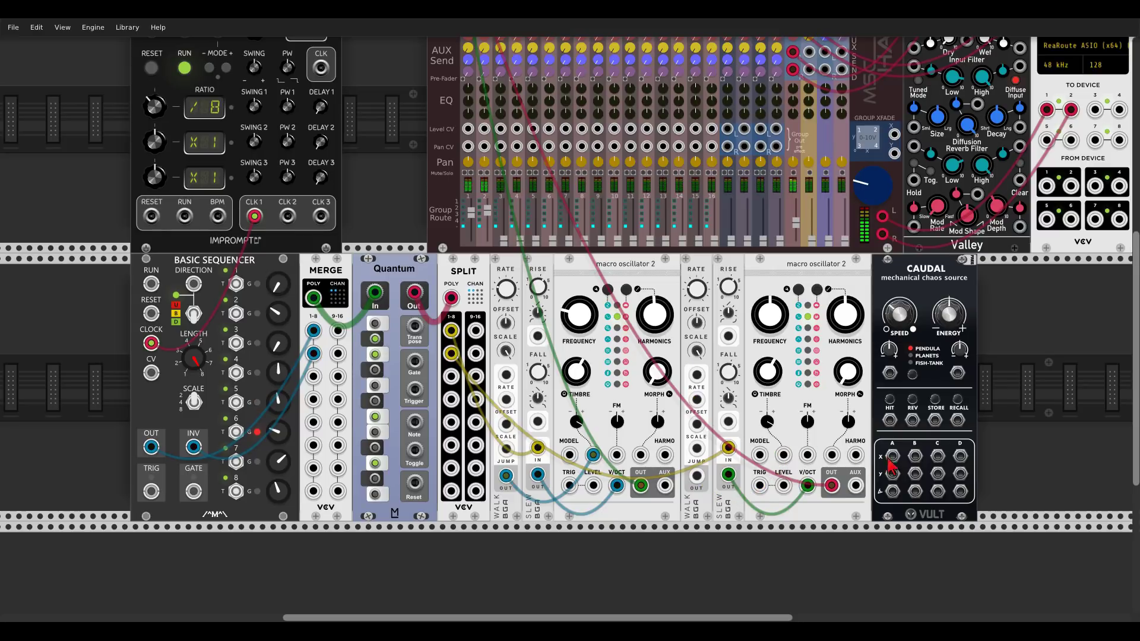
pyautogui.moveTo(890, 457); pyautogui.dragTo(787, 455)
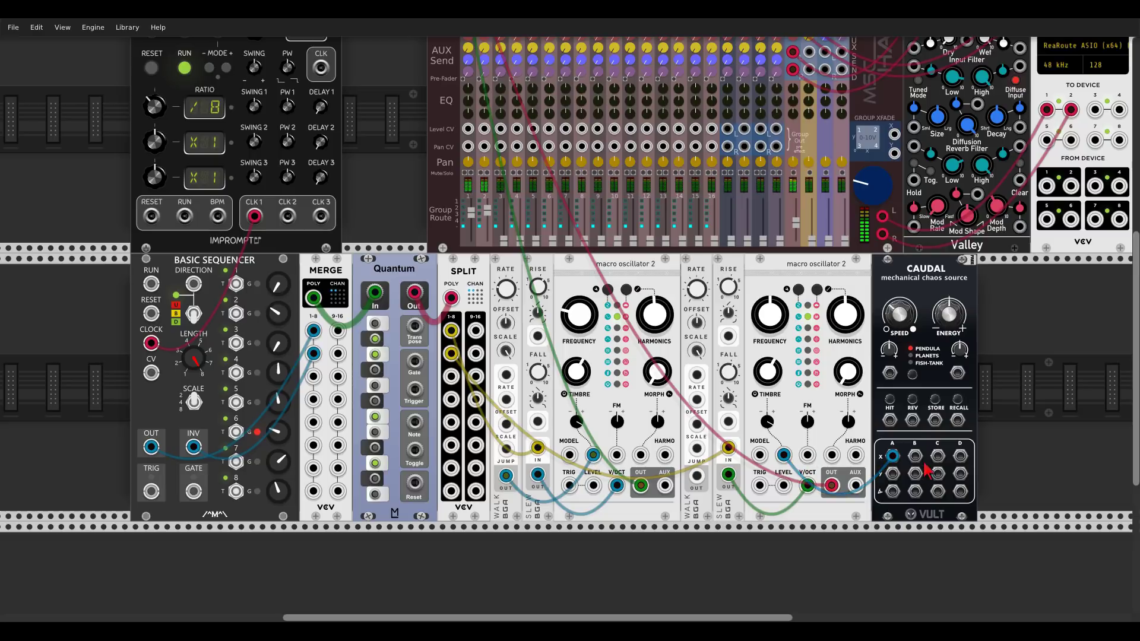
# Replace the Walk cable on the first oscillator's timbre input with one from Caudal's A column Y output.
pyautogui.rightClick(593, 455)
pyautogui.moveTo(593, 455); pyautogui.dragTo(893, 482)
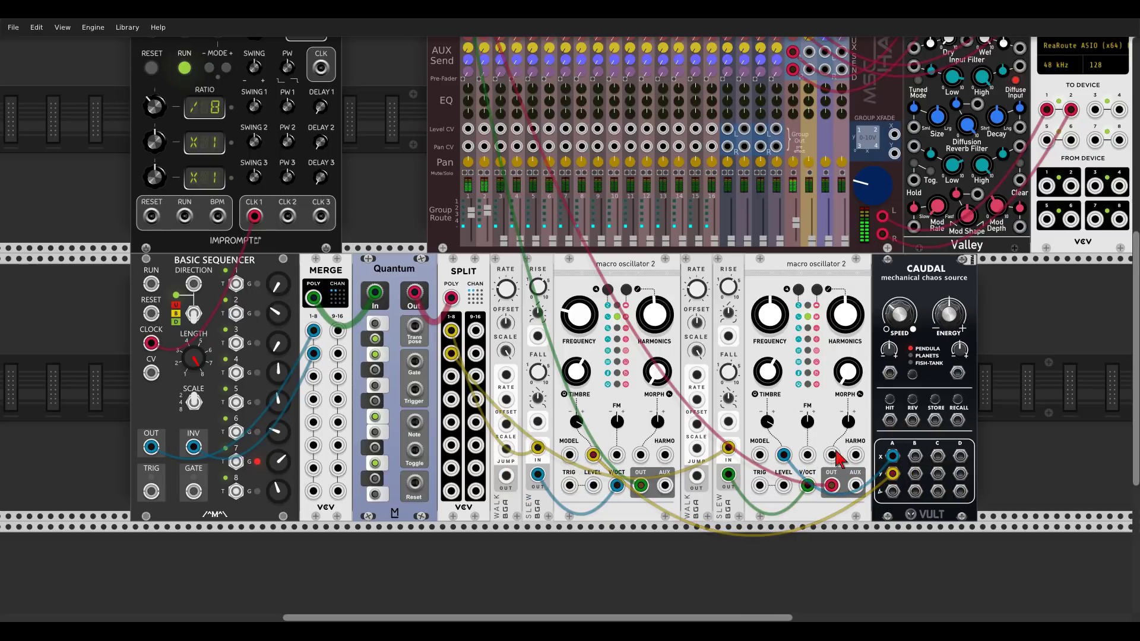
# Delete both Bogaudio Walk modules and move the remaining modules together to close the gaps.
pyautogui.rightClick(697, 260)
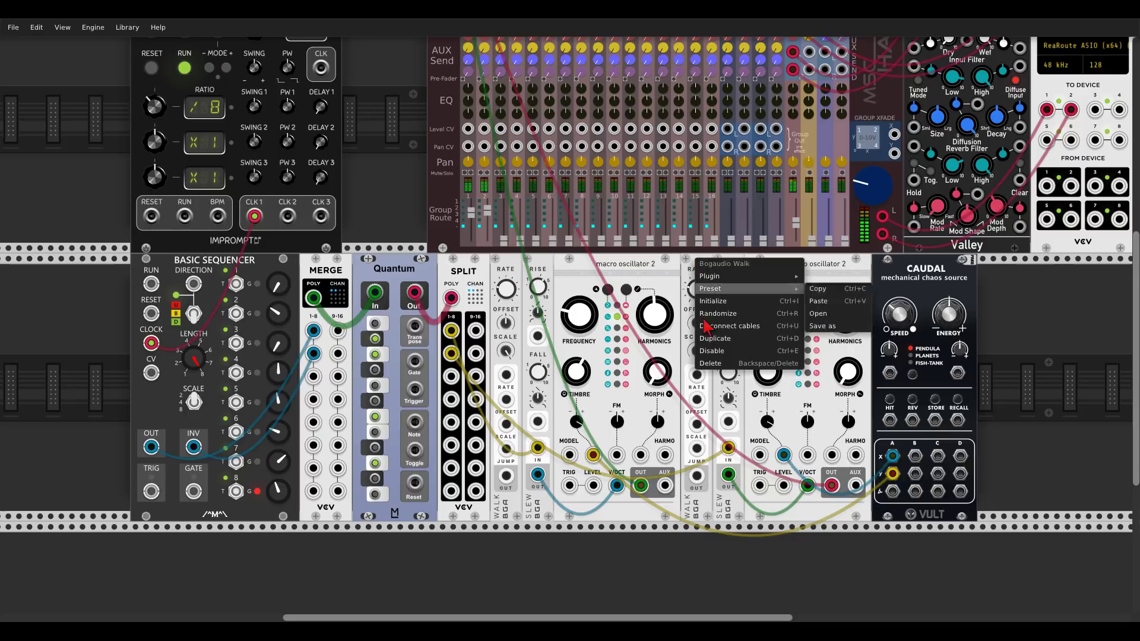
pyautogui.click(711, 363)
pyautogui.rightClick(509, 267)
pyautogui.click(528, 368)
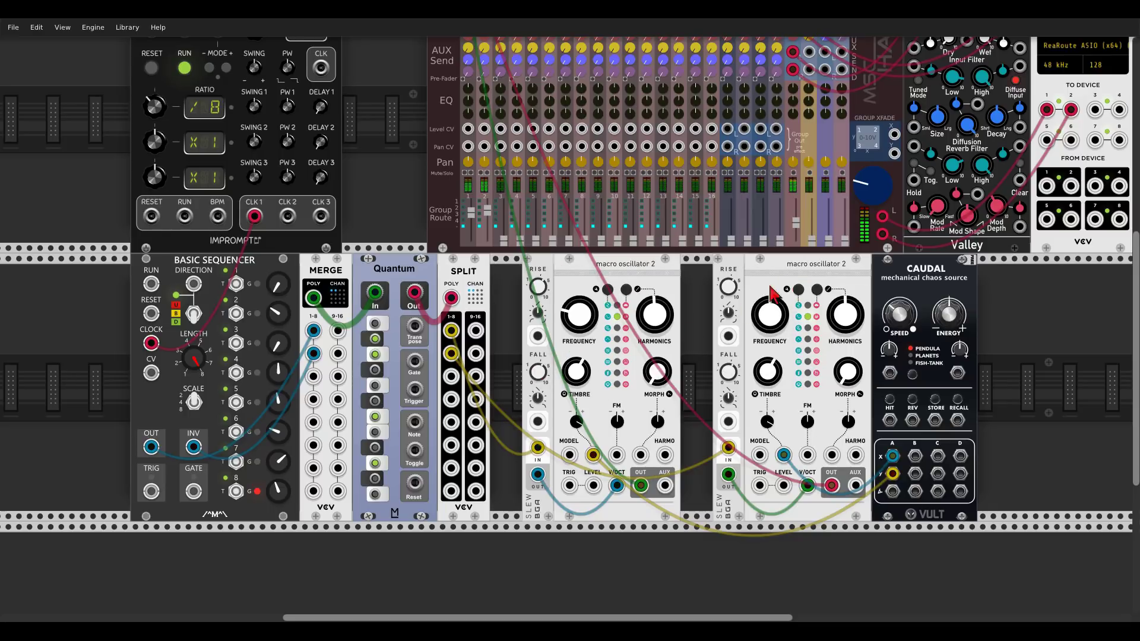
pyautogui.moveTo(817, 267); pyautogui.dragTo(755, 269)
pyautogui.moveTo(902, 279); pyautogui.dragTo(838, 281)
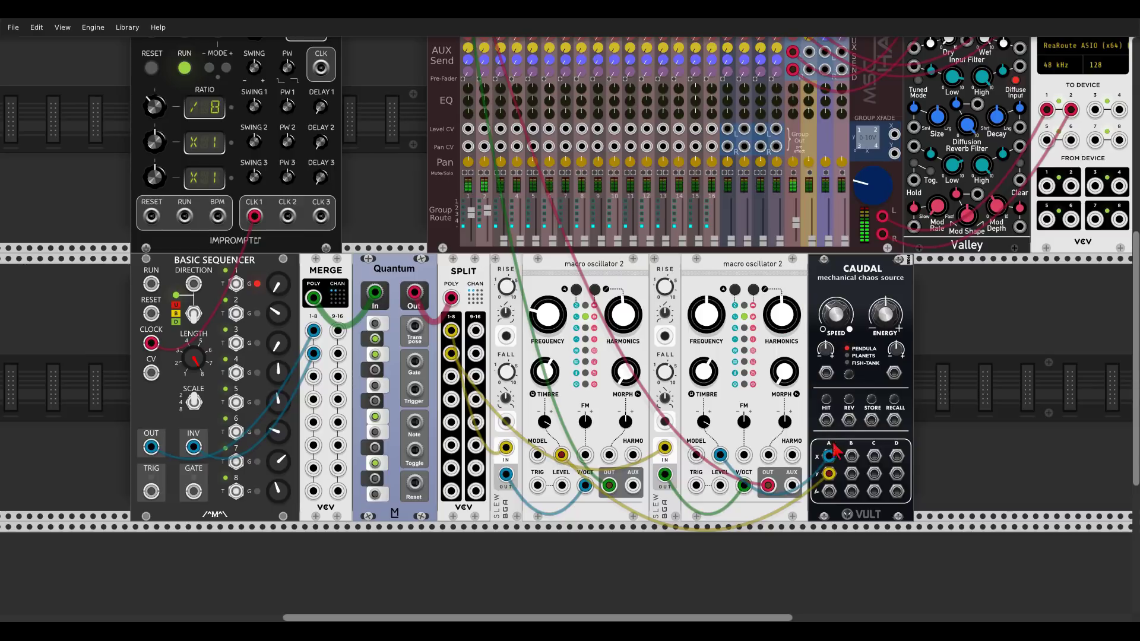
# Add a VCV VCA beside the second oscillator and connect Caudal's B column X output to the VCA's input.
pyautogui.moveTo(852, 456); pyautogui.dragTo(797, 456)
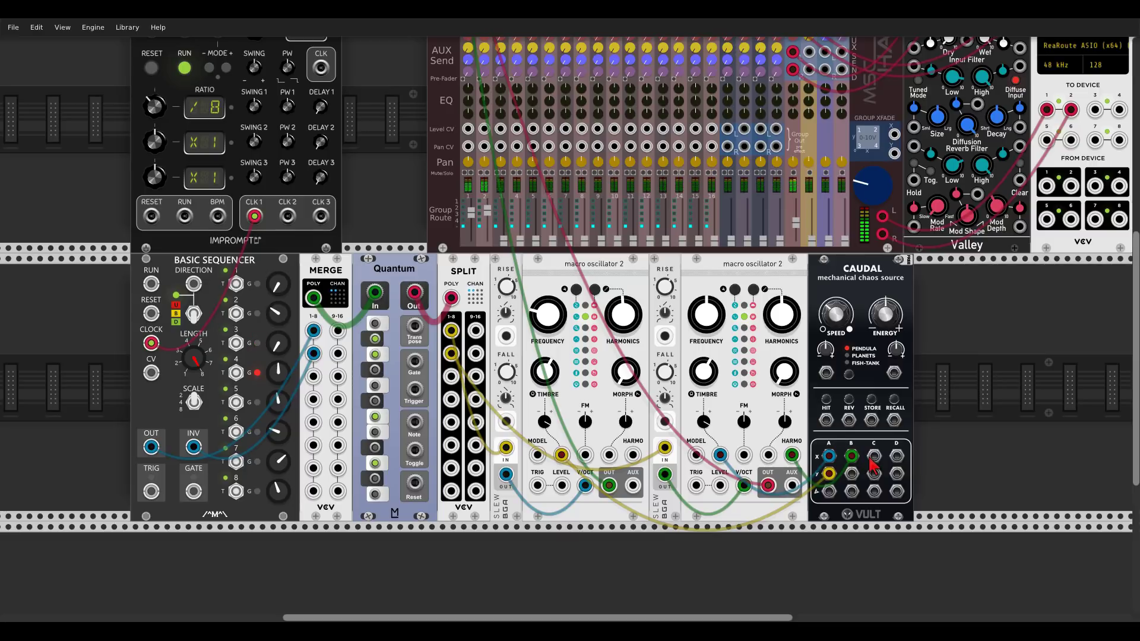
pyautogui.moveTo(834, 277); pyautogui.dragTo(933, 276)
pyautogui.rightClick(848, 306)
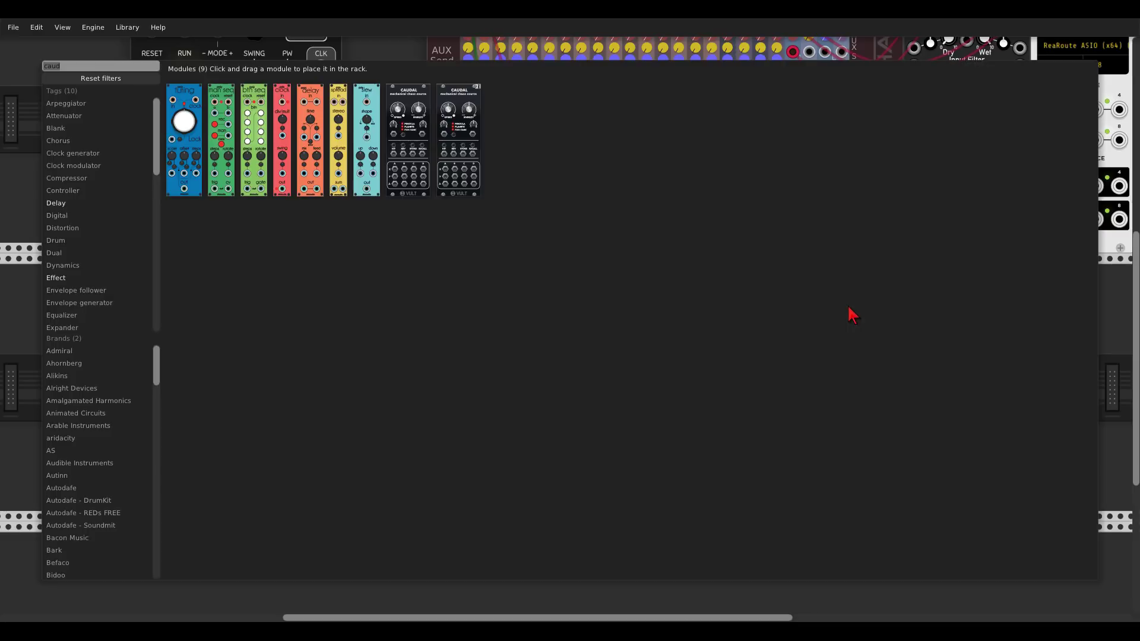
pyautogui.write('vc')
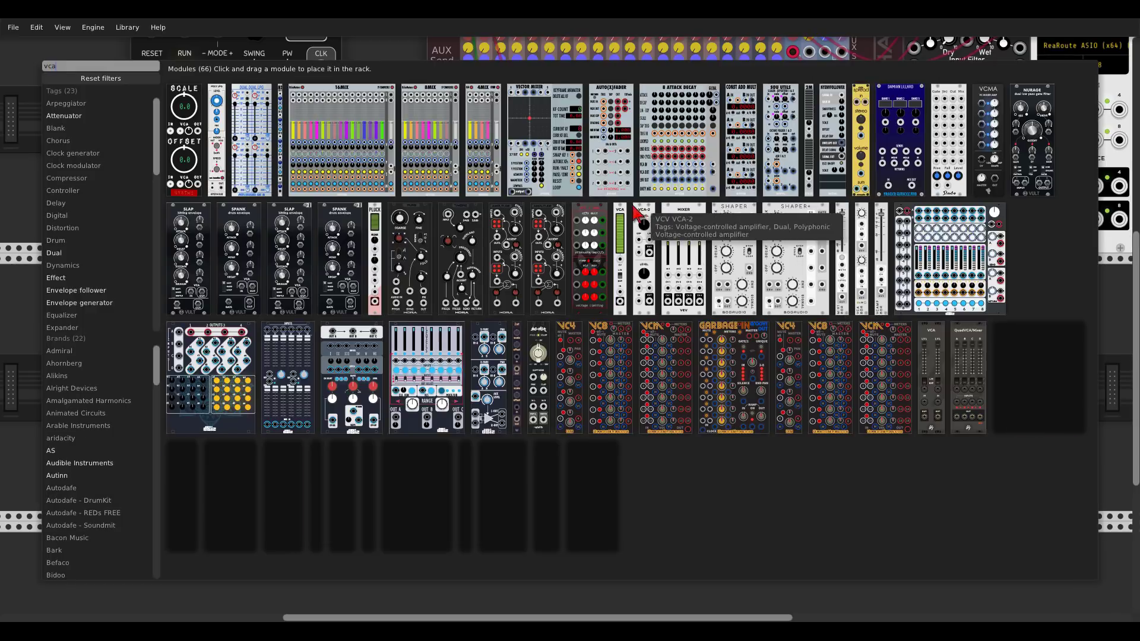
pyautogui.press('Escape')
pyautogui.moveTo(791, 456); pyautogui.dragTo(824, 466)
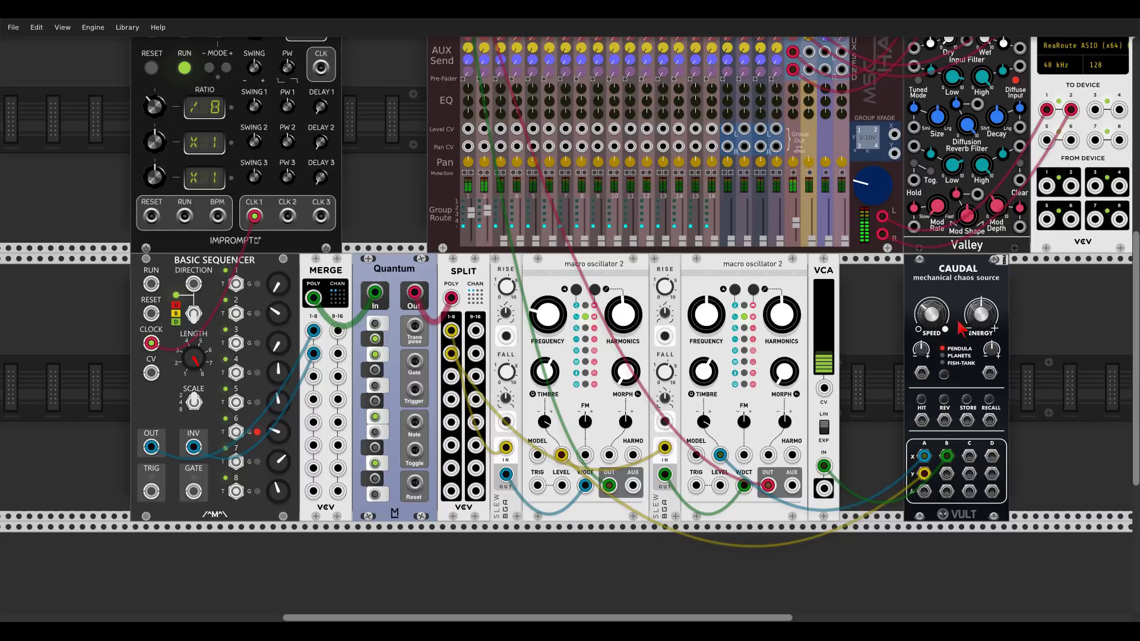
# Patch the VCA's output into the second oscillator's harmonics input, and fine-tune the VCA level and Caudal's speed.
pyautogui.moveTo(938, 314); pyautogui.dragTo(938, 353)
pyautogui.moveTo(823, 488); pyautogui.dragTo(791, 454)
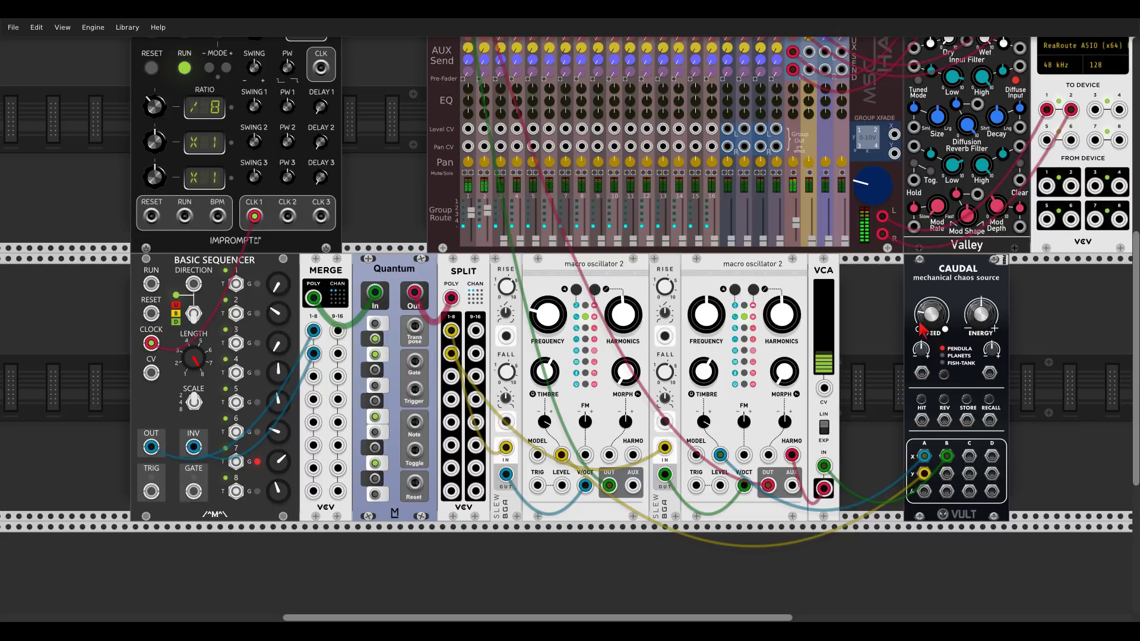
pyautogui.moveTo(823, 356); pyautogui.dragTo(823, 365)
# Place a duplicate VCA beside the first oscillator and route Caudal's C column X output through it into that oscillator's harmonics input.
pyautogui.moveTo(673, 274); pyautogui.dragTo(725, 280)
pyautogui.hotkey('ctrl', 'd')
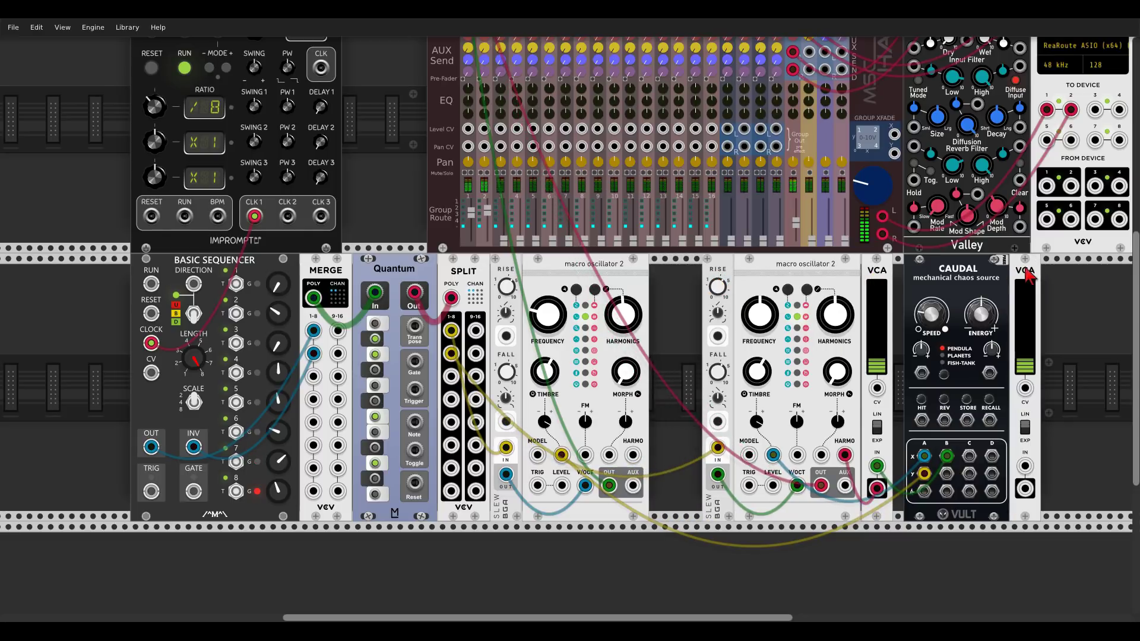
pyautogui.moveTo(1030, 275); pyautogui.dragTo(674, 274)
pyautogui.moveTo(970, 455); pyautogui.dragTo(633, 454)
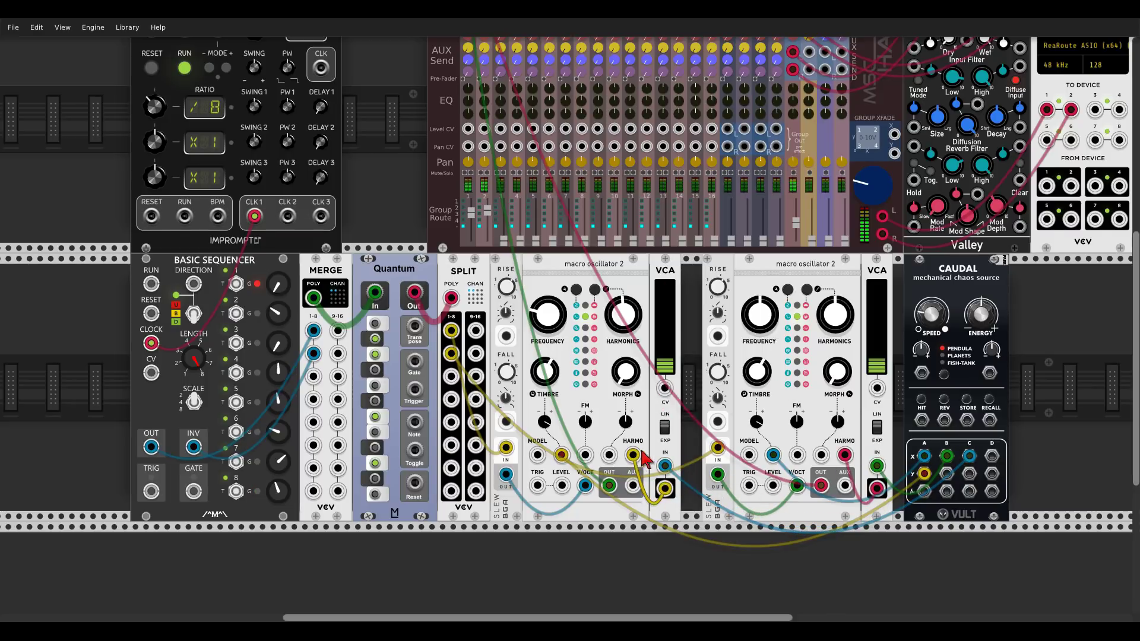
pyautogui.moveTo(953, 278); pyautogui.dragTo(920, 277)
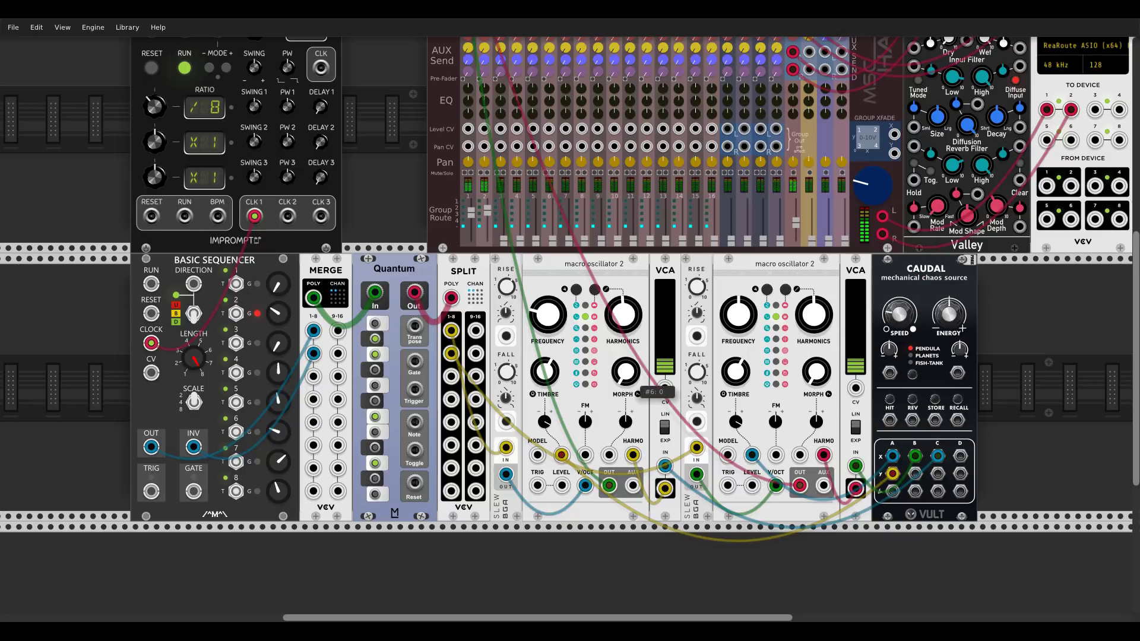
# Set both oscillators' morph to 0 and patch Caudal's D column X output to the first morph input and B column Y to the second.
pyautogui.moveTo(626, 371); pyautogui.dragTo(631, 419)
pyautogui.moveTo(820, 374); pyautogui.dragTo(821, 356)
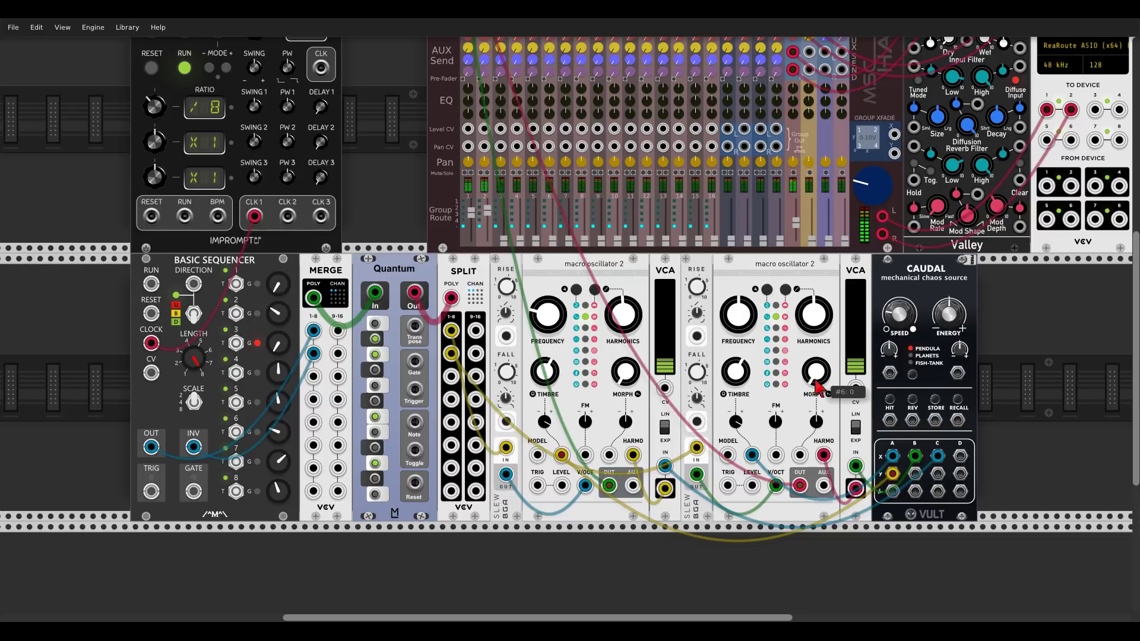
pyautogui.moveTo(959, 455); pyautogui.dragTo(609, 455)
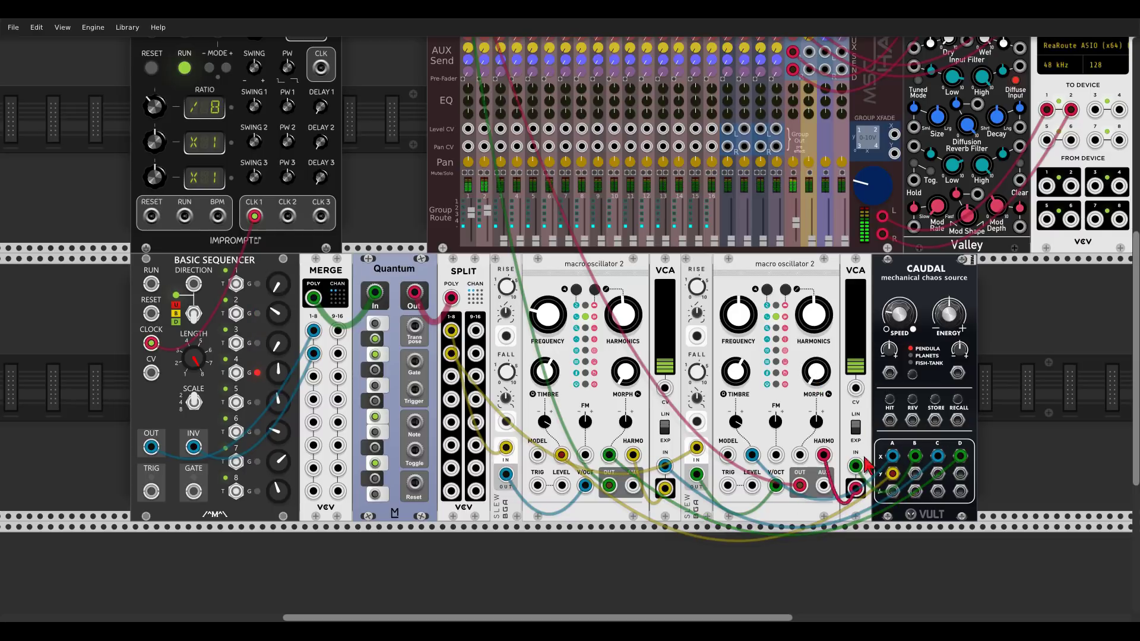
pyautogui.moveTo(914, 473); pyautogui.dragTo(800, 455)
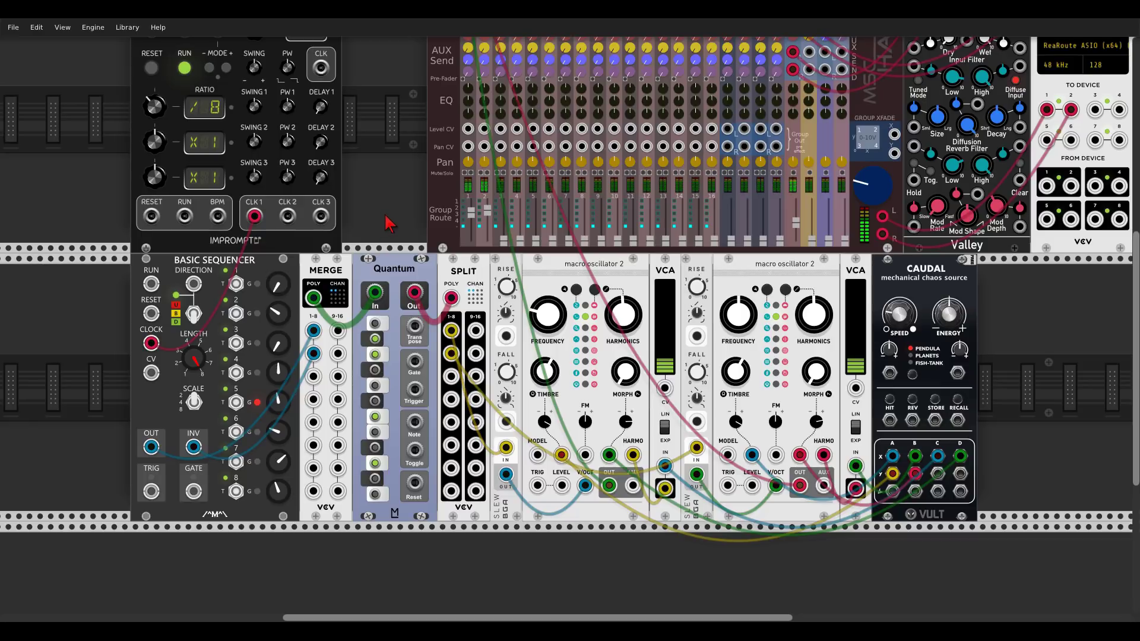
# Add the Audible Instruments Texture Synthesizer beside Caudal, feed its left and right inputs from the oscillators' AUX outputs, and turn up its input gain.
pyautogui.hscroll(3, 929, 377)
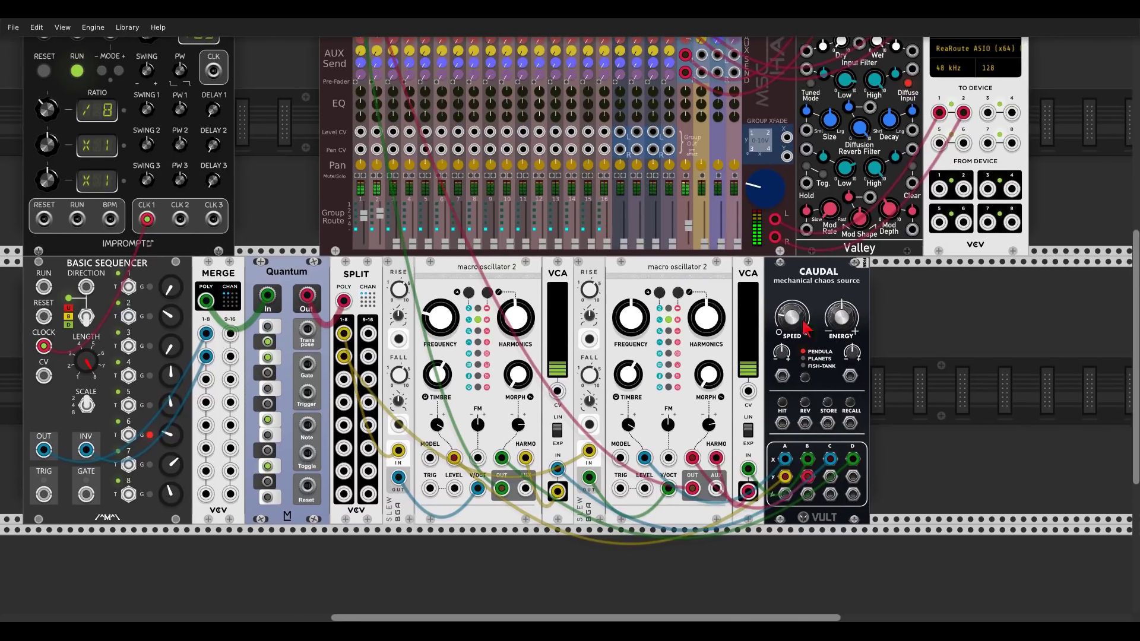
pyautogui.rightClick(928, 376)
pyautogui.write('c')
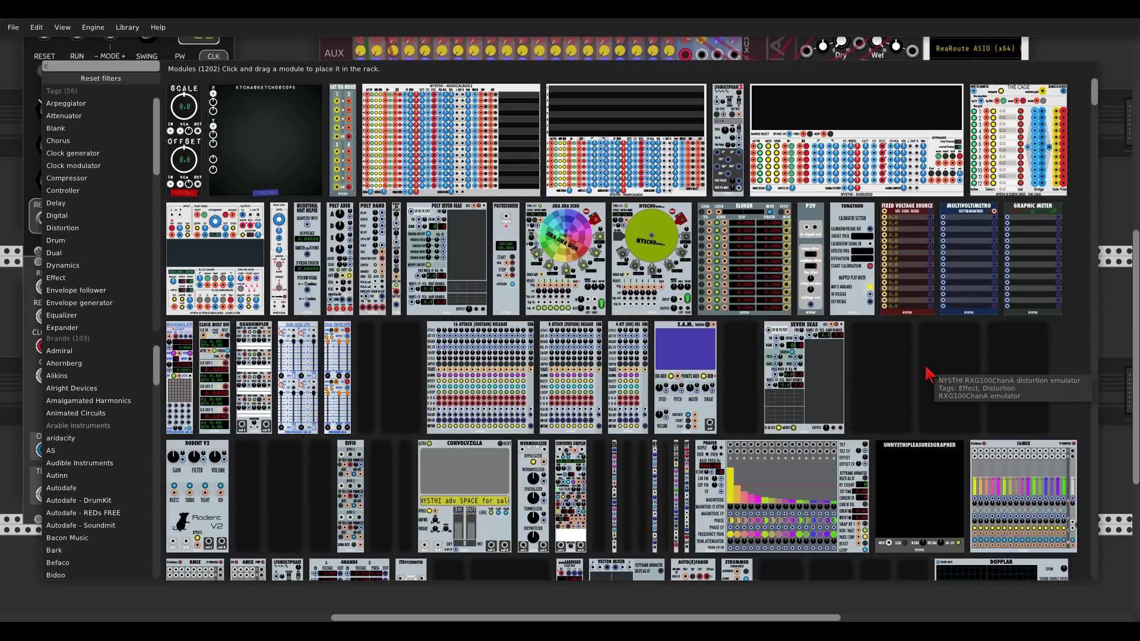
pyautogui.write('loud')
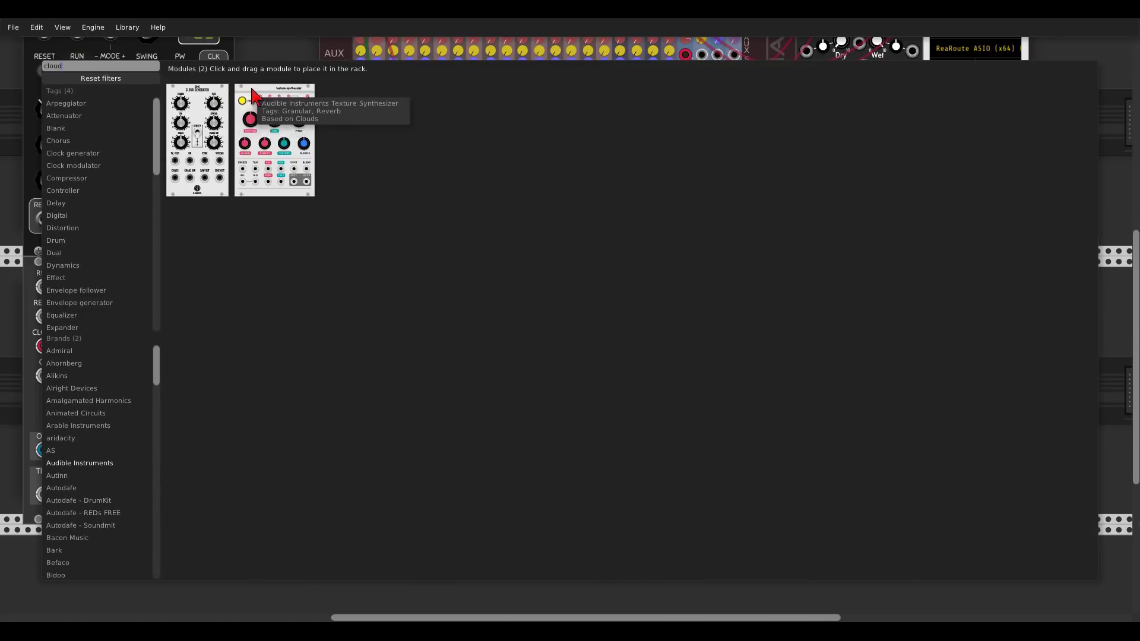
pyautogui.moveTo(250, 107); pyautogui.dragTo(527, 489)
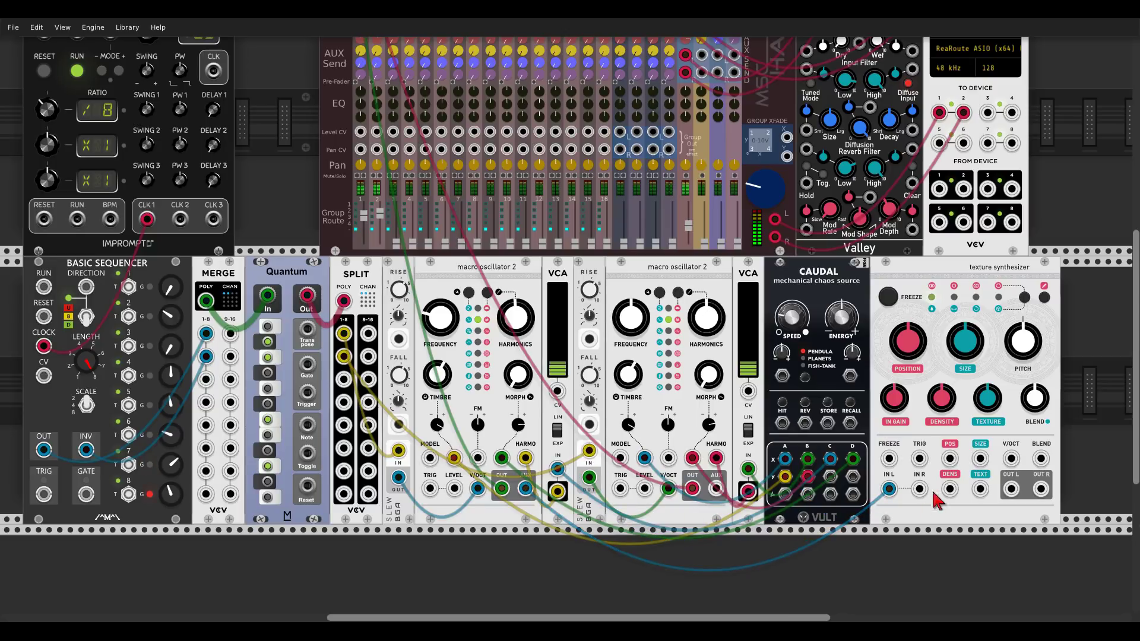
pyautogui.moveTo(919, 488); pyautogui.dragTo(715, 489)
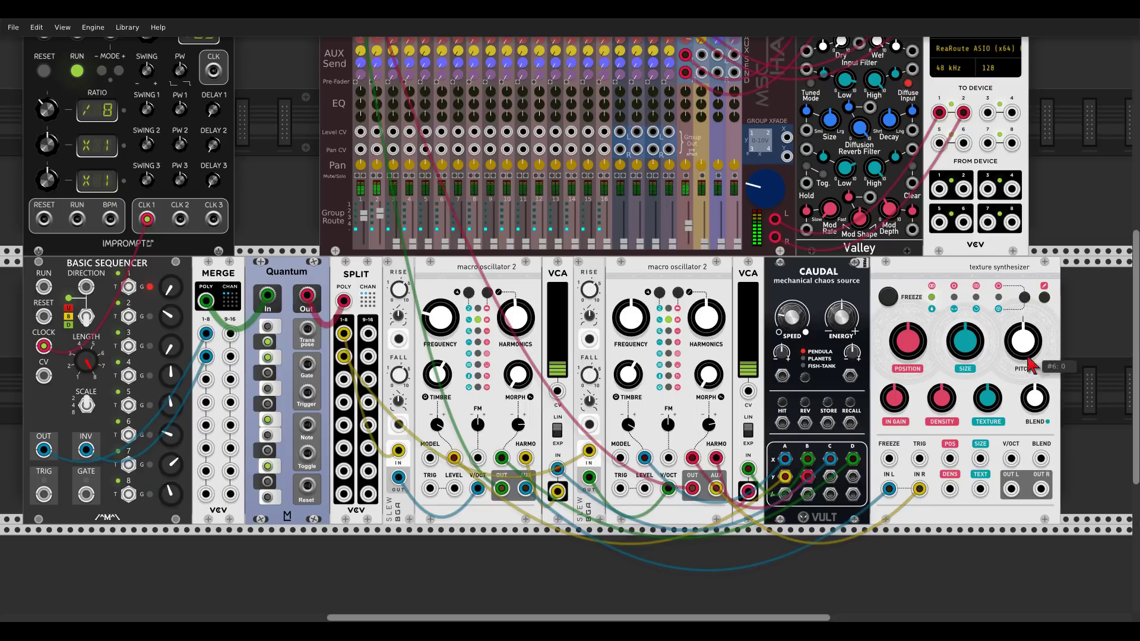
pyautogui.hscroll(5, 718, 424)
pyautogui.moveTo(718, 425); pyautogui.dragTo(718, 401)
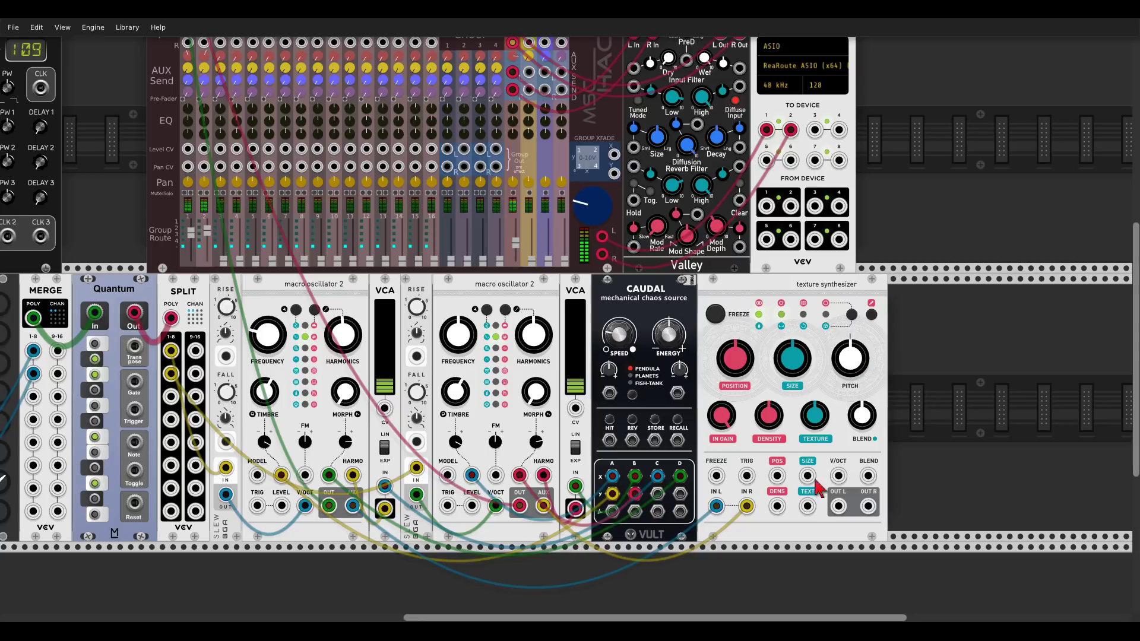
# Add the Bogaudio LMTR limiter beside the texture synthesizer and route the synthesizer's stereo output through it to mixer channel 3.
pyautogui.rightClick(901, 409)
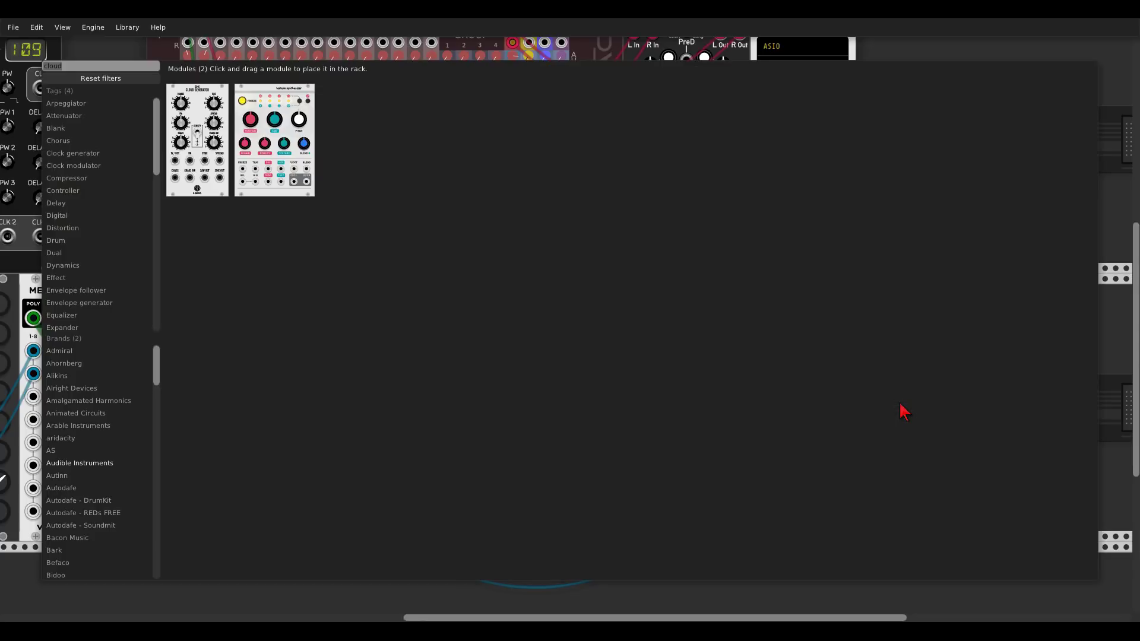
pyautogui.write('lmtr')
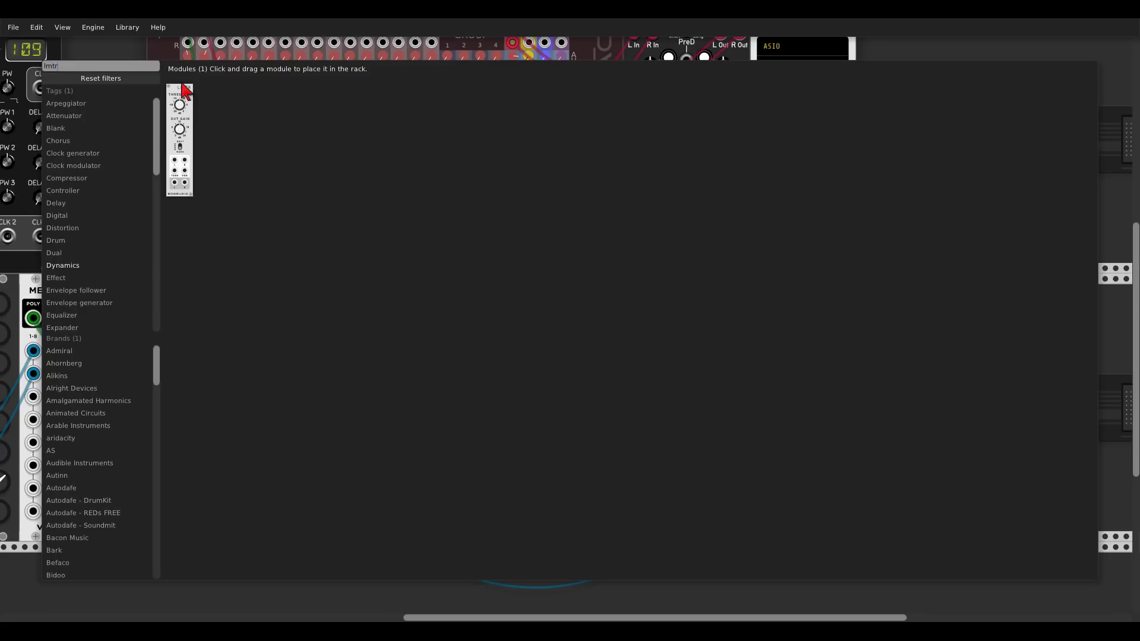
pyautogui.click(184, 93)
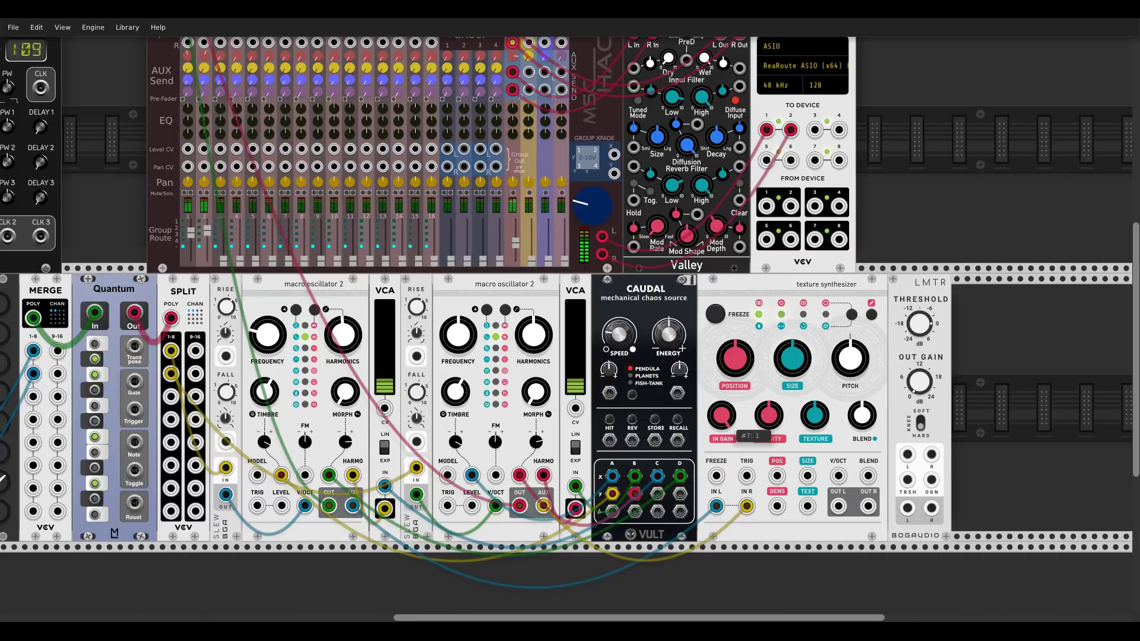
pyautogui.moveTo(838, 506); pyautogui.dragTo(931, 454)
pyautogui.moveTo(907, 508); pyautogui.dragTo(931, 499)
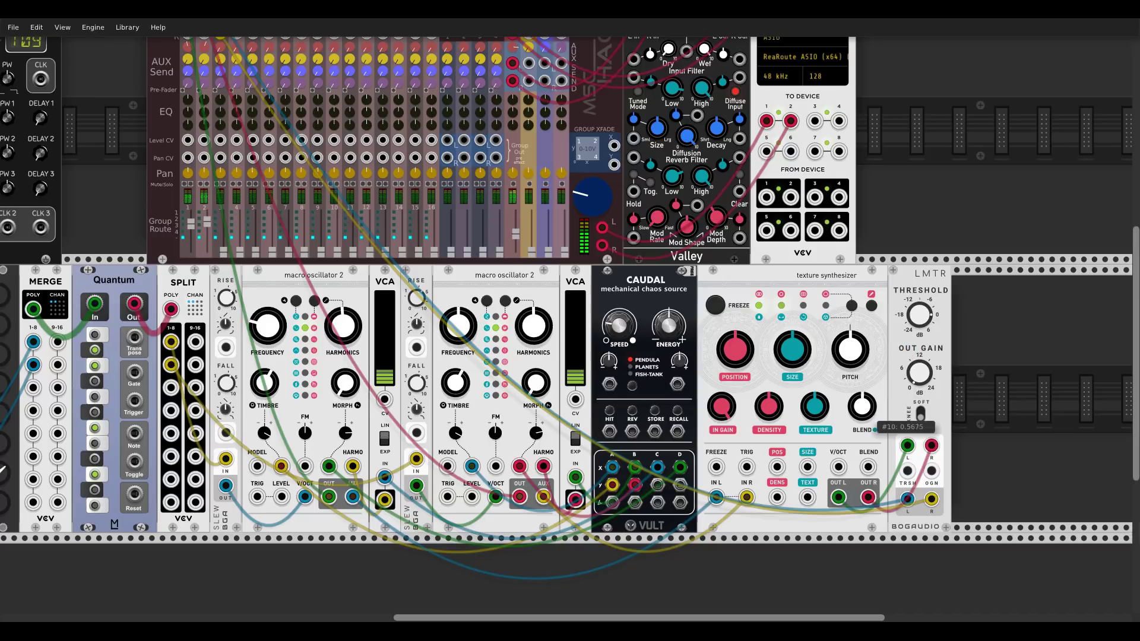
# Set the texture synthesizer's quality to 4s 16kHz 8-bit µ-law stereo and raise its density slightly.
pyautogui.rightClick(822, 340)
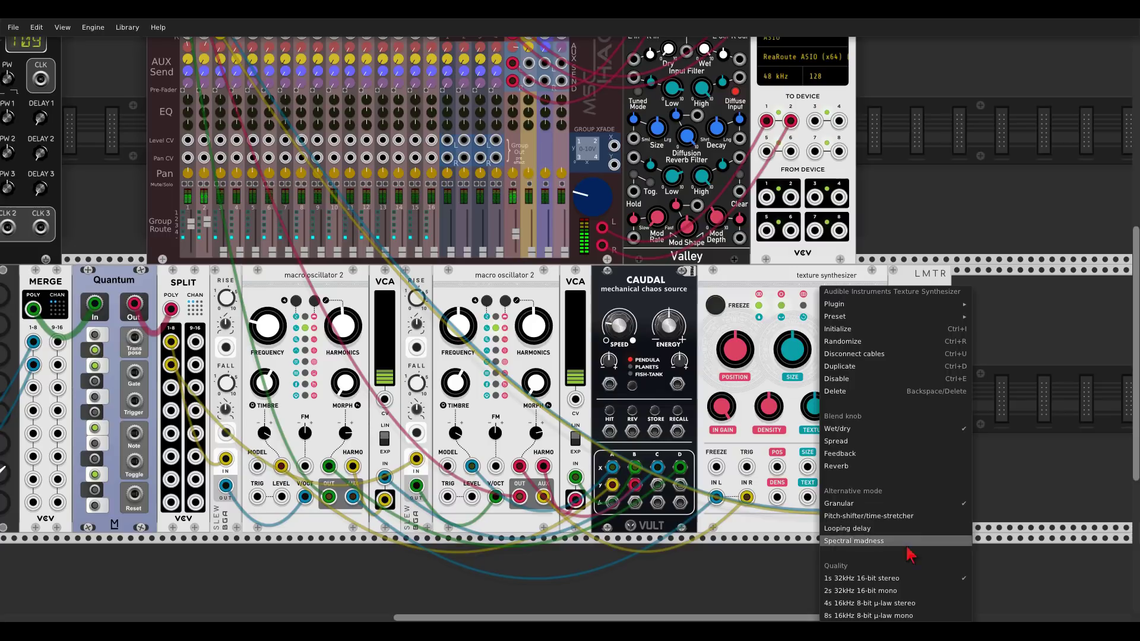
pyautogui.click(903, 603)
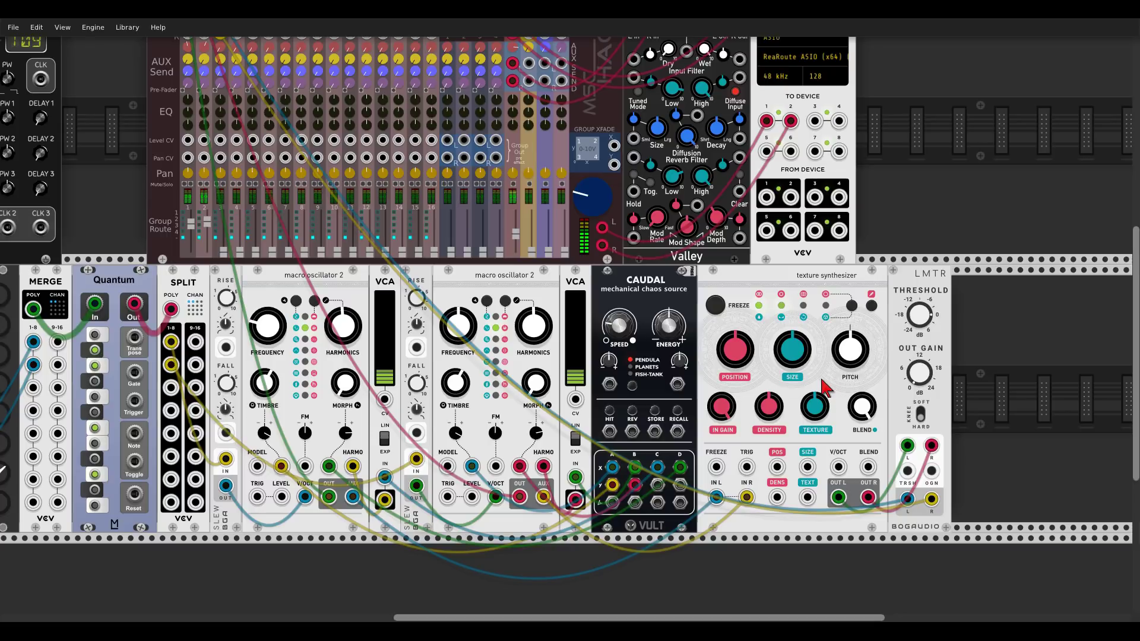
pyautogui.moveTo(769, 406); pyautogui.dragTo(769, 401)
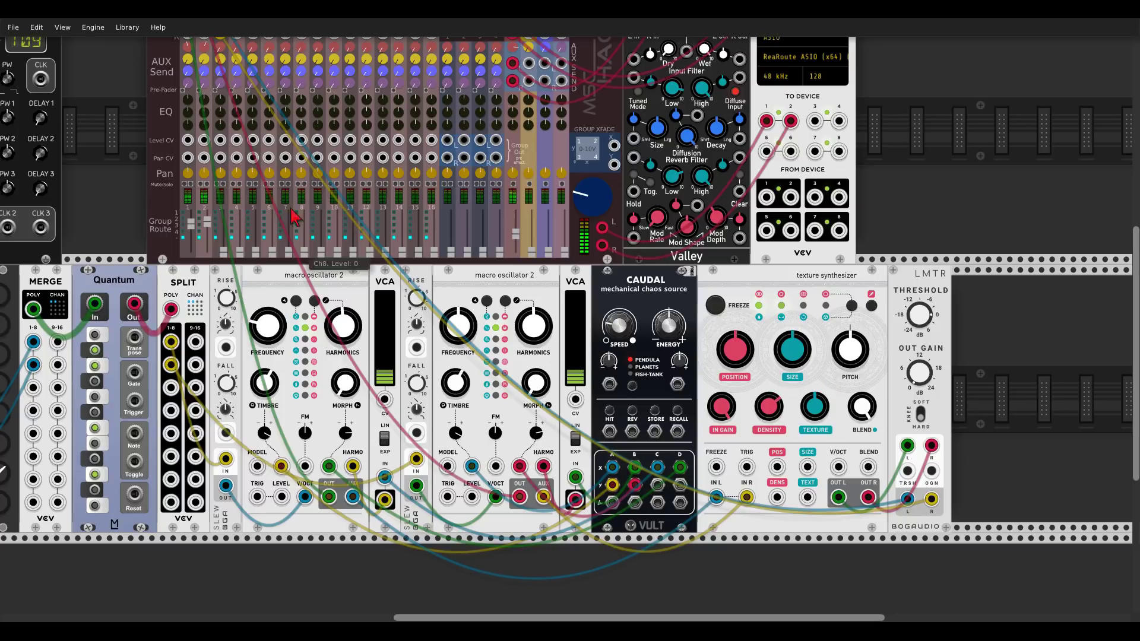
# Raise the level of mixer channel 3 and solo the channel.
pyautogui.moveTo(227, 241); pyautogui.dragTo(226, 224)
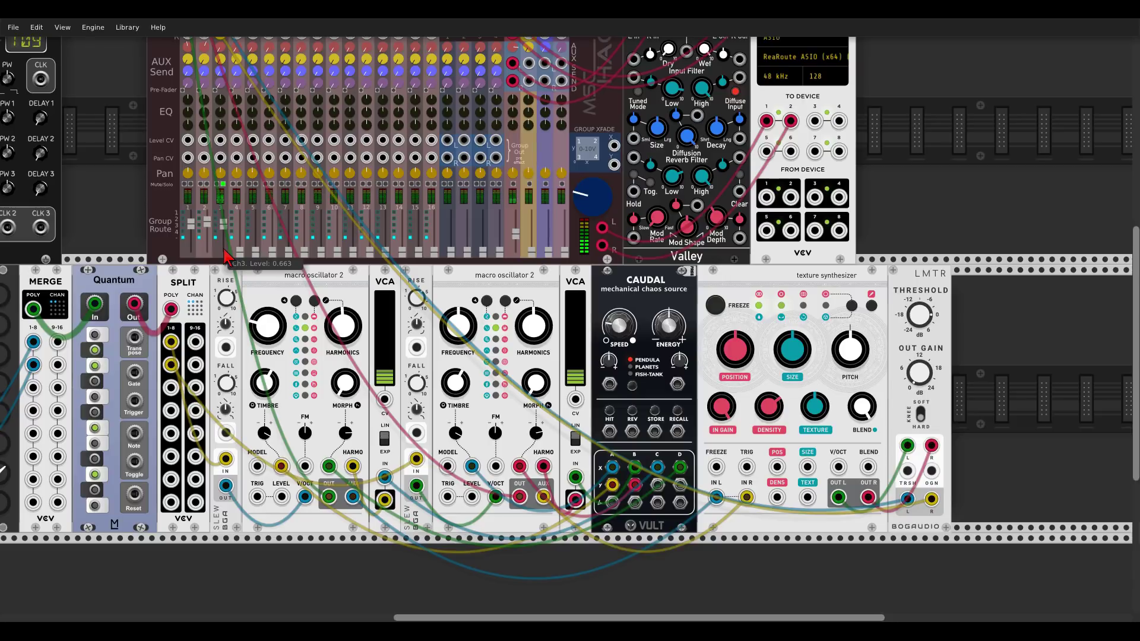
pyautogui.moveTo(224, 250); pyautogui.dragTo(225, 244)
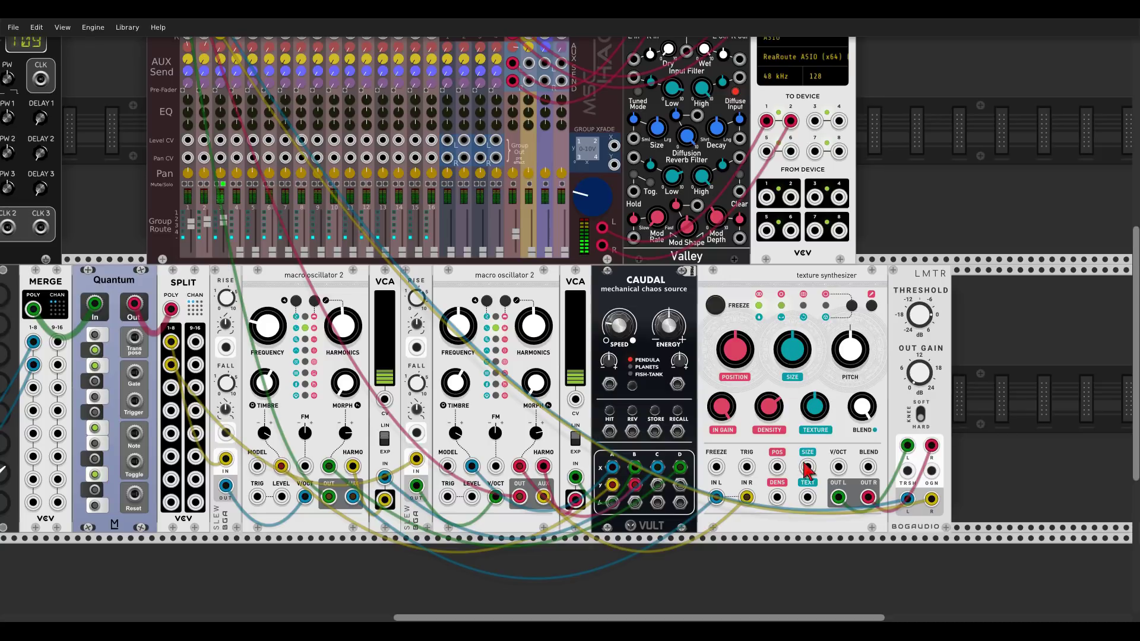
# Modulate the texture synthesizer's size from Caudal's C column Y output and its texture from the D column Y output.
pyautogui.moveTo(807, 467); pyautogui.dragTo(657, 484)
pyautogui.moveTo(807, 497); pyautogui.dragTo(684, 491)
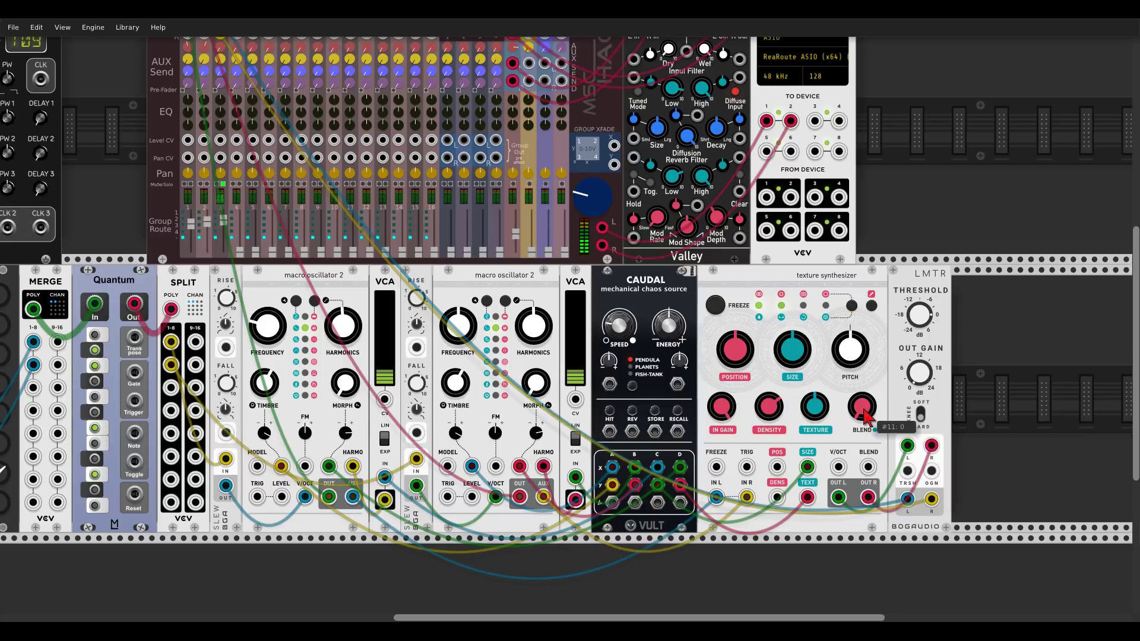
# Set the texture synthesizer's stereo spread to 1 and raise its feedback and reverb amounts.
pyautogui.moveTo(862, 407); pyautogui.dragTo(862, 392)
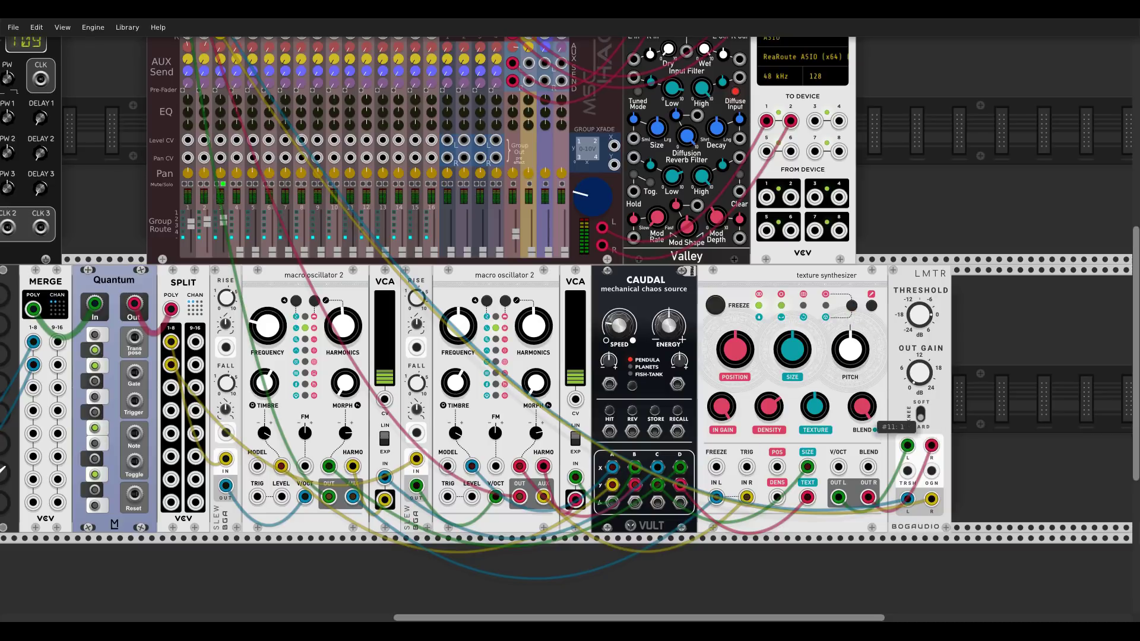
pyautogui.click(874, 430)
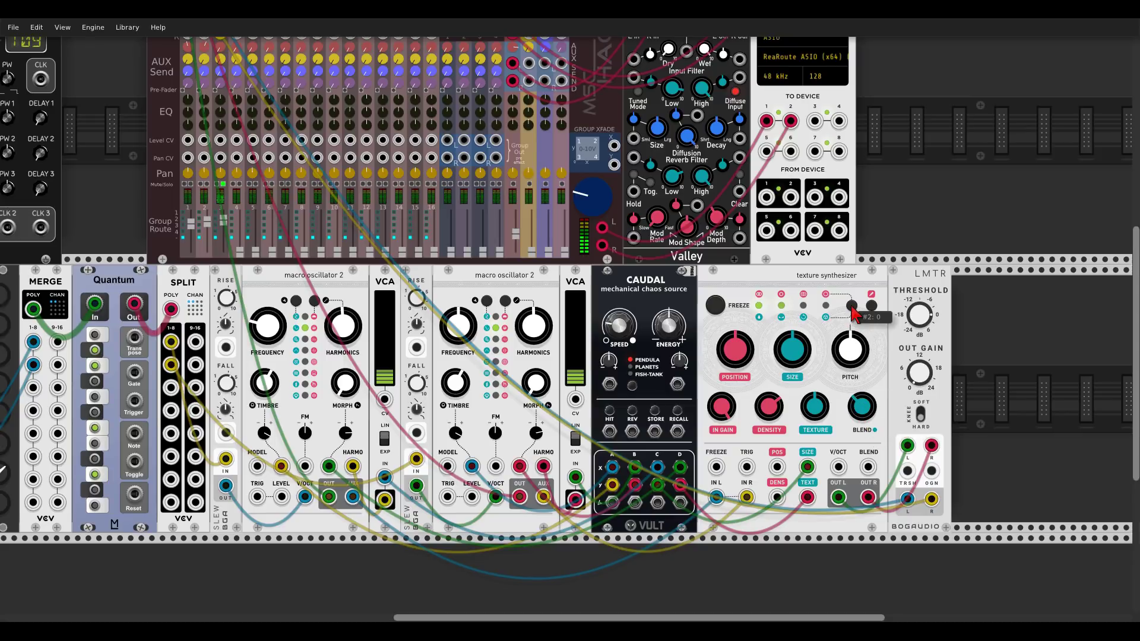
pyautogui.moveTo(860, 406); pyautogui.dragTo(860, 400)
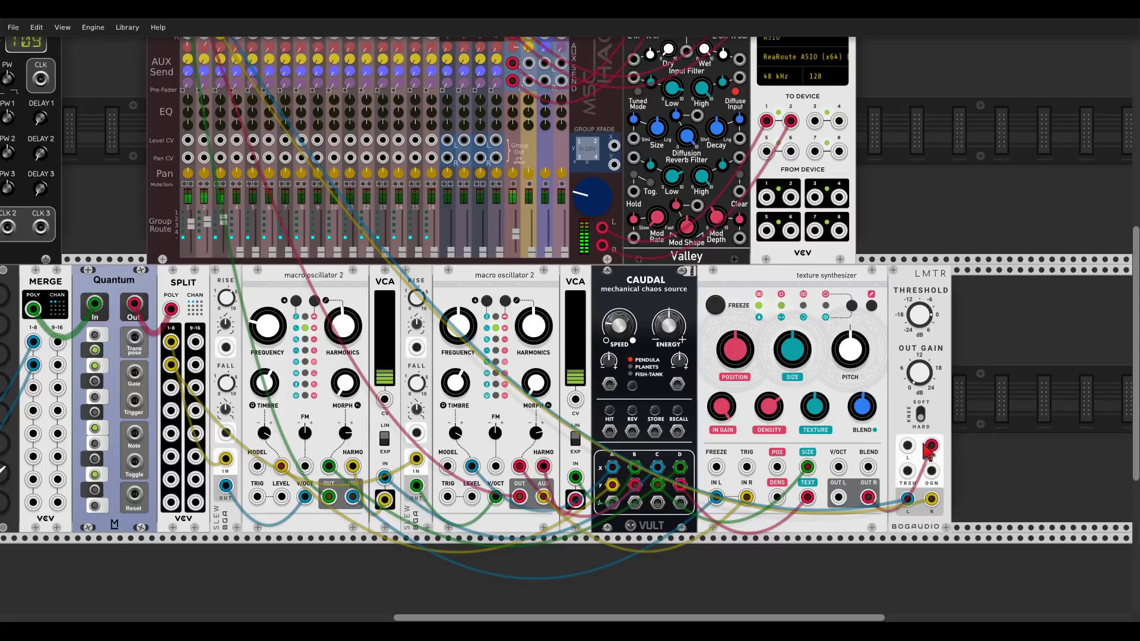
# Move the mixer channel 3 cables from the limiter to the texture synthesizer's left and right outputs and delete the LMTR module.
pyautogui.moveTo(908, 500); pyautogui.dragTo(838, 497)
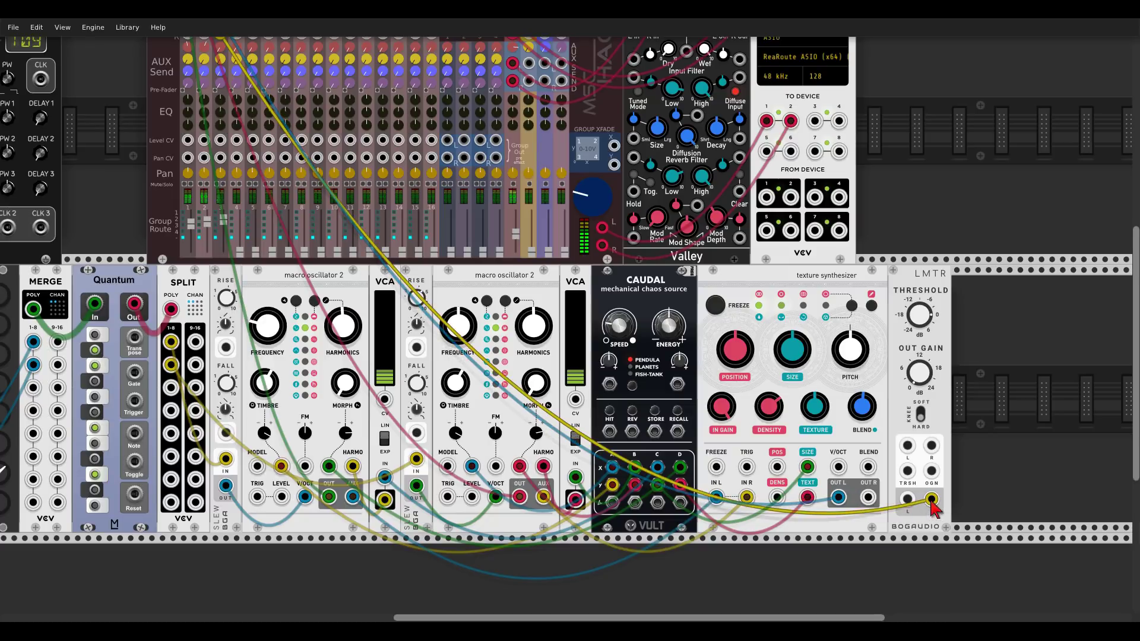
pyautogui.rightClick(911, 294)
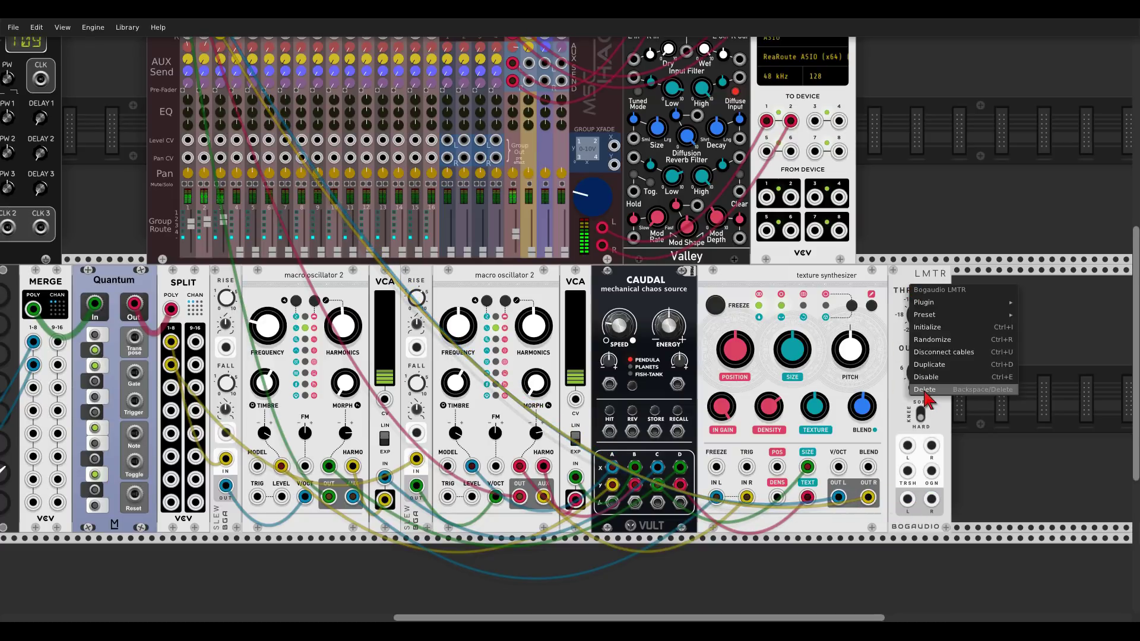
pyautogui.click(932, 394)
# Raise mixer channel 3's level slightly and turn up its AUX 1 send.
pyautogui.moveTo(229, 206); pyautogui.dragTo(229, 200)
pyautogui.scroll(3, 230, 200)
pyautogui.moveTo(220, 58); pyautogui.dragTo(220, 66)
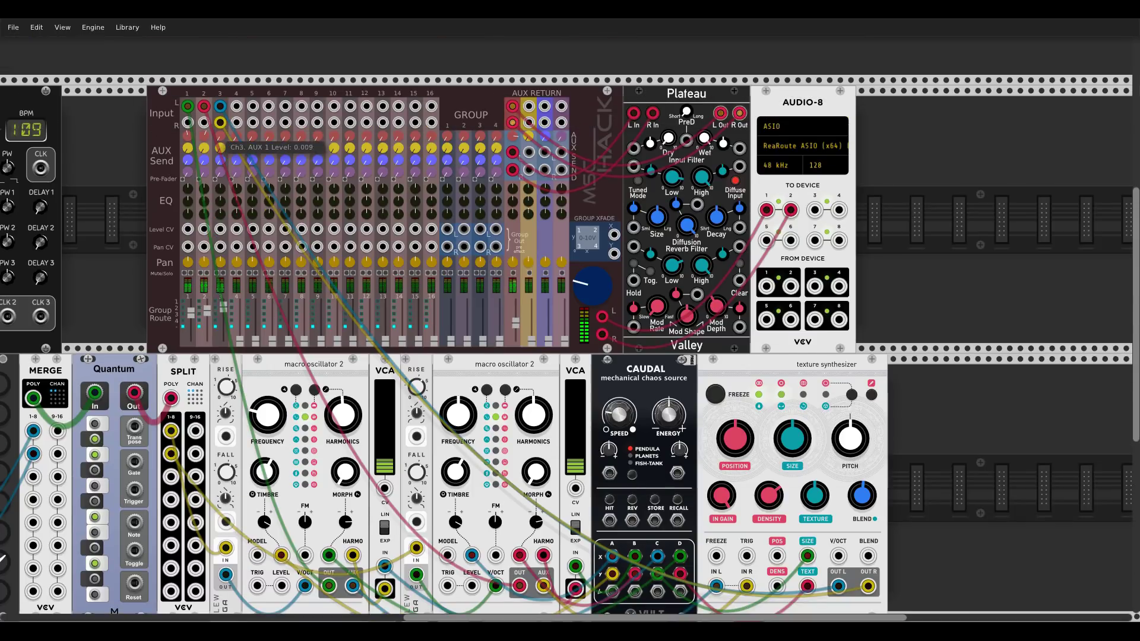
pyautogui.moveTo(220, 147); pyautogui.dragTo(221, 140)
# Set the texture synthesizer's density to about 0.68 and its blend to about 0.84.
pyautogui.moveTo(898, 461); pyautogui.dragTo(1033, 403)
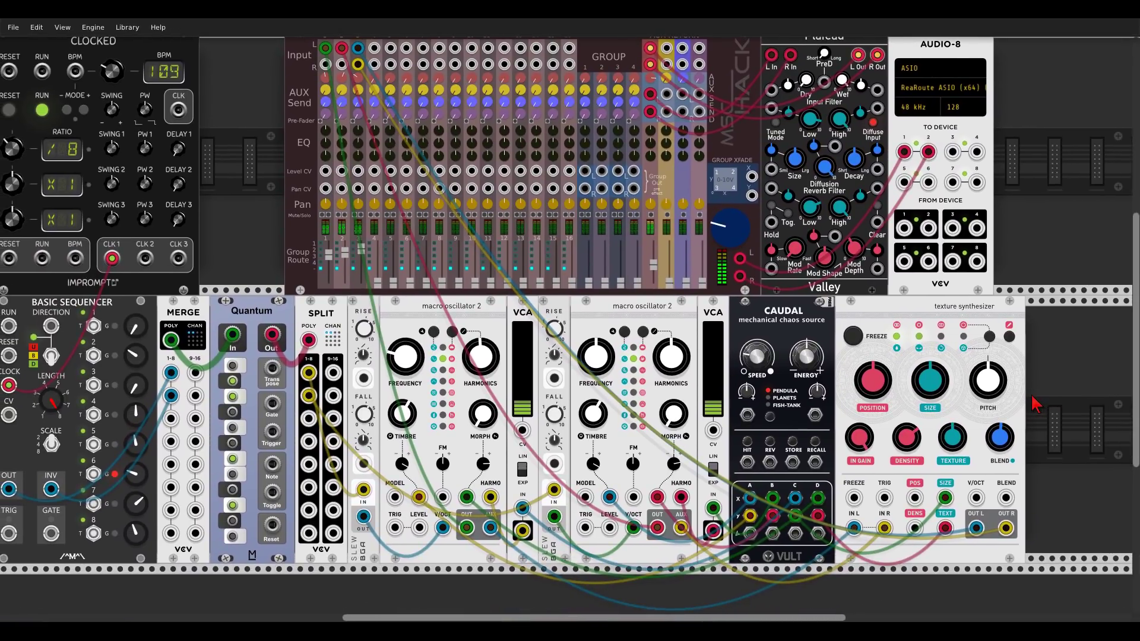
pyautogui.click(943, 436)
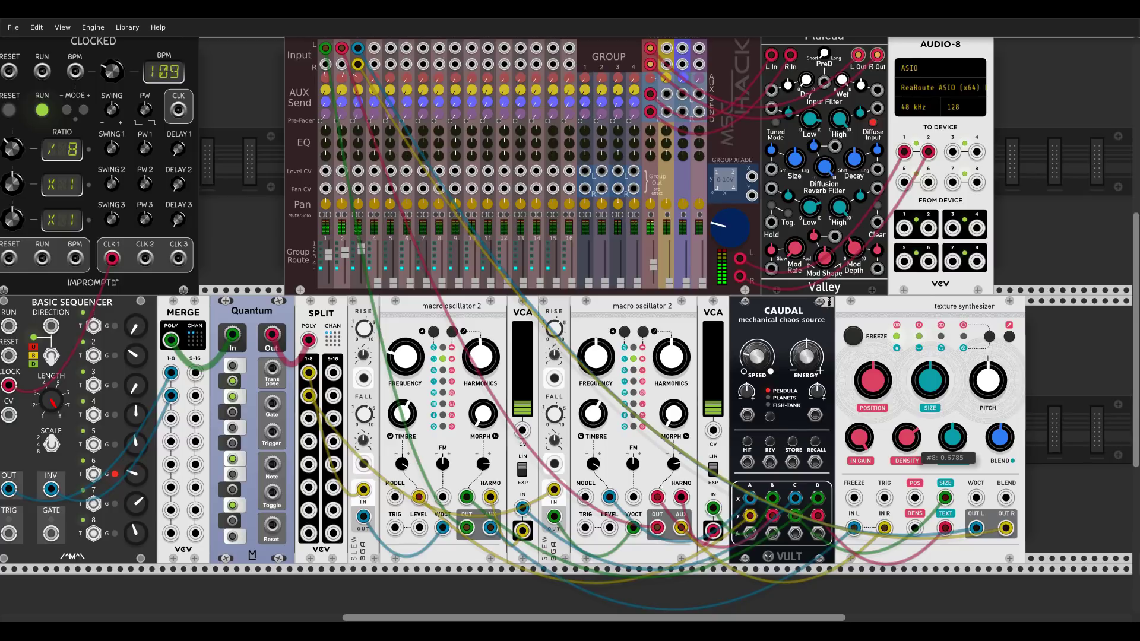
pyautogui.moveTo(910, 443); pyautogui.dragTo(910, 442)
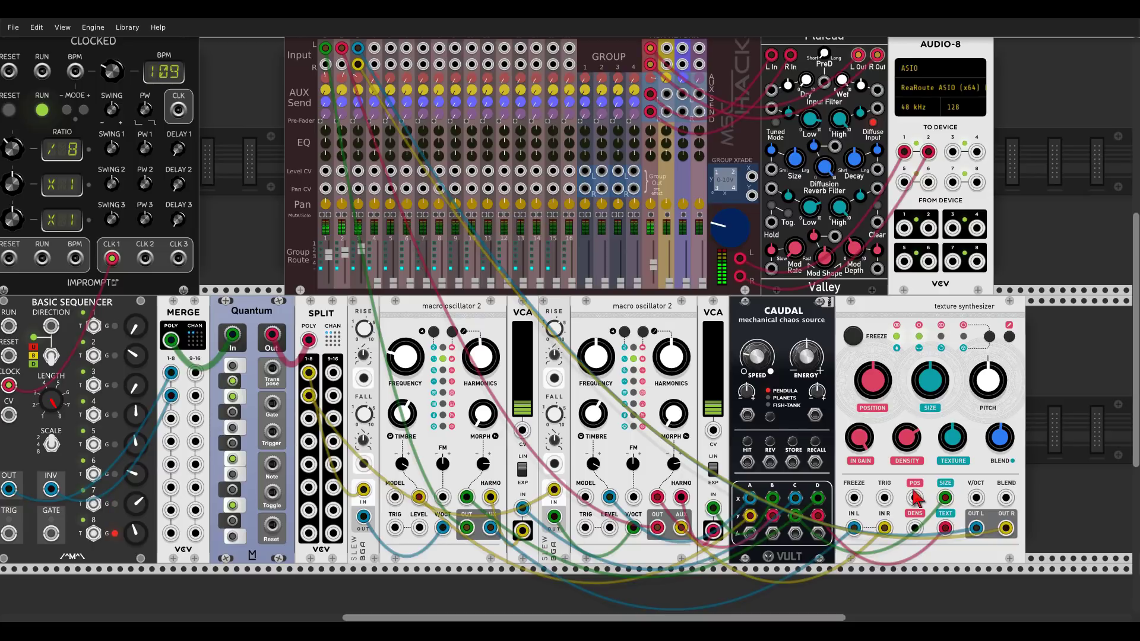
pyautogui.moveTo(1000, 437); pyautogui.dragTo(999, 427)
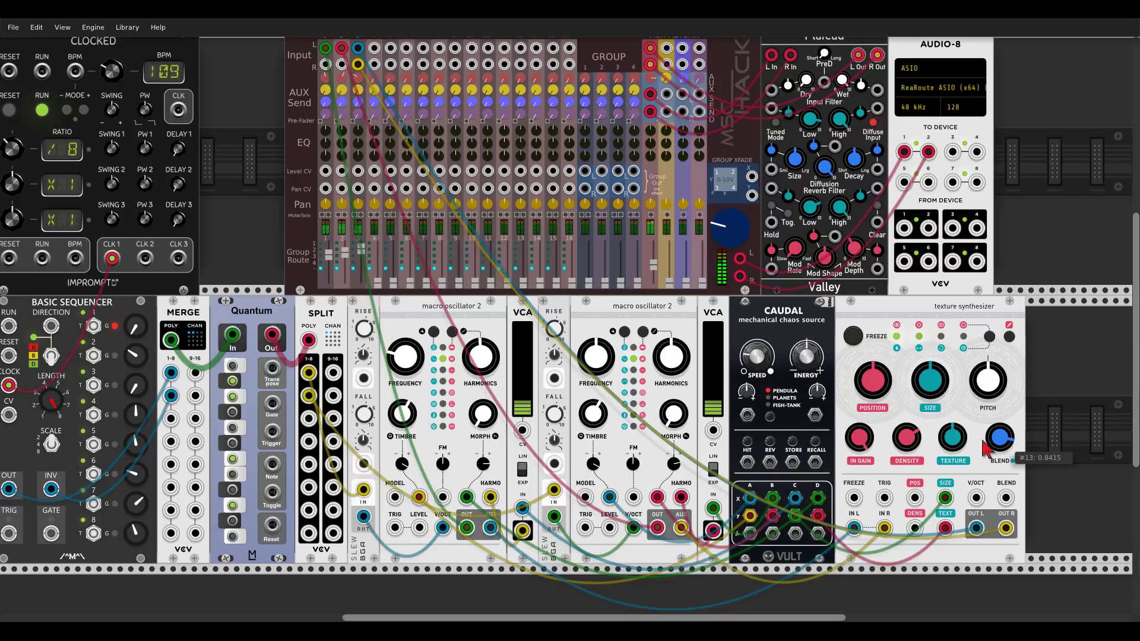
# Add the Stellare Modular Turing Machine below the Basic Sequencer and patch its main output to MERGE's third input.
pyautogui.moveTo(262, 249); pyautogui.dragTo(343, 238)
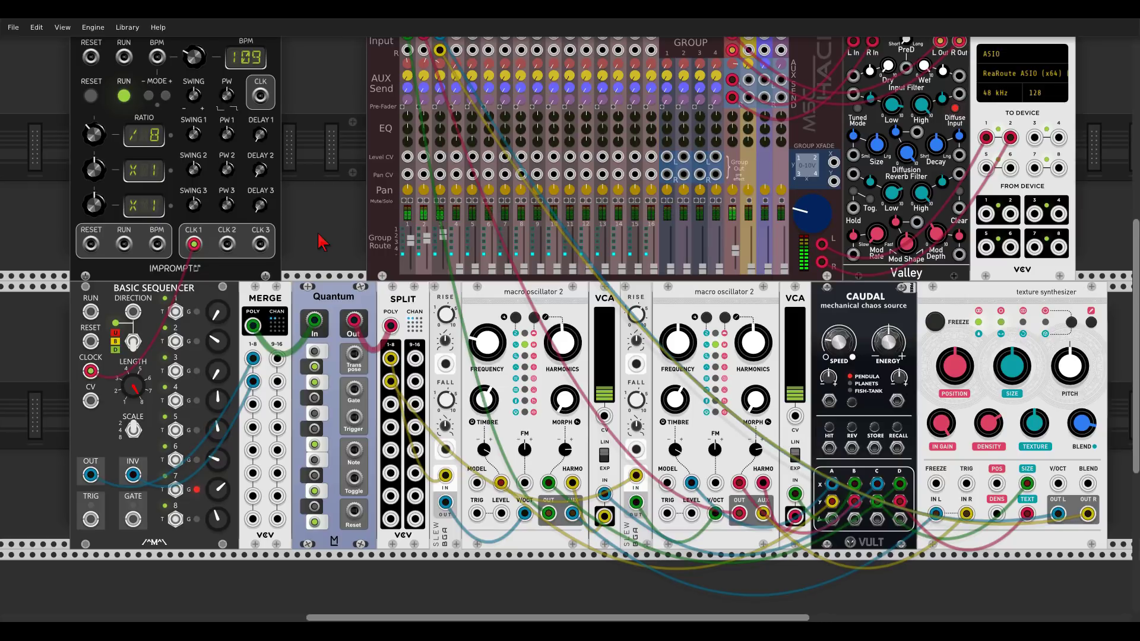
pyautogui.scroll(-2, 322, 242)
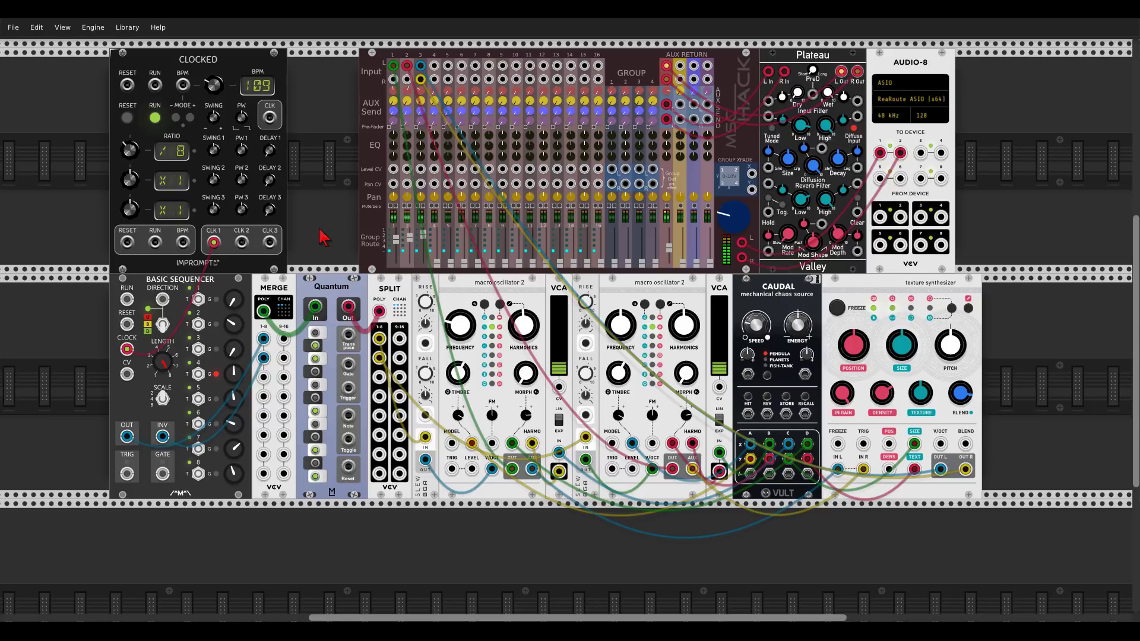
pyautogui.scroll(-2, 324, 238)
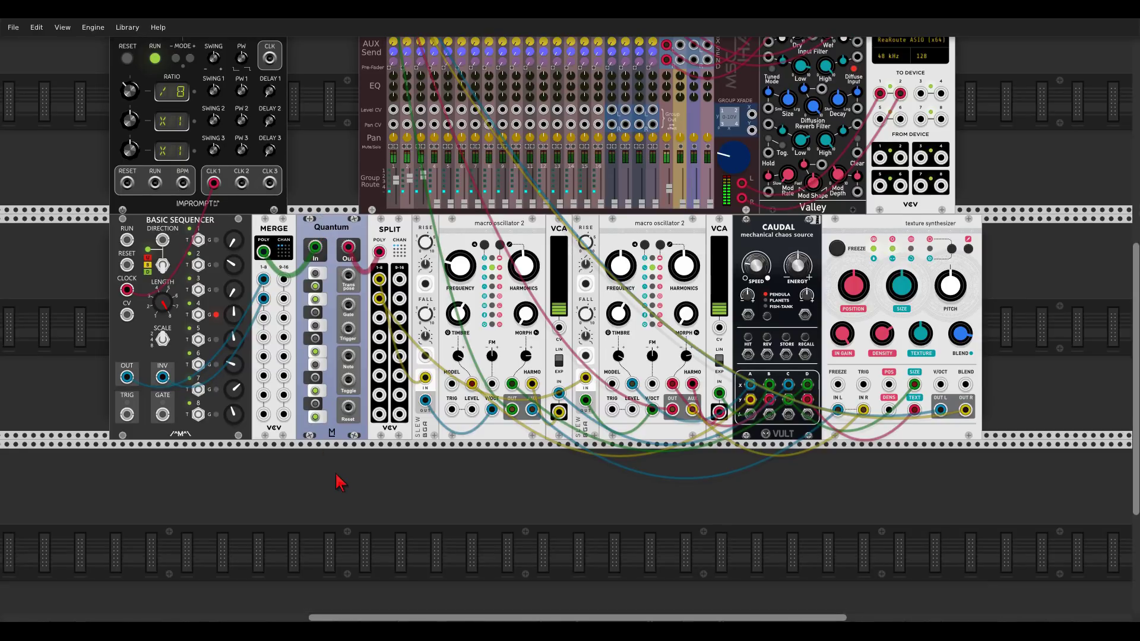
pyautogui.scroll(-2, 335, 483)
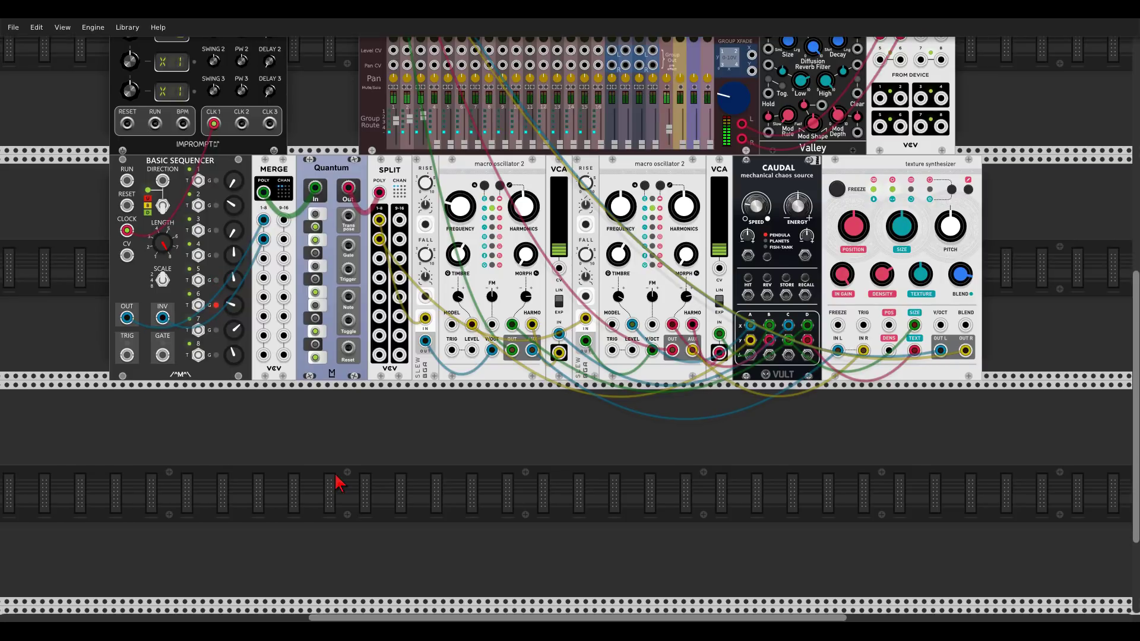
pyautogui.rightClick(336, 482)
pyautogui.write('turing')
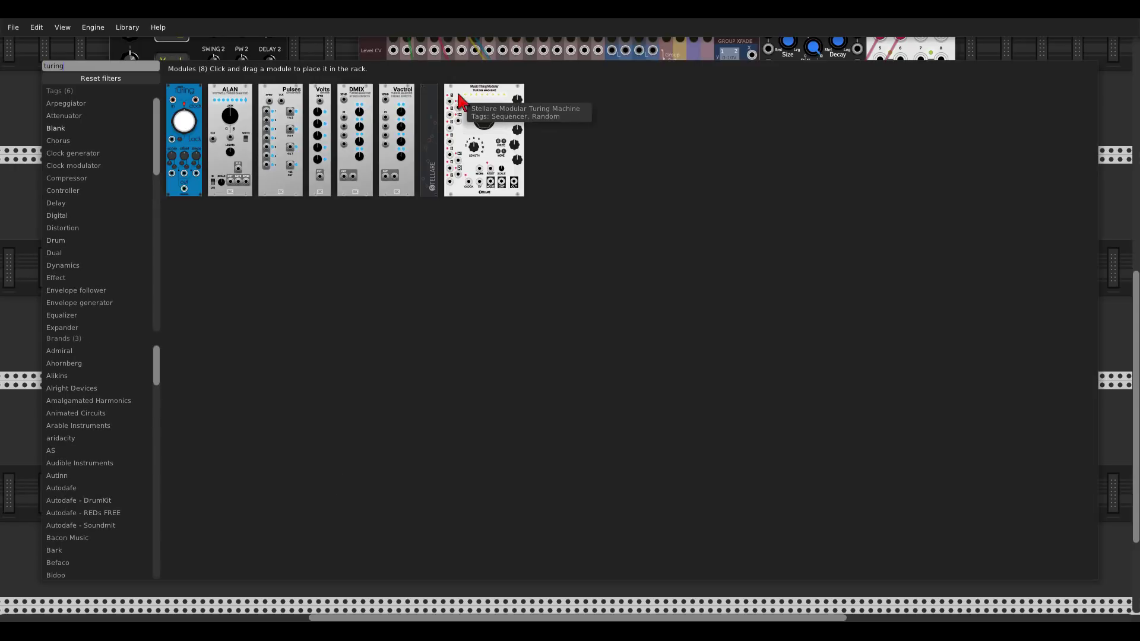
pyautogui.moveTo(469, 106); pyautogui.dragTo(219, 443)
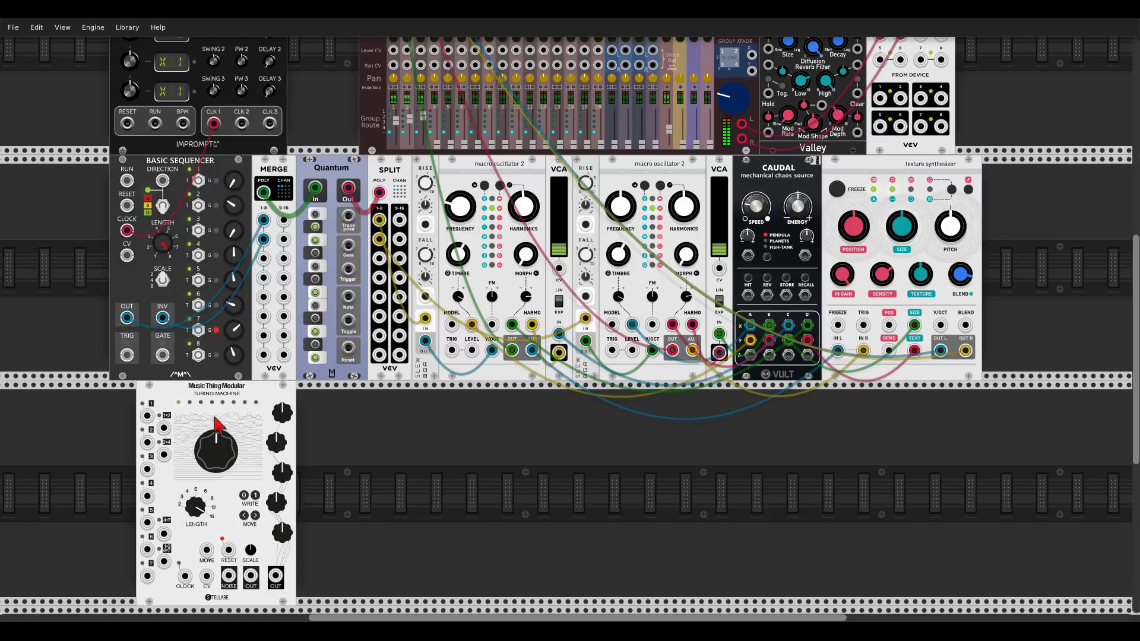
pyautogui.moveTo(209, 397); pyautogui.dragTo(185, 392)
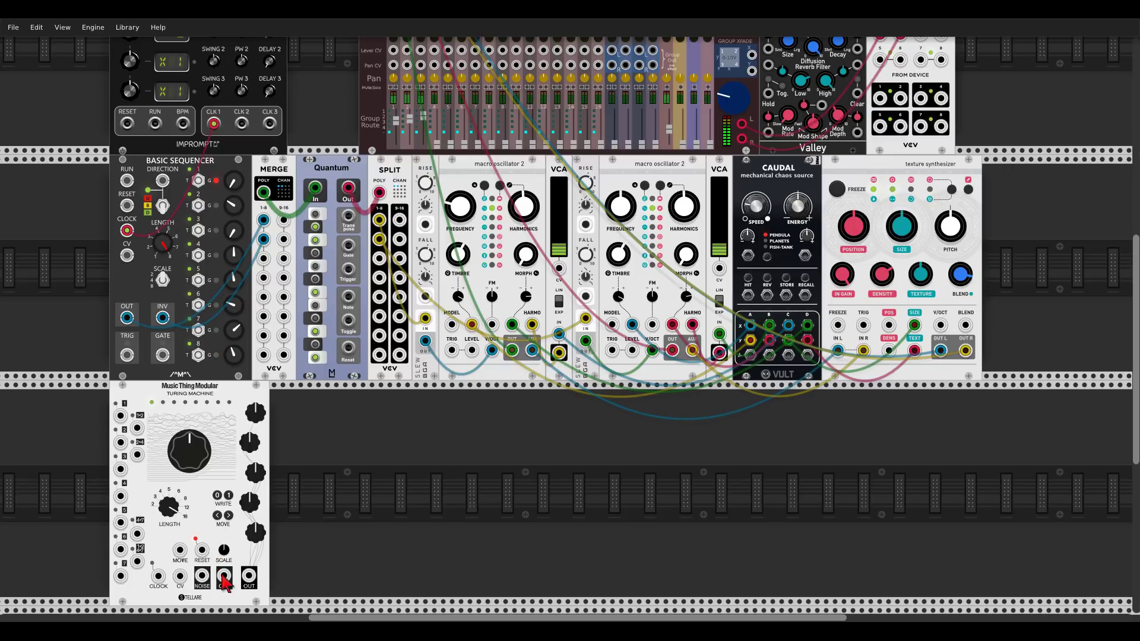
pyautogui.moveTo(224, 578); pyautogui.dragTo(264, 258)
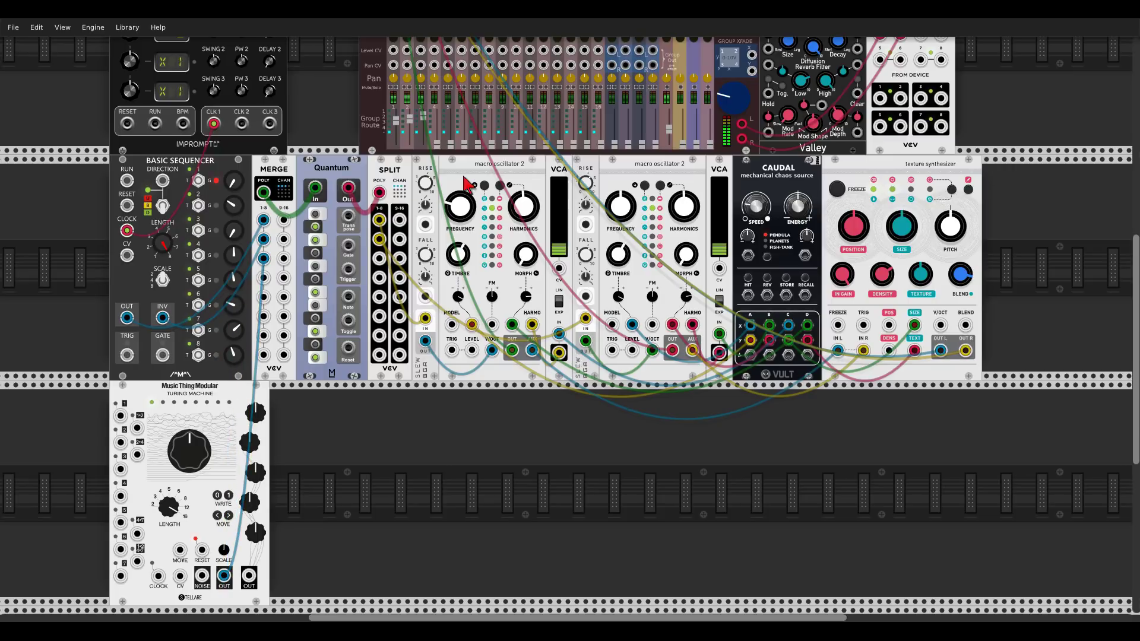
# Duplicate the first macro oscillator 2 into the row below and reset its frequency and timbre to their defaults.
pyautogui.hotkey('ctrl', 'd')
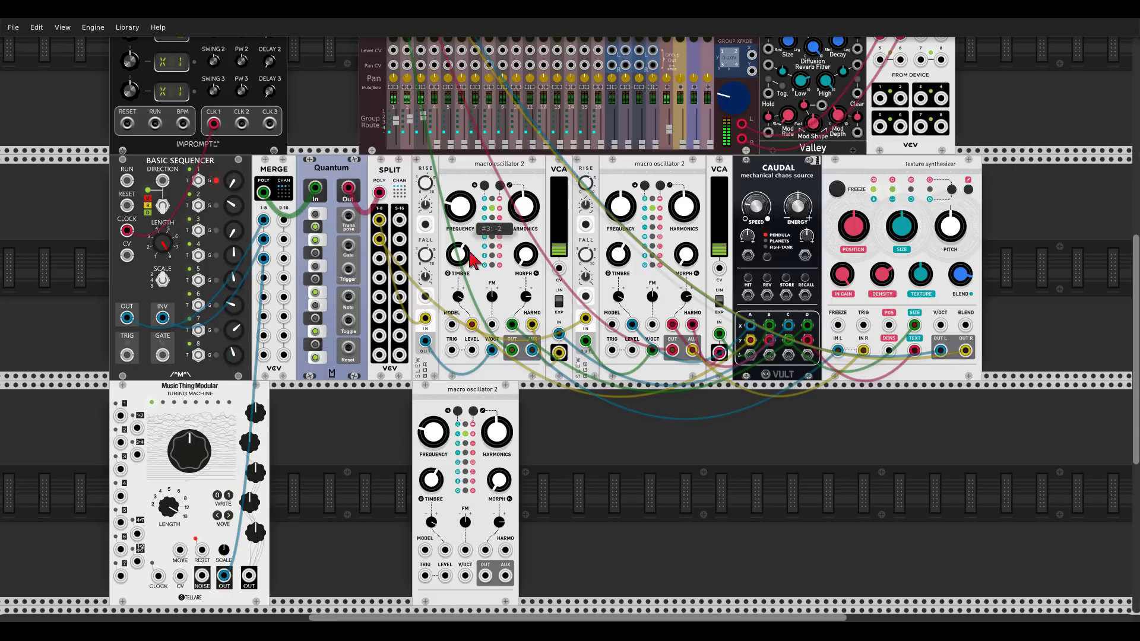
pyautogui.doubleClick(434, 439)
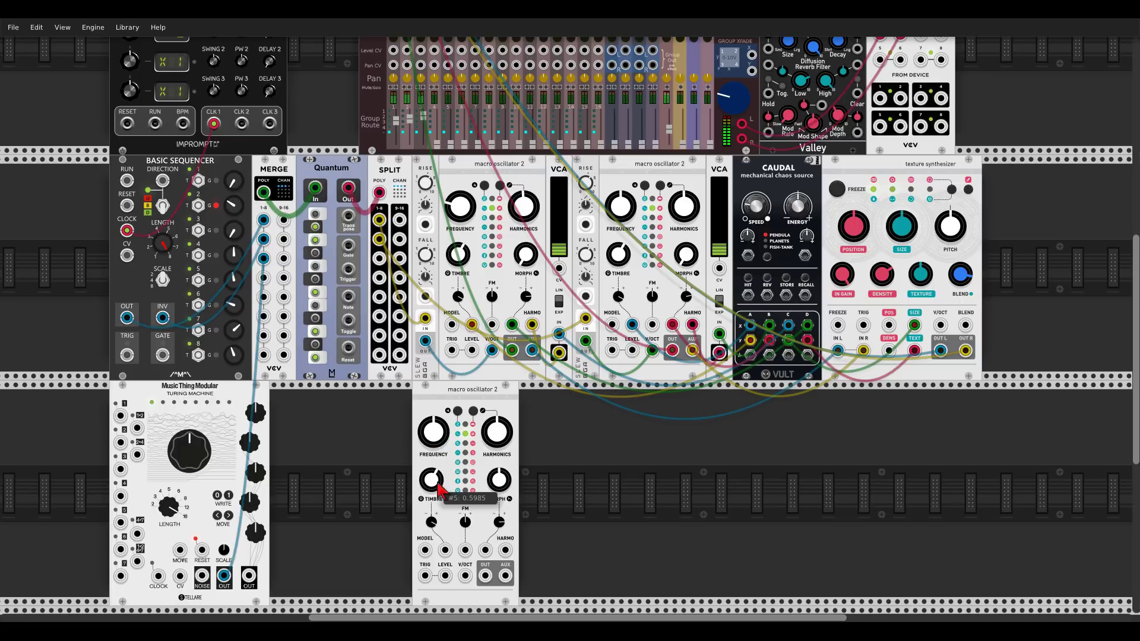
pyautogui.doubleClick(438, 485)
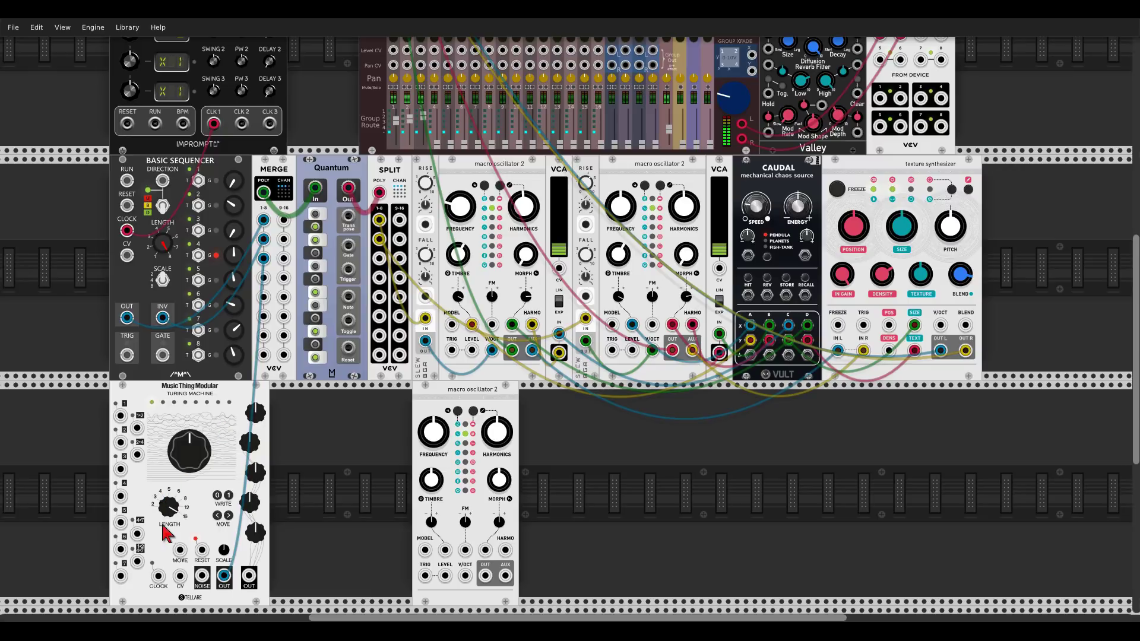
# Clock the Turing Machine from Clocked's CLK 2 at ratio x2, with its length at 5 and its scale lowered.
pyautogui.scroll(2, 69, 152)
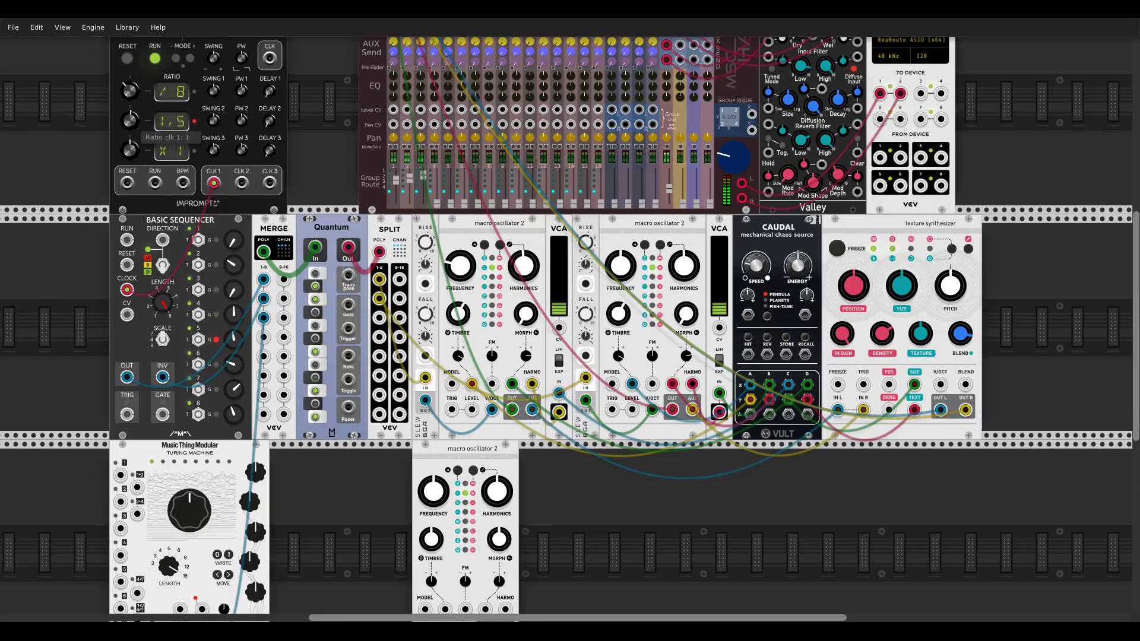
pyautogui.moveTo(242, 183); pyautogui.dragTo(159, 549)
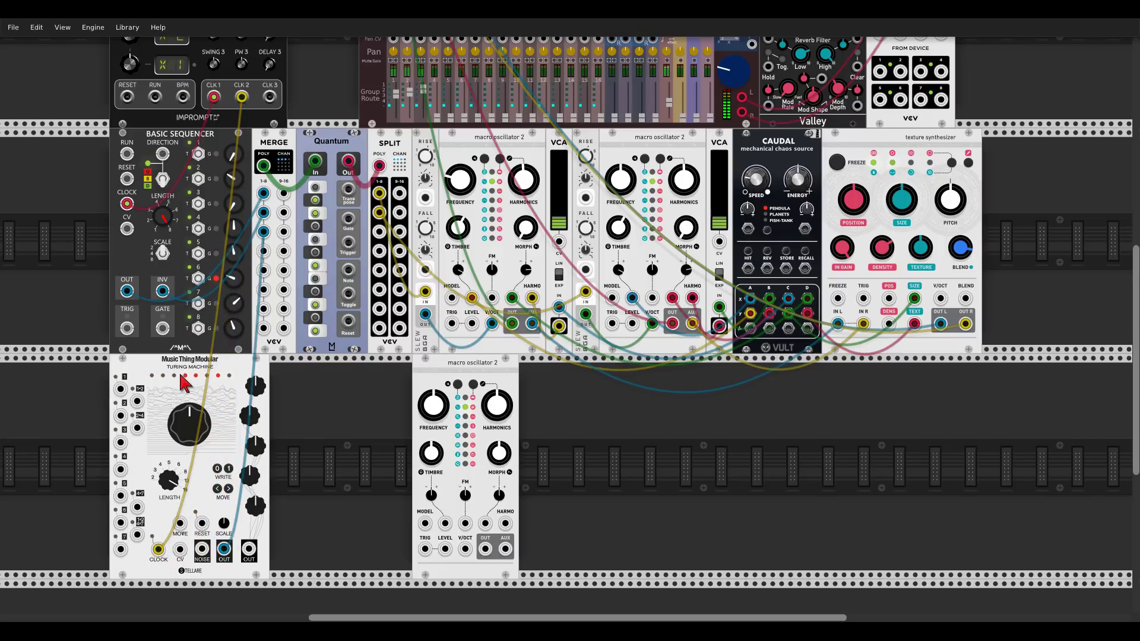
pyautogui.moveTo(225, 523); pyautogui.dragTo(224, 523)
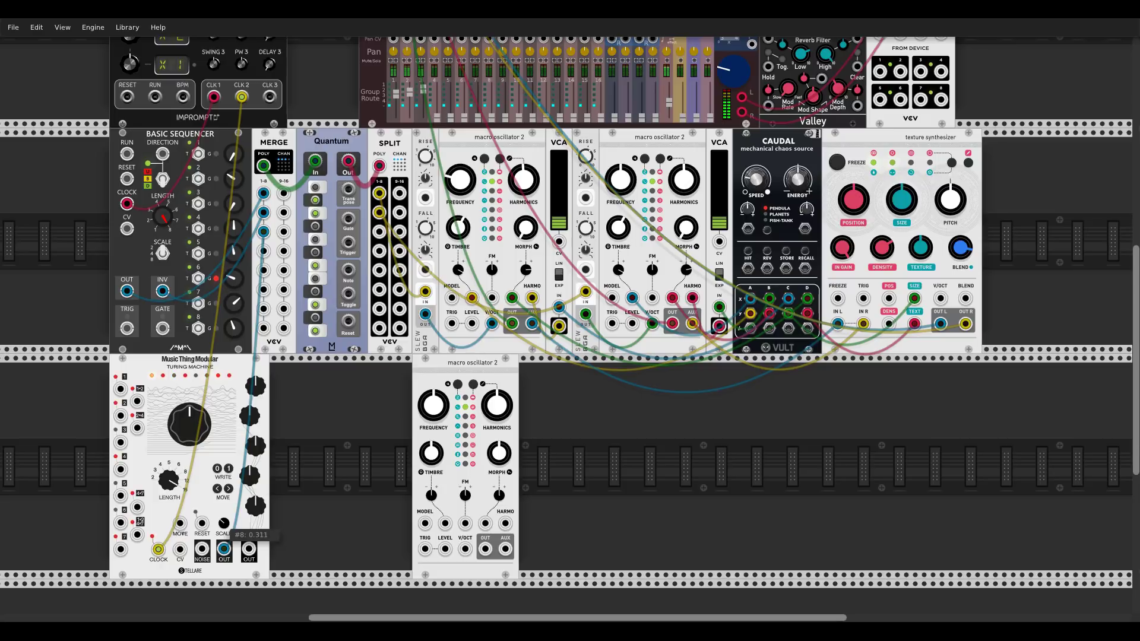
pyautogui.moveTo(168, 480); pyautogui.dragTo(166, 478)
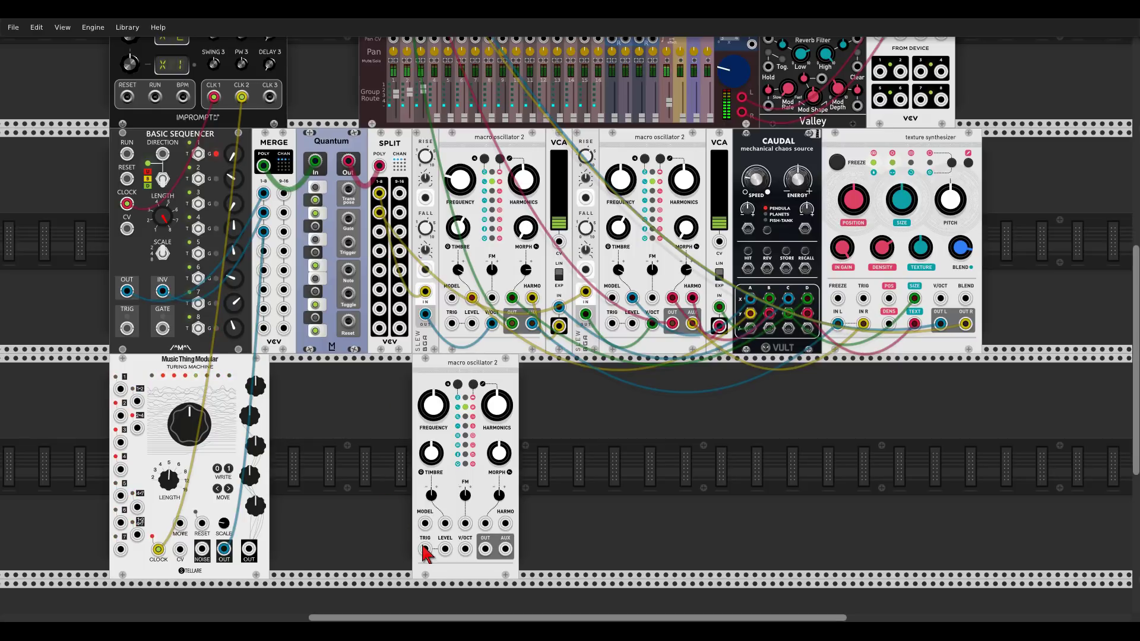
# Trigger the third oscillator from CLK 2, pitch it from SPLIT's third output, and route its output to mixer channel 4 at about 0.47 level.
pyautogui.moveTo(425, 548); pyautogui.dragTo(241, 97)
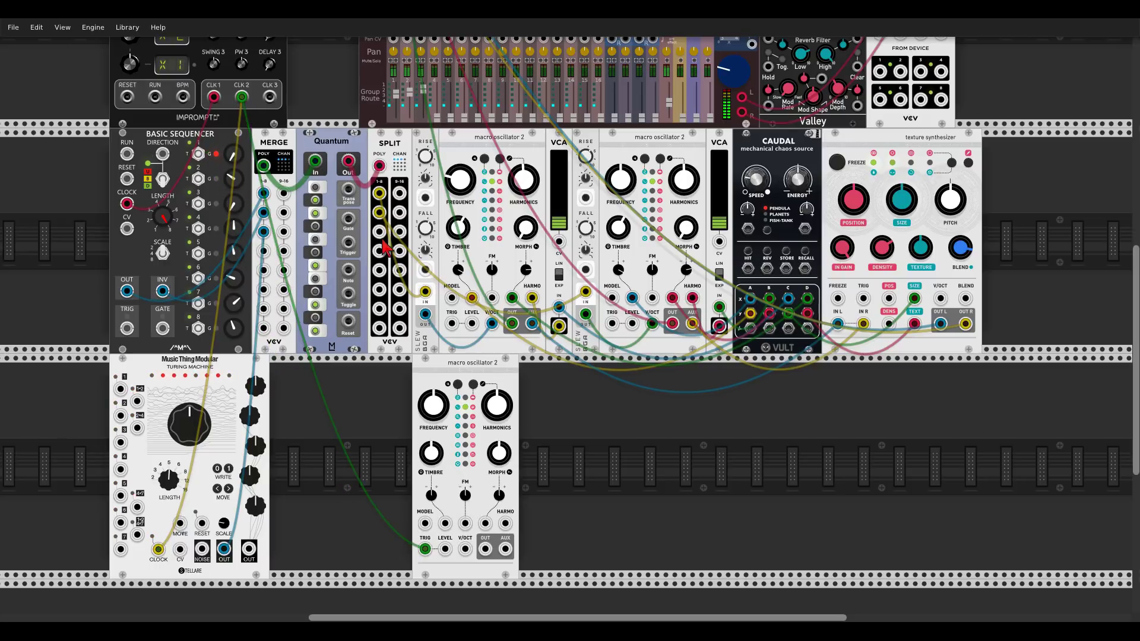
pyautogui.moveTo(379, 231); pyautogui.dragTo(434, 99)
pyautogui.scroll(3, 534, 416)
pyautogui.moveTo(436, 295); pyautogui.dragTo(437, 289)
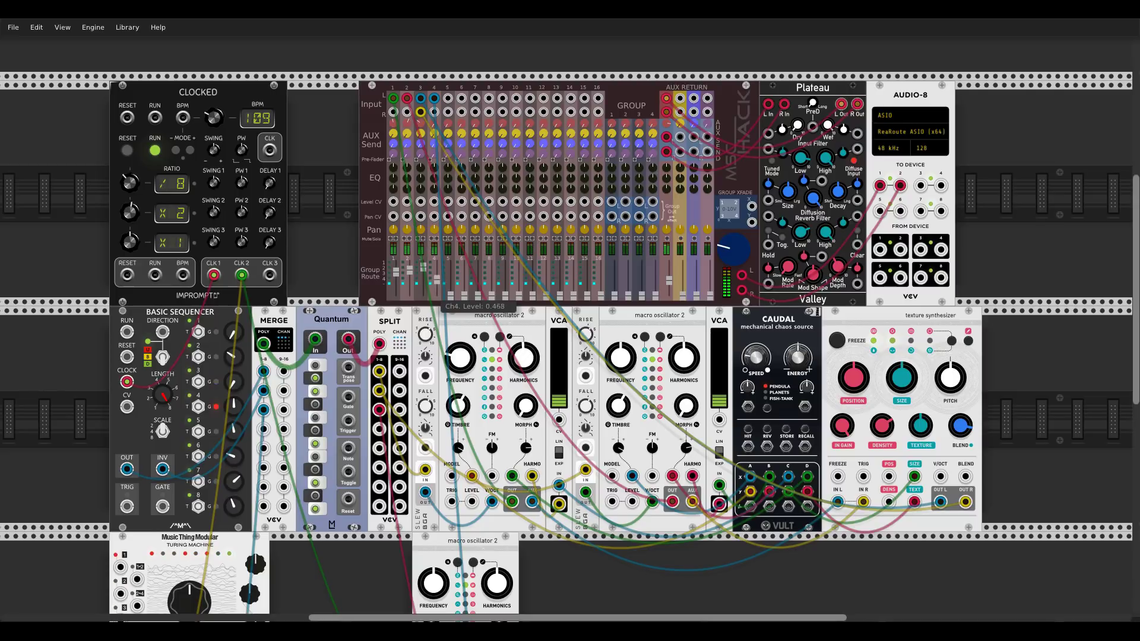
# Set the Turing Machine's large main knob to -1.
pyautogui.scroll(-5, 171, 395)
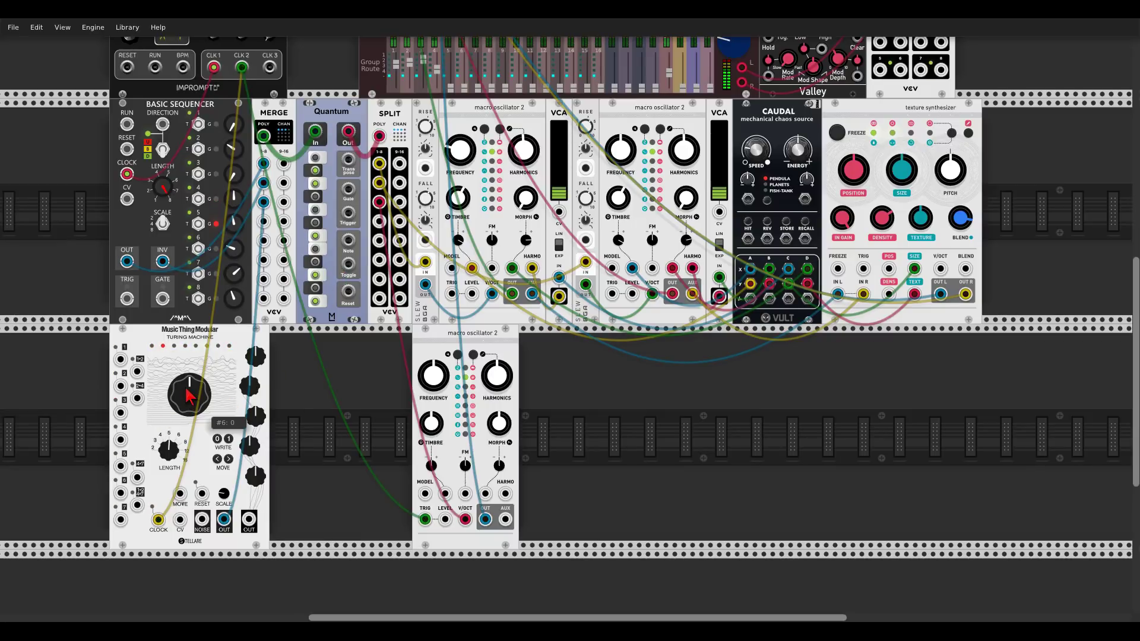
pyautogui.moveTo(189, 394); pyautogui.dragTo(188, 439)
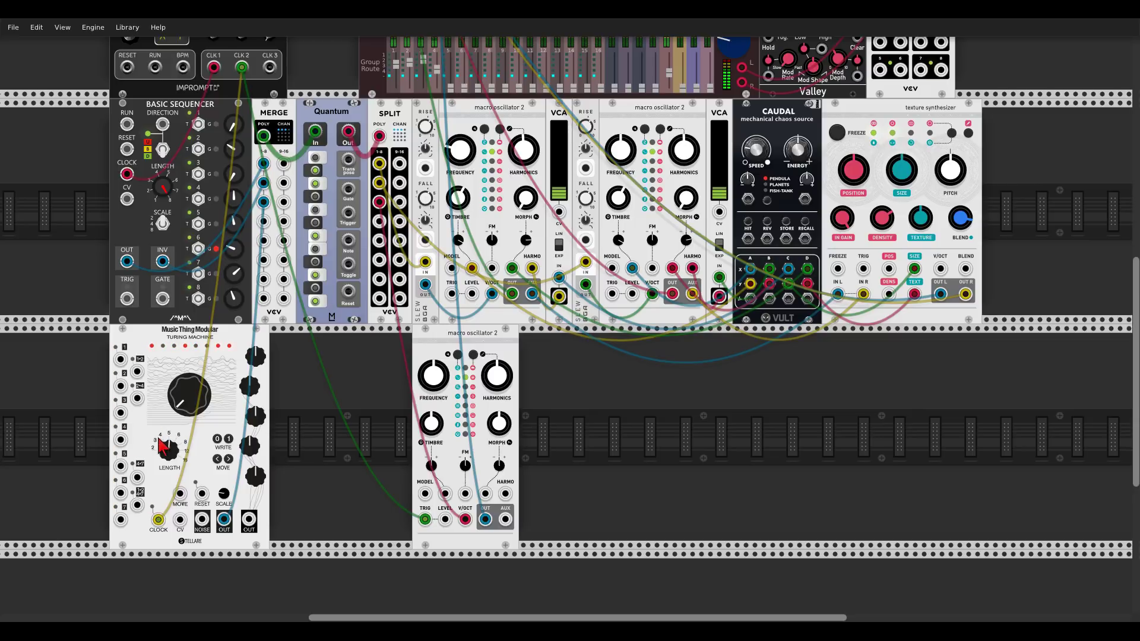
pyautogui.scroll(4, 161, 440)
pyautogui.moveTo(423, 385); pyautogui.dragTo(553, 289)
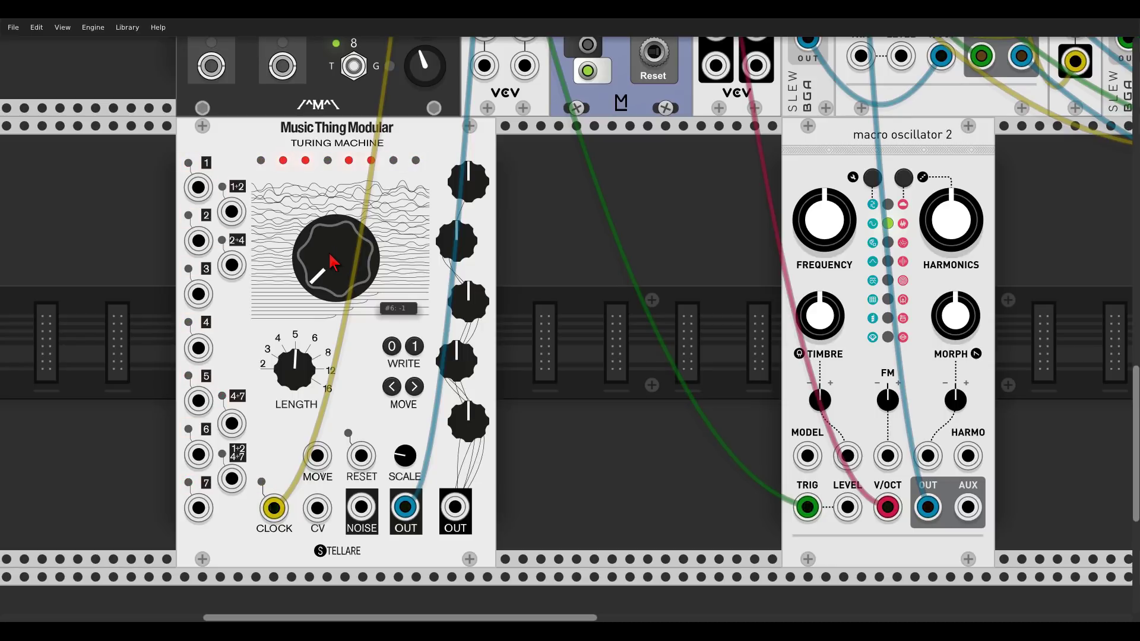
# Raise mixer channel 4's level to about 0.67.
pyautogui.scroll(7, 713, 273)
pyautogui.scroll(5, 710, 272)
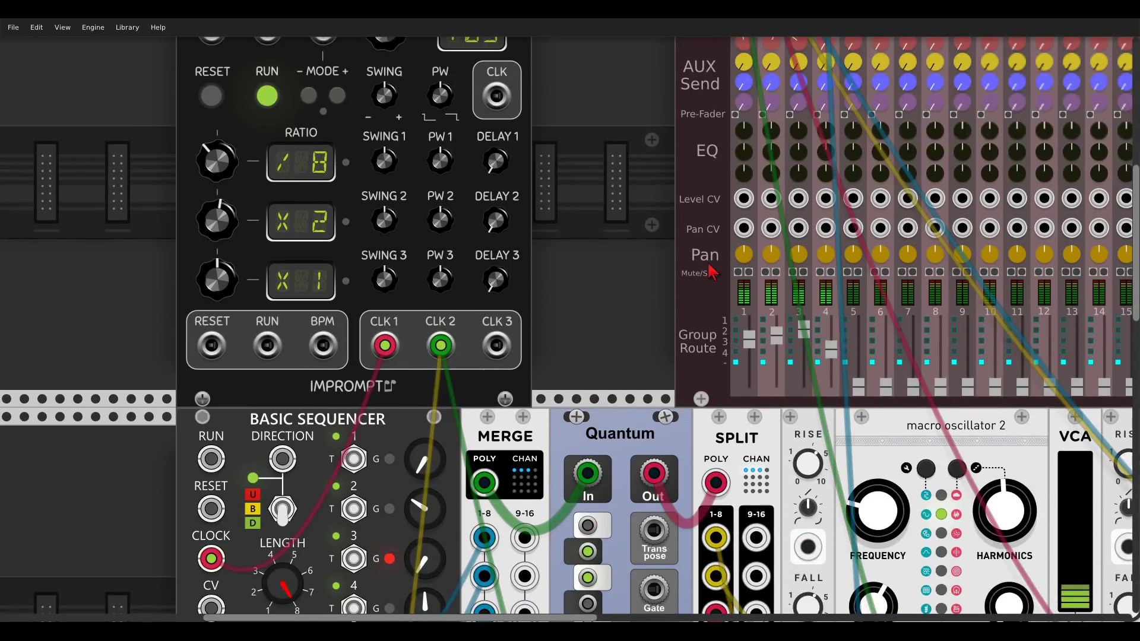
pyautogui.moveTo(830, 356); pyautogui.dragTo(831, 339)
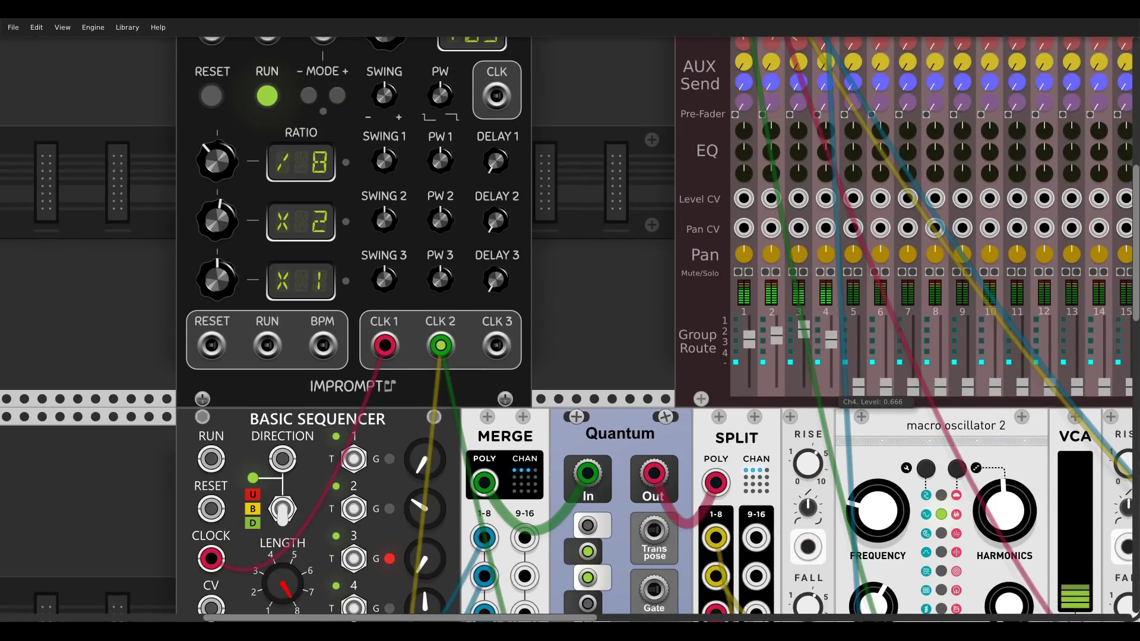
# Generate a new Turing Machine sequence by resetting its main knob to 0 and returning it to -1.
pyautogui.scroll(-10, 649, 326)
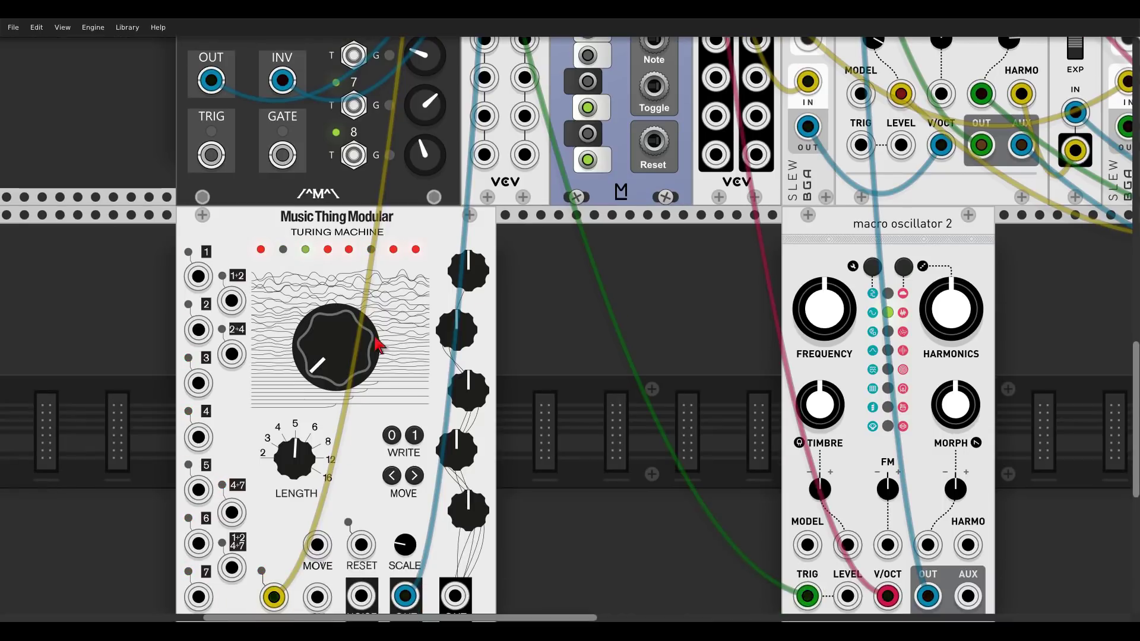
pyautogui.doubleClick(375, 344)
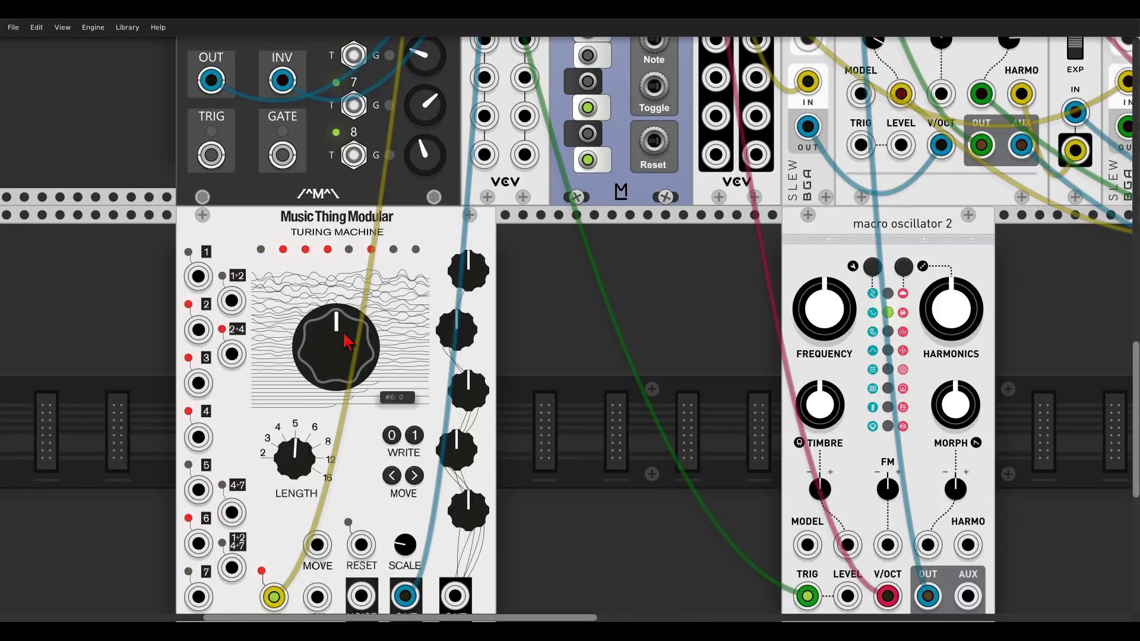
pyautogui.moveTo(346, 341); pyautogui.dragTo(344, 350)
pyautogui.doubleClick(344, 342)
pyautogui.moveTo(337, 343); pyautogui.dragTo(337, 380)
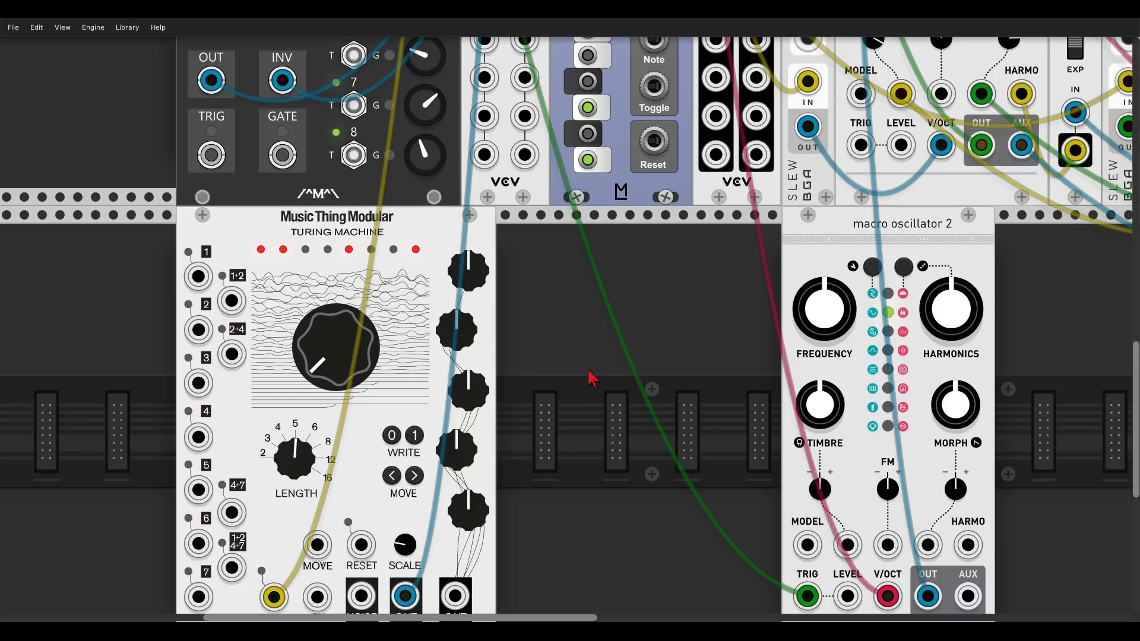
# Turn the third oscillator's morph near minimum and harmonics near maximum, and raise the Turing Machine's scale slightly.
pyautogui.moveTo(590, 376); pyautogui.dragTo(474, 292)
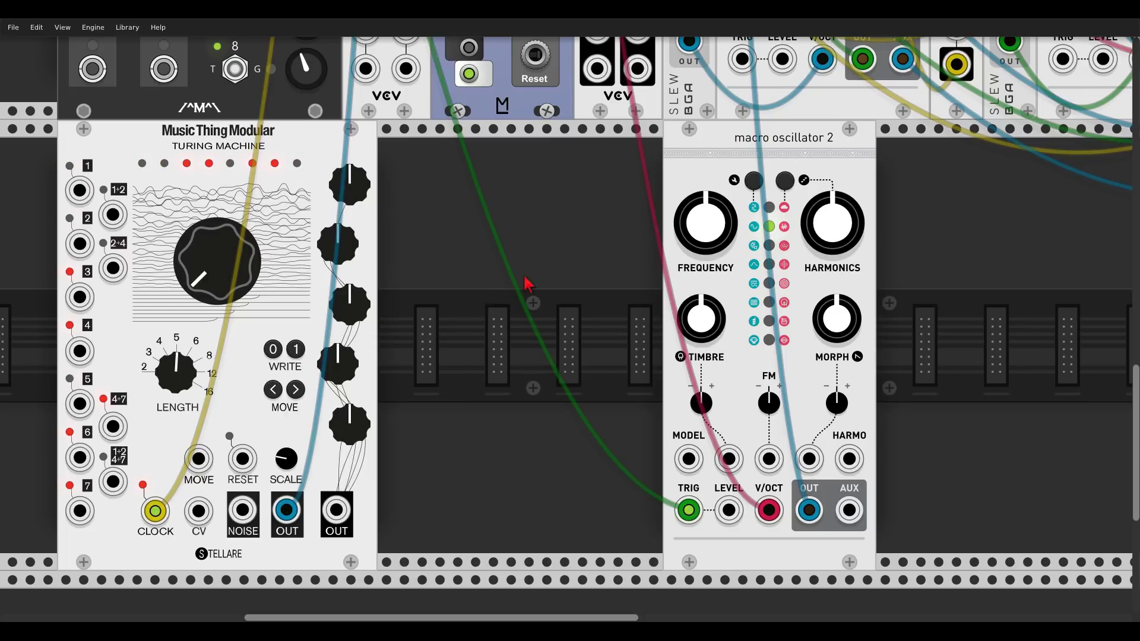
pyautogui.moveTo(701, 319)
pyautogui.mouseDown()
pyautogui.moveTo(700, 357)
pyautogui.moveTo(701, 319)
pyautogui.mouseUp()
pyautogui.moveTo(811, 327); pyautogui.dragTo(812, 356)
pyautogui.moveTo(831, 232); pyautogui.dragTo(831, 189)
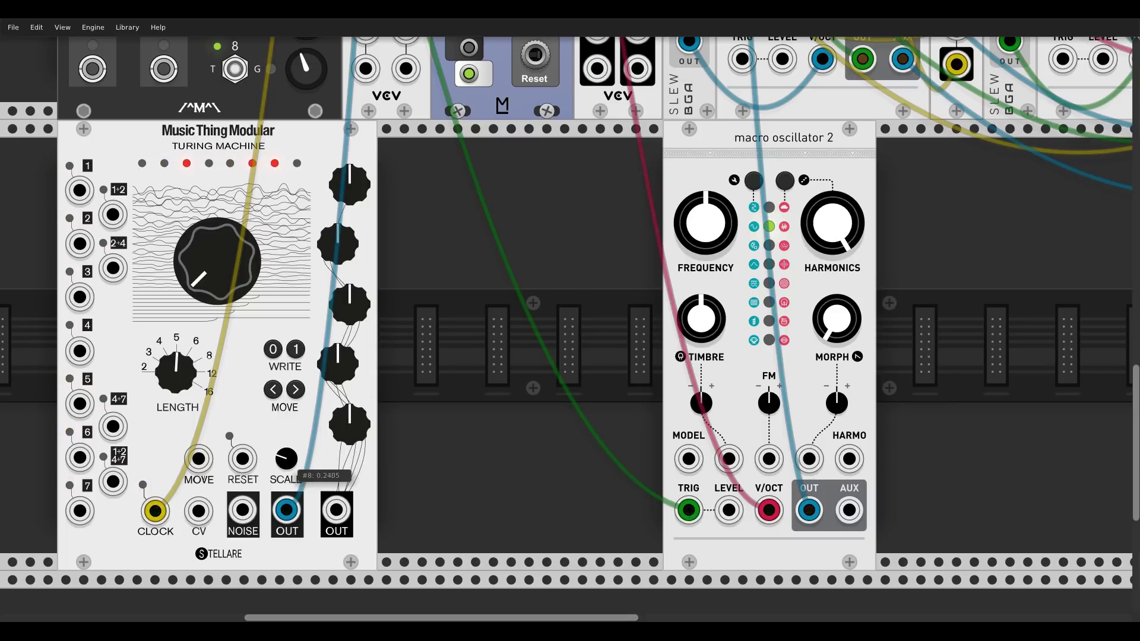
pyautogui.moveTo(295, 469); pyautogui.dragTo(295, 463)
pyautogui.scroll(-2, 516, 295)
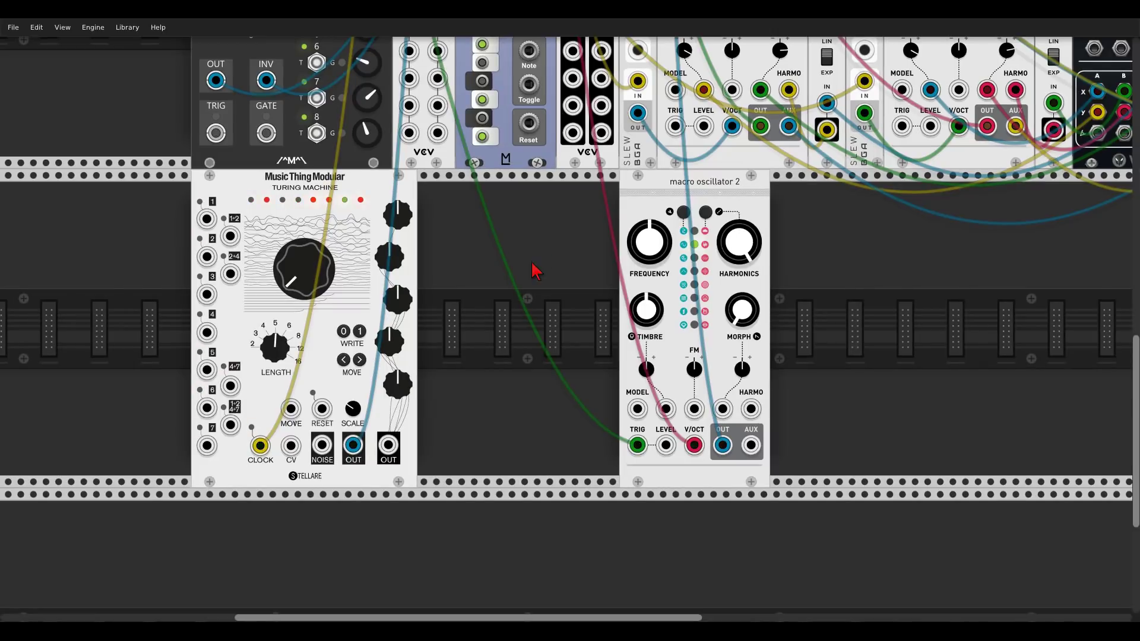
# Move the third oscillator away from the Turing Machine and place a PHRASE-SEQ-16 sequencer in the gap between them.
pyautogui.moveTo(639, 199); pyautogui.dragTo(847, 196)
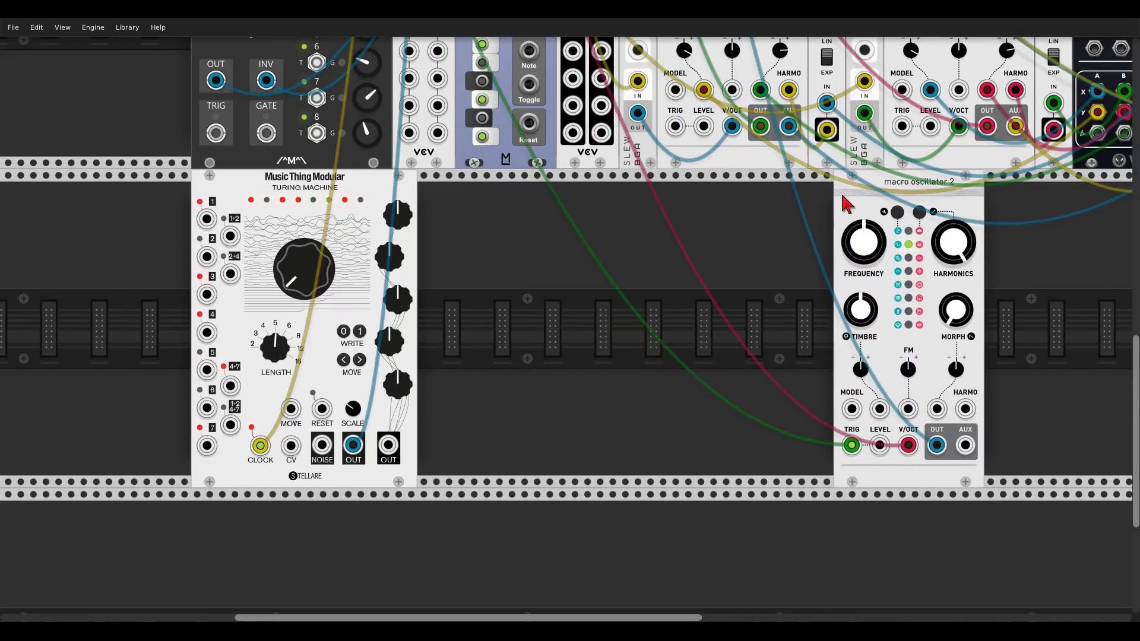
pyautogui.rightClick(703, 272)
pyautogui.write('phrase')
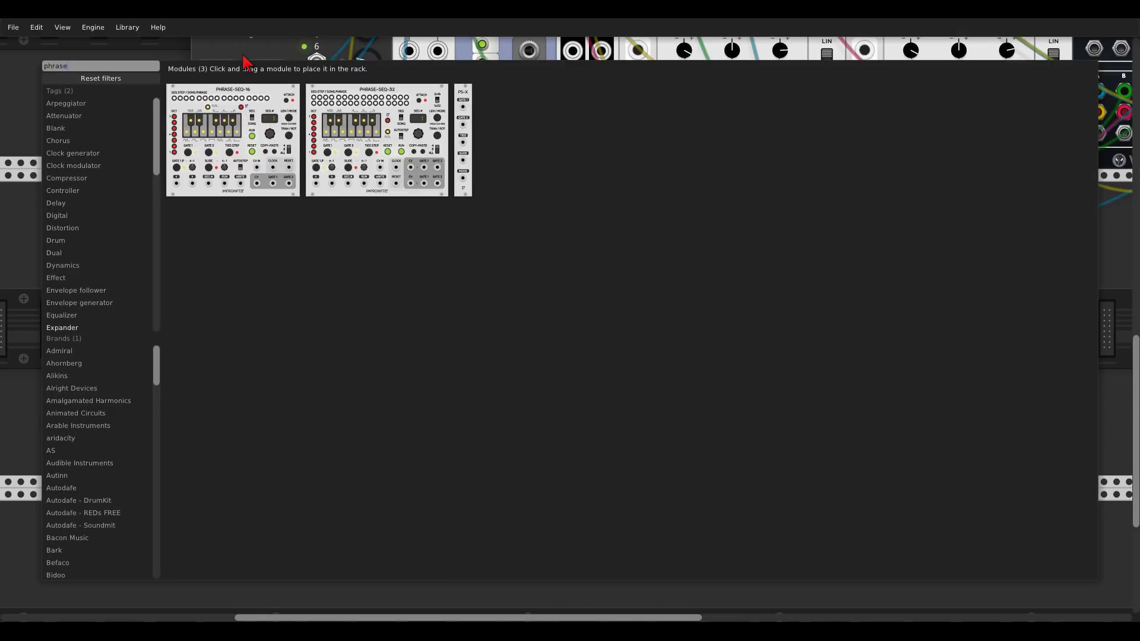
pyautogui.click(245, 106)
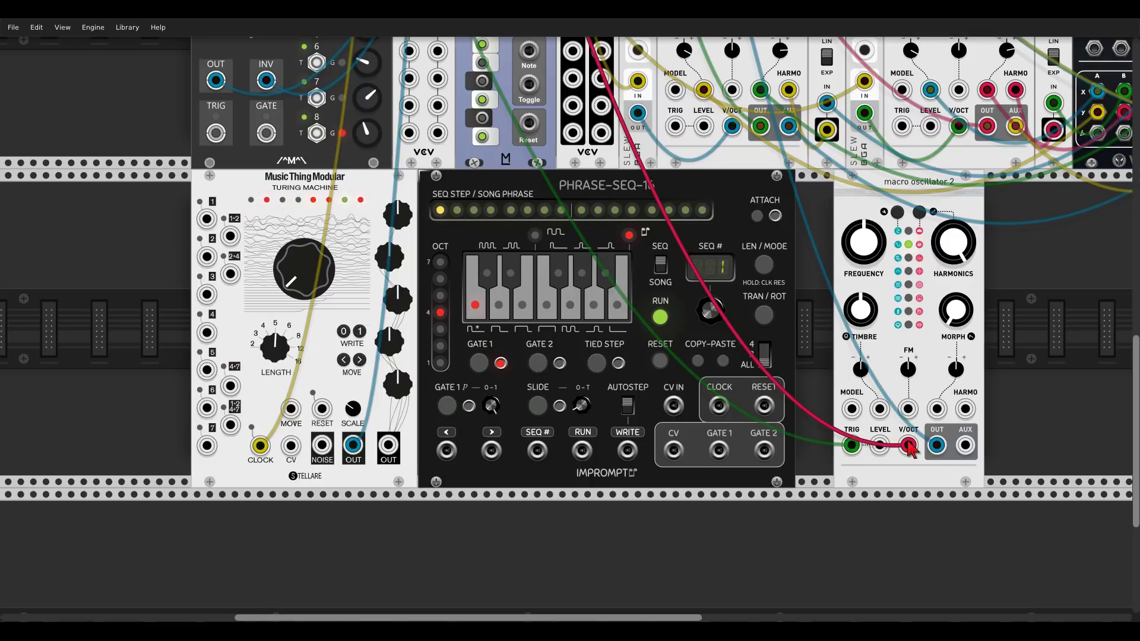
# Record 16 Turing Machine notes into sequence 1 by moving the oscillator's pitch cable to CV IN and temporarily patching the clock to WRITE.
pyautogui.moveTo(908, 445); pyautogui.dragTo(674, 410)
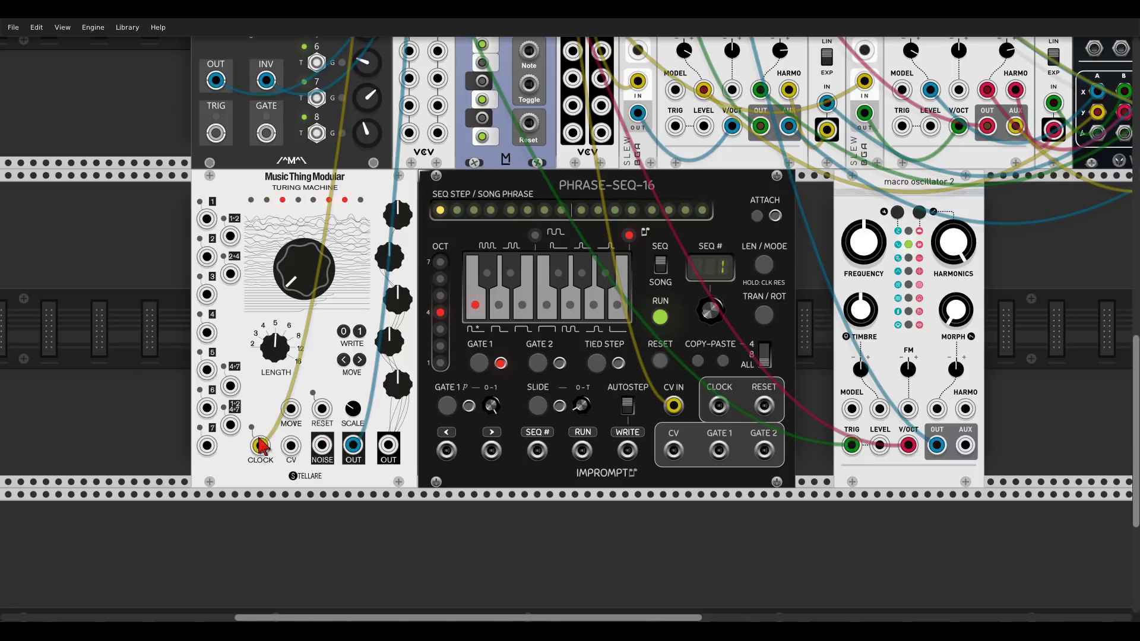
pyautogui.moveTo(259, 442); pyautogui.dragTo(623, 452)
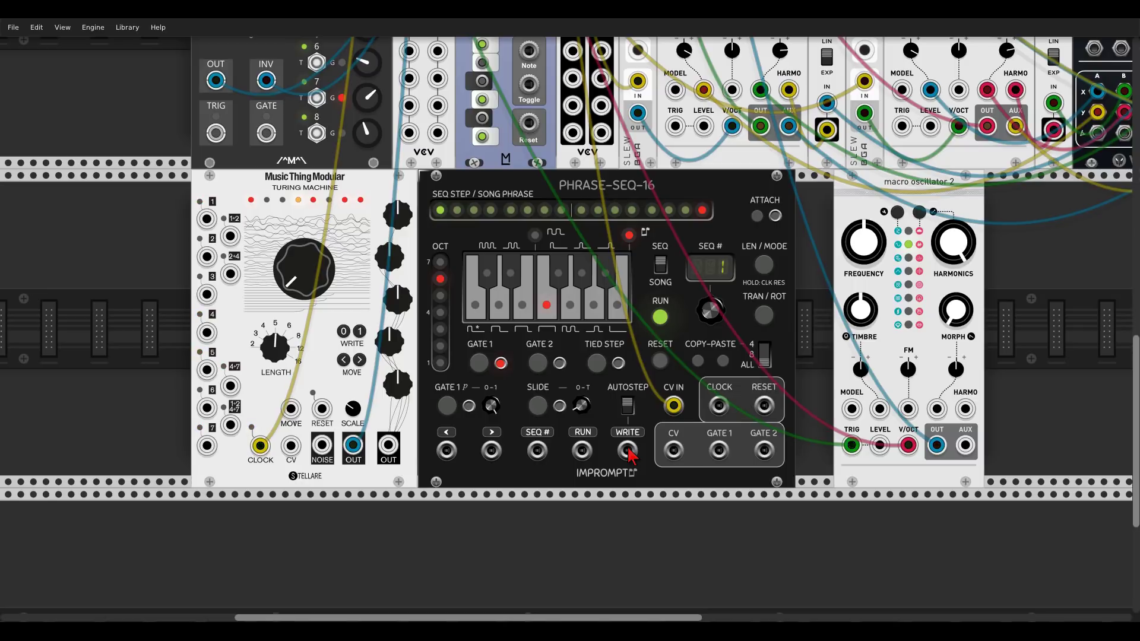
# Generate a new Turing Machine pattern and record it into sequence 2 with a temporary clock cable to WRITE.
pyautogui.doubleClick(313, 268)
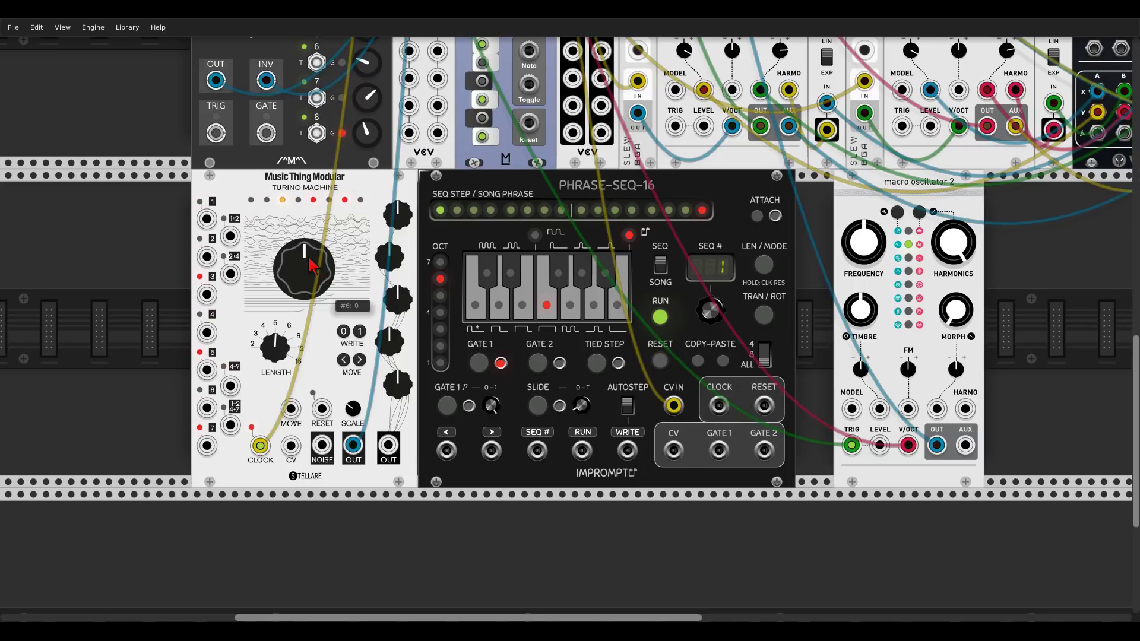
pyautogui.moveTo(308, 257); pyautogui.dragTo(308, 261)
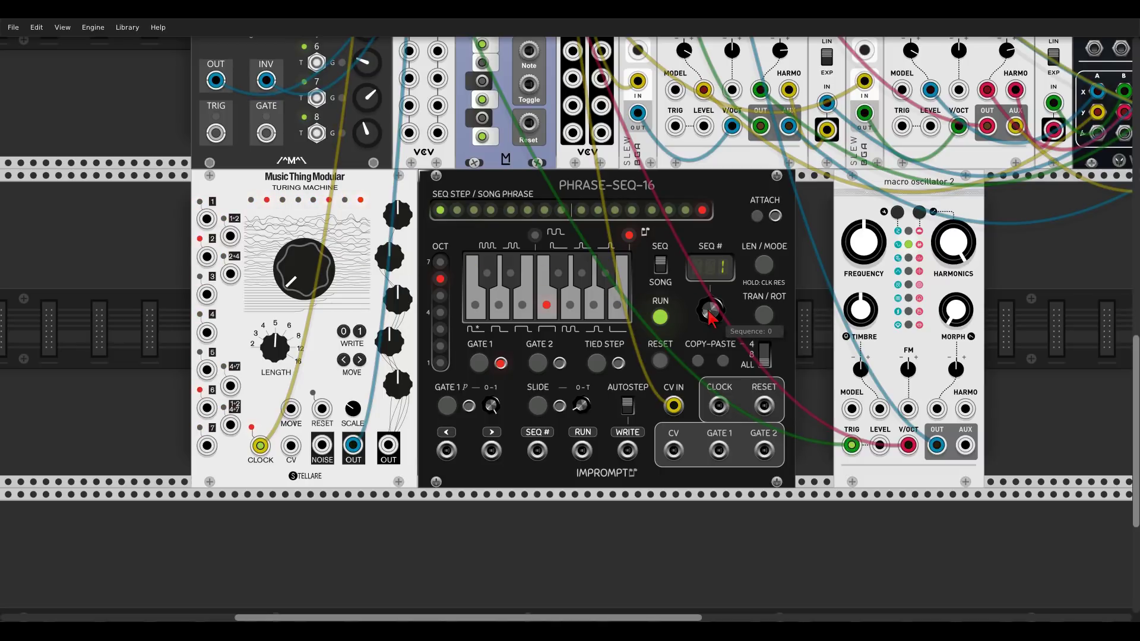
pyautogui.moveTo(709, 309); pyautogui.dragTo(710, 304)
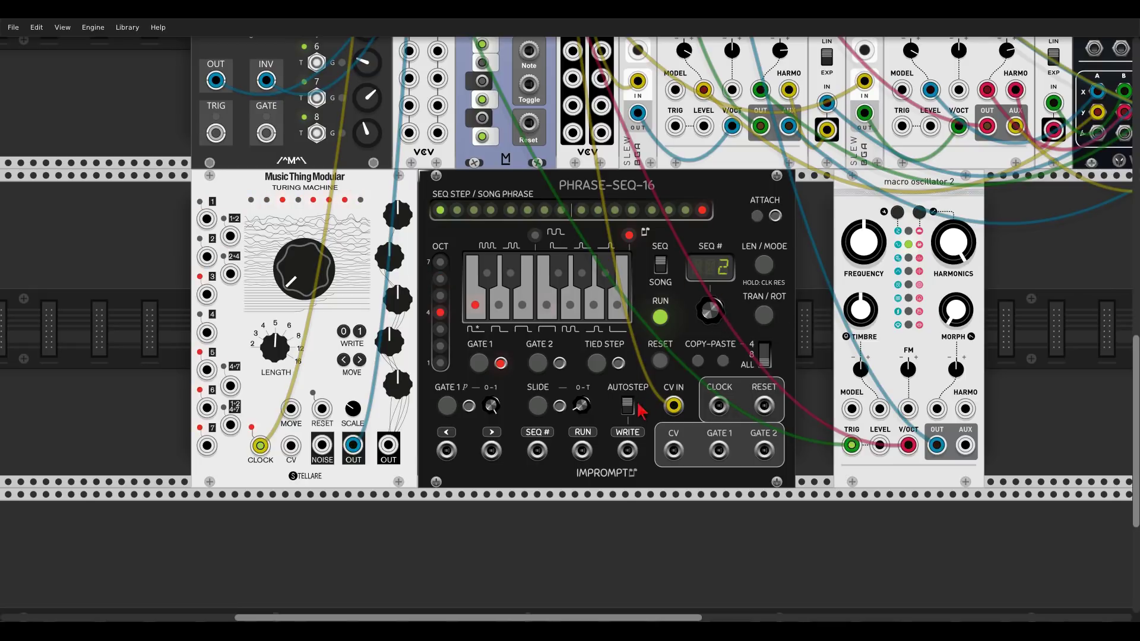
pyautogui.moveTo(262, 449); pyautogui.dragTo(627, 451)
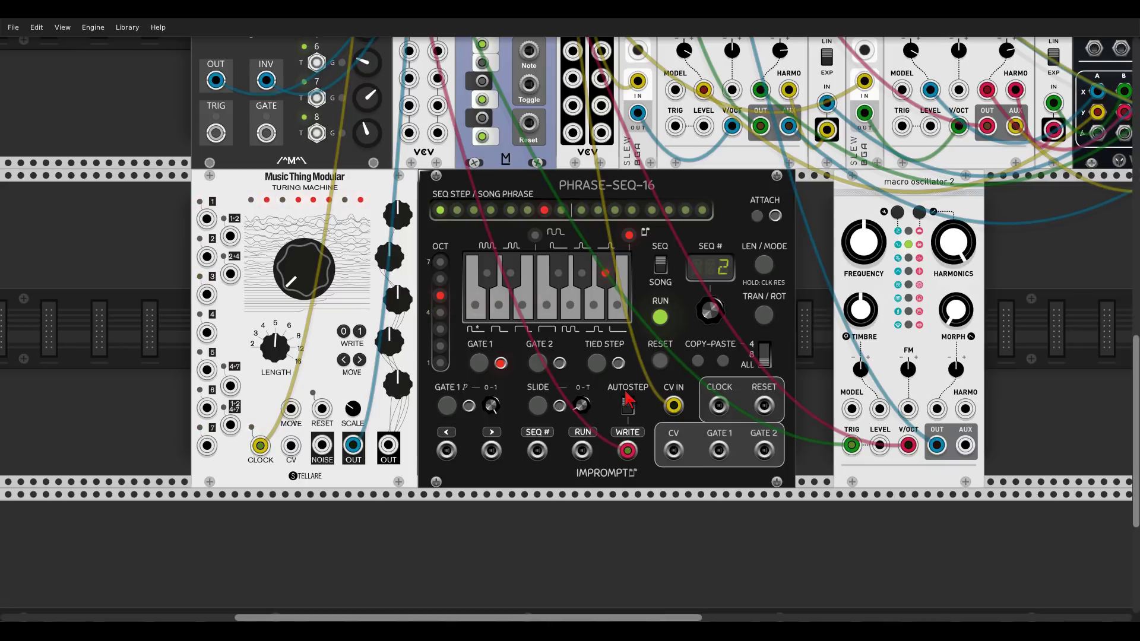
pyautogui.moveTo(627, 451); pyautogui.dragTo(636, 451)
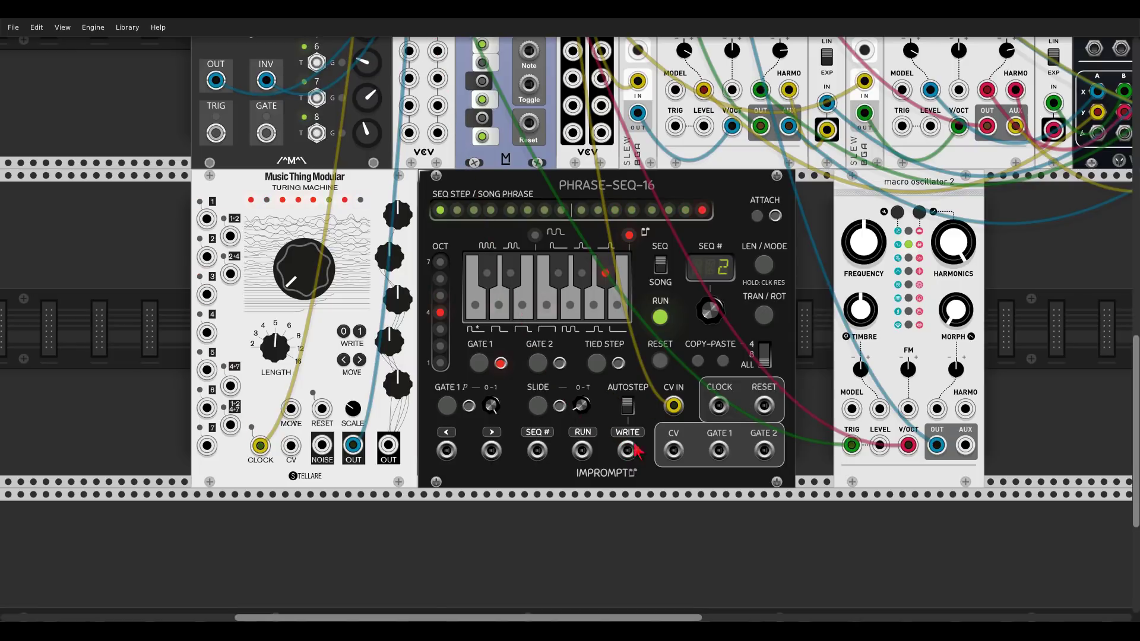
# Select sequence 3 and regenerate the Turing Machine pattern three times by resetting its main knob to 0 and returning it to -1.
pyautogui.doubleClick(308, 273)
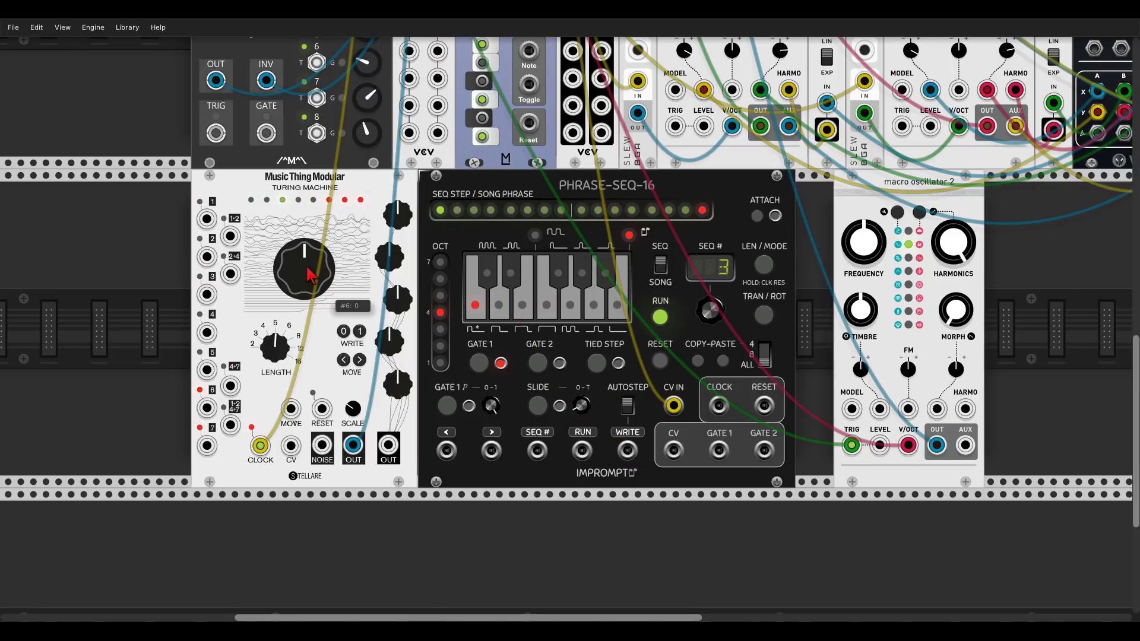
pyautogui.moveTo(307, 267); pyautogui.dragTo(307, 345)
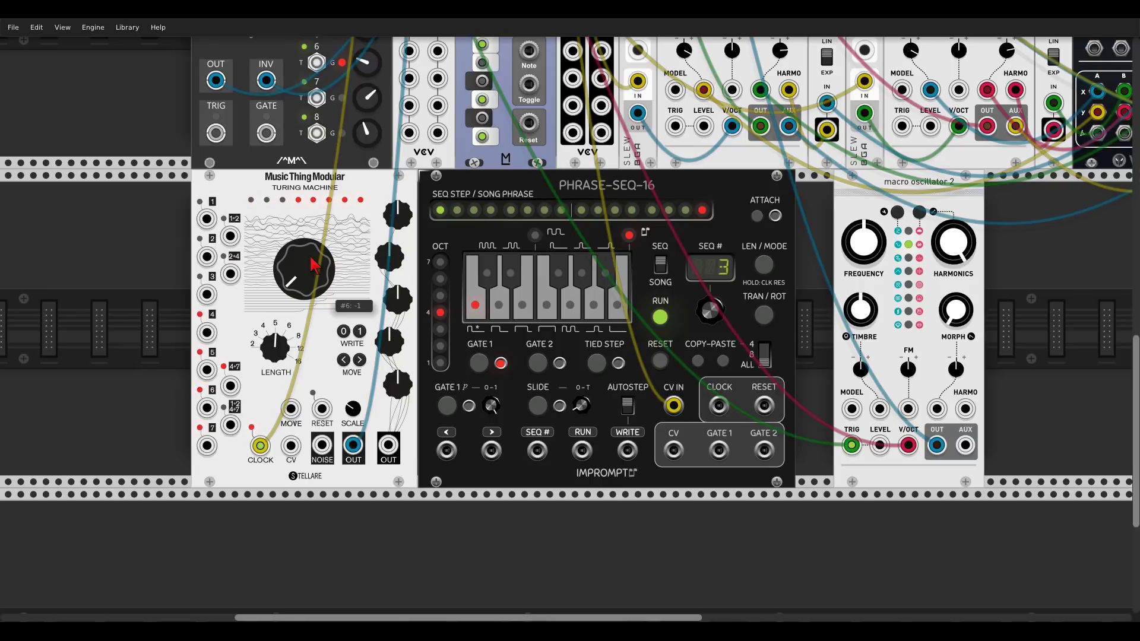
pyautogui.doubleClick(314, 264)
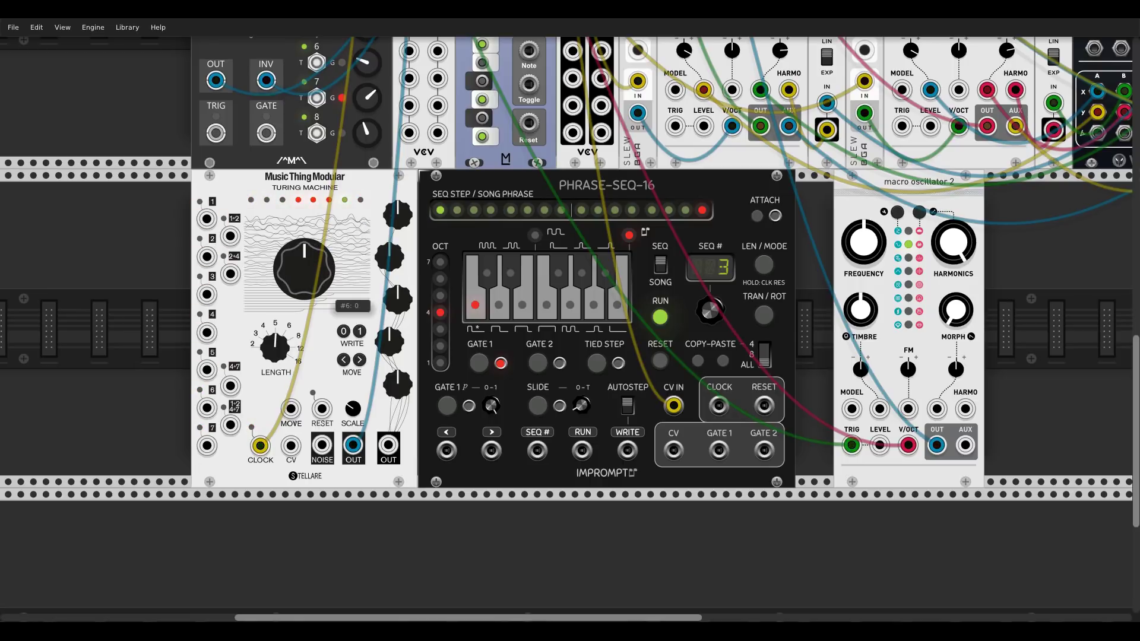
pyautogui.moveTo(304, 269); pyautogui.dragTo(304, 314)
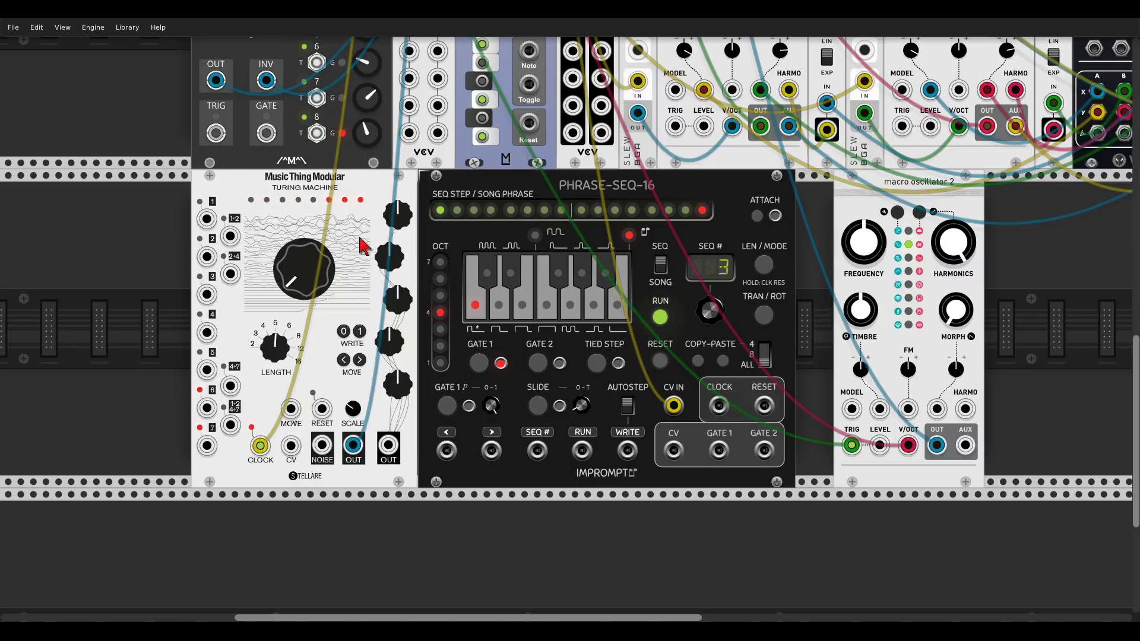
pyautogui.doubleClick(323, 261)
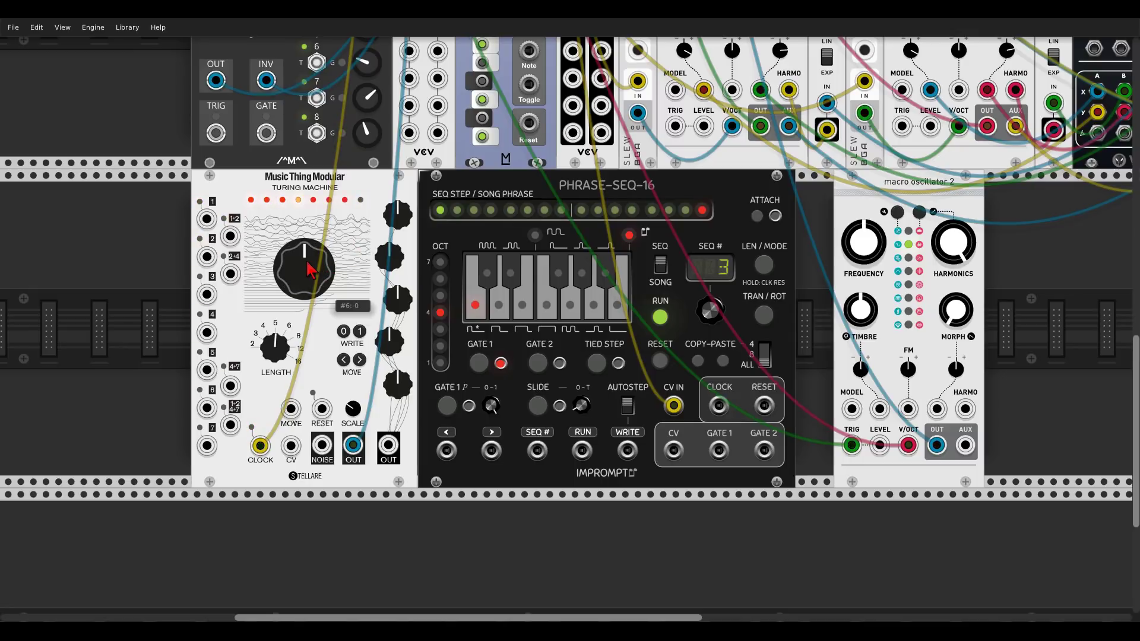
pyautogui.moveTo(311, 270); pyautogui.dragTo(311, 332)
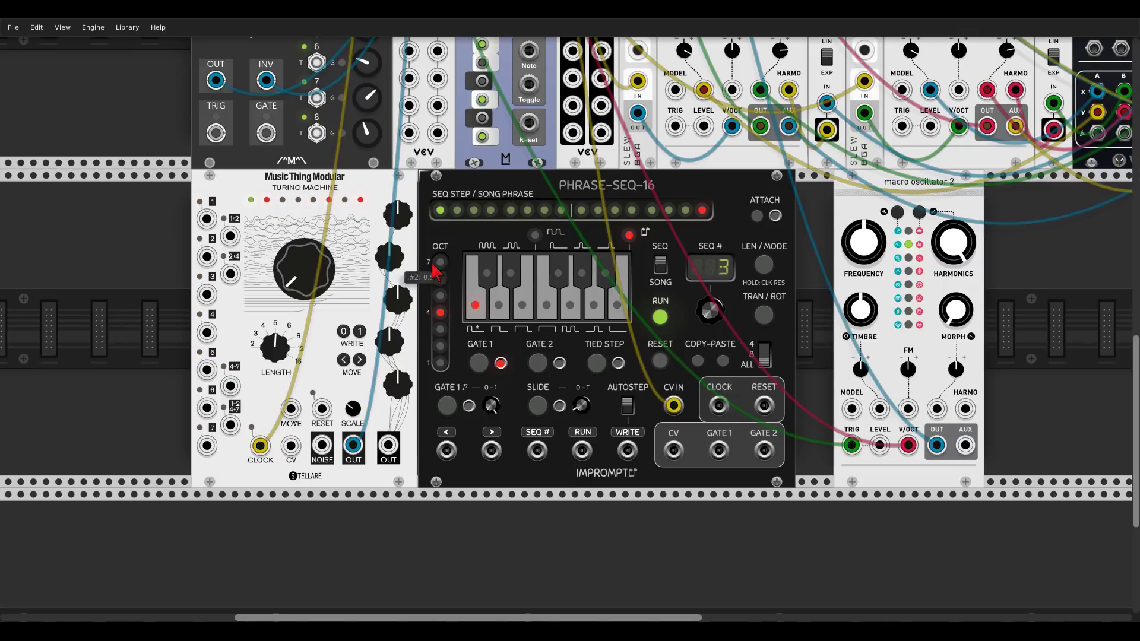
# Record the Turing Machine notes into sequence 3 with the clock patched to WRITE, and unplug the WRITE and CV IN cables.
pyautogui.moveTo(260, 446); pyautogui.dragTo(633, 464)
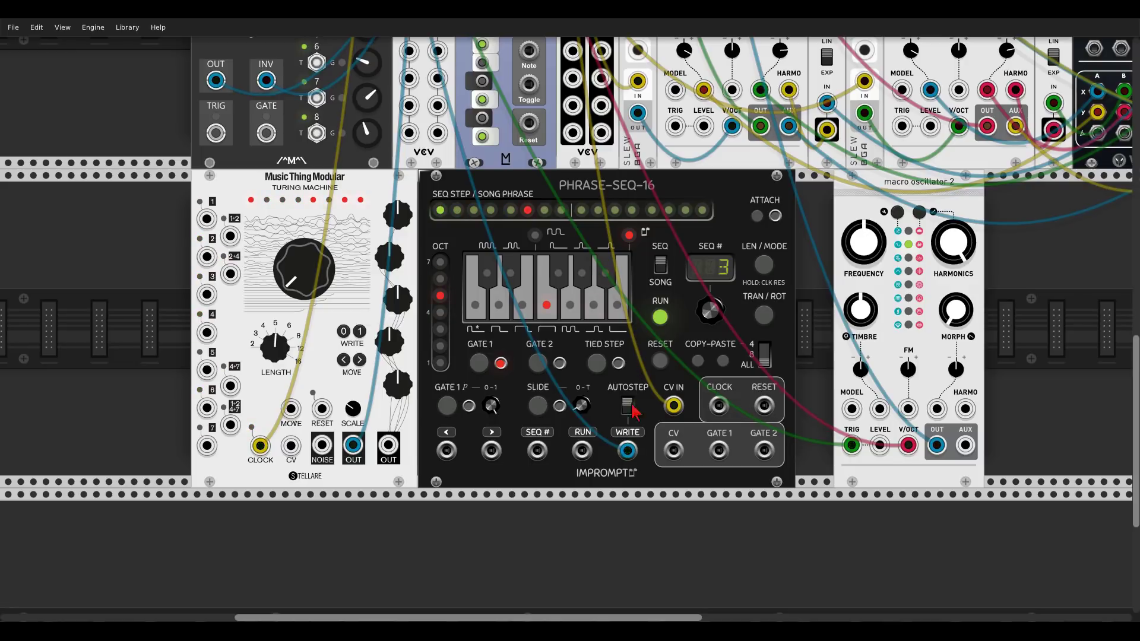
pyautogui.rightClick(629, 450)
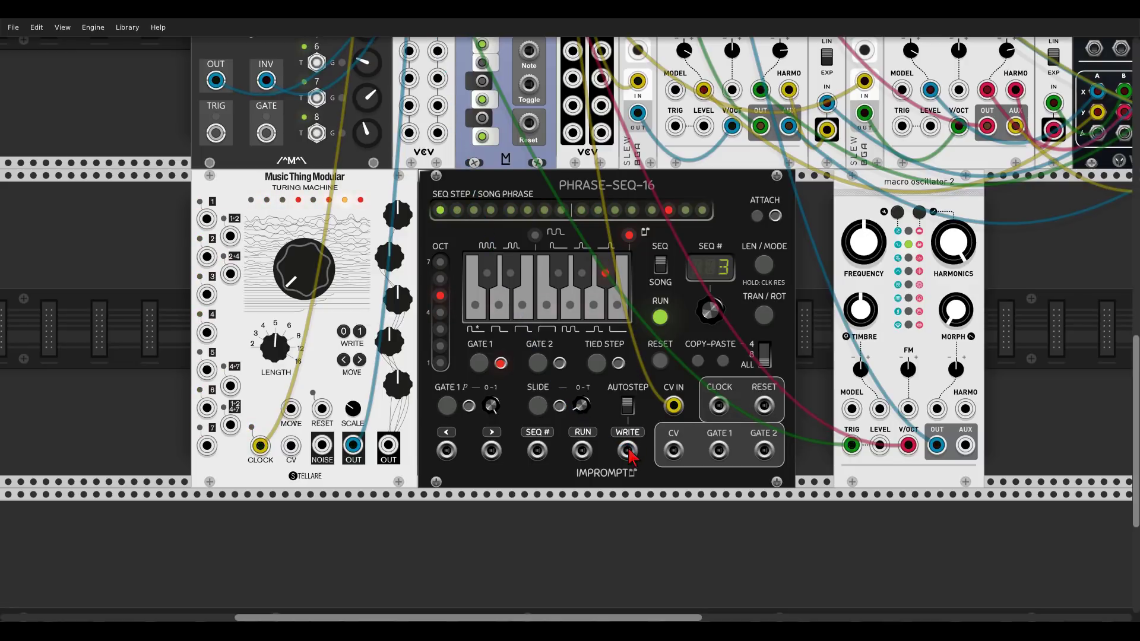
pyautogui.rightClick(678, 407)
# Return to sequence 1, switch PHRASE-SEQ-16 to song mode and set the song length to 4 phrases.
pyautogui.moveTo(714, 303)
pyautogui.mouseDown()
pyautogui.moveTo(714, 328)
pyautogui.moveTo(710, 291)
pyautogui.mouseUp()
pyautogui.click(764, 265)
pyautogui.click(764, 264)
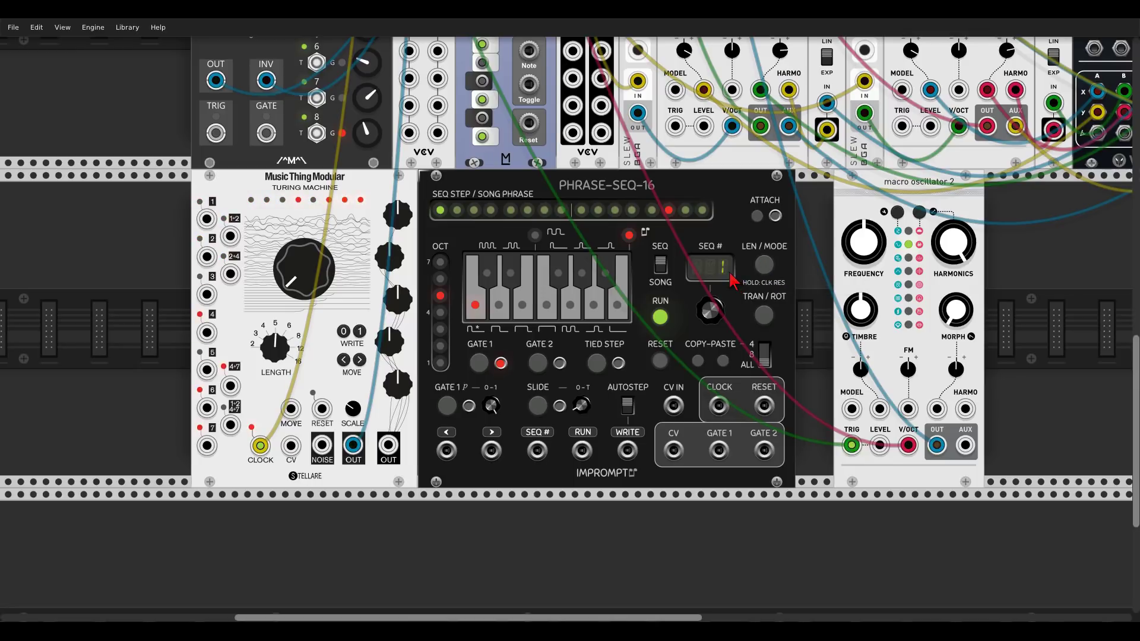
pyautogui.click(661, 266)
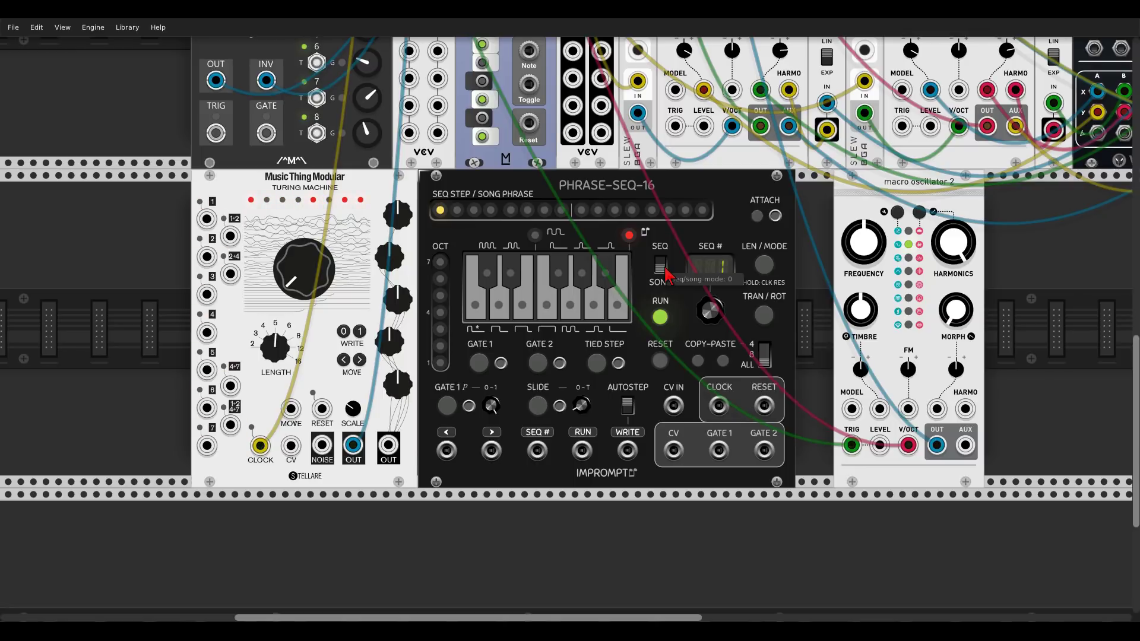
pyautogui.click(766, 264)
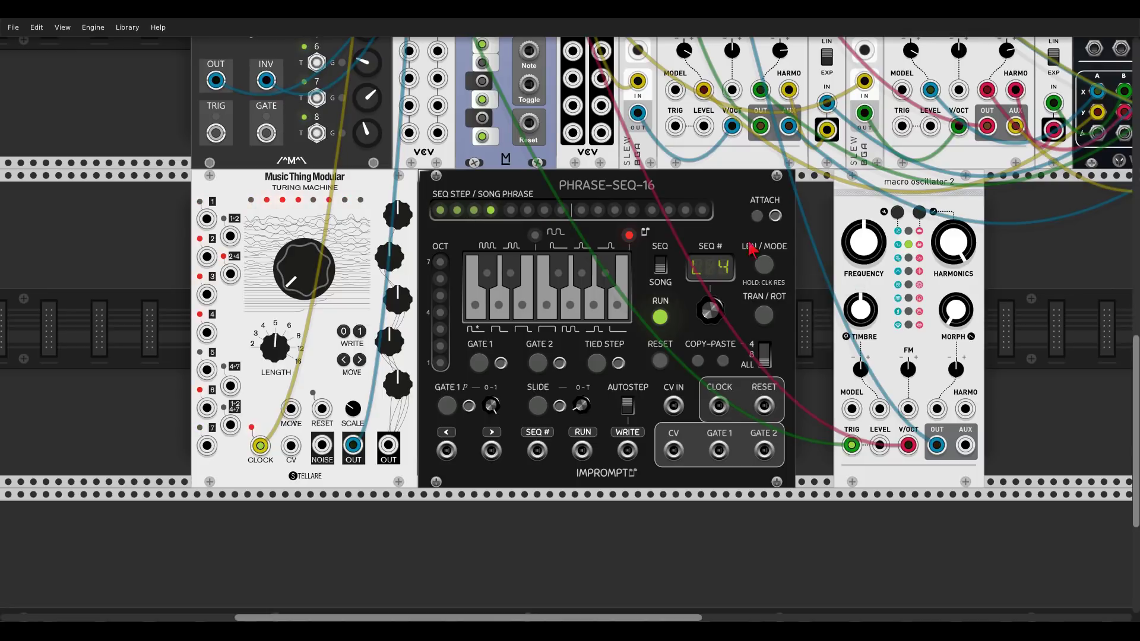
pyautogui.click(770, 267)
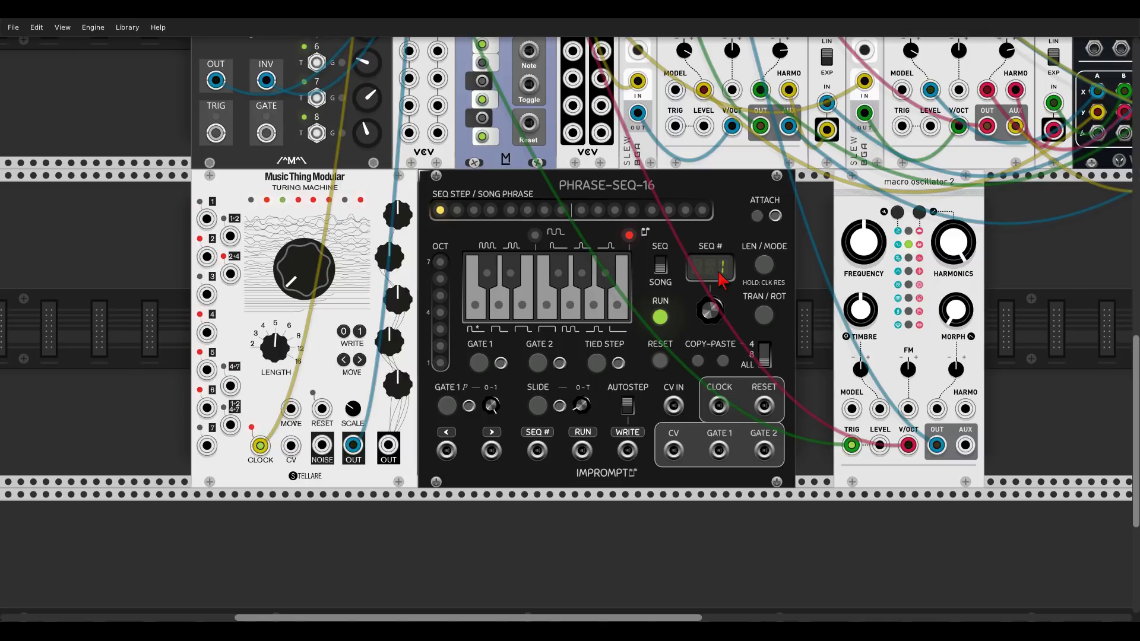
# Go through song phrases 2 to 4, assigning sequence 1 to phrase 3 and sequence 3 to phrase 4.
pyautogui.click(456, 211)
pyautogui.click(475, 211)
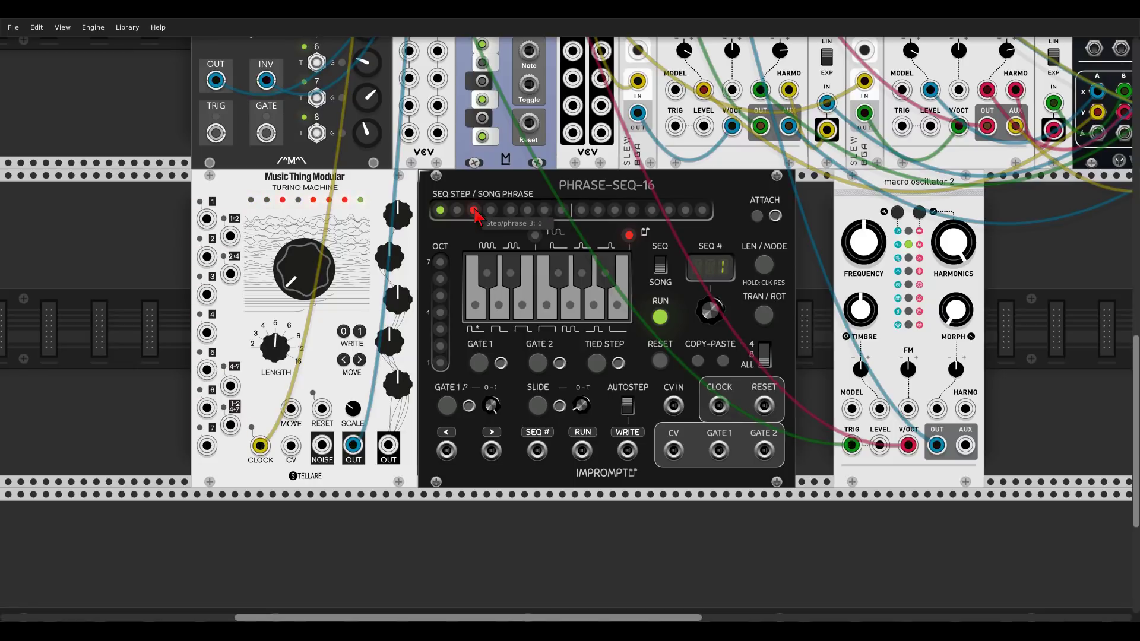
pyautogui.click(490, 211)
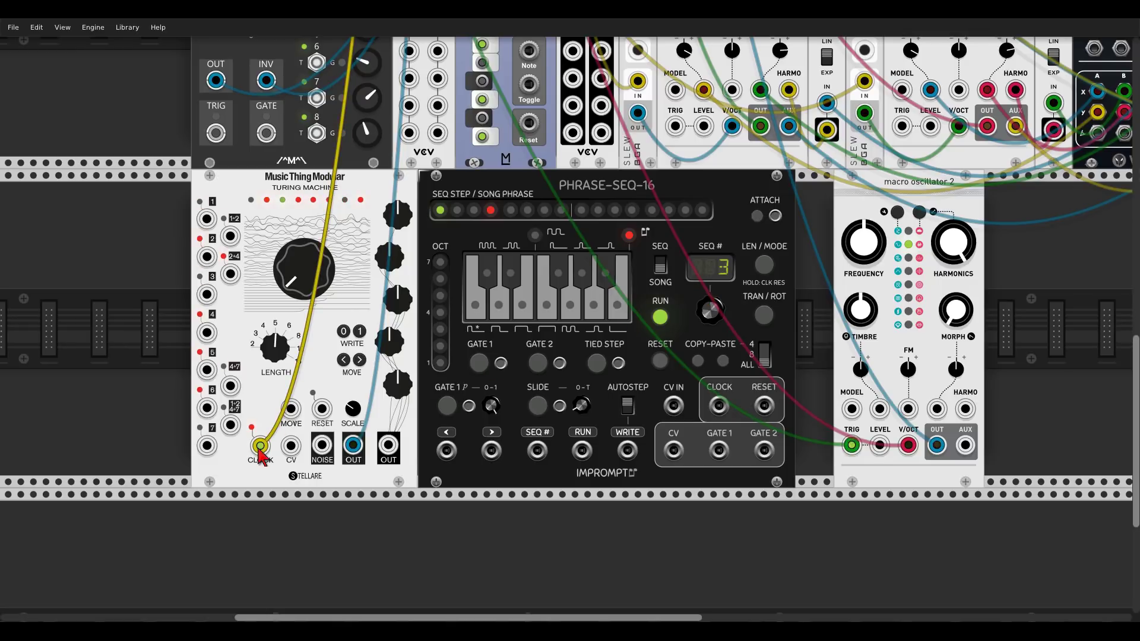
# Patch the clock to PHRASE-SEQ-16's CLOCK, its GATE 1 to the third oscillator's TRIG, and its CV to V/OCT.
pyautogui.moveTo(260, 446); pyautogui.dragTo(719, 405)
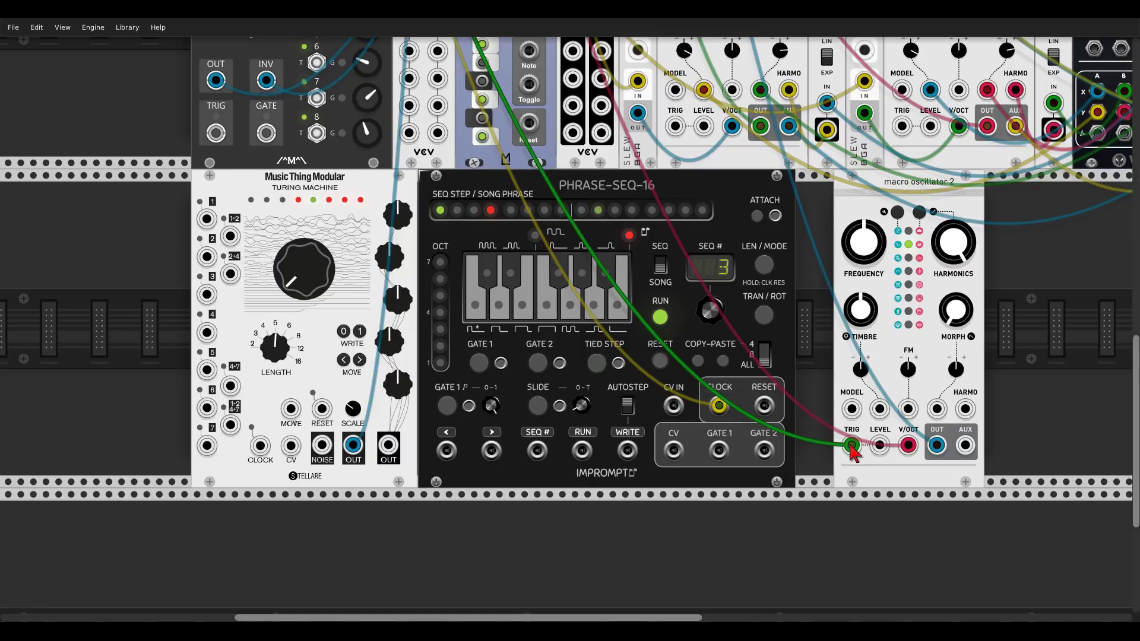
pyautogui.moveTo(851, 445); pyautogui.dragTo(719, 451)
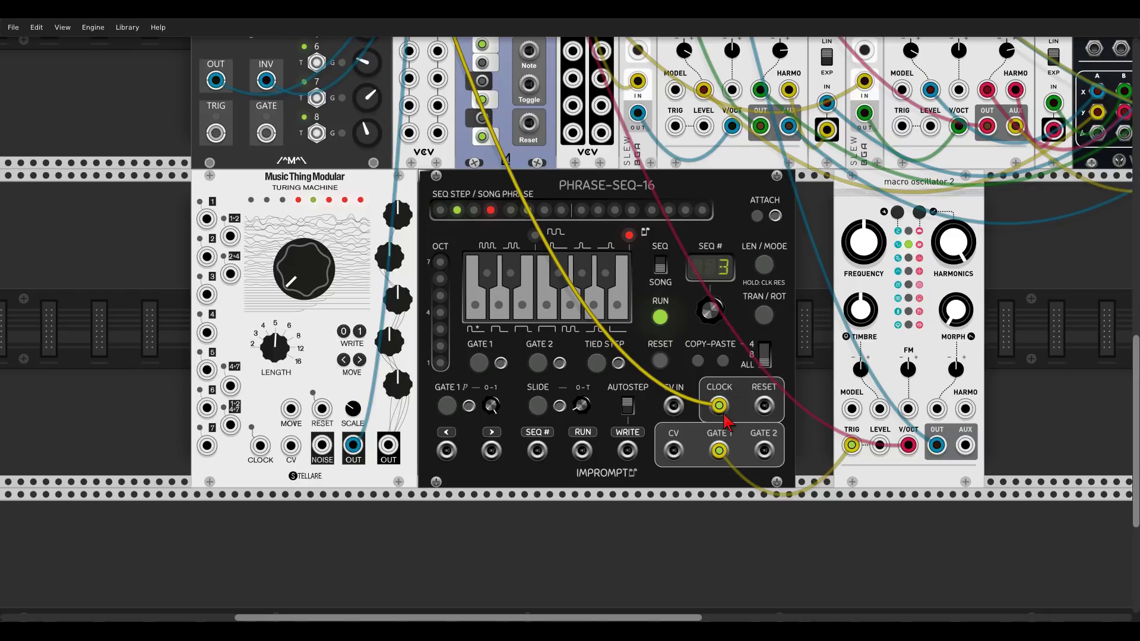
pyautogui.moveTo(673, 450)
pyautogui.mouseDown()
pyautogui.moveTo(908, 448)
pyautogui.moveTo(673, 450)
pyautogui.mouseUp()
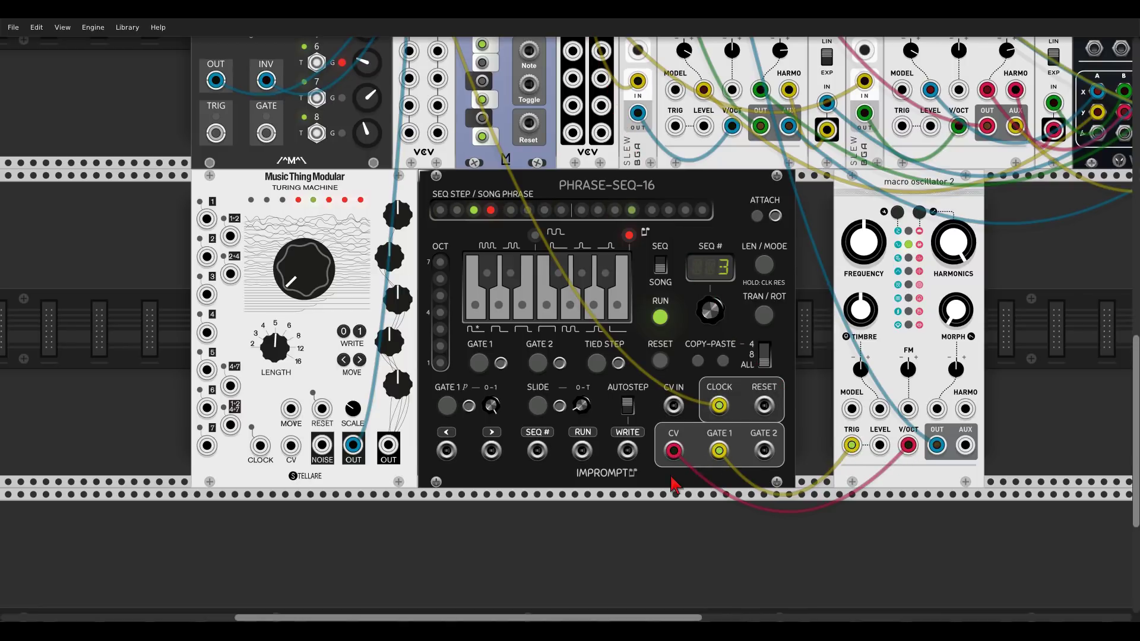
# Delete the Turing Machine module from the rack.
pyautogui.rightClick(350, 230)
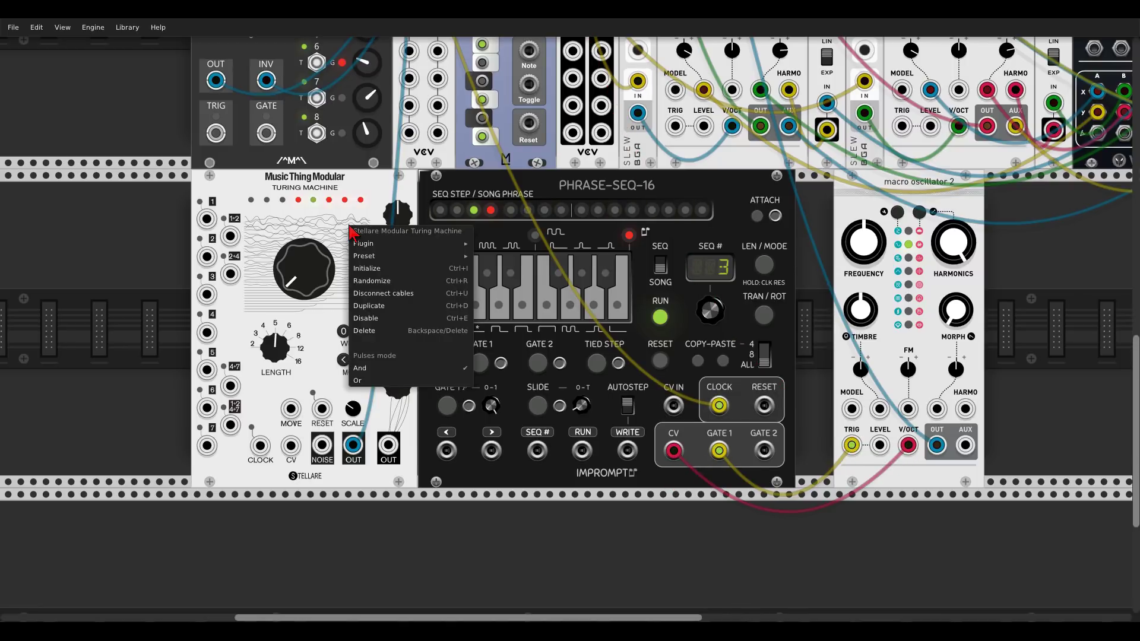
pyautogui.click(359, 331)
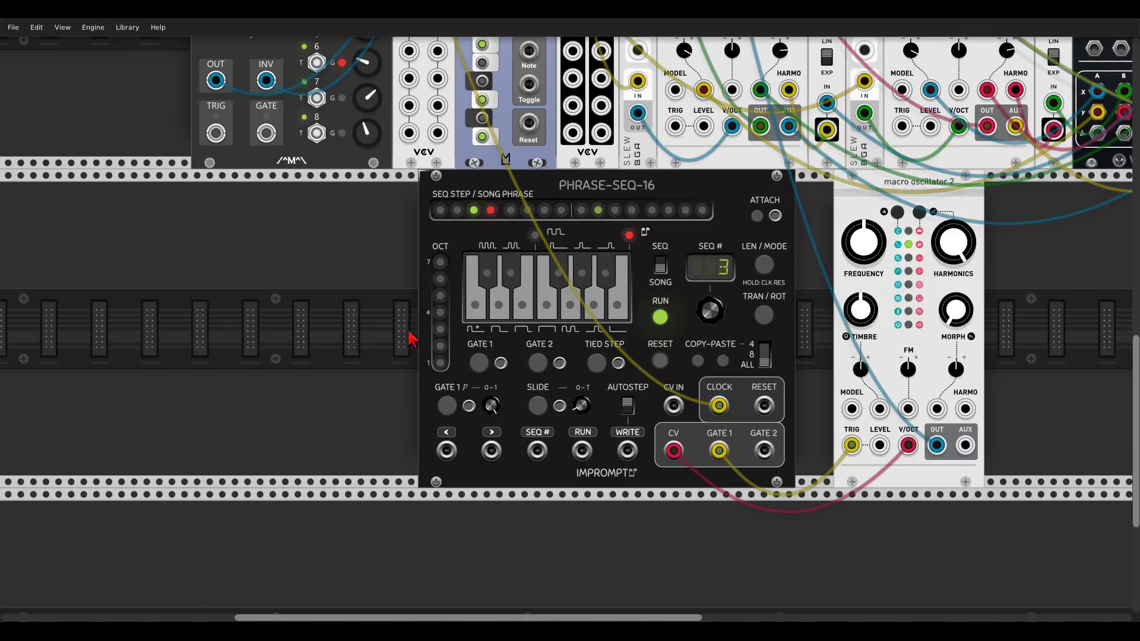
# Switch PHRASE-SEQ-16 back to sequence mode and set sequence 1's length to 10 steps.
pyautogui.click(774, 216)
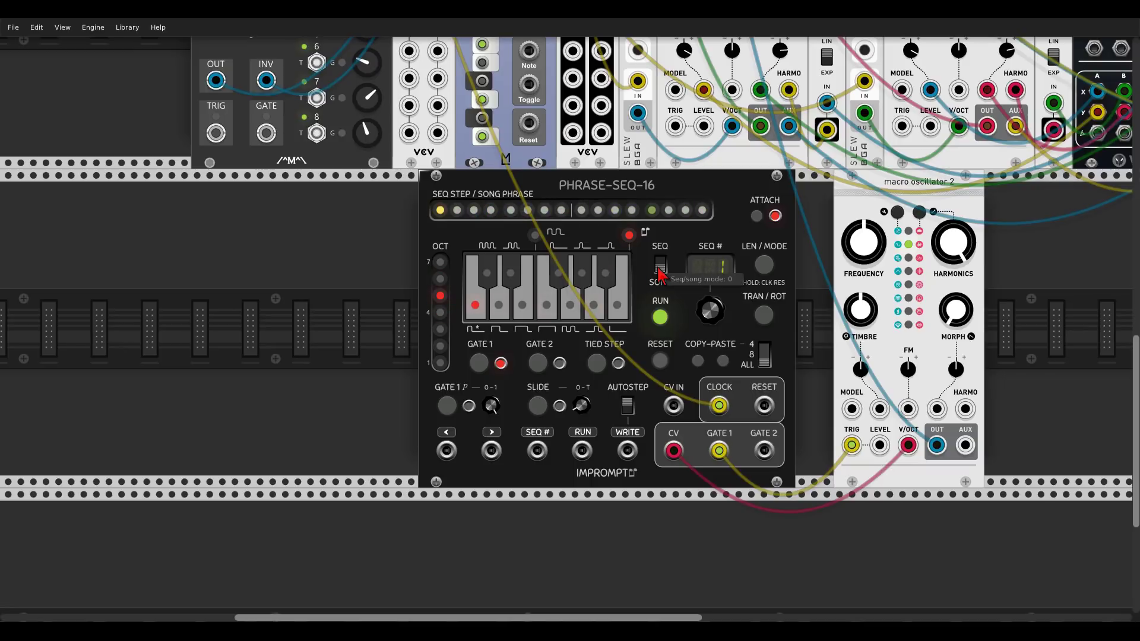
pyautogui.click(659, 268)
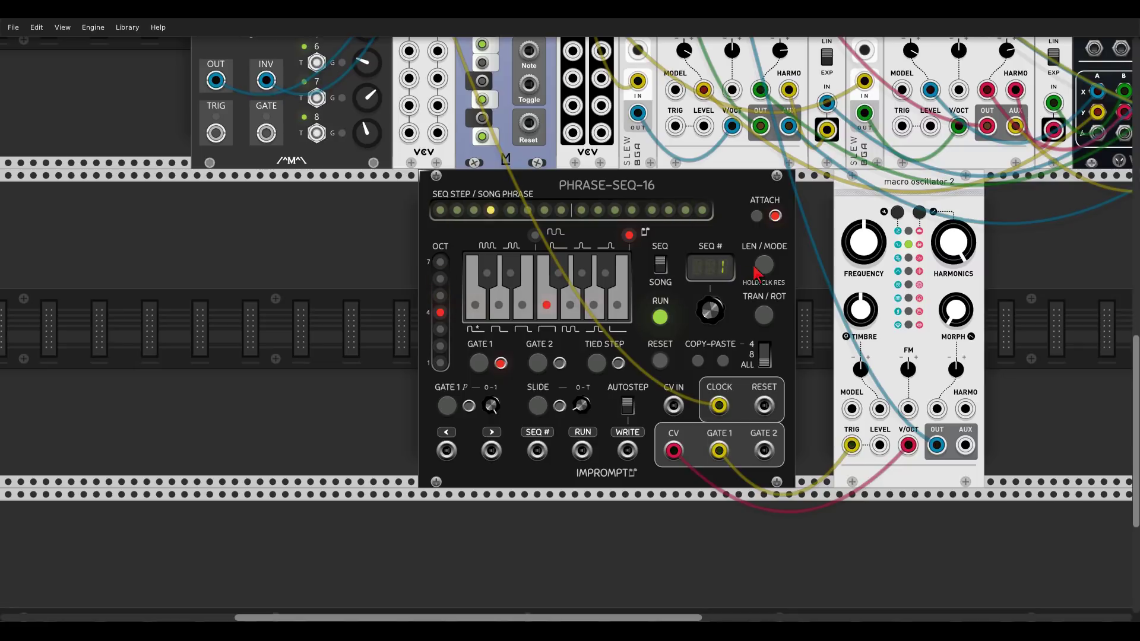
pyautogui.click(757, 216)
pyautogui.click(764, 264)
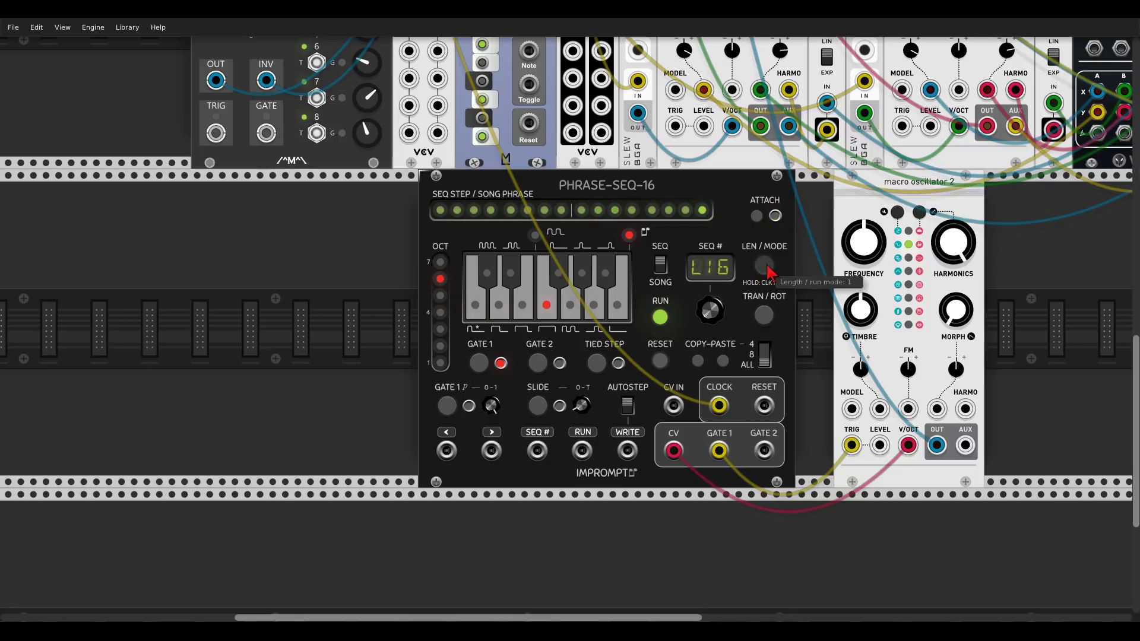
pyautogui.click(615, 210)
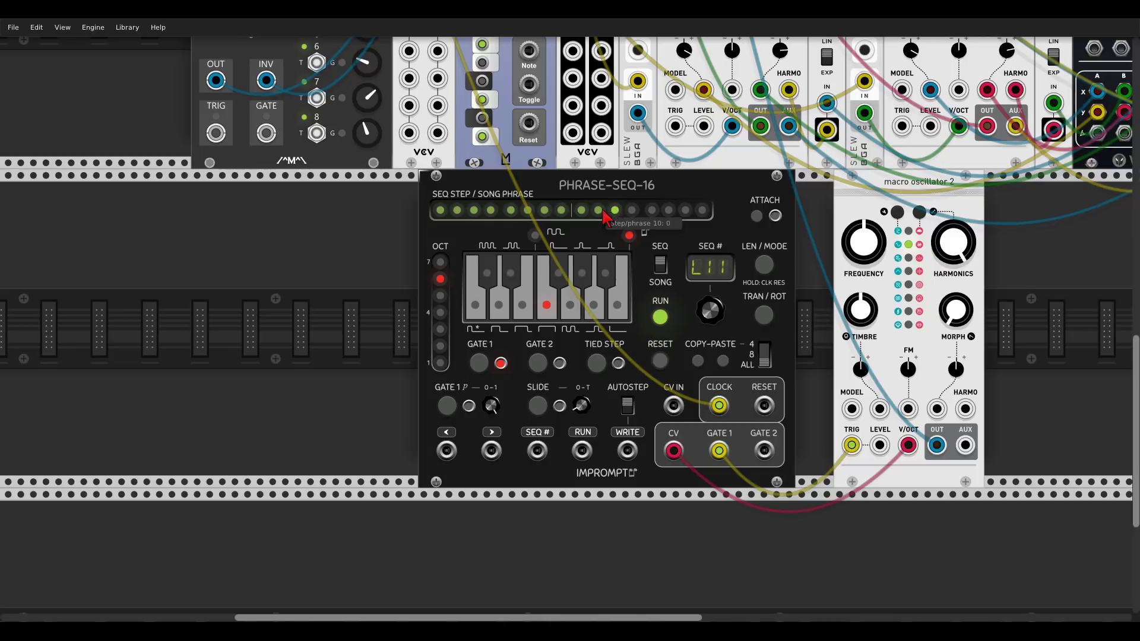
pyautogui.click(598, 210)
# Set the lengths of PHRASE-SEQ-16's sequences 2 and 3 to 10 steps, return to song mode and turn on ATTACH.
pyautogui.moveTo(716, 316); pyautogui.dragTo(716, 315)
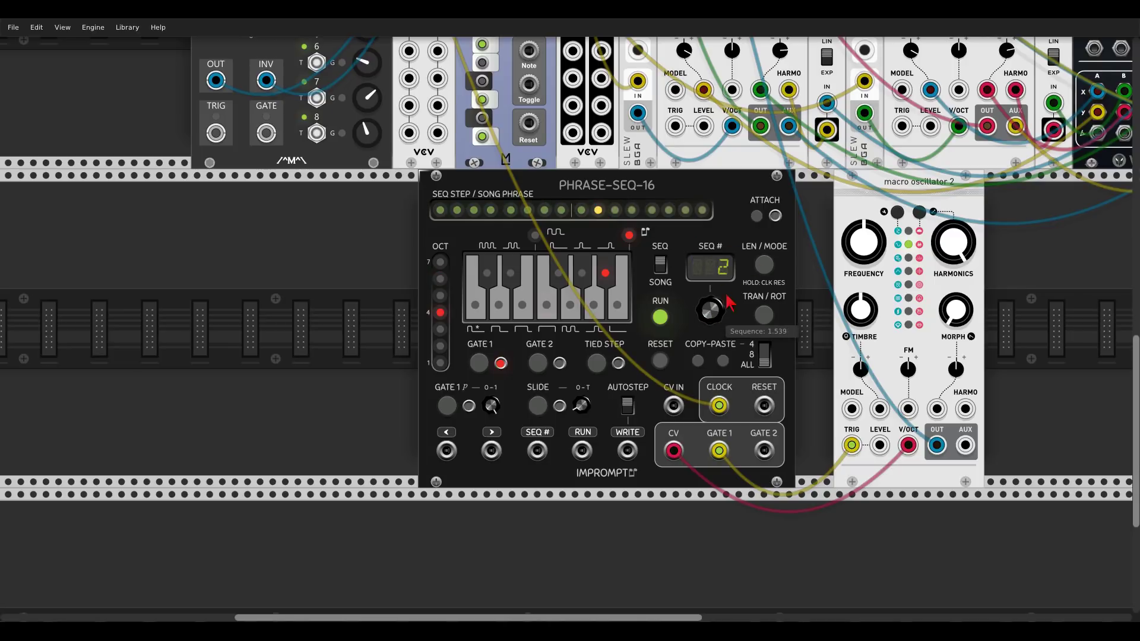
pyautogui.click(764, 265)
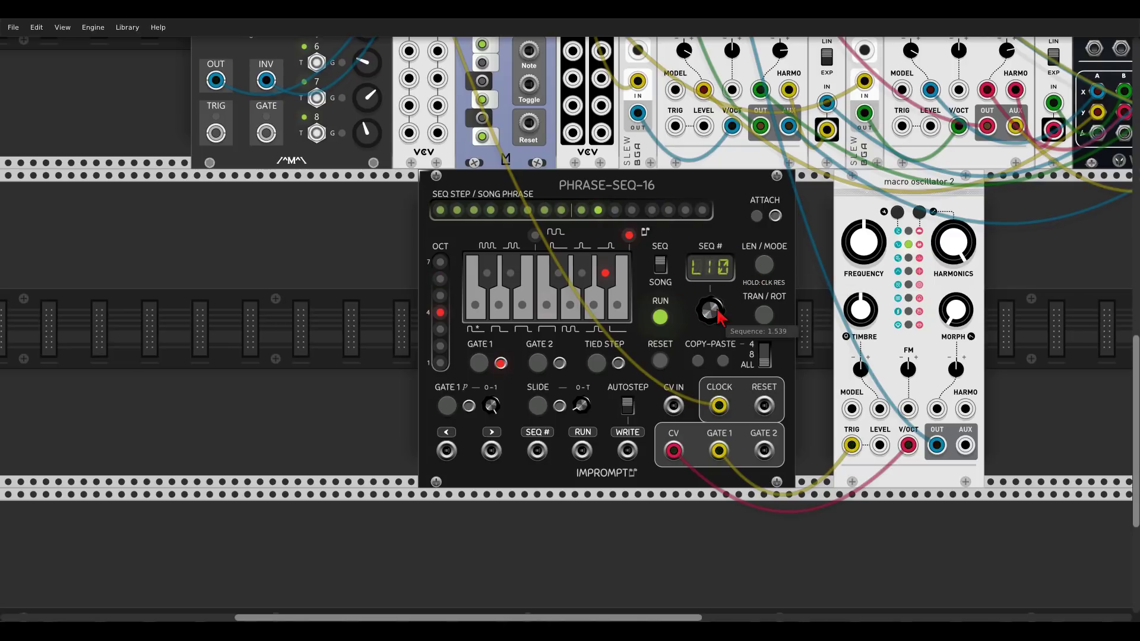
pyautogui.moveTo(710, 309); pyautogui.dragTo(709, 297)
pyautogui.click(762, 267)
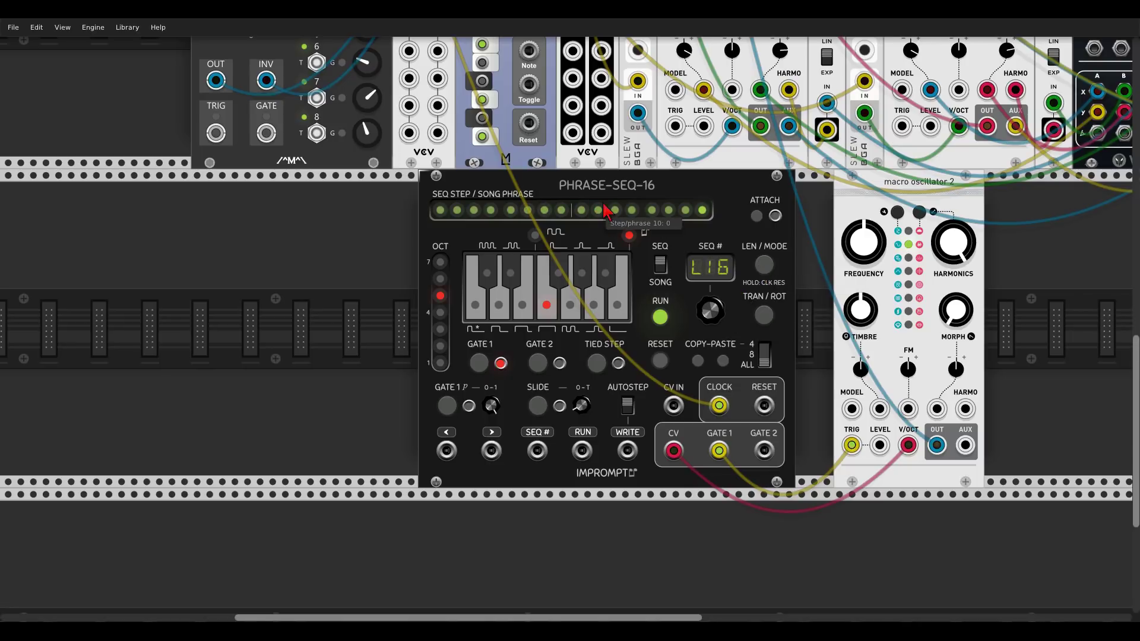
pyautogui.click(756, 216)
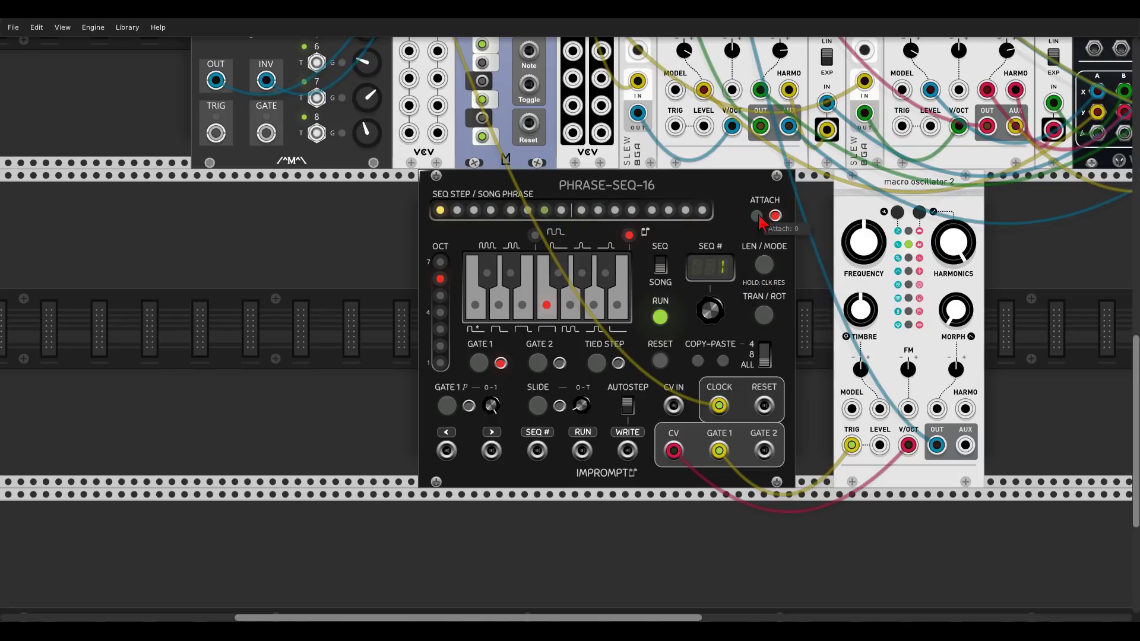
# Move PHRASE-SEQ-16 directly below the Basic Sequencer and patch the Basic Sequencer's RESET to Clocked's RESET.
pyautogui.moveTo(617, 196); pyautogui.dragTo(392, 199)
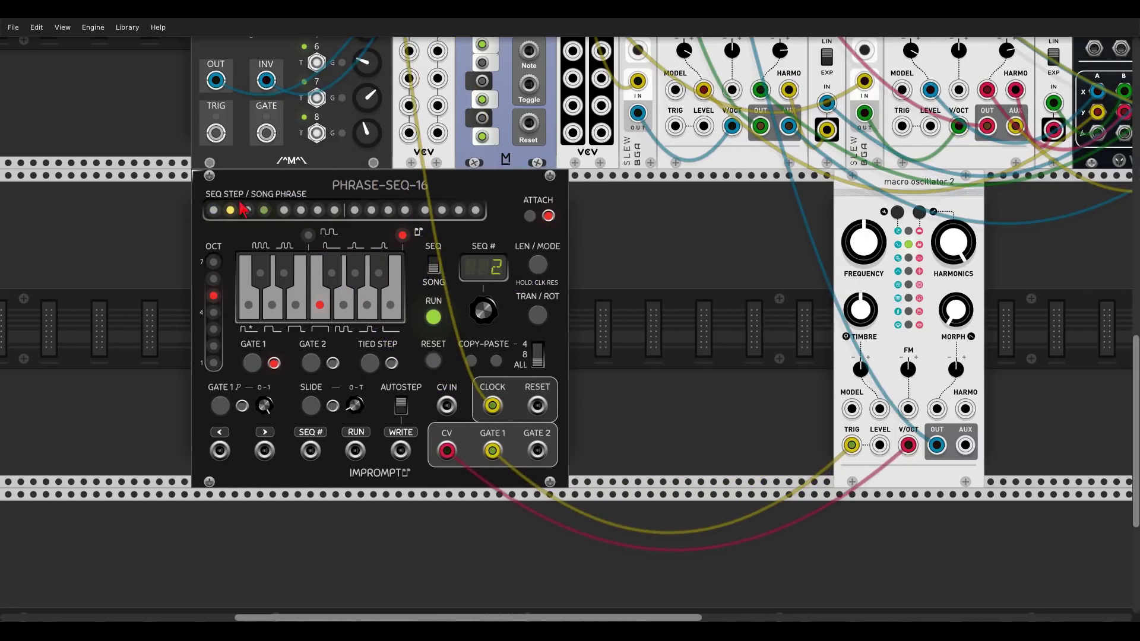
pyautogui.scroll(10, 244, 210)
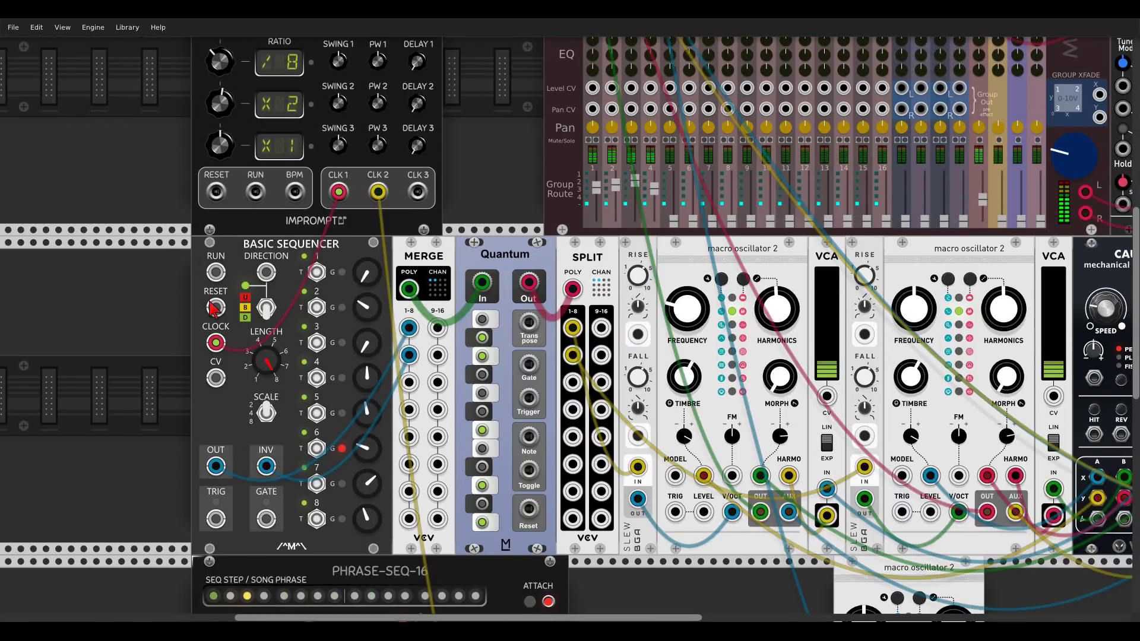
pyautogui.moveTo(215, 307); pyautogui.dragTo(211, 270)
pyautogui.scroll(1, 222, 197)
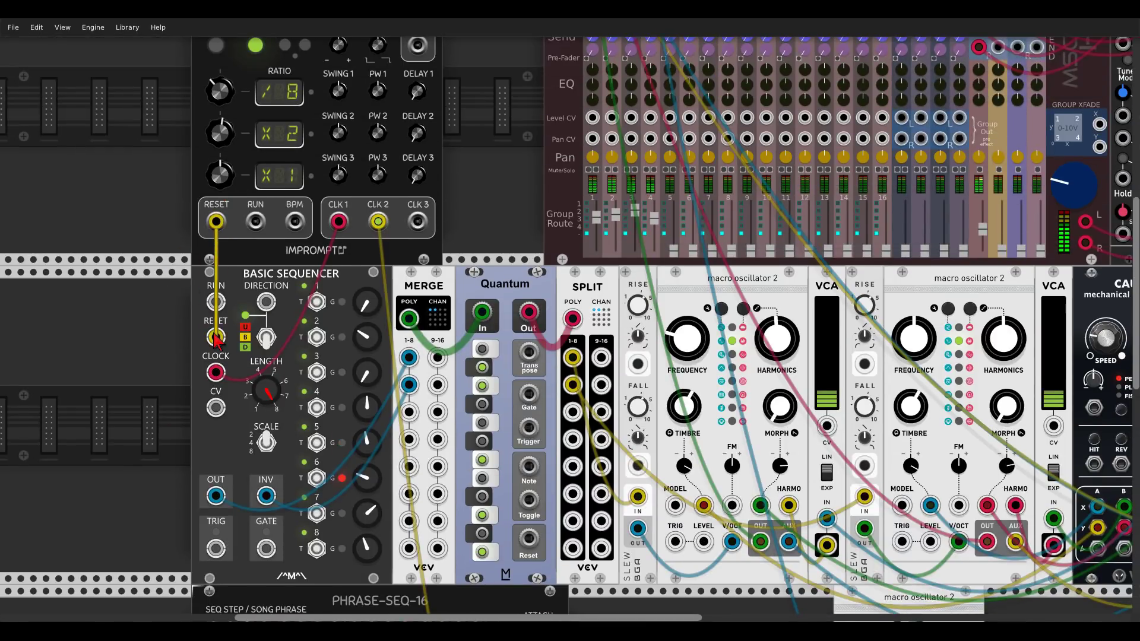
# Patch PHRASE-SEQ-16's RESET to Clocked's RESET and move the third macro oscillator 2 right beside PHRASE-SEQ-16.
pyautogui.scroll(-10, 160, 267)
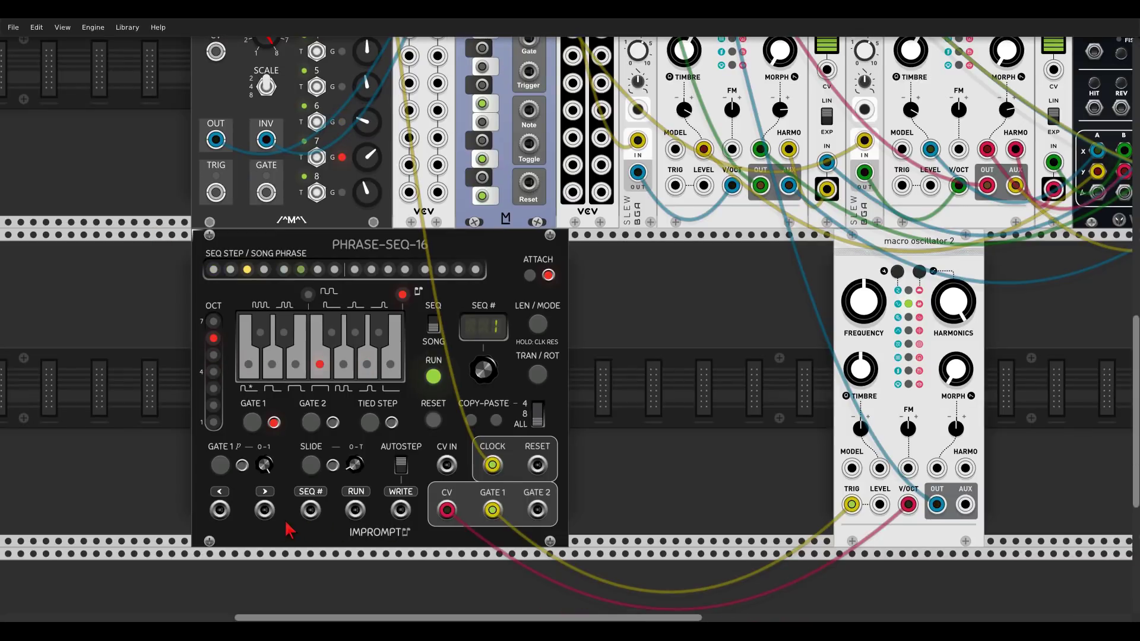
pyautogui.moveTo(537, 465); pyautogui.dragTo(215, 172)
pyautogui.scroll(8, 181, 323)
pyautogui.scroll(4, 215, 172)
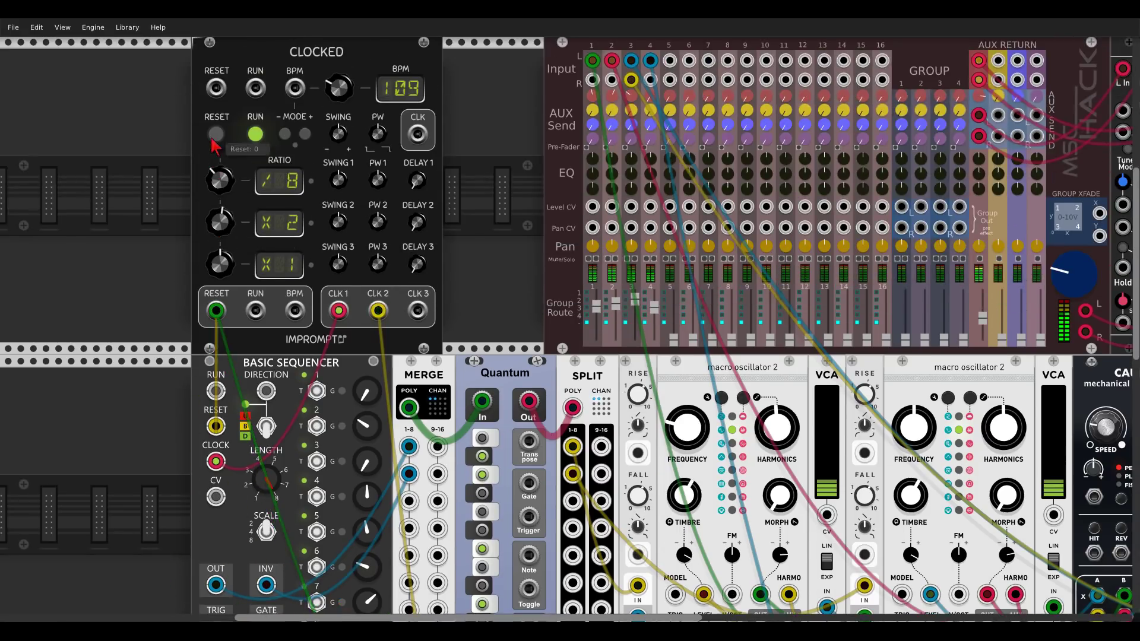
pyautogui.scroll(-12, 567, 359)
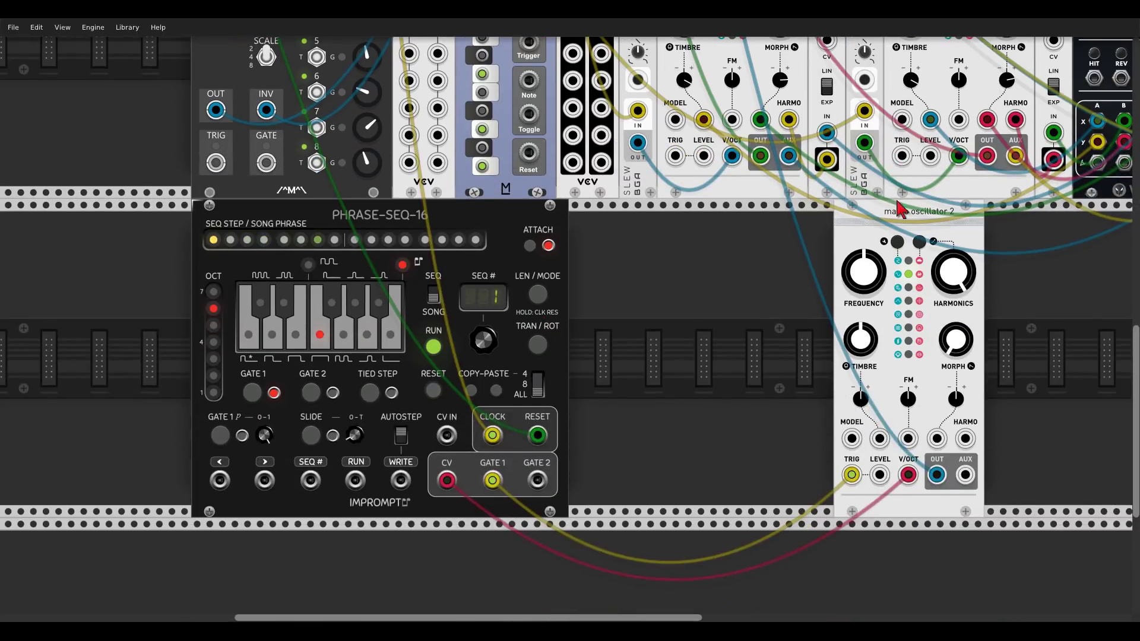
pyautogui.moveTo(891, 223); pyautogui.dragTo(626, 224)
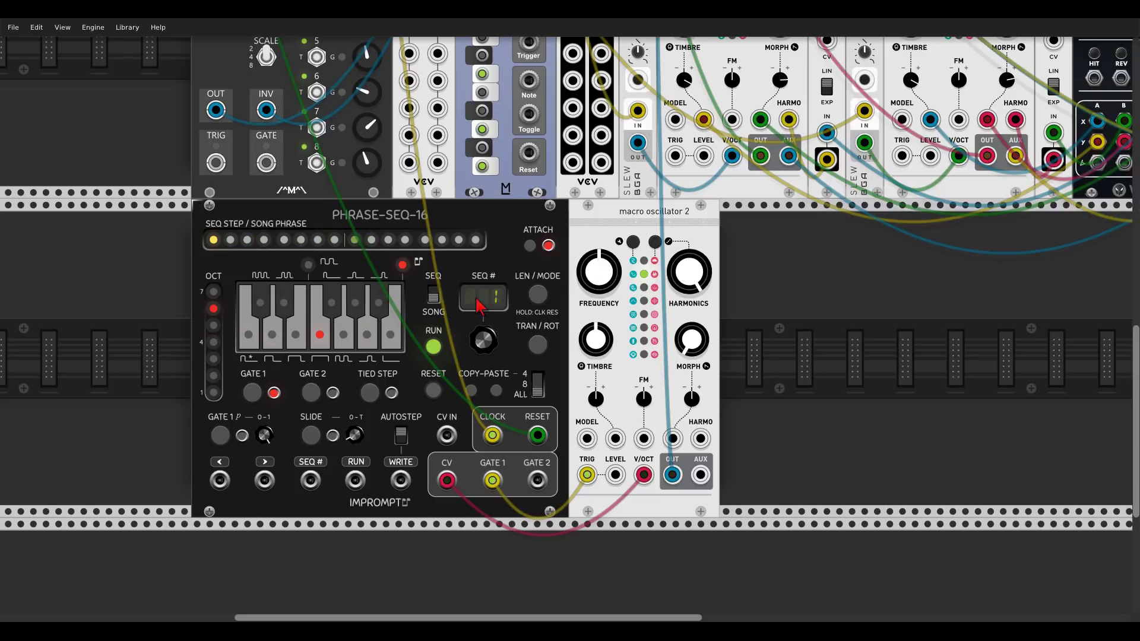
pyautogui.press('2')
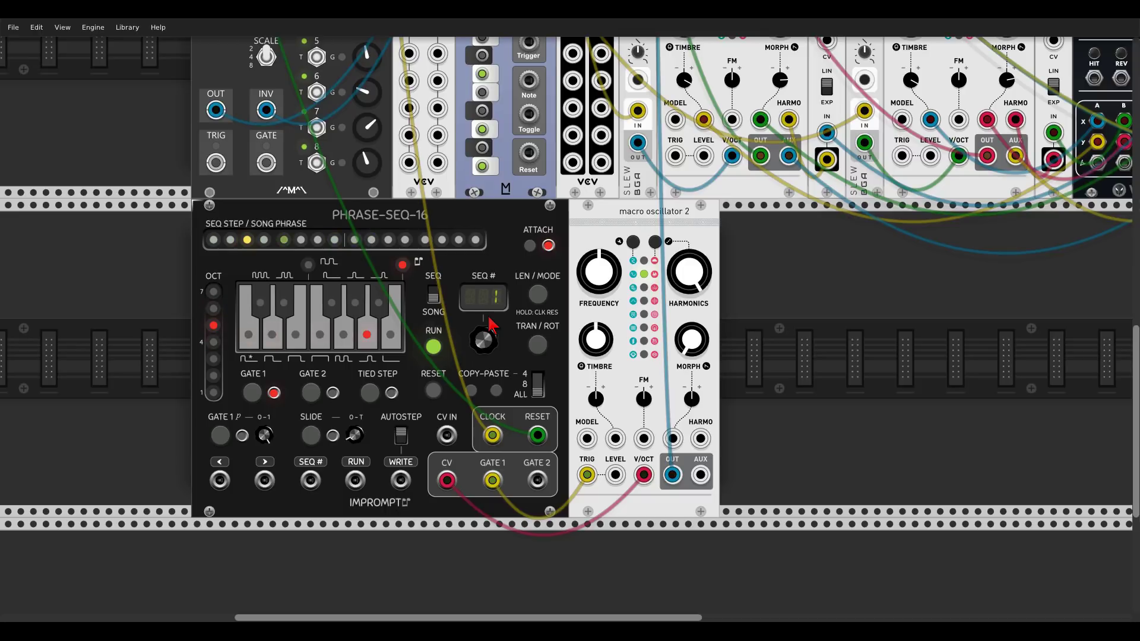
pyautogui.press('3')
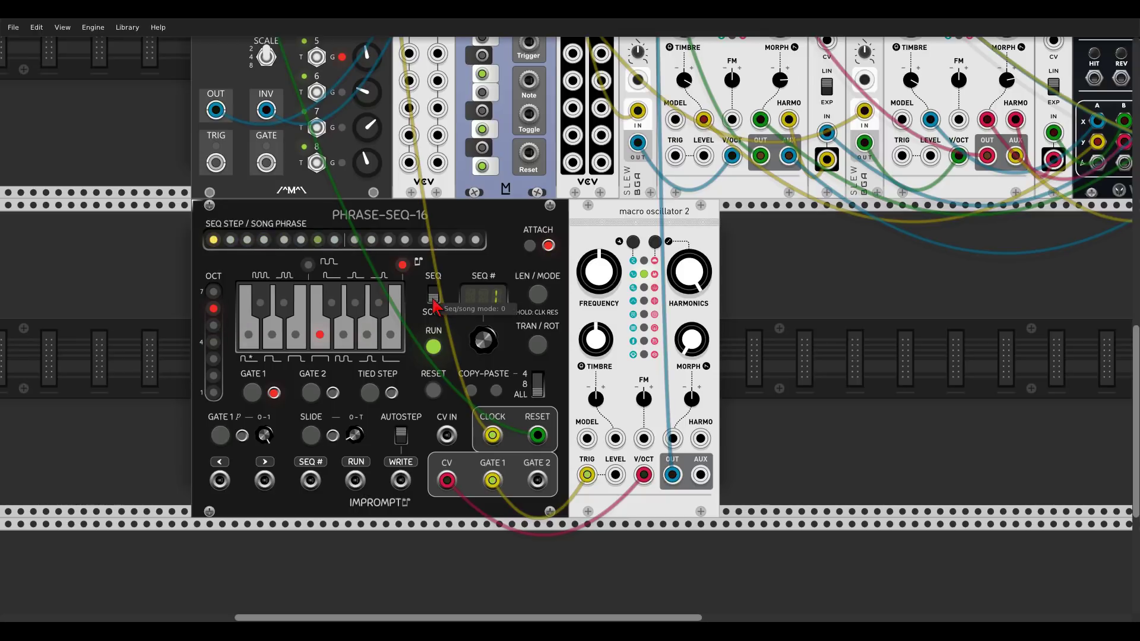
# In PHRASE-SEQ-16's sequence mode, transpose sequences 2 and 3 by +7, and return to song mode with ATTACH on.
pyautogui.click(434, 297)
pyautogui.moveTo(481, 334); pyautogui.dragTo(479, 330)
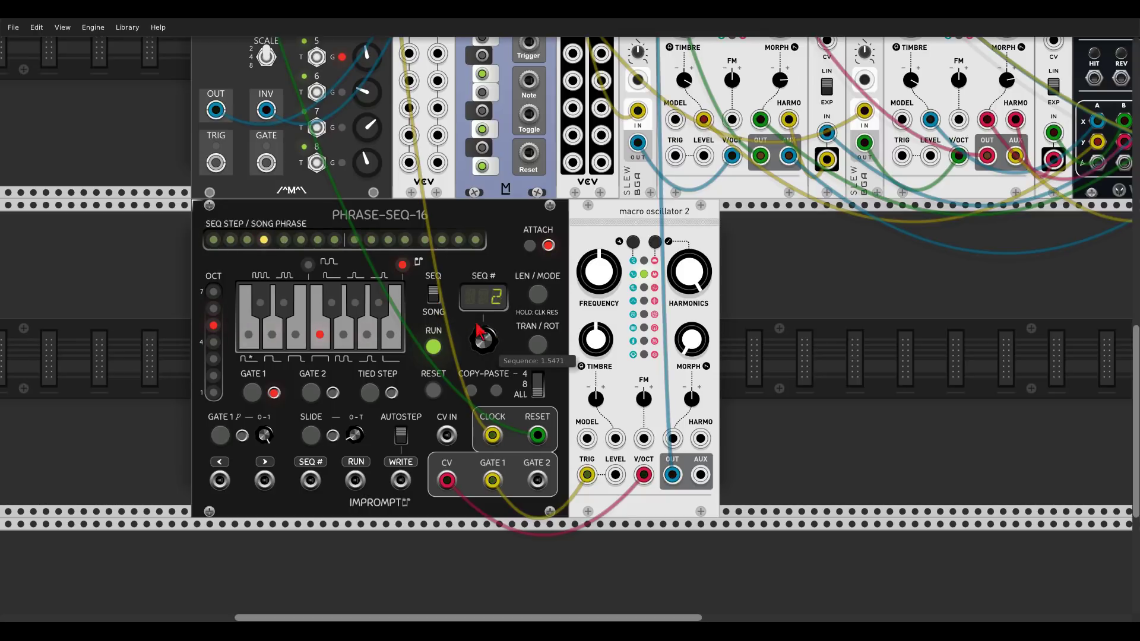
pyautogui.click(537, 345)
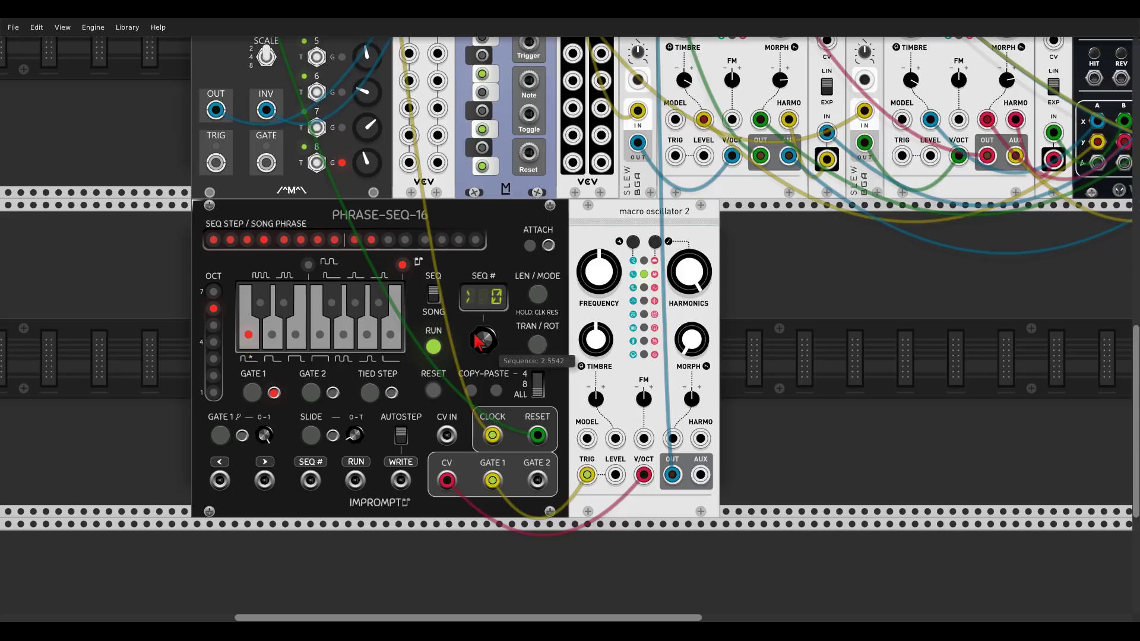
pyautogui.click(537, 345)
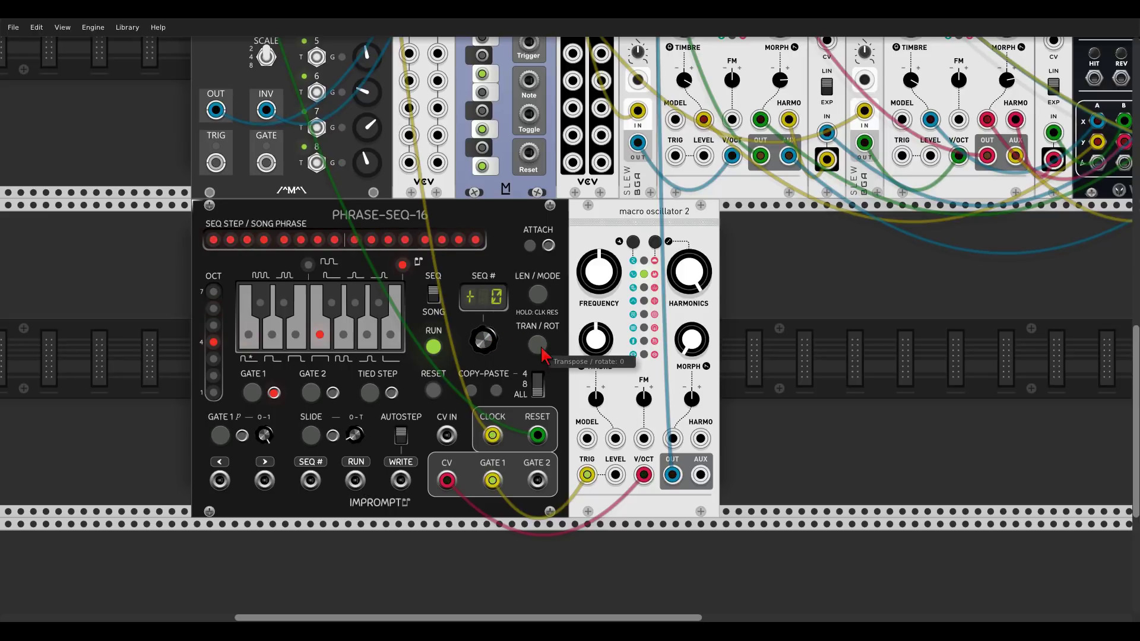
pyautogui.click(542, 348)
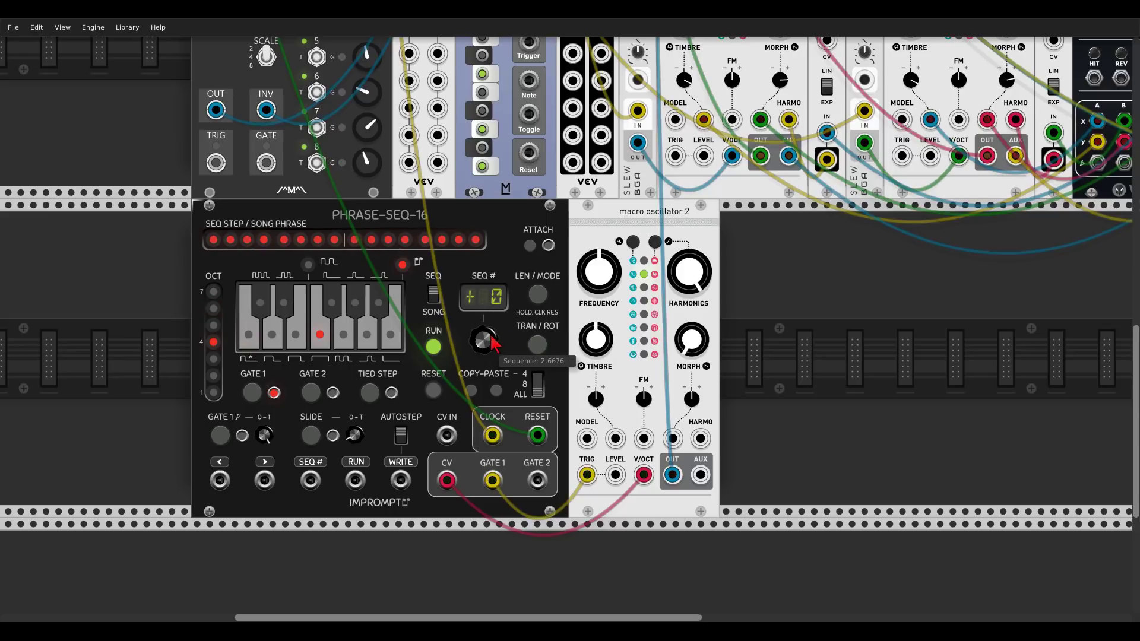
pyautogui.moveTo(488, 336); pyautogui.dragTo(488, 299)
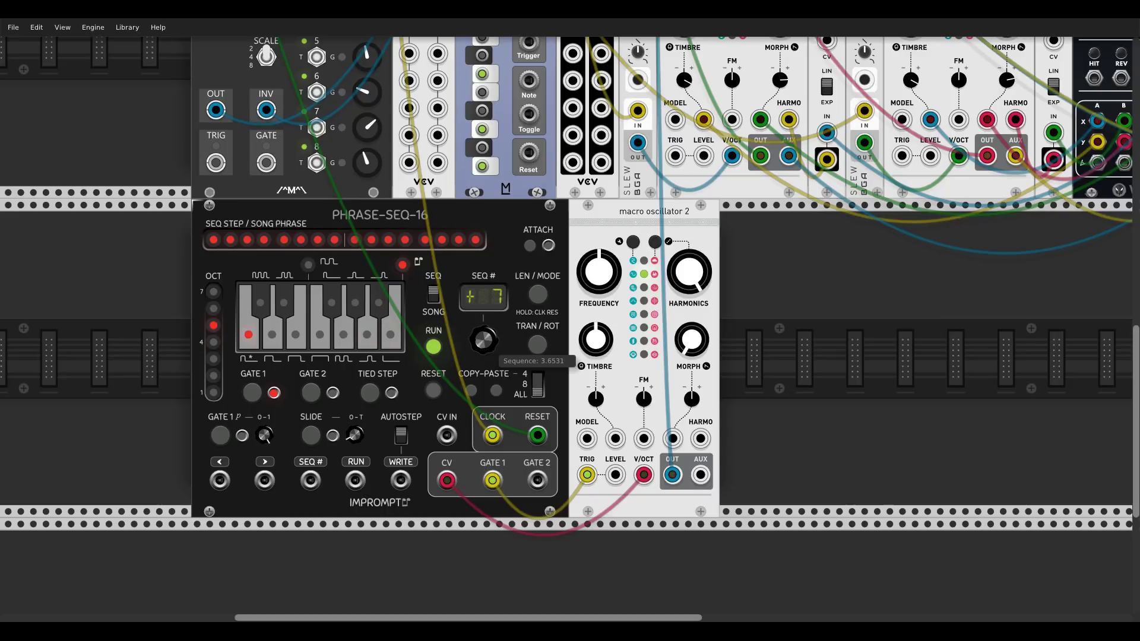
pyautogui.click(536, 343)
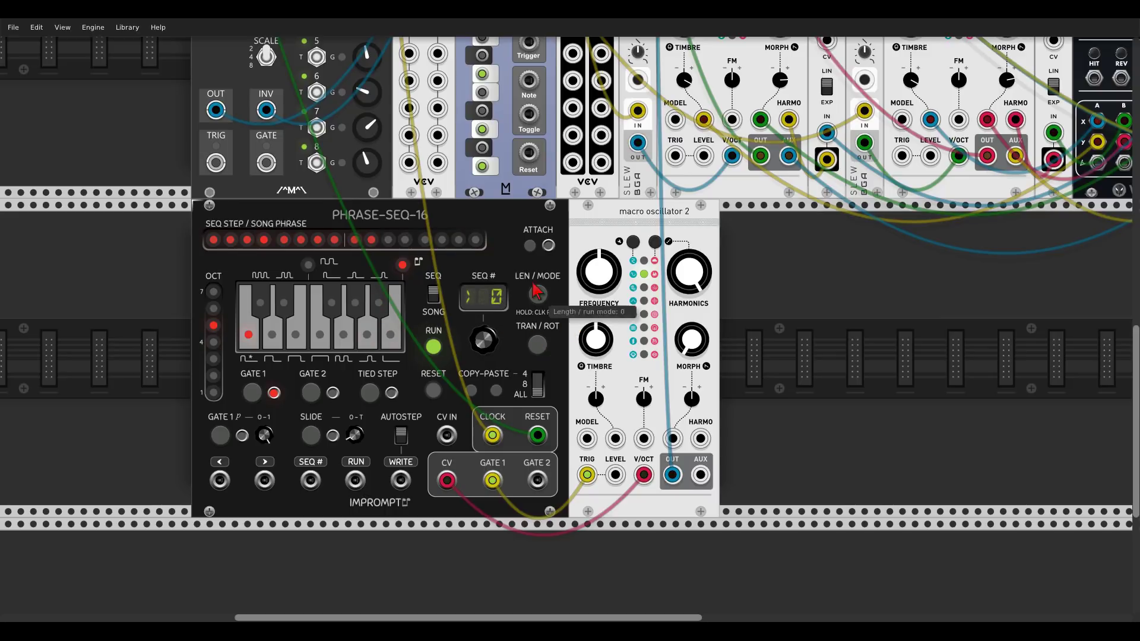
pyautogui.click(536, 343)
pyautogui.click(548, 245)
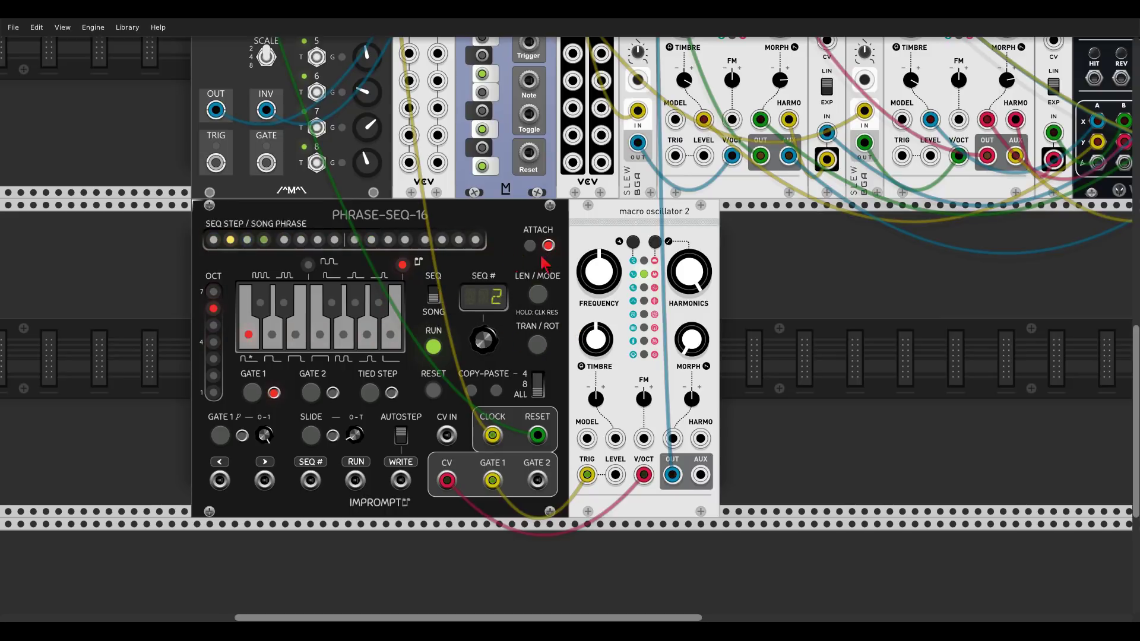
# Turn the third macro oscillator 2's HARMONICS down to about 0.45.
pyautogui.scroll(-5, 756, 291)
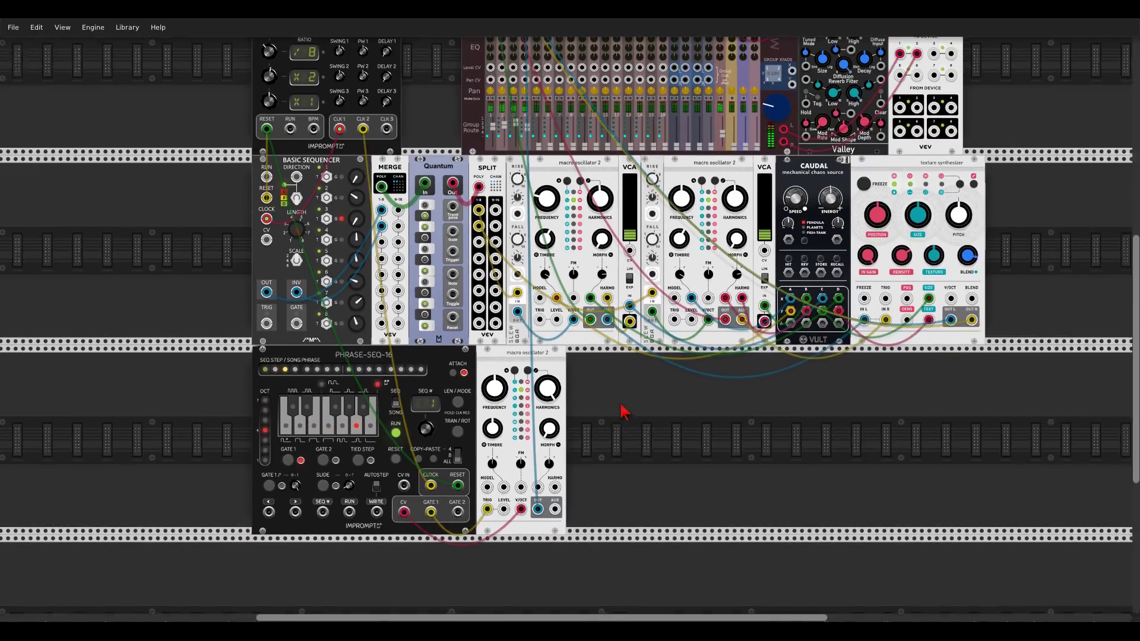
pyautogui.scroll(2, 611, 416)
pyautogui.hscroll(2, 611, 416)
pyautogui.scroll(-5, 487, 261)
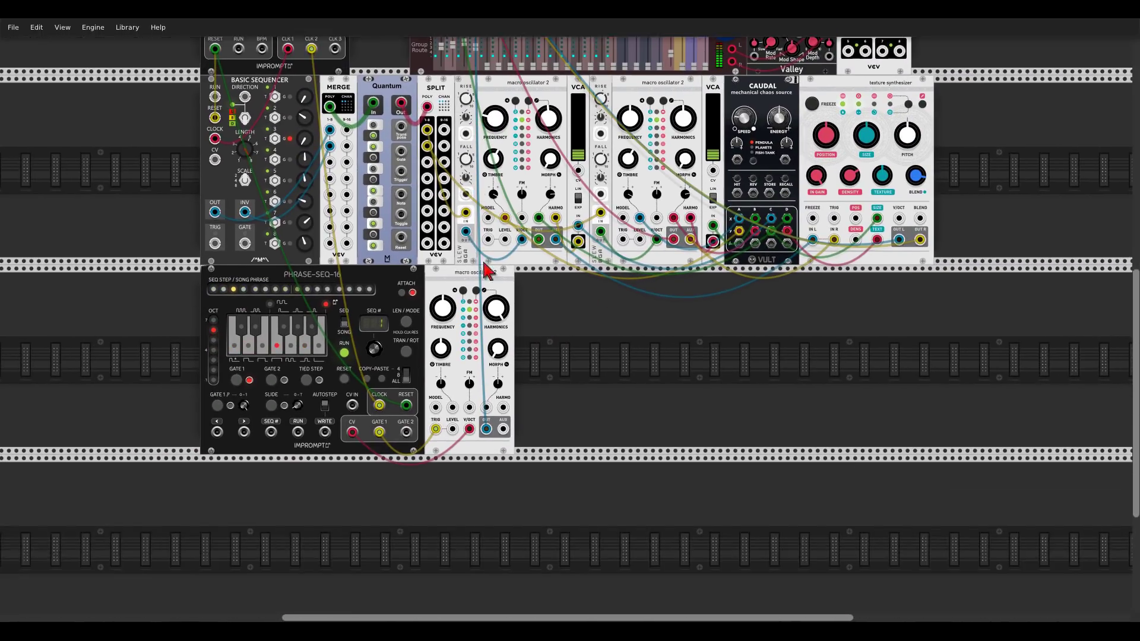
pyautogui.scroll(4, 485, 270)
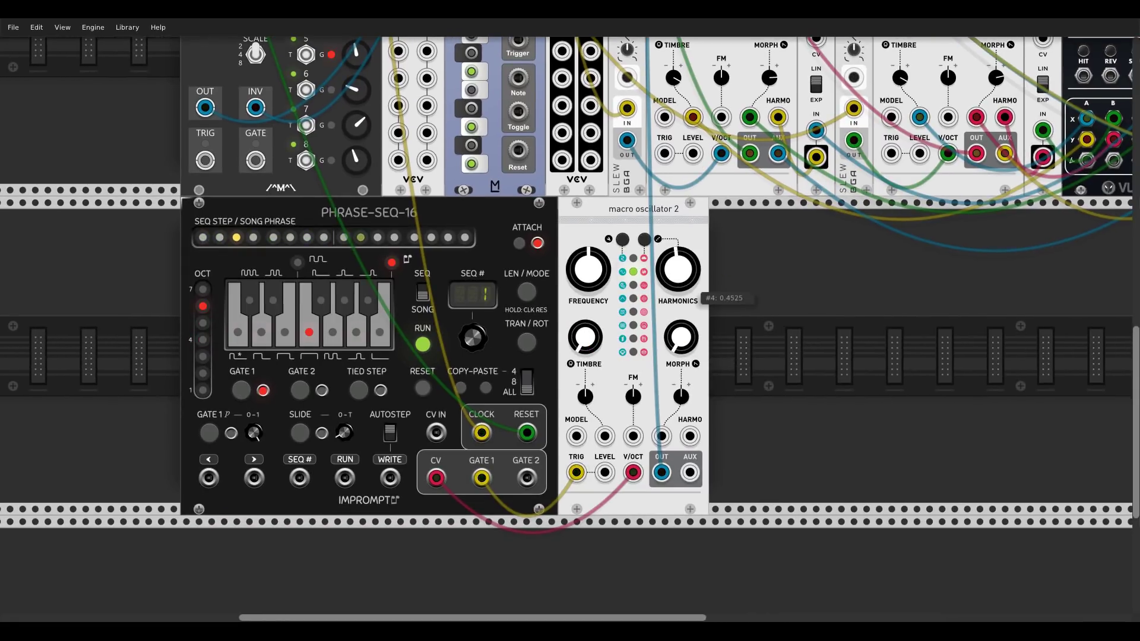
pyautogui.doubleClick(680, 269)
# Search the module library for "chron" and add the Alright Devices Chronoblob delay beside the third oscillator.
pyautogui.rightClick(762, 305)
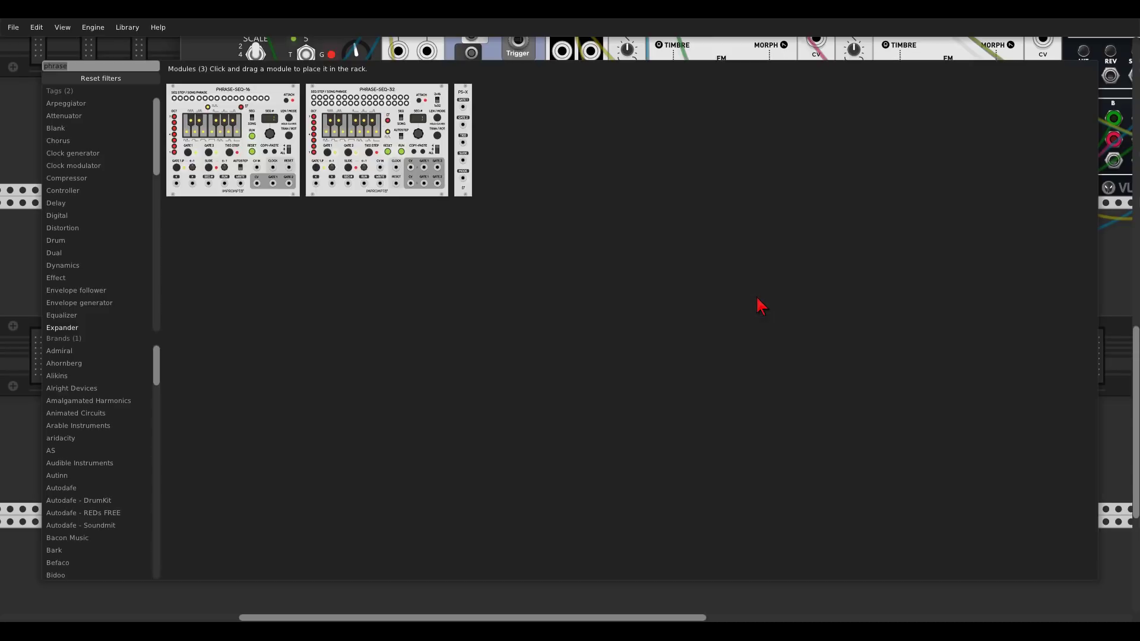
pyautogui.write('chron')
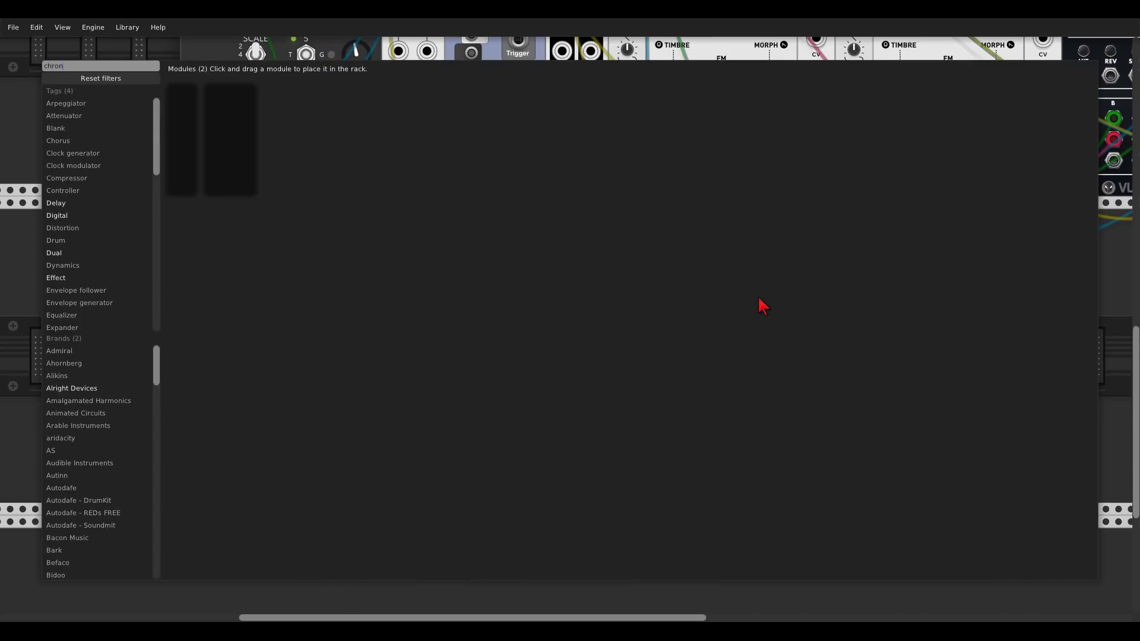
pyautogui.click(239, 116)
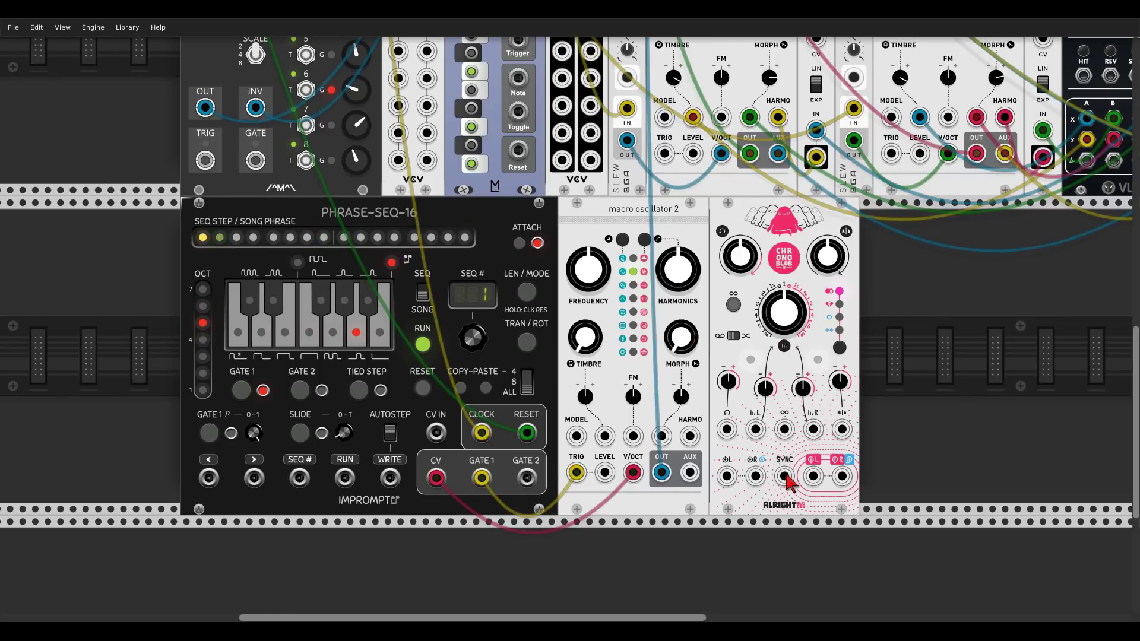
# Patch the lower macro oscillator 2's OUT and AUX through the Chronoblob delay into mixer channel 4, with GATE 1 feeding the delay's SYNC.
pyautogui.moveTo(784, 475); pyautogui.dragTo(480, 482)
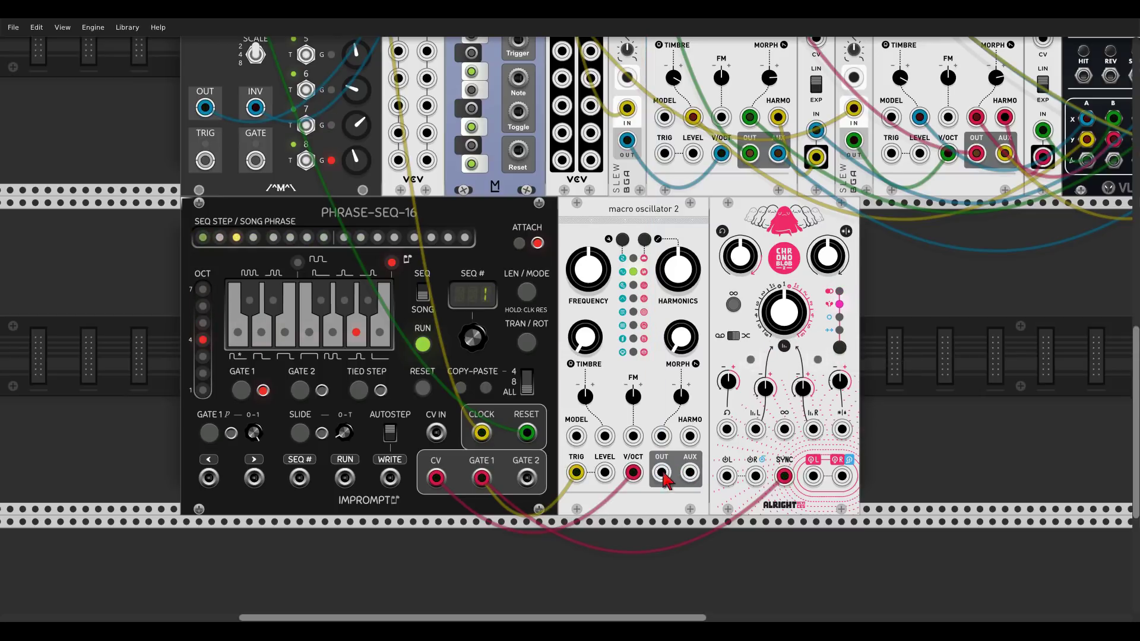
pyautogui.moveTo(662, 473); pyautogui.dragTo(754, 476)
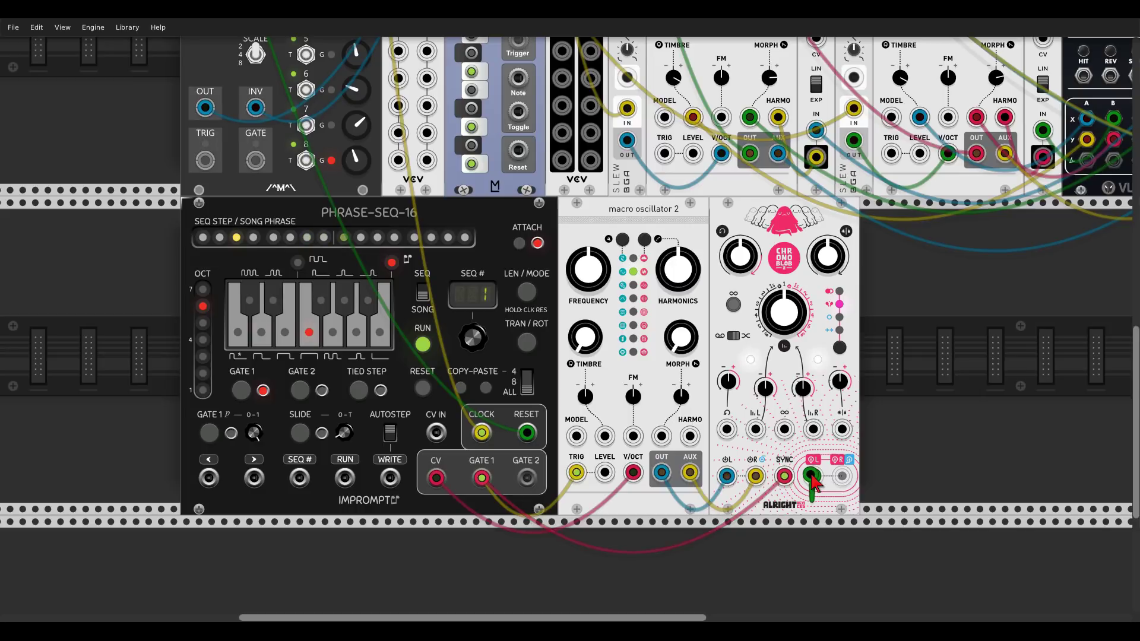
pyautogui.scroll(10, 813, 484)
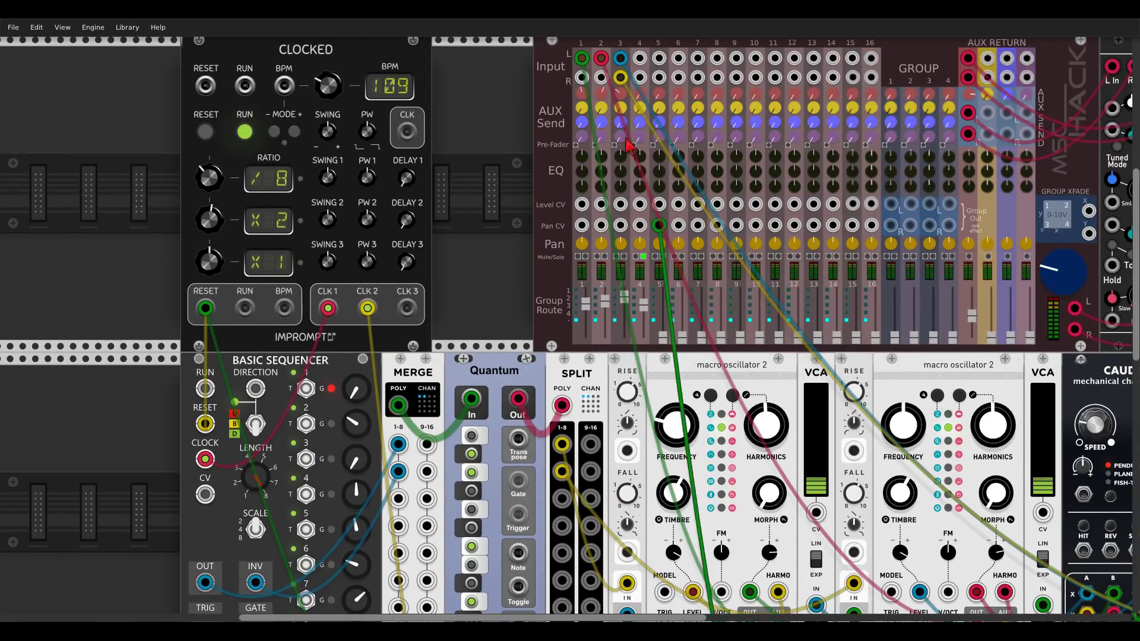
pyautogui.moveTo(625, 137); pyautogui.dragTo(841, 475)
pyautogui.scroll(-10, 653, 95)
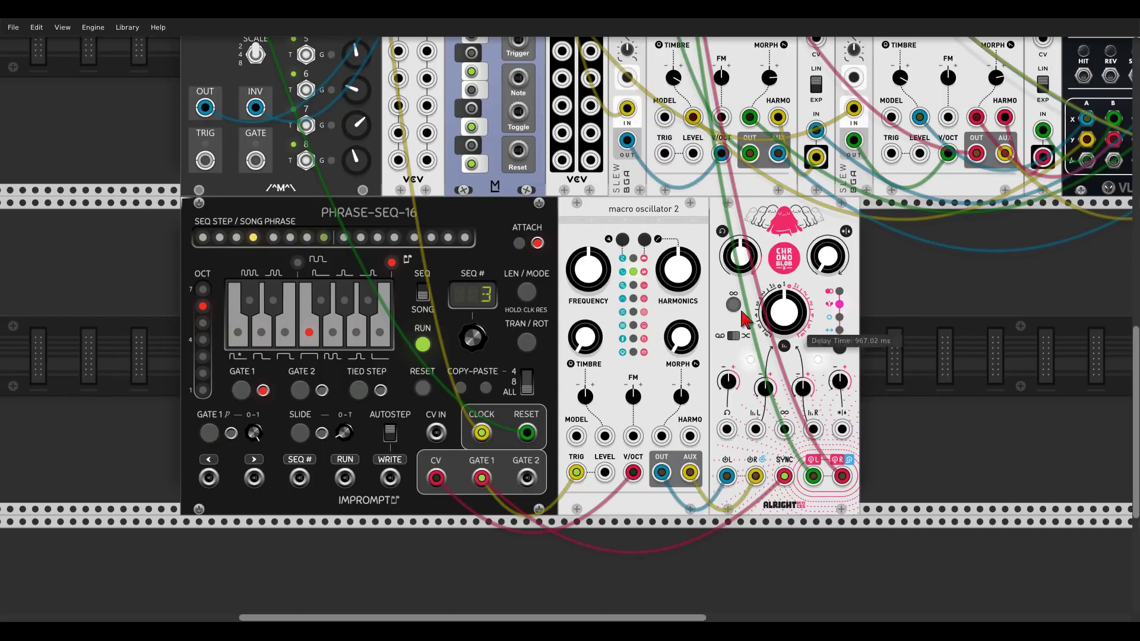
# Adjust the MORPH and TIMBRE of the lower macro oscillator 2 and set its HARMONICS to about 0.632.
pyautogui.moveTo(680, 342); pyautogui.dragTo(680, 283)
pyautogui.moveTo(686, 281); pyautogui.dragTo(686, 267)
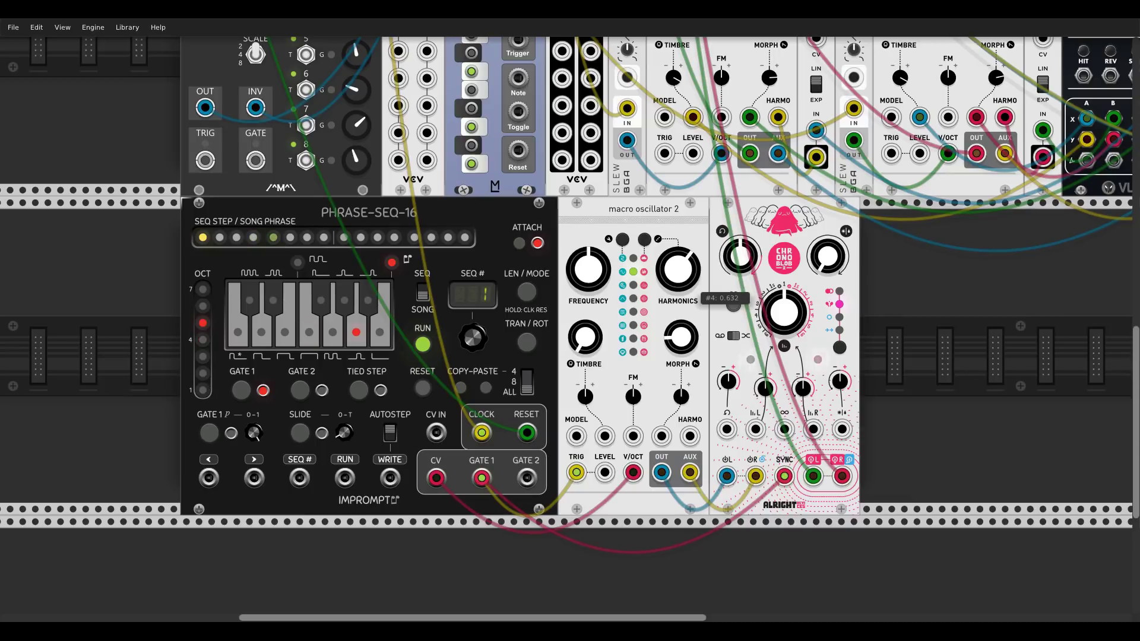
pyautogui.moveTo(592, 345); pyautogui.dragTo(591, 291)
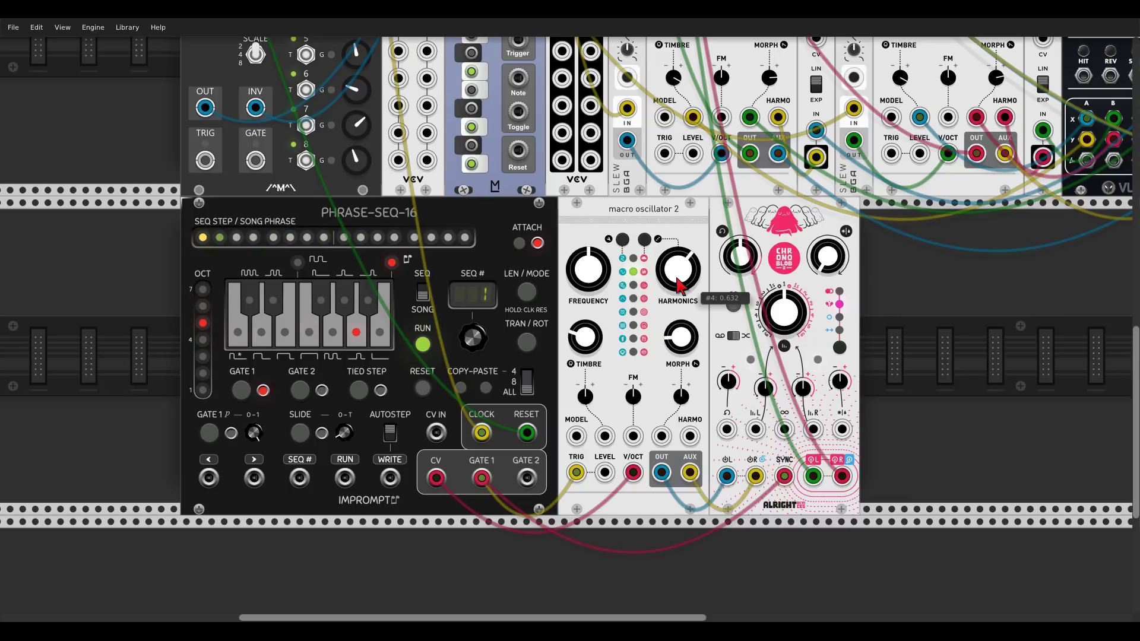
# Set the AUX 1 send level of mixer channel 4 to about 0.65.
pyautogui.scroll(15, 641, 339)
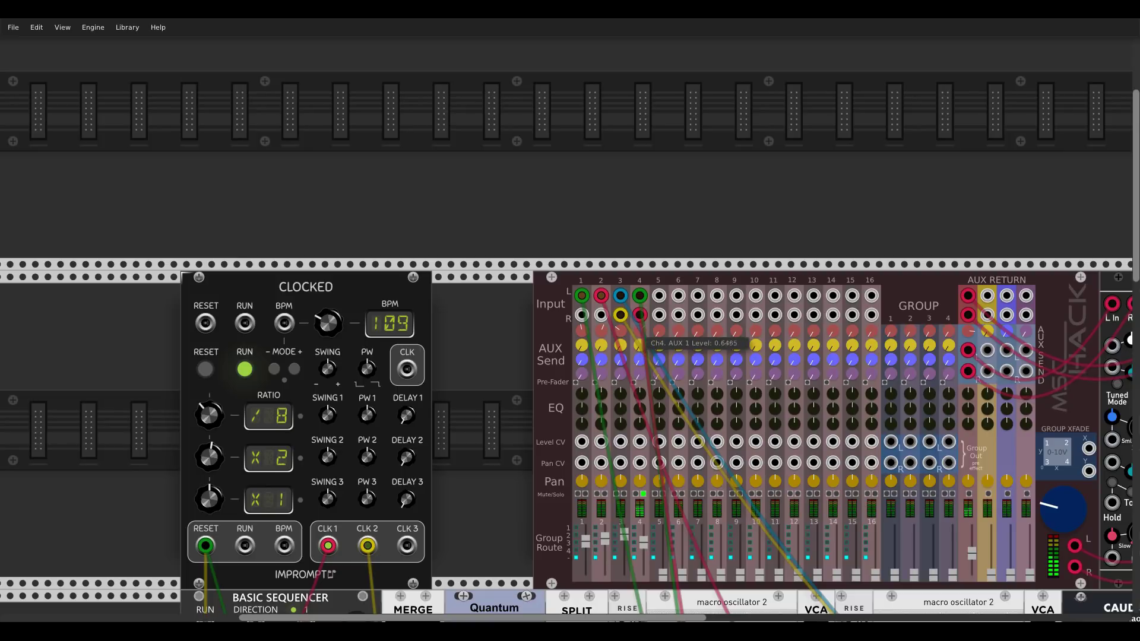
pyautogui.scroll(-20, 639, 344)
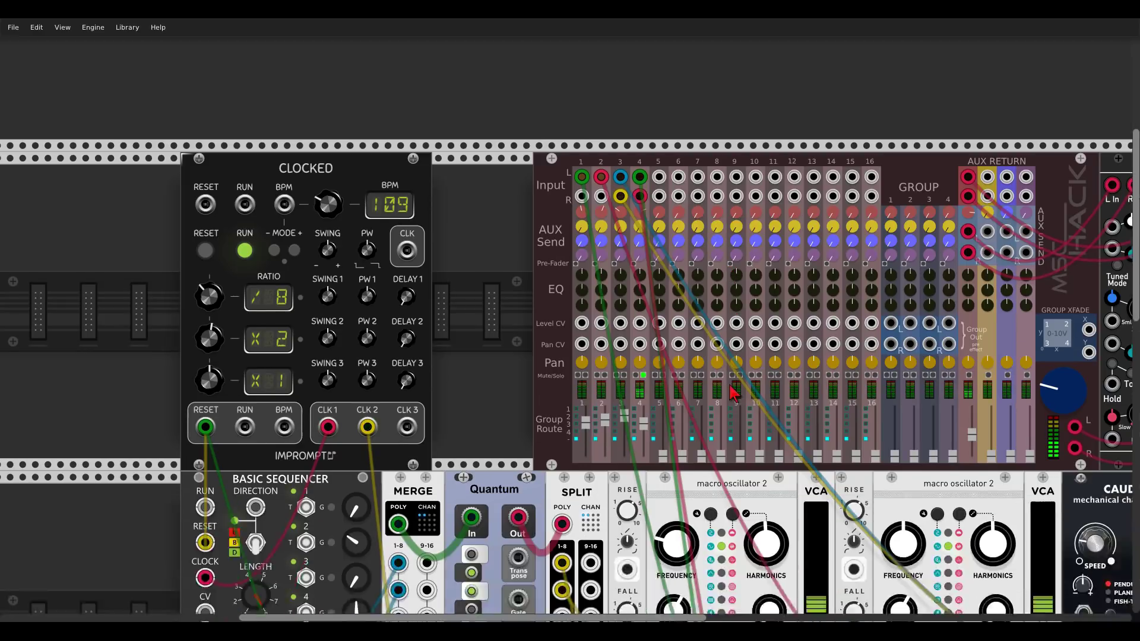
pyautogui.scroll(2, 807, 284)
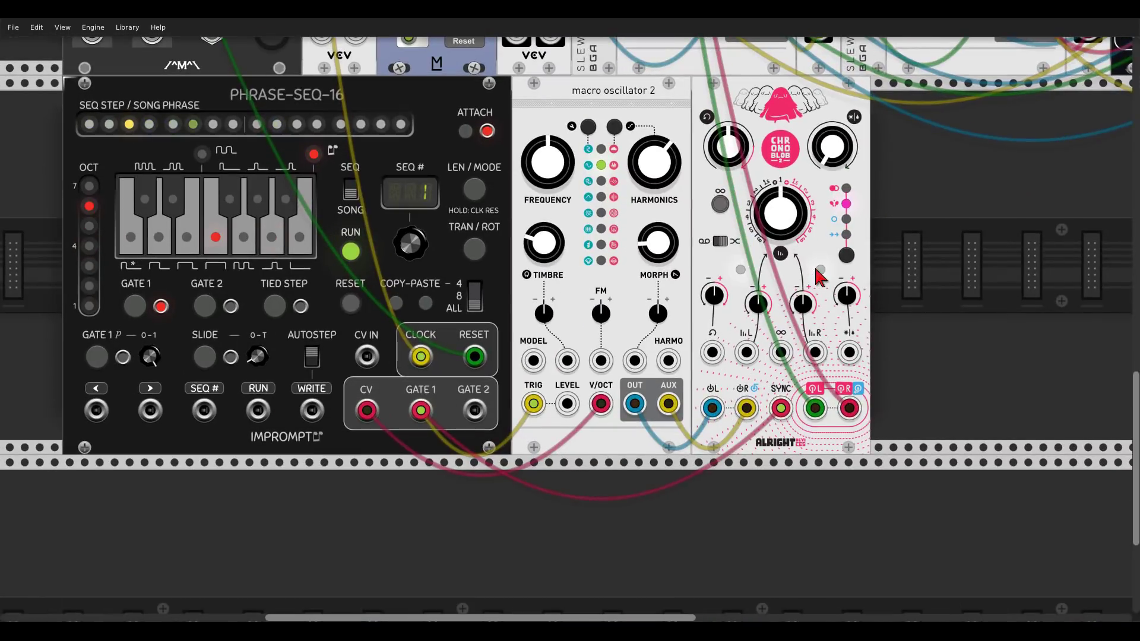
# Adjust the Chronoblob's delay time and mix, with feedback at about 49% and R Delay Time CV at about 23%.
pyautogui.moveTo(794, 218)
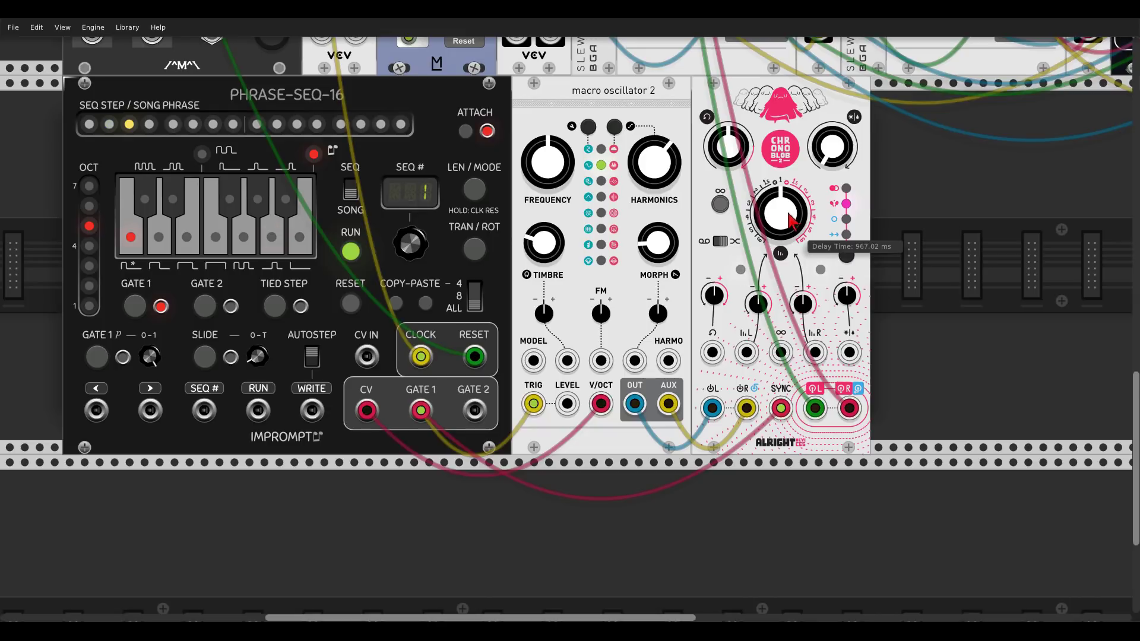
pyautogui.moveTo(787, 214); pyautogui.dragTo(843, 157)
pyautogui.scroll(1, 787, 214)
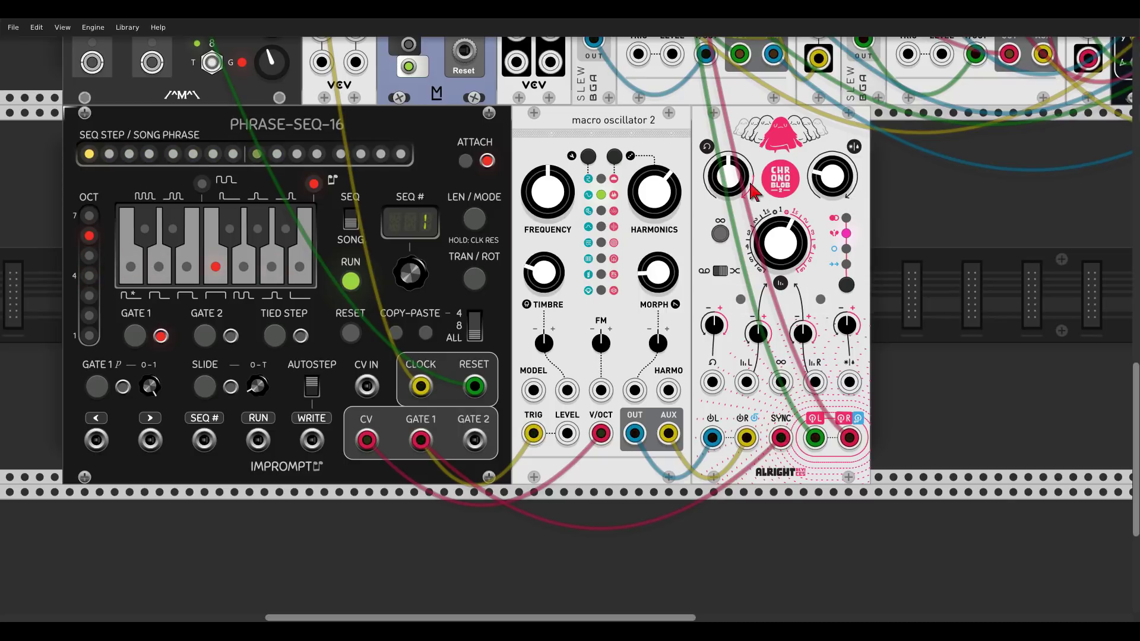
pyautogui.moveTo(727, 176); pyautogui.dragTo(727, 168)
pyautogui.moveTo(819, 184); pyautogui.dragTo(819, 177)
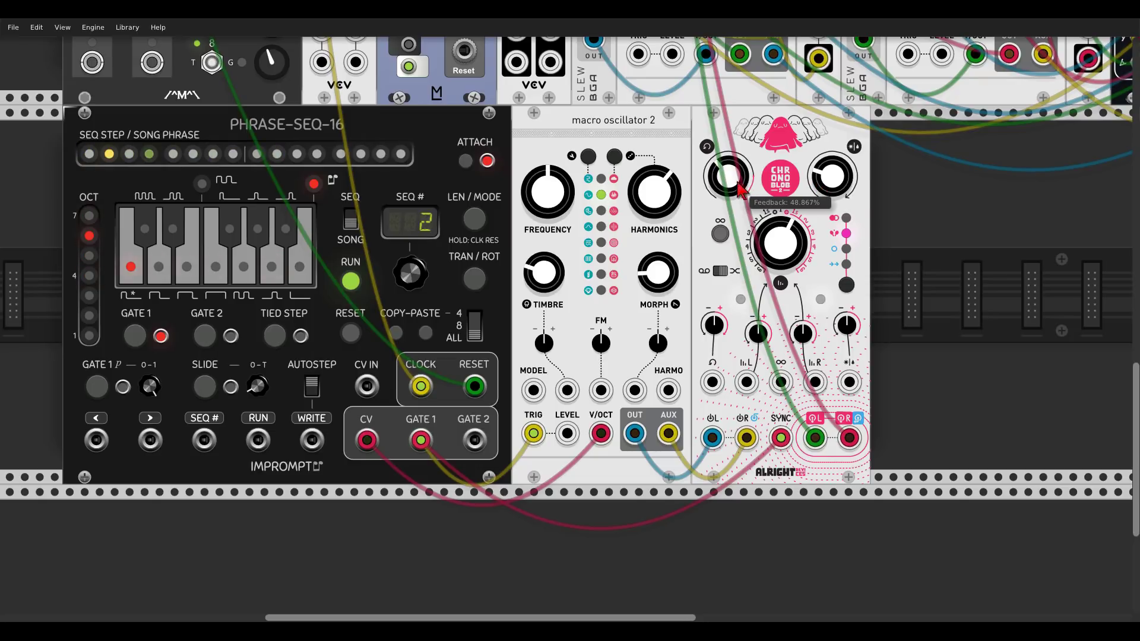
pyautogui.moveTo(798, 335); pyautogui.dragTo(799, 324)
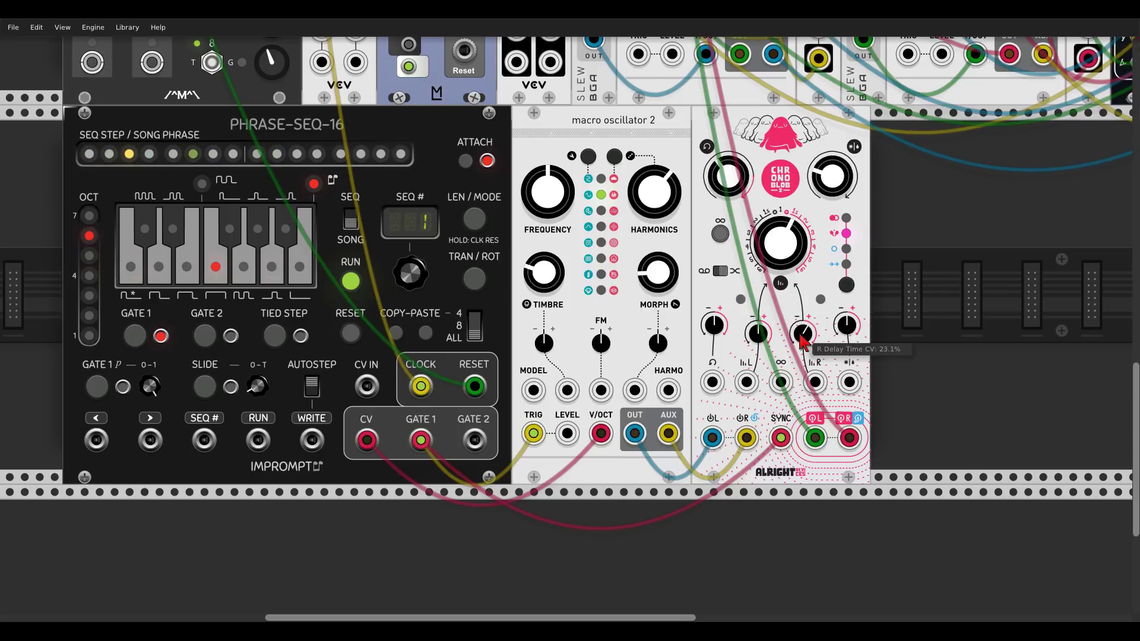
# Balance the mixer faders, setting channel 3's level to about 0.635 and channel 4's level to about 0.648.
pyautogui.scroll(-3, 803, 342)
pyautogui.scroll(5, 857, 592)
pyautogui.click(599, 184)
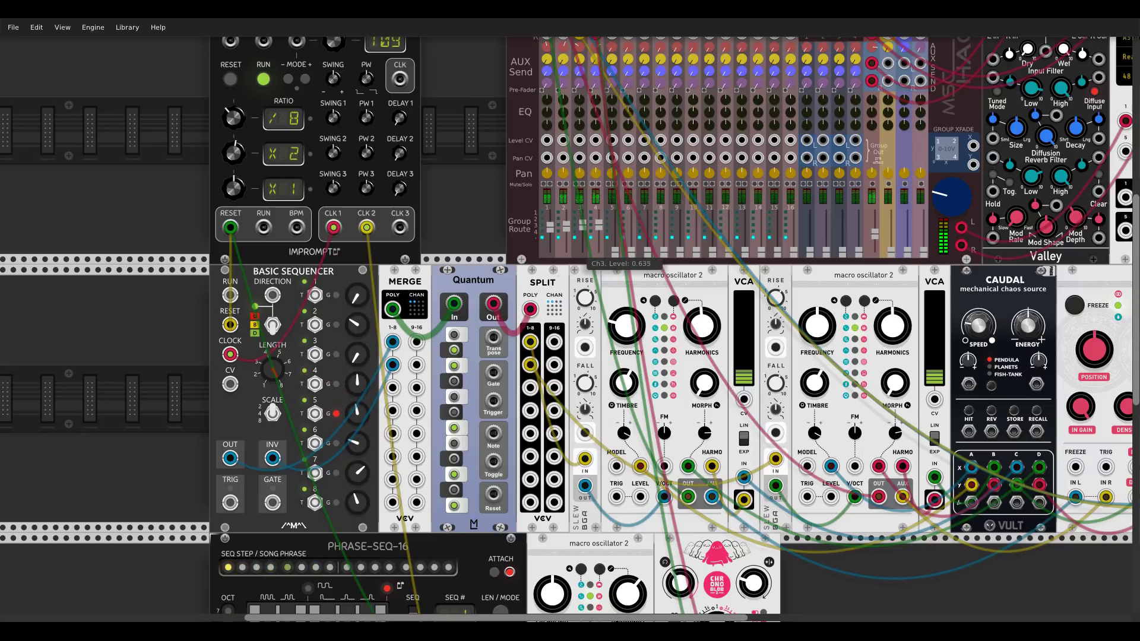
pyautogui.moveTo(566, 227); pyautogui.dragTo(566, 227)
pyautogui.scroll(2, 557, 234)
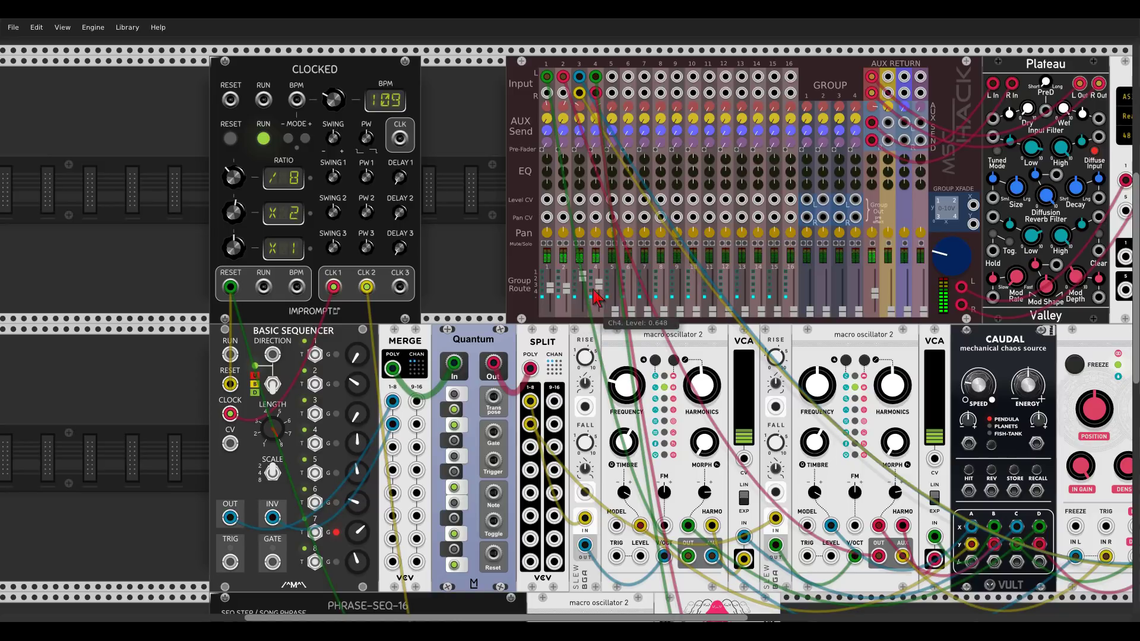
# Set the FREQUENCY of the lower macro oscillator 2 to -1.
pyautogui.scroll(-10, 551, 297)
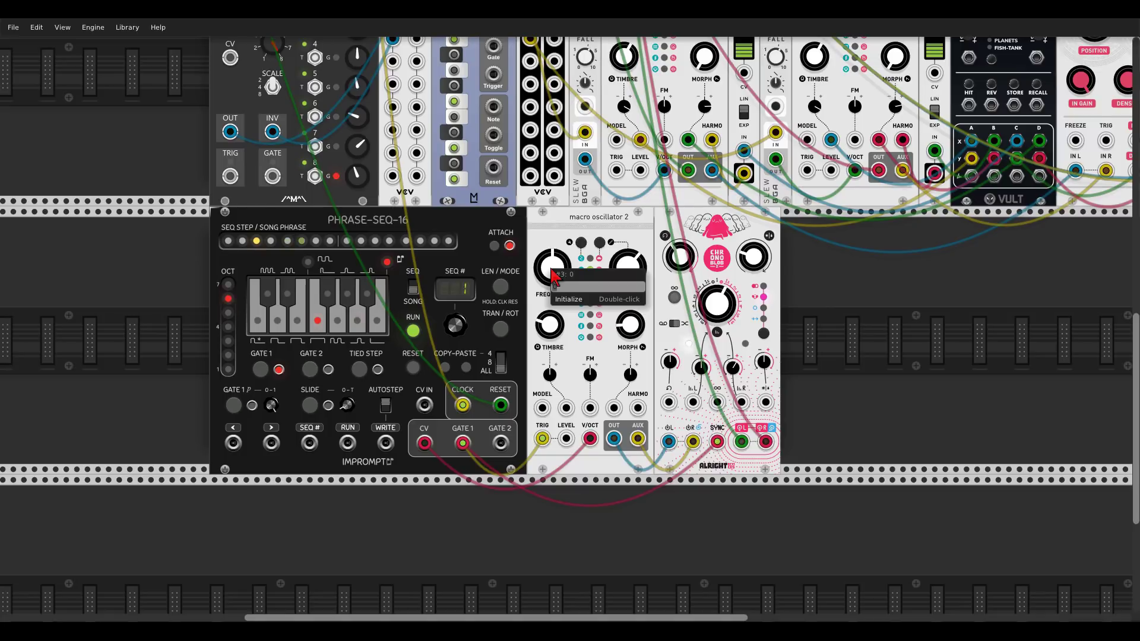
pyautogui.write('-1')
pyautogui.press('Return')
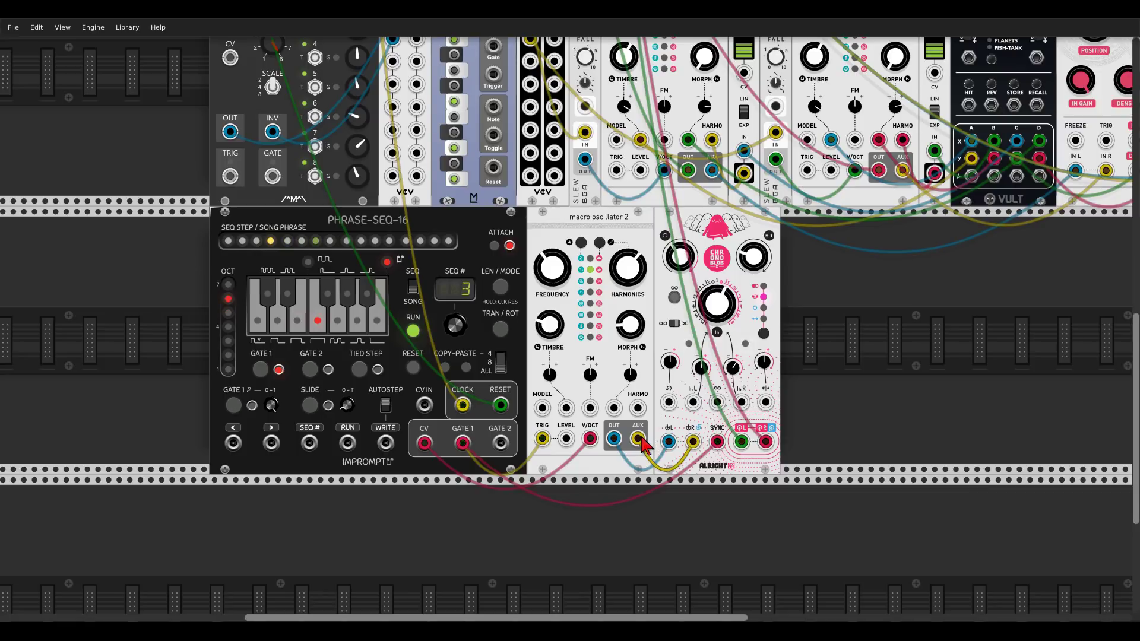
# Disconnect the lower oscillator's AUX output from the Chronoblob and set the oscillator's MORPH to about 0.37.
pyautogui.press('Delete')
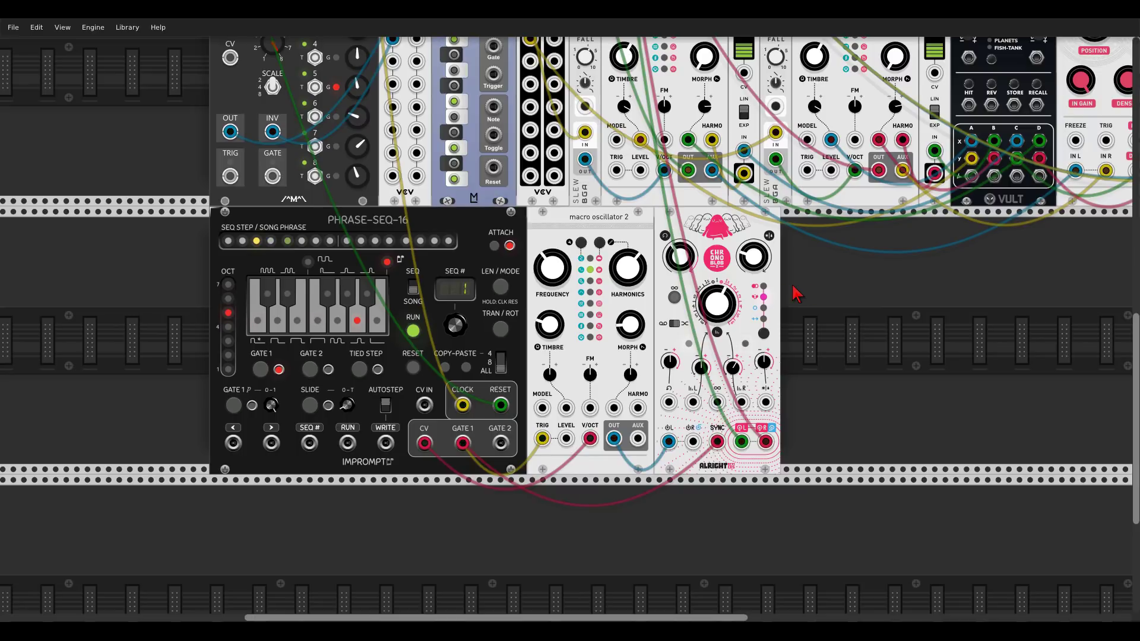
pyautogui.moveTo(752, 257); pyautogui.dragTo(752, 268)
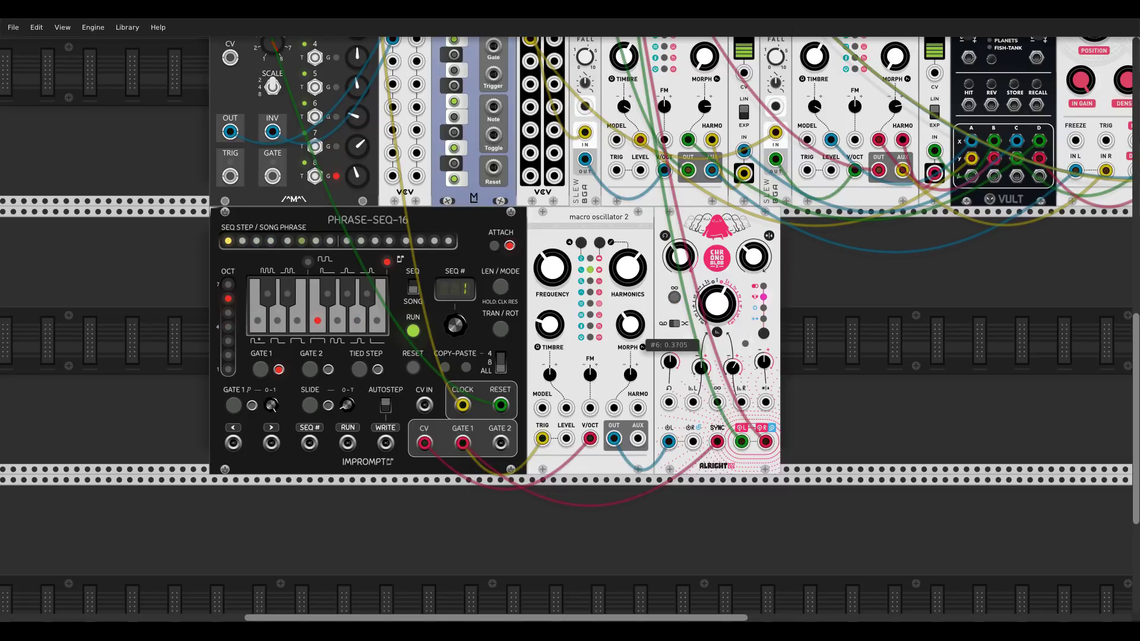
# Patch the A, B and C outputs of Caudal's lowest row to the lower macro oscillator 2's MORPH, TIMBRE and HARMO inputs respectively.
pyautogui.moveTo(923, 288); pyautogui.dragTo(738, 356)
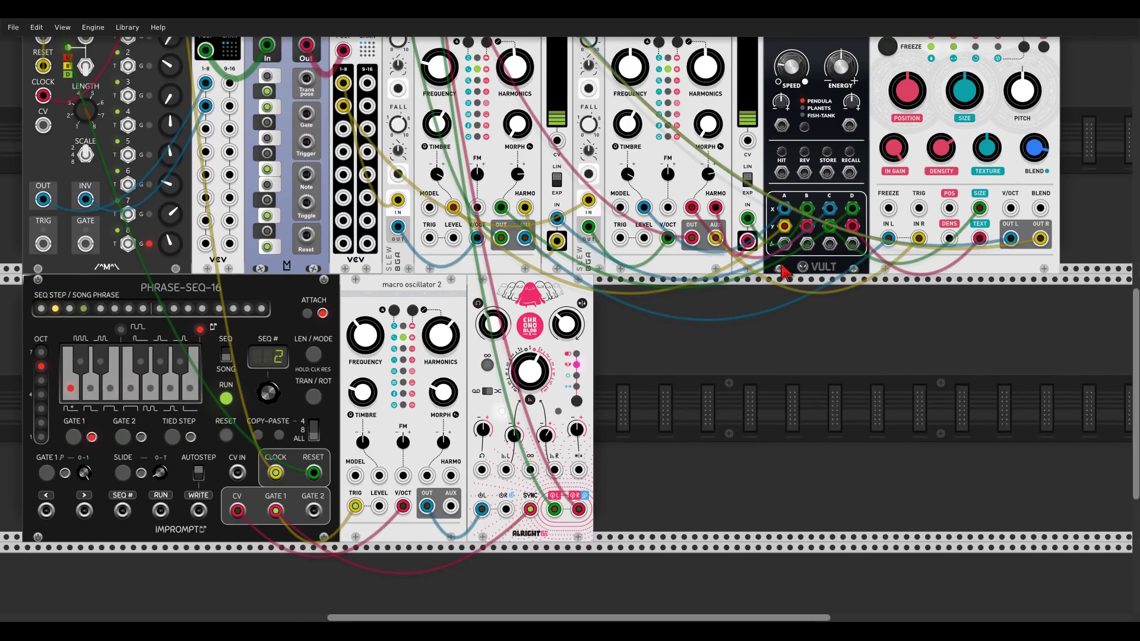
pyautogui.moveTo(784, 243); pyautogui.dragTo(426, 475)
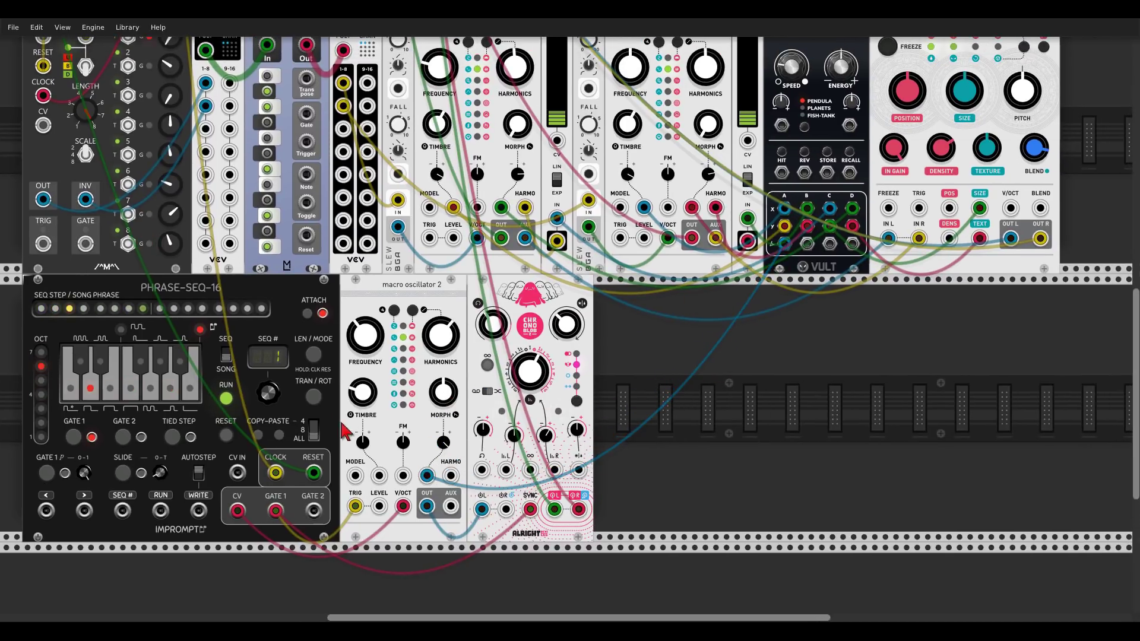
pyautogui.moveTo(379, 475); pyautogui.dragTo(807, 243)
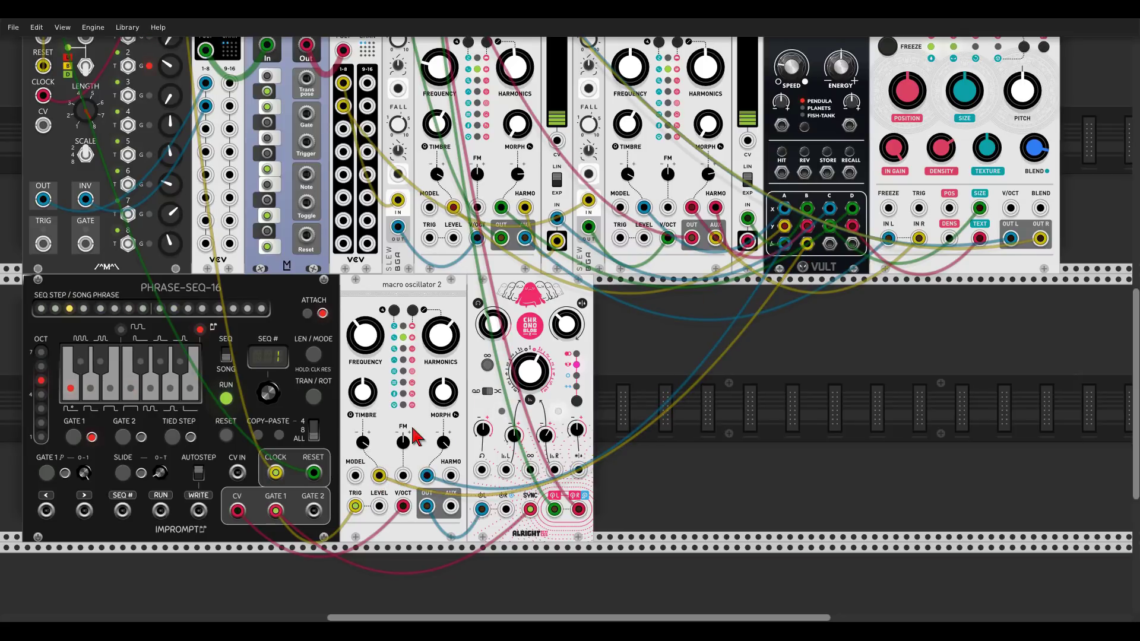
pyautogui.moveTo(445, 356); pyautogui.dragTo(445, 359)
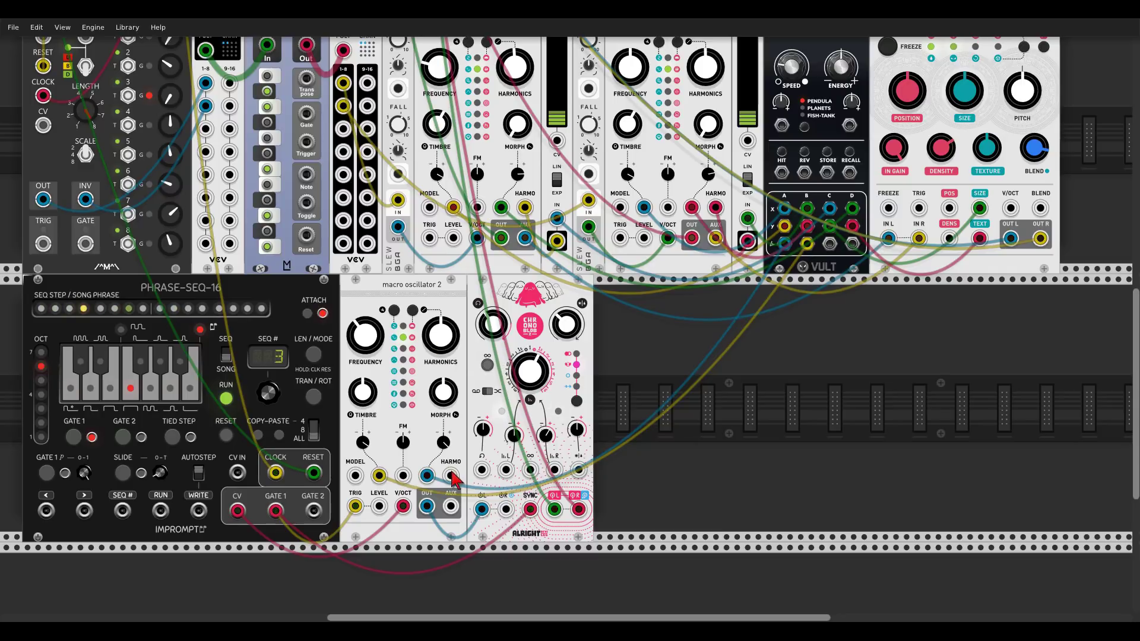
pyautogui.moveTo(451, 475); pyautogui.dragTo(830, 243)
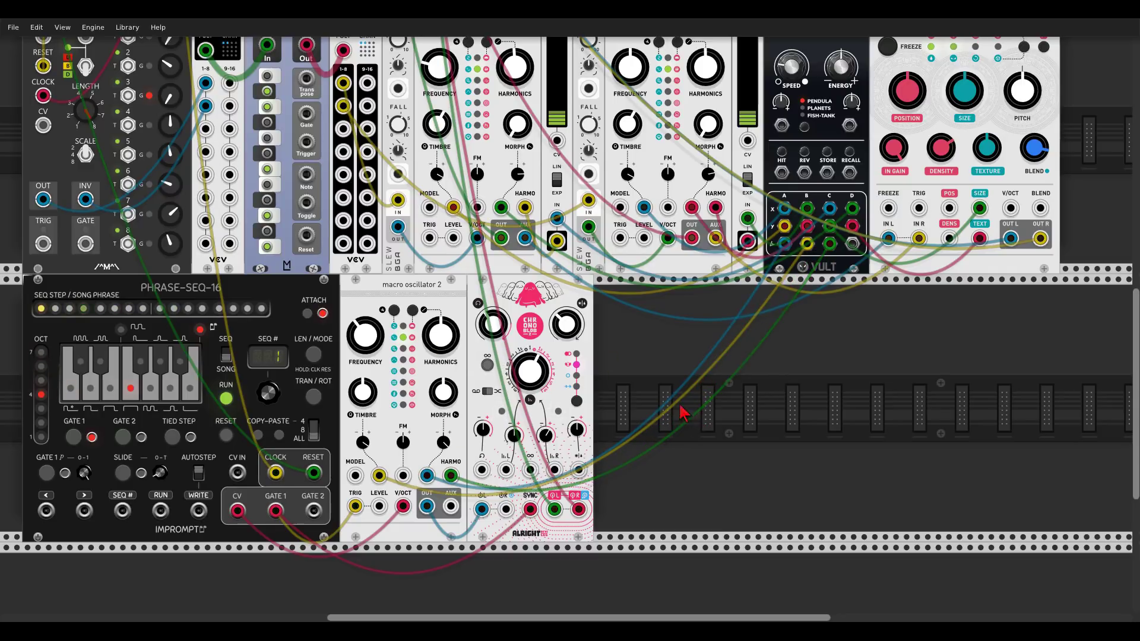
# Adjust the modulation attenuverters of the lower macro oscillator 2.
pyautogui.moveTo(674, 396); pyautogui.dragTo(859, 352)
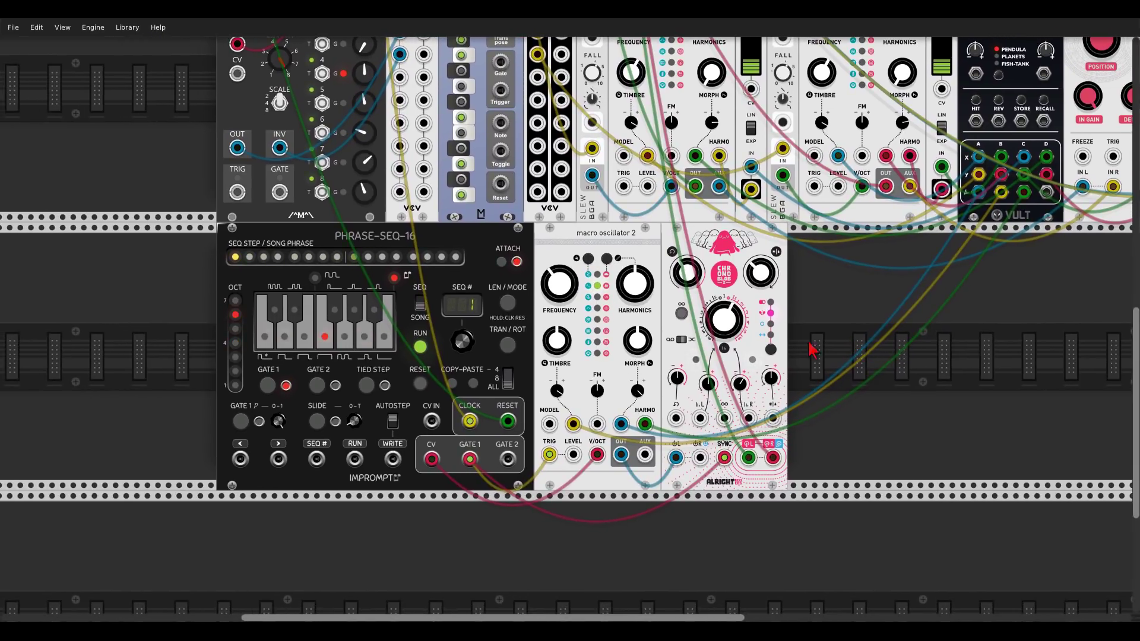
pyautogui.moveTo(637, 391)
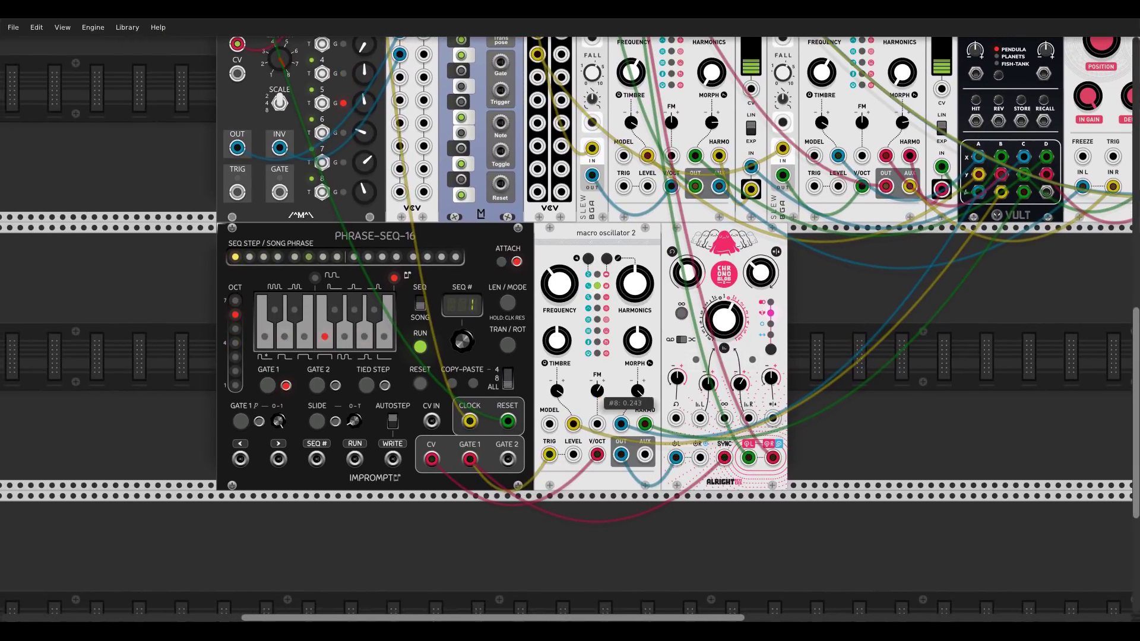
pyautogui.moveTo(597, 396)
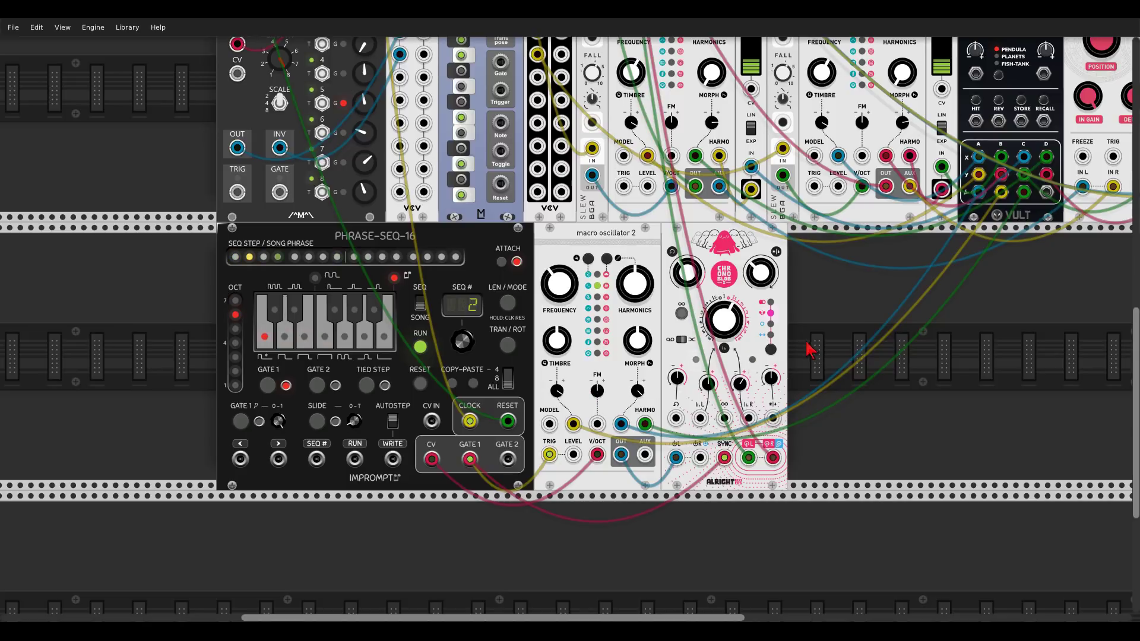
# Use LPG response/decay editing on the lower macro oscillator 2 to set the decay to about 0.33, and turn that editing mode off.
pyautogui.scroll(2, 626, 324)
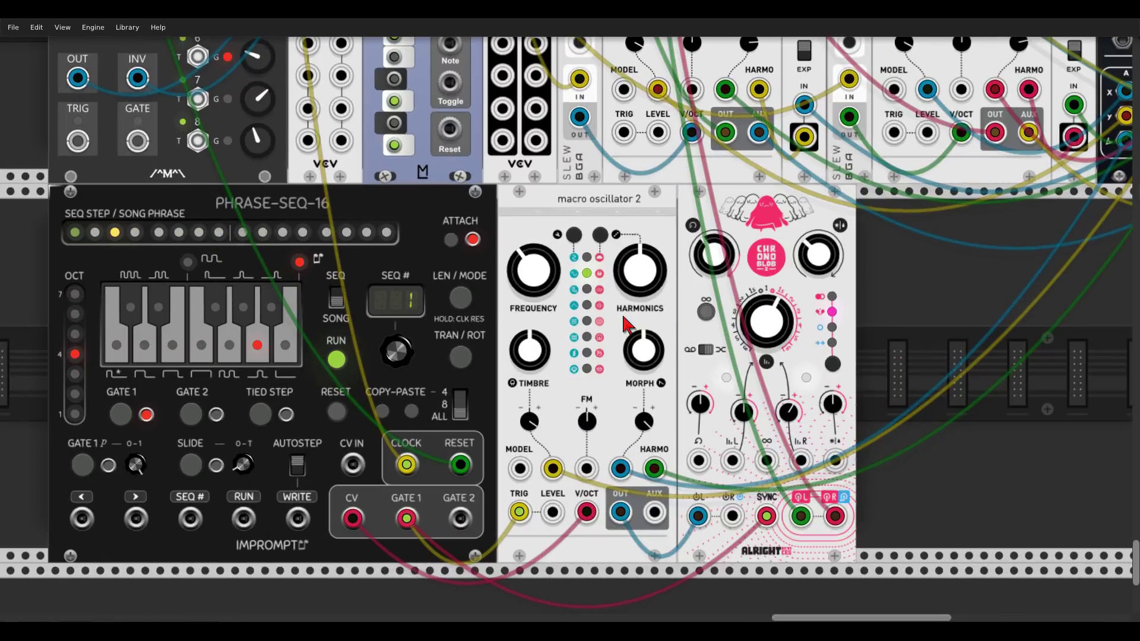
pyautogui.rightClick(625, 251)
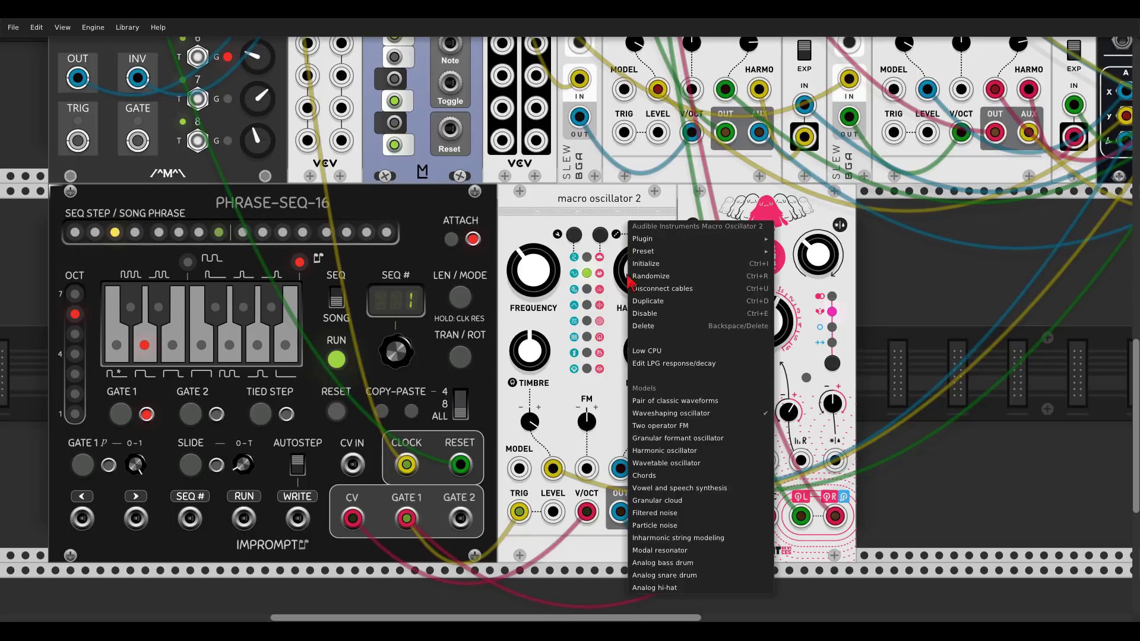
pyautogui.click(644, 364)
pyautogui.moveTo(644, 363)
pyautogui.moveTo(644, 356); pyautogui.dragTo(644, 484)
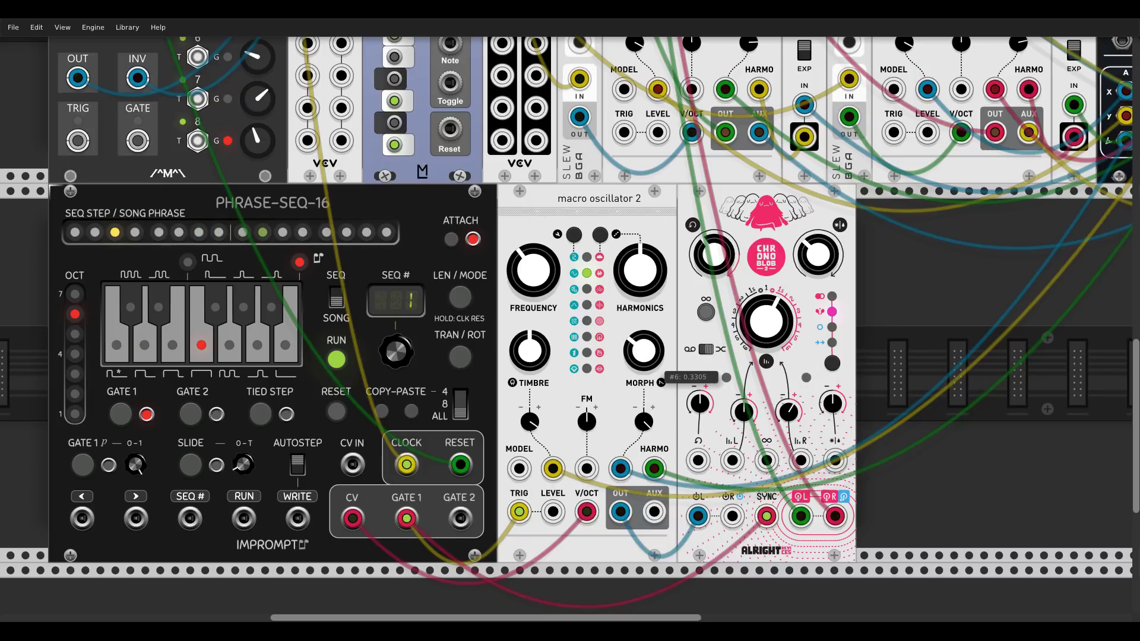
pyautogui.rightClick(648, 316)
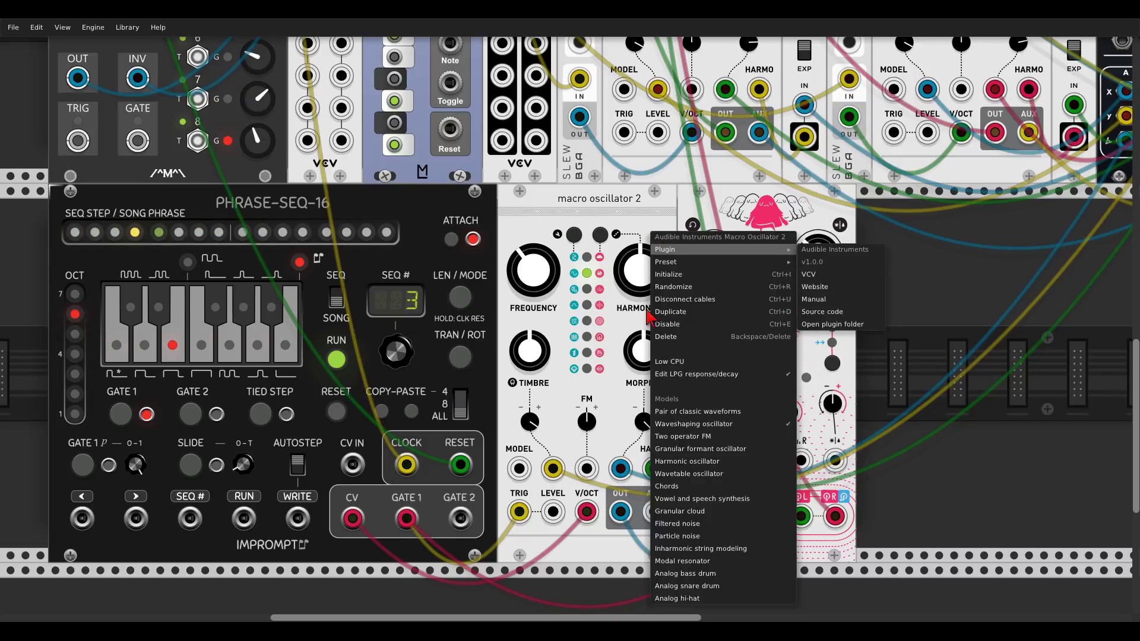
pyautogui.click(666, 376)
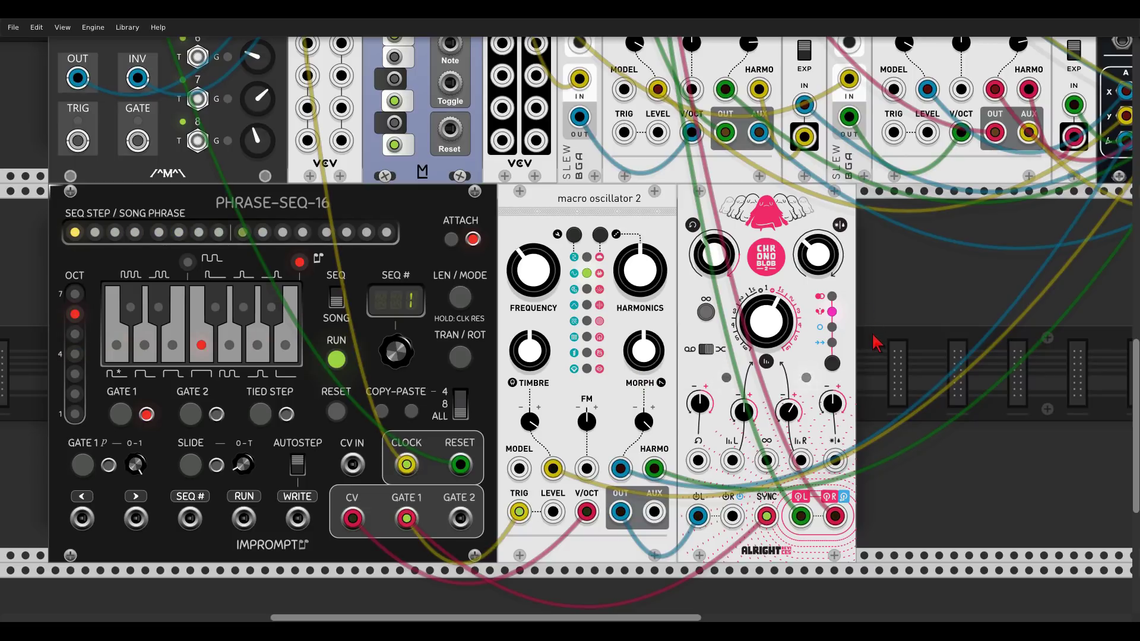
# Move the Chronoblob away from the macro oscillator 2 and insert an AD envelope module between them, searching the modules for "eg".
pyautogui.scroll(-1, 873, 314)
pyautogui.moveTo(750, 226); pyautogui.dragTo(833, 233)
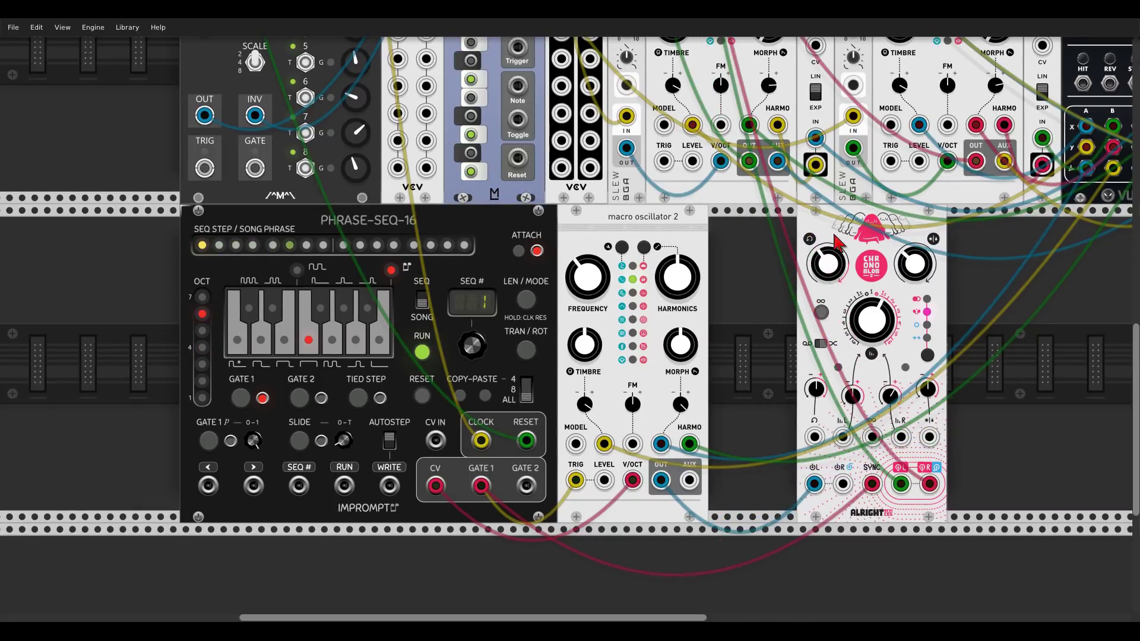
pyautogui.rightClick(758, 277)
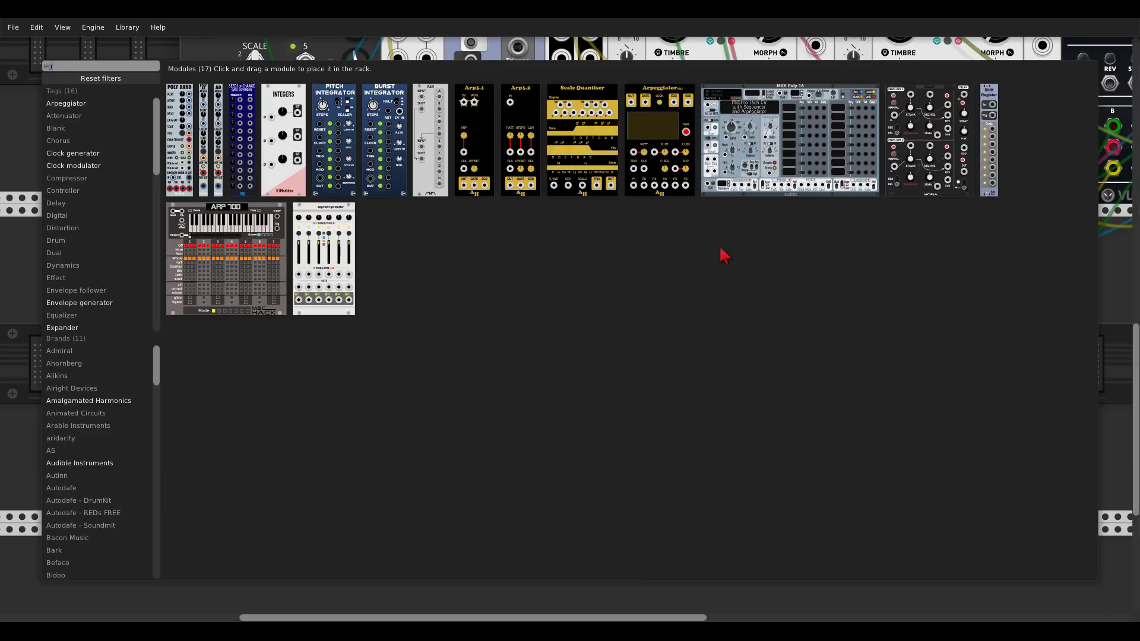
pyautogui.click(218, 104)
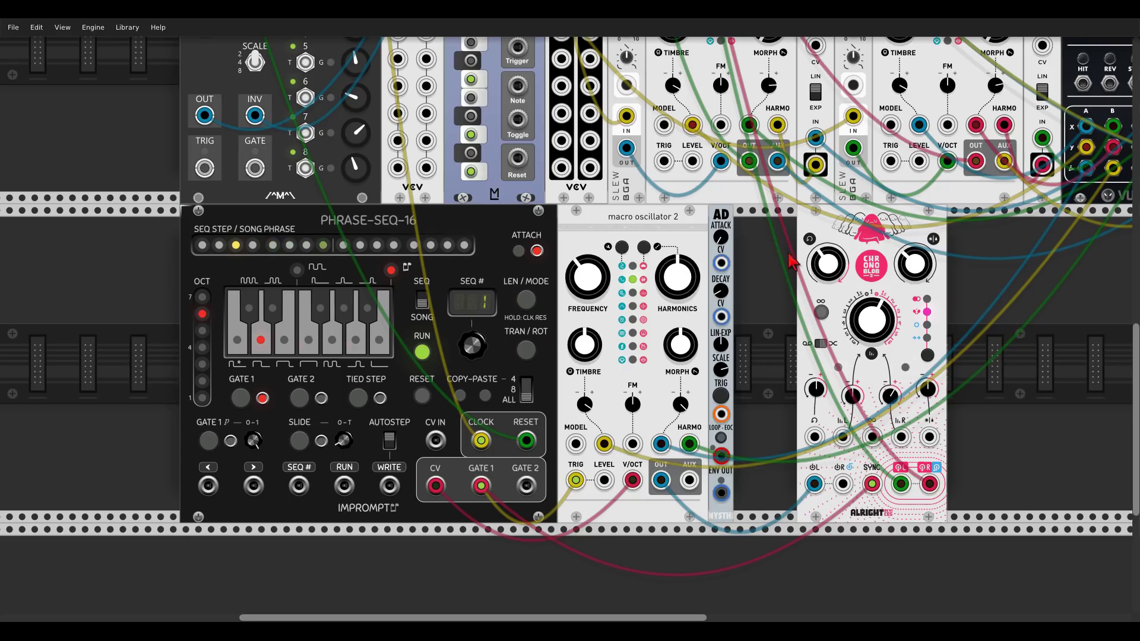
# Reroute GATE 1 from the lower macro oscillator 2's TRIG to the AD's TRIG, patch ENV OUT to the oscillator's LEVEL, and adjust the AD's decay.
pyautogui.moveTo(834, 233); pyautogui.dragTo(771, 234)
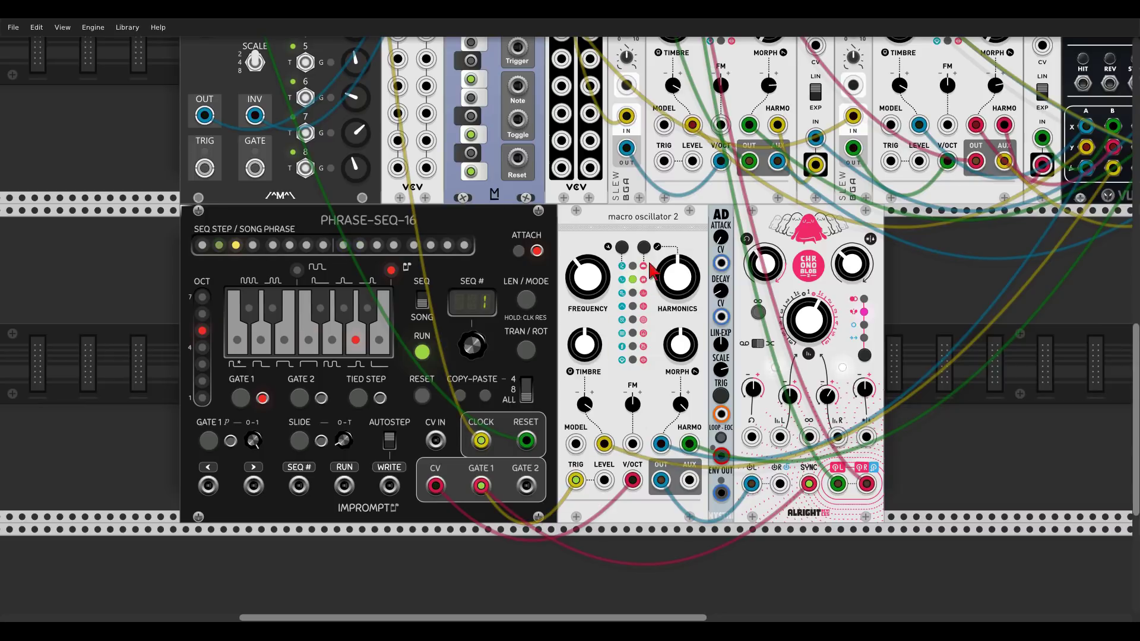
pyautogui.moveTo(721, 494); pyautogui.dragTo(603, 480)
pyautogui.moveTo(480, 486); pyautogui.dragTo(720, 415)
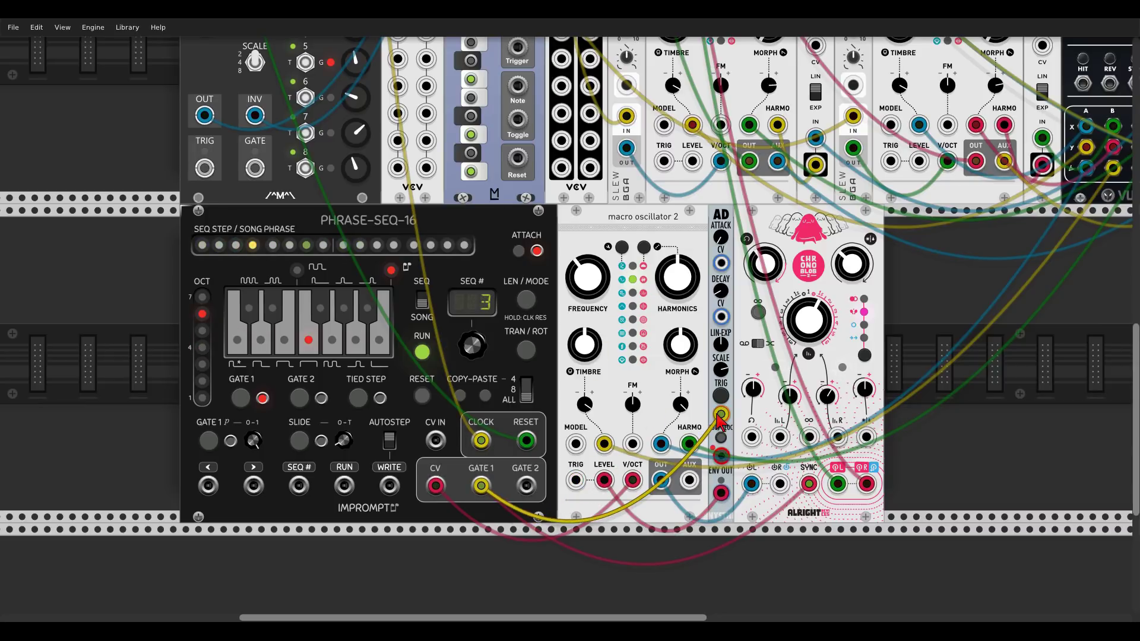
pyautogui.moveTo(758, 312); pyautogui.dragTo(758, 256)
pyautogui.moveTo(720, 293); pyautogui.dragTo(721, 484)
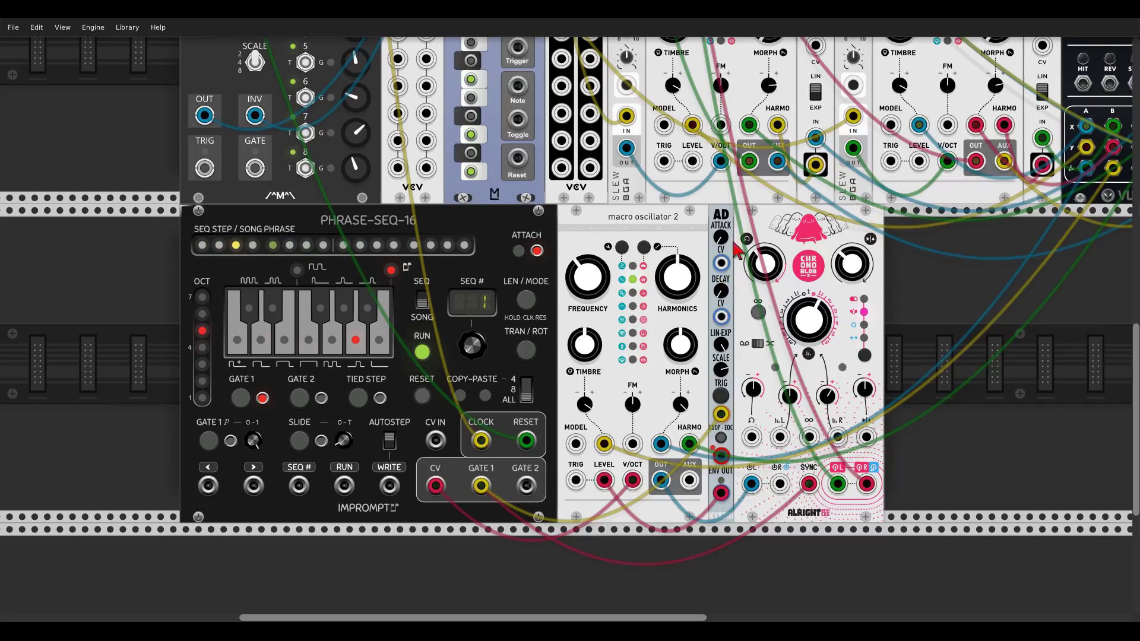
# Move the Chronoblob away from the AD envelope and insert a Bogaudio S&H module beside the AD, searching the modules for "sample".
pyautogui.moveTo(760, 227); pyautogui.dragTo(860, 229)
pyautogui.rightClick(800, 276)
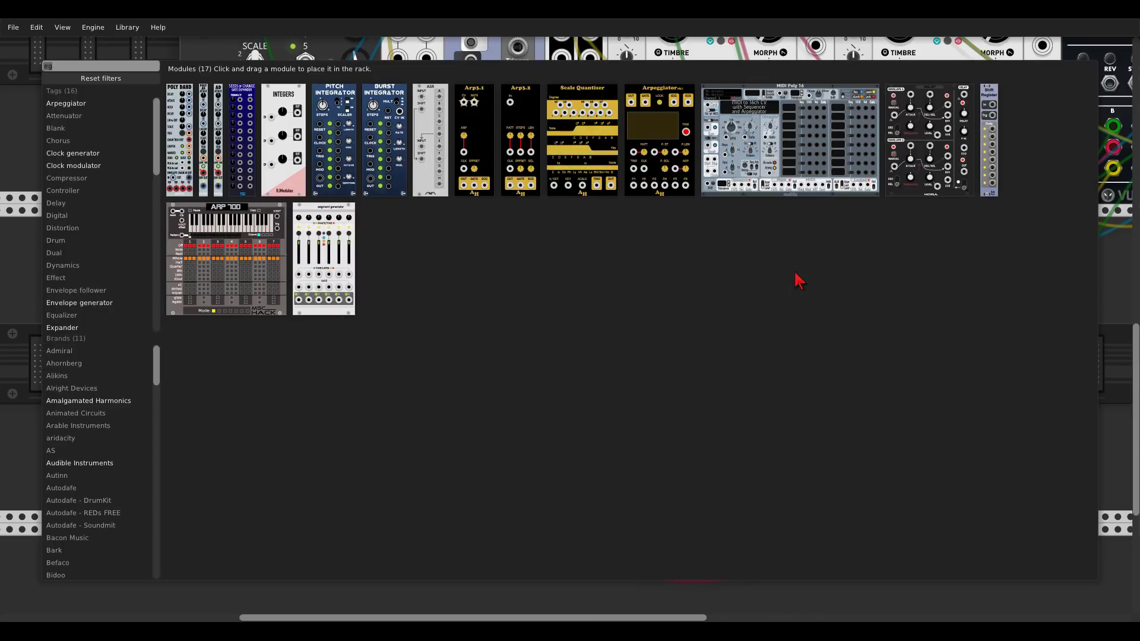
pyautogui.write('sample')
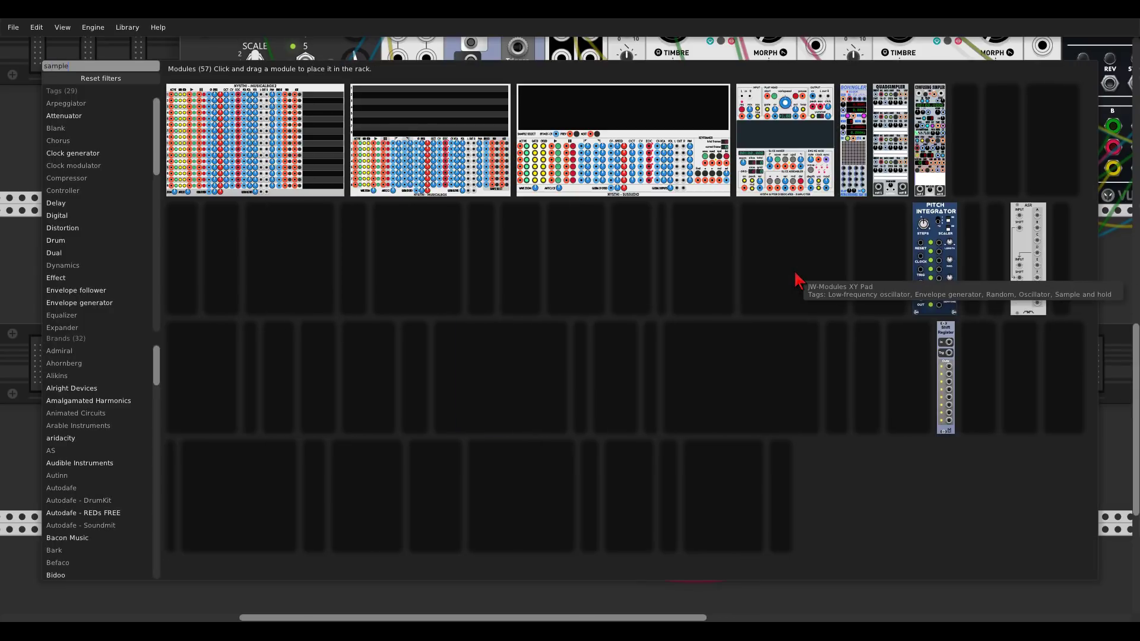
pyautogui.press('Escape')
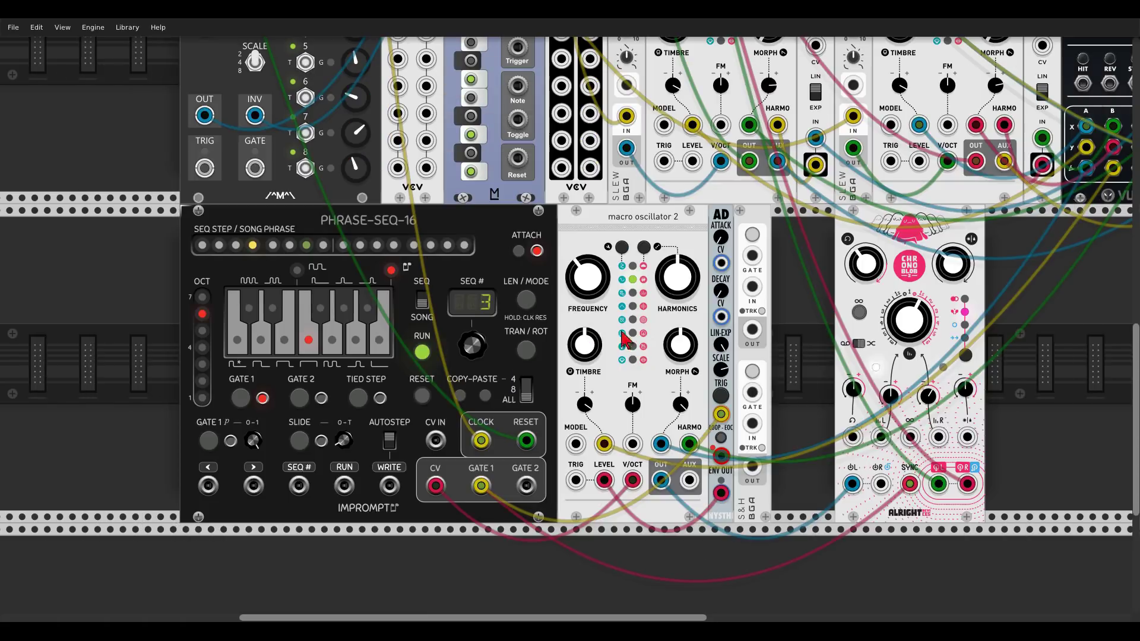
# Patch PHRASE-SEQ-16's GATE 1 to the upper S&H GATE and that section's OUT to the AD's DECAY CV, and place the Chronoblob against the S&H.
pyautogui.rightClick(751, 214)
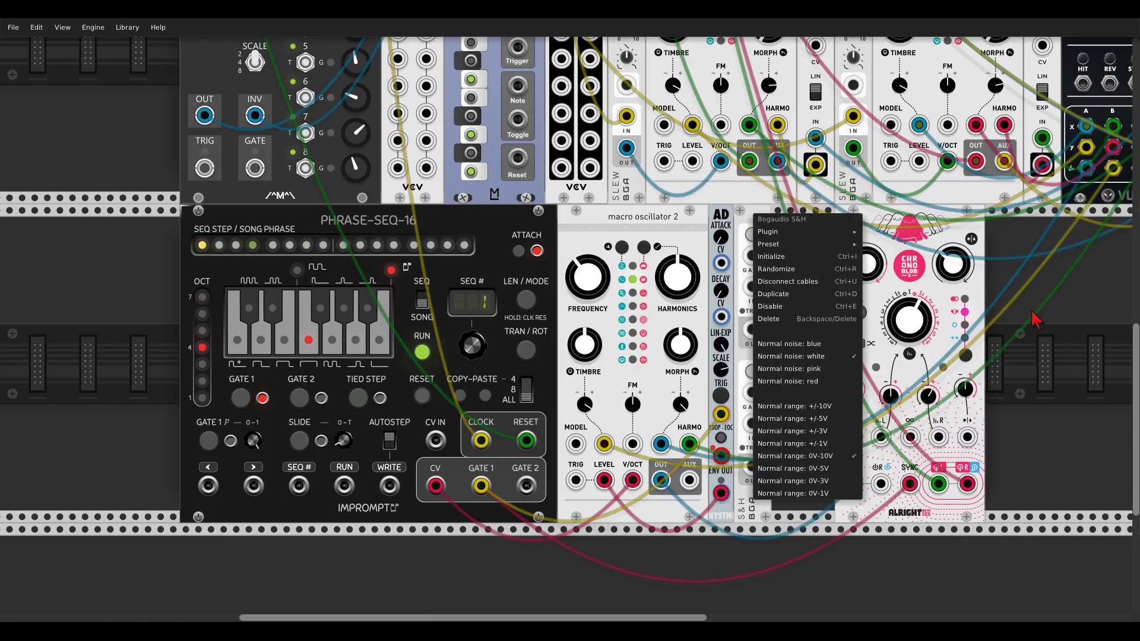
pyautogui.press('Escape')
pyautogui.moveTo(721, 414); pyautogui.dragTo(752, 256)
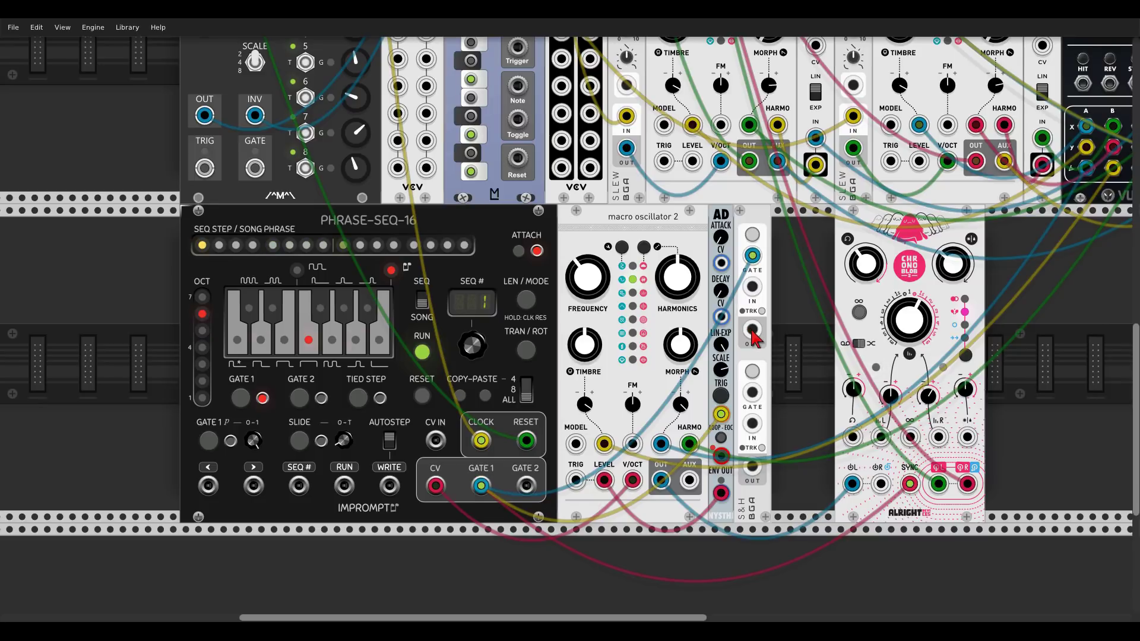
pyautogui.moveTo(752, 329); pyautogui.dragTo(720, 316)
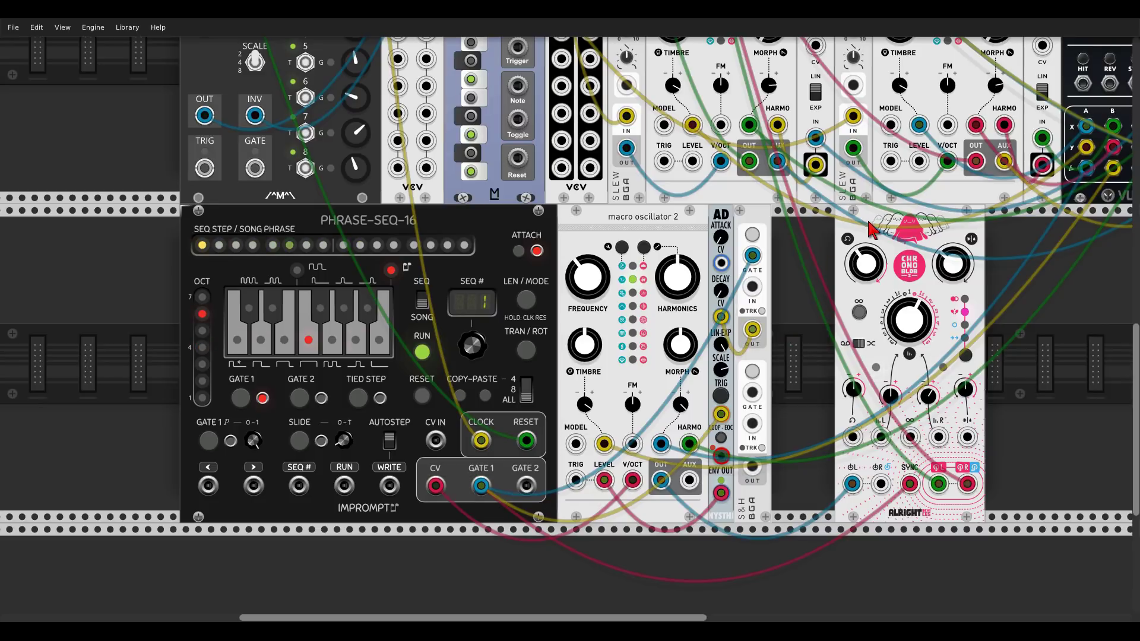
pyautogui.moveTo(861, 241); pyautogui.dragTo(798, 243)
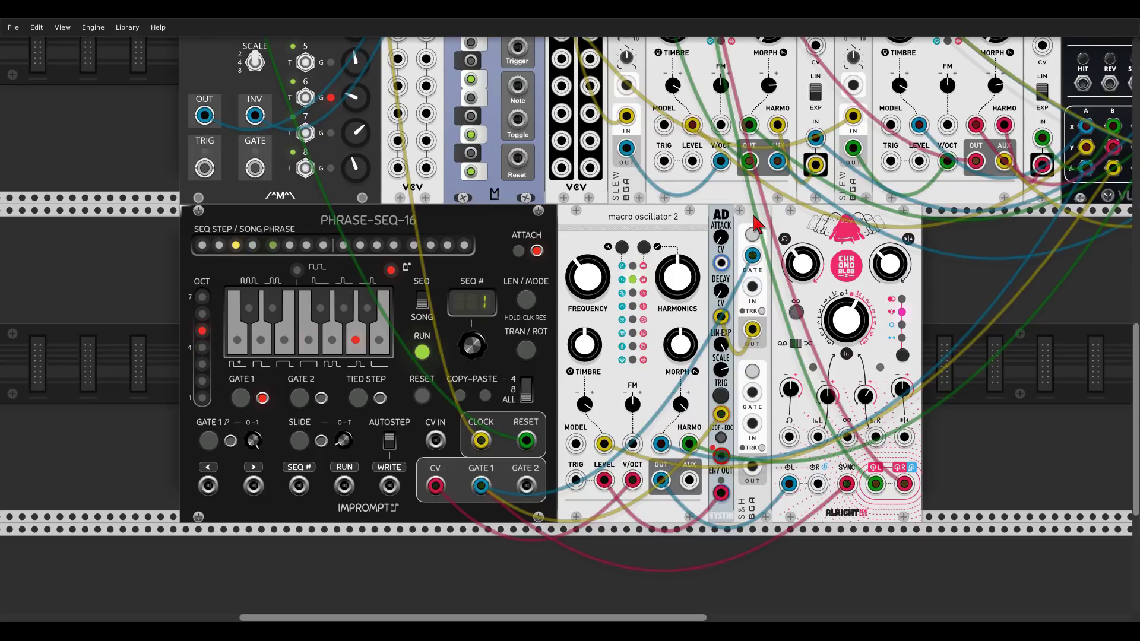
pyautogui.moveTo(756, 223); pyautogui.dragTo(809, 225)
pyautogui.rightClick(771, 262)
pyautogui.write('vca')
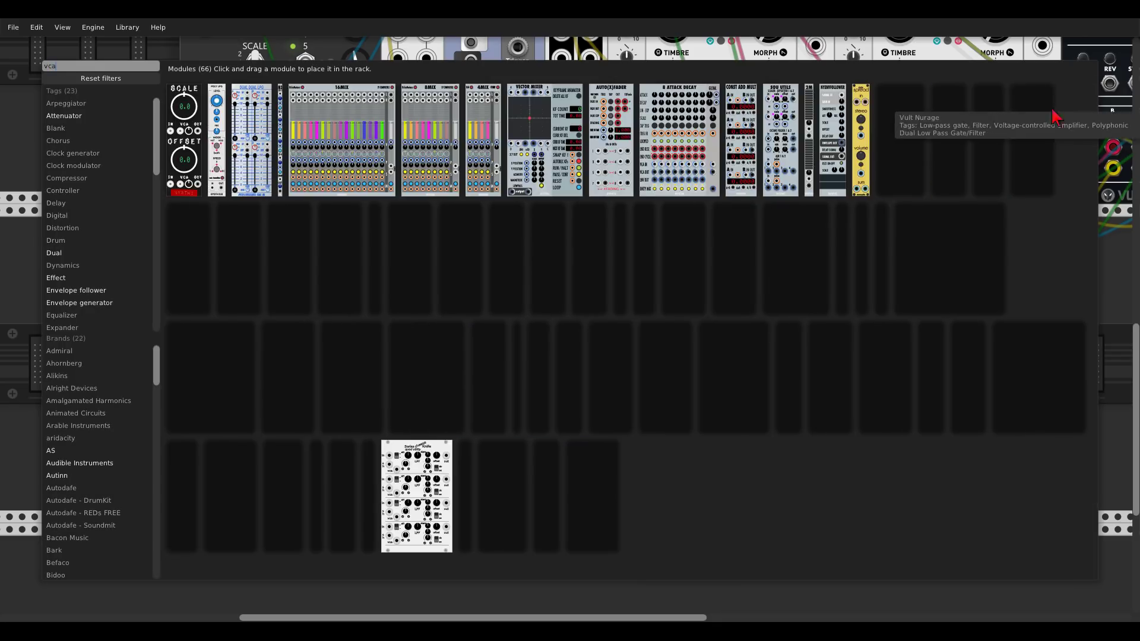
pyautogui.press('Escape')
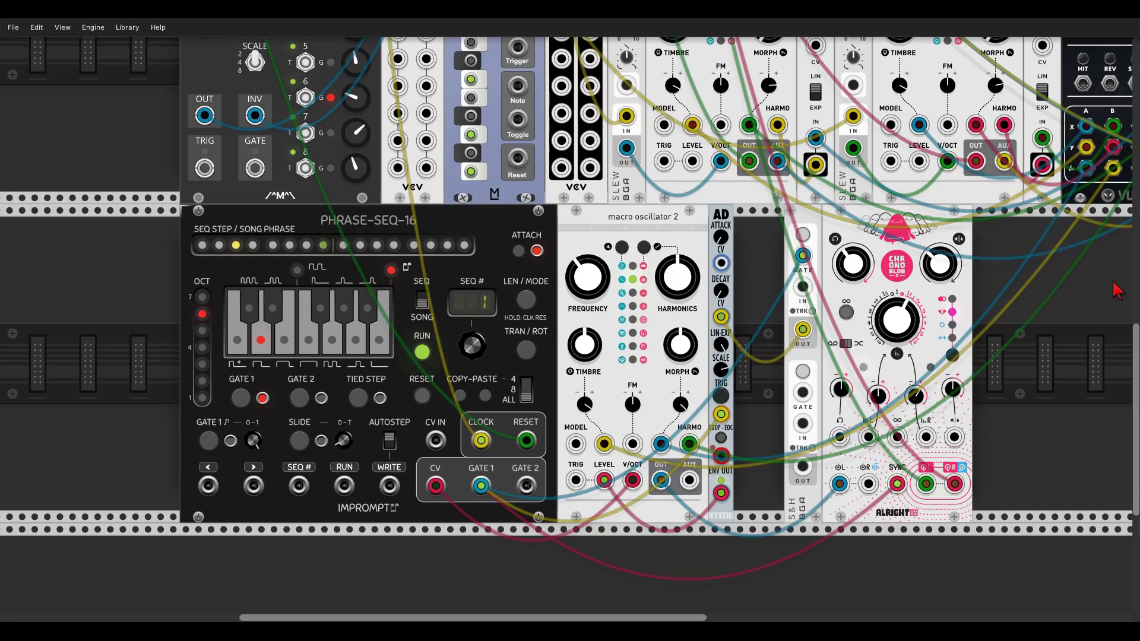
# Set the S&H module's normal range to 0V-1V and place the S&H and Chronoblob directly beside the AD envelope.
pyautogui.rightClick(807, 225)
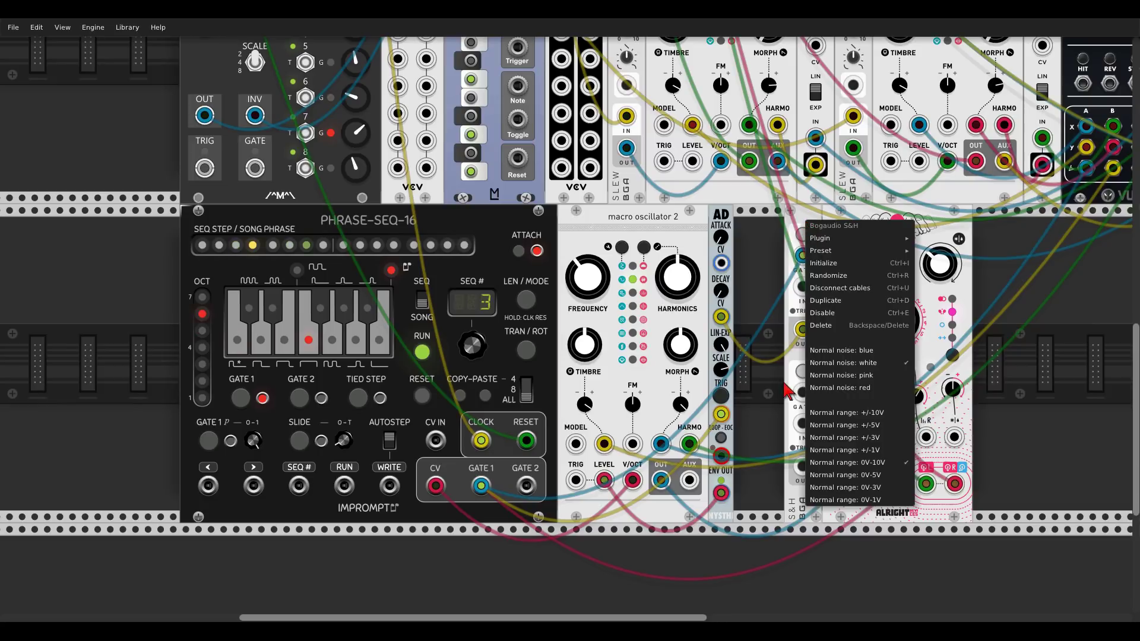
pyautogui.click(843, 500)
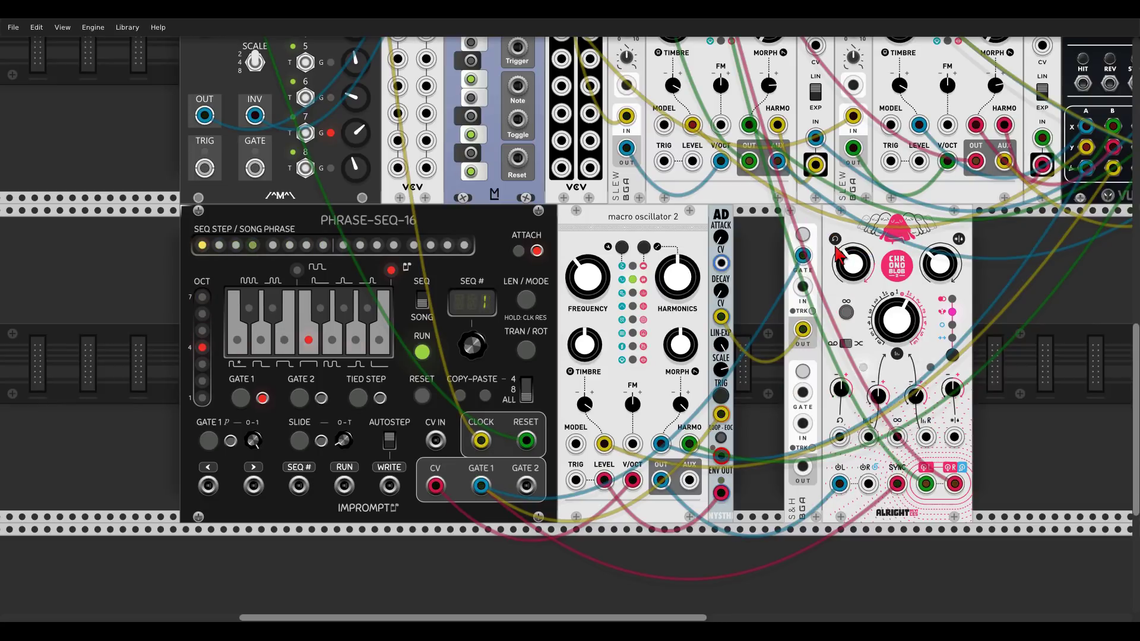
pyautogui.moveTo(852, 229); pyautogui.dragTo(816, 230)
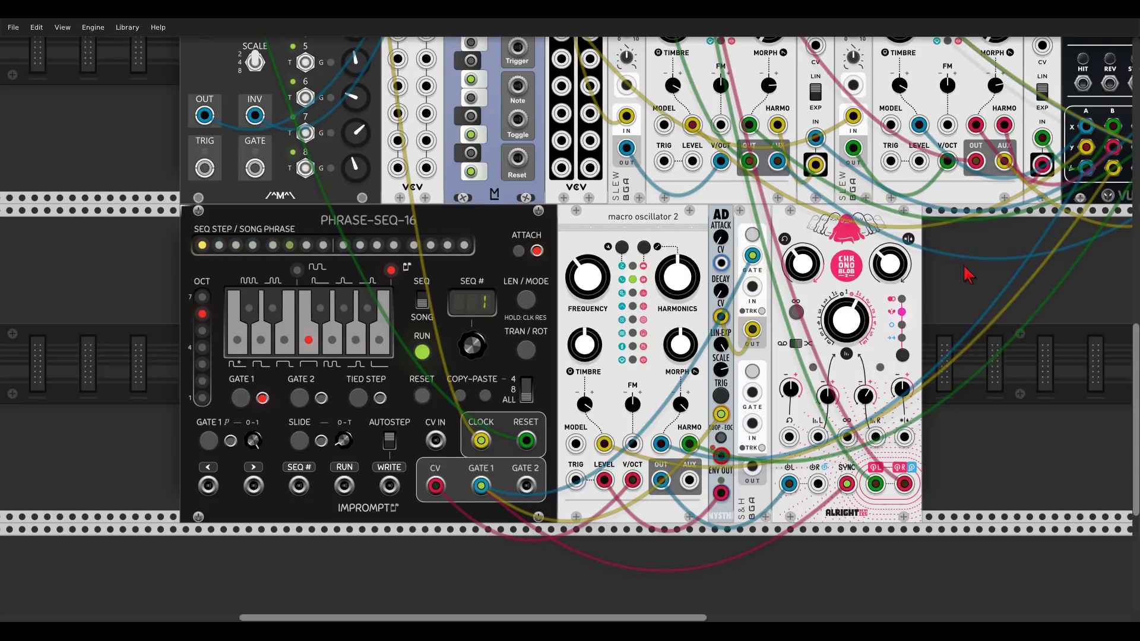
# Adjust the channel 4 level fader and the channel 3 low EQ on the mixer.
pyautogui.scroll(-3, 962, 269)
pyautogui.moveTo(993, 289); pyautogui.dragTo(756, 381)
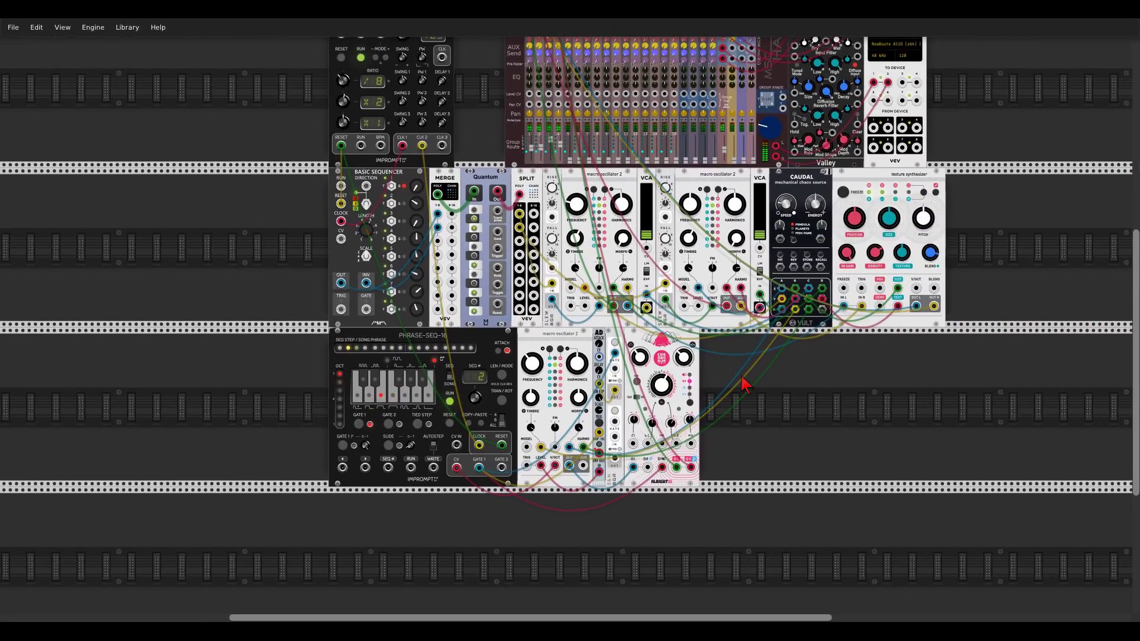
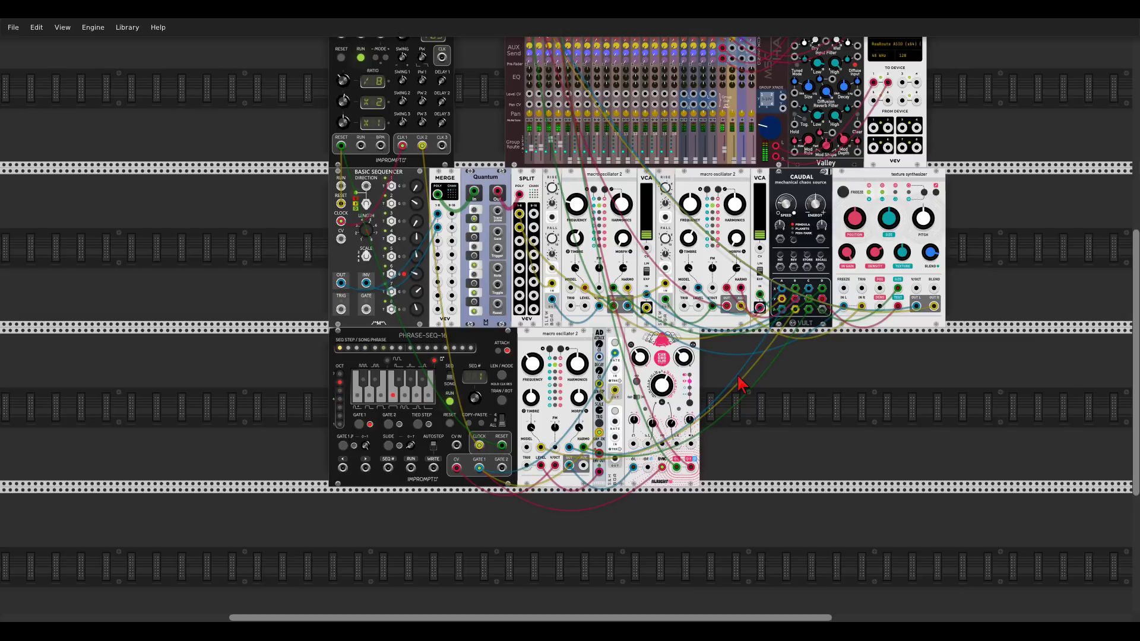
pyautogui.scroll(1, 740, 385)
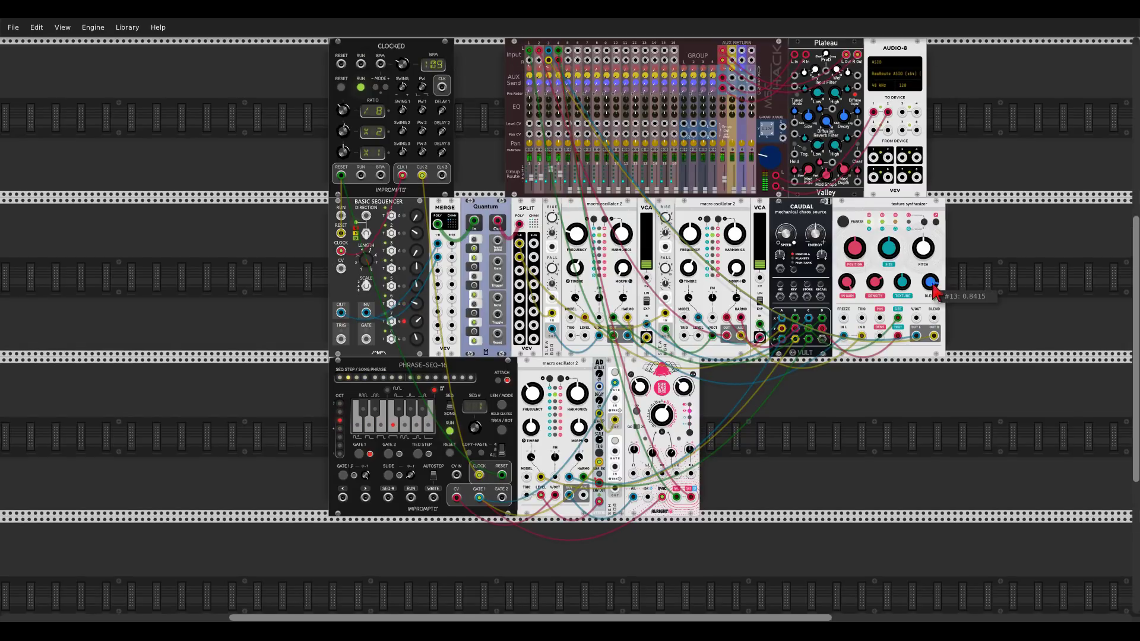
pyautogui.scroll(1, 950, 291)
pyautogui.moveTo(556, 203); pyautogui.dragTo(549, 210)
pyautogui.moveTo(548, 145); pyautogui.dragTo(548, 145)
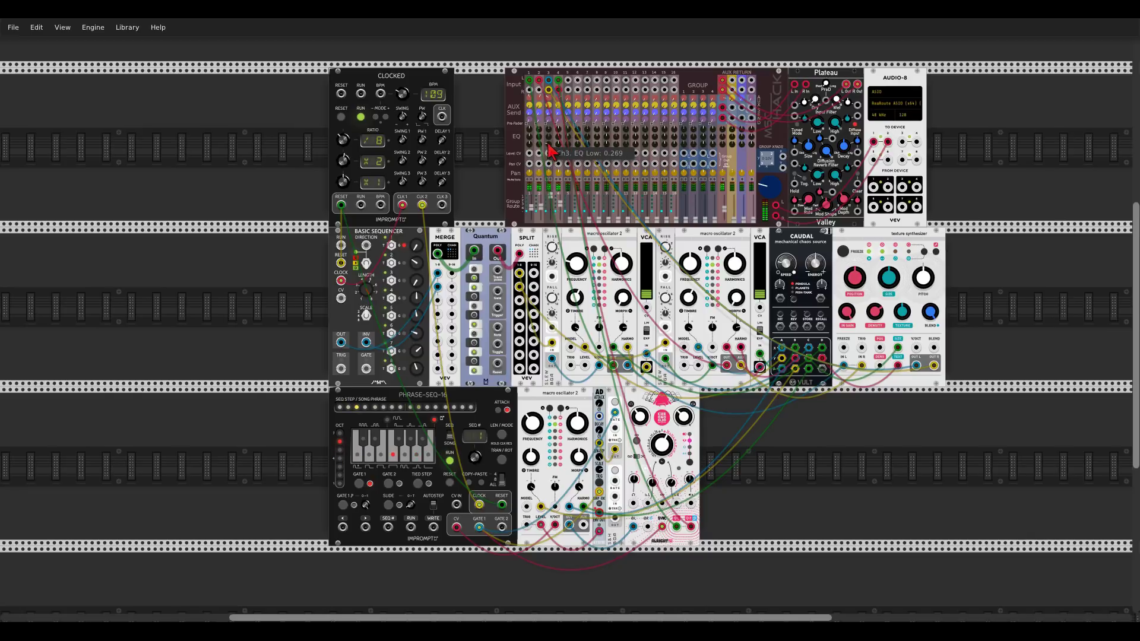
pyautogui.rightClick(923, 284)
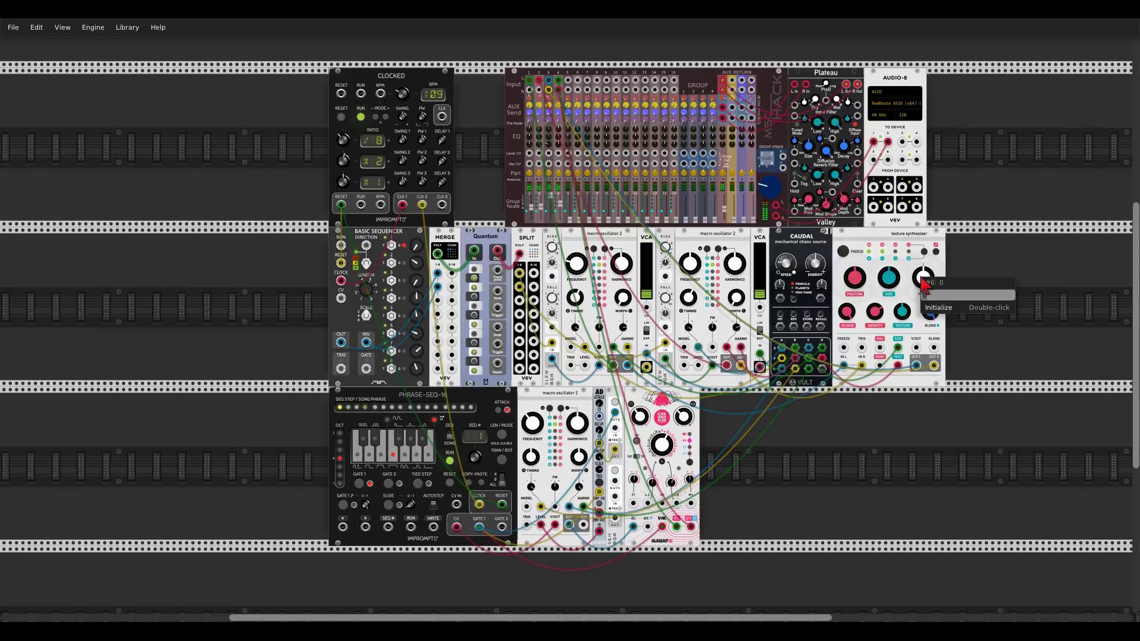
pyautogui.press('Escape')
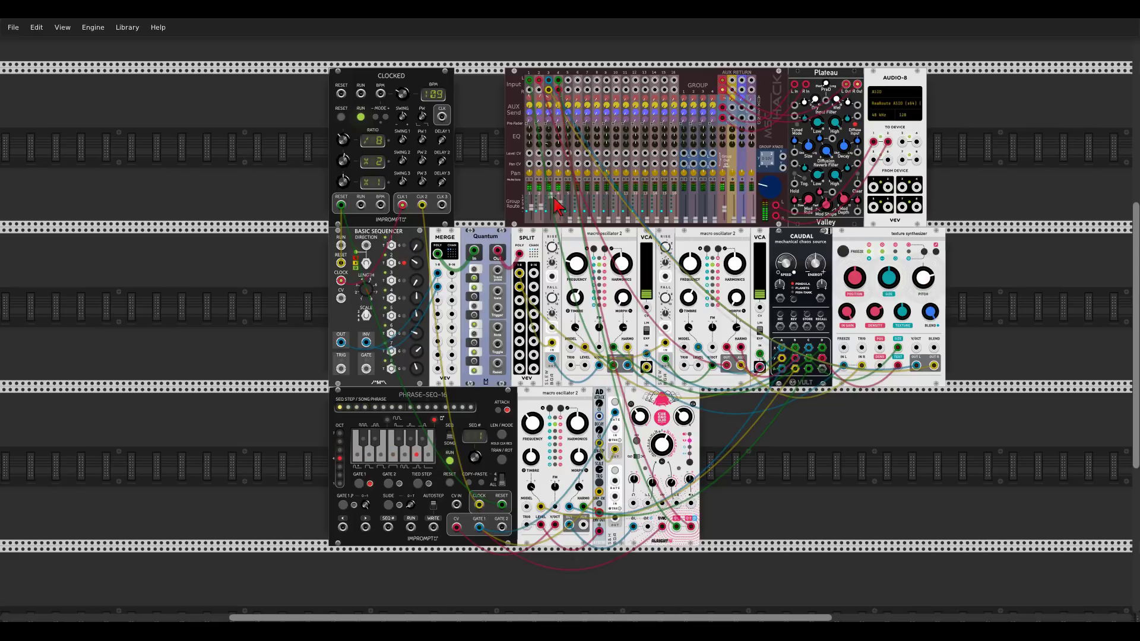
pyautogui.moveTo(556, 203); pyautogui.dragTo(556, 201)
# Duplicate the lower macro oscillator 2 and place the copy in the same row, well clear of the Chronoblob's far side.
pyautogui.scroll(-2, 522, 294)
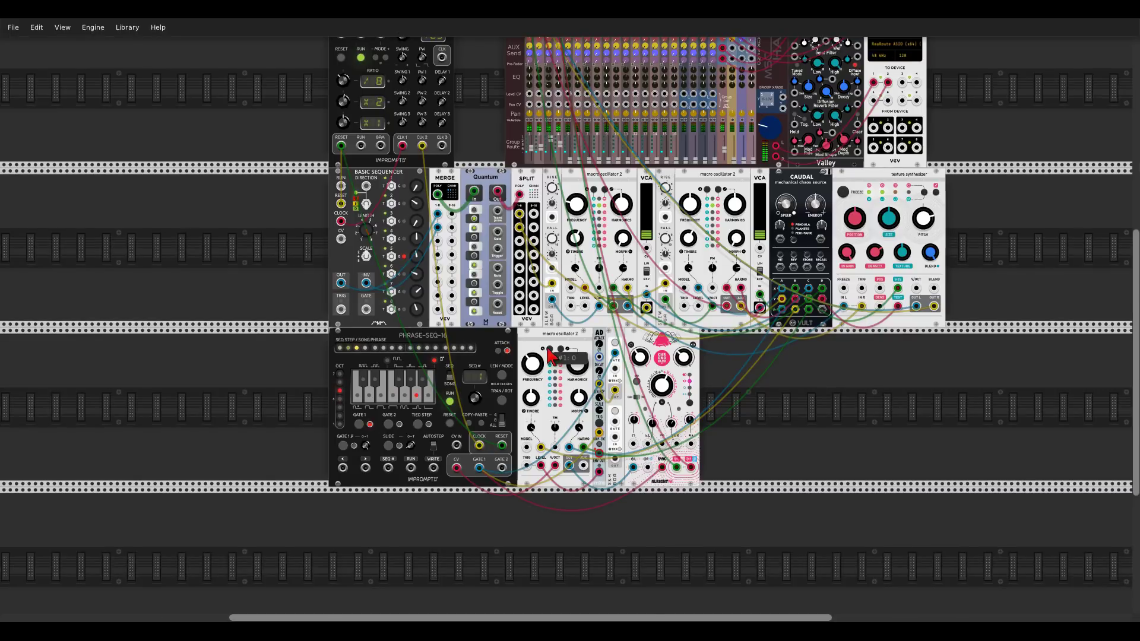
pyautogui.scroll(3, 537, 348)
pyautogui.hotkey('ctrl', 'd')
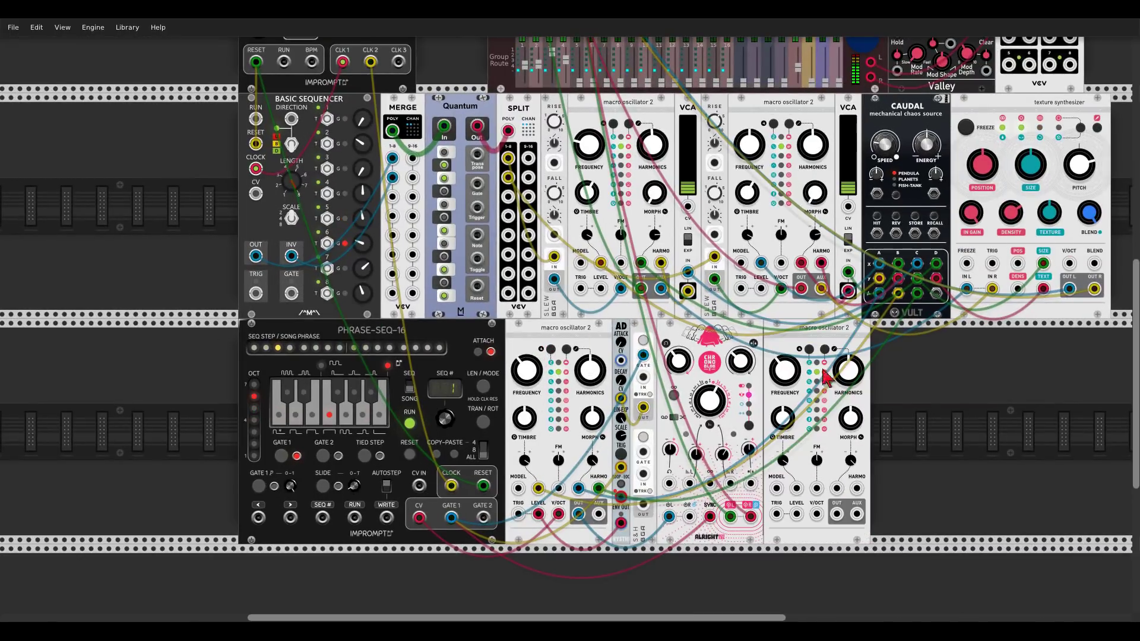
pyautogui.hscroll(5, 591, 356)
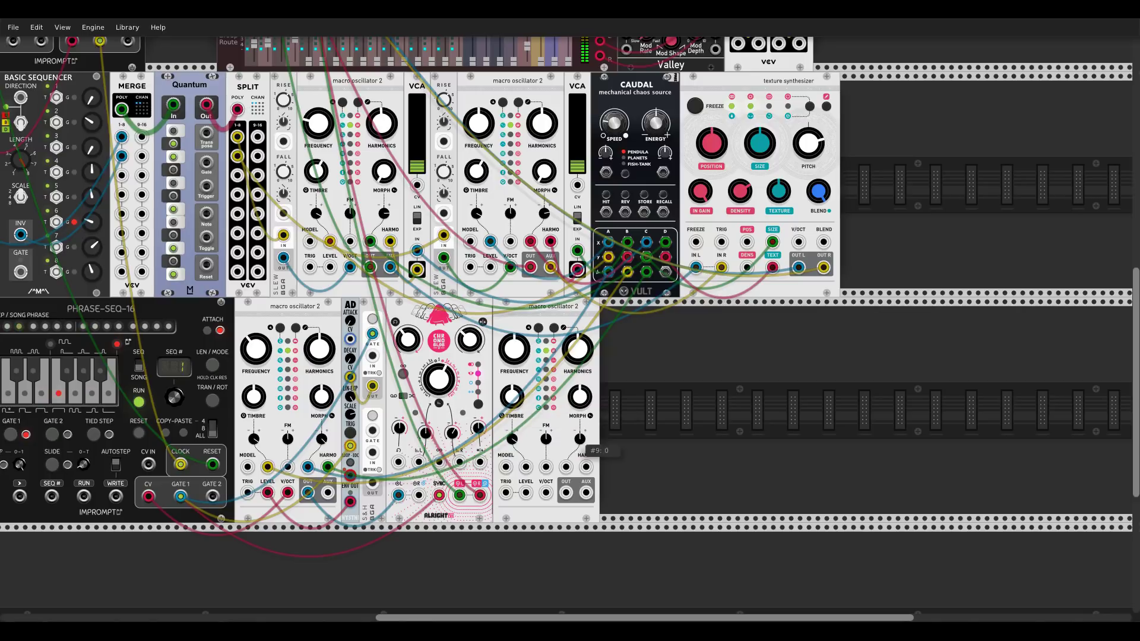
pyautogui.moveTo(525, 333); pyautogui.dragTo(847, 336)
# Search the module library for "seq" and add the nag nag nag sequencer with the round display in the row below the Chronoblob.
pyautogui.moveTo(661, 343); pyautogui.dragTo(832, 326)
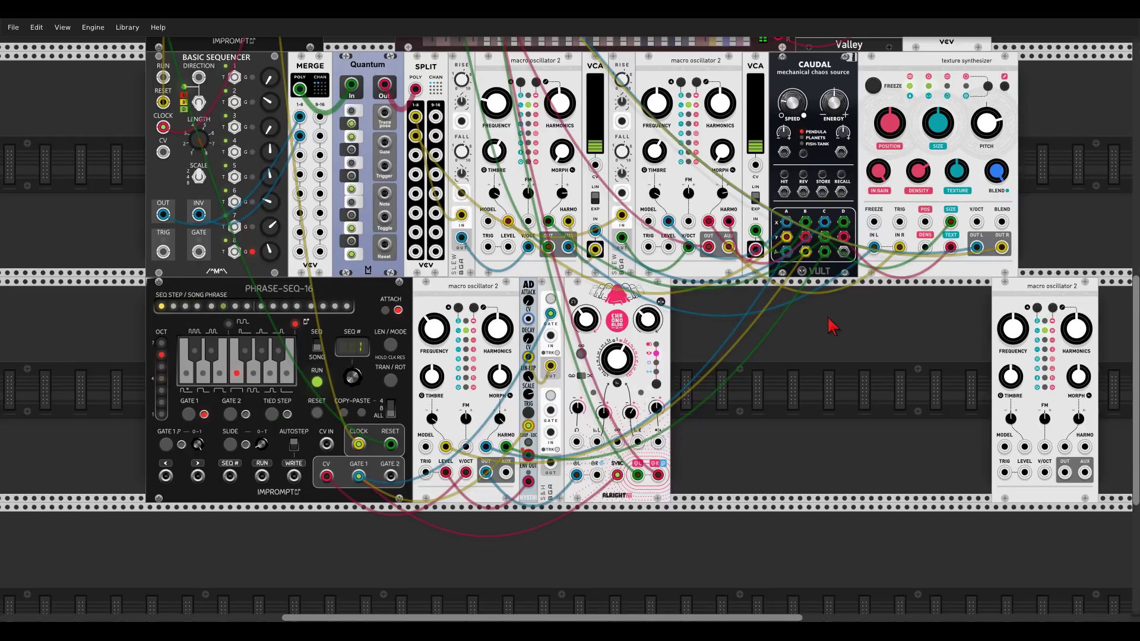
pyautogui.moveTo(830, 326); pyautogui.dragTo(766, 308)
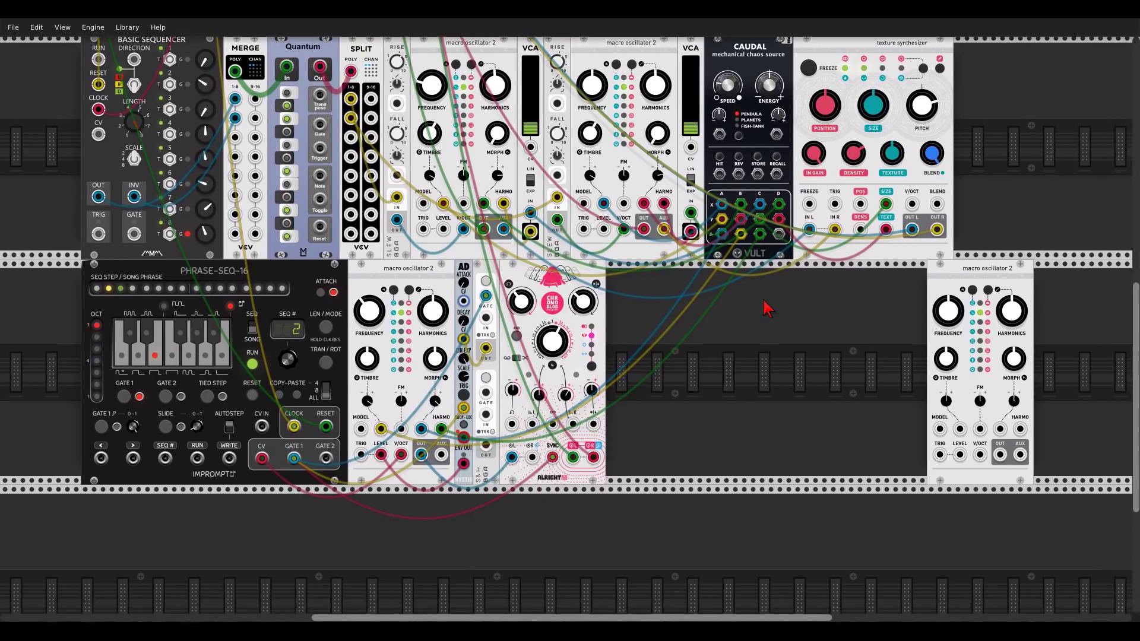
pyautogui.rightClick(800, 348)
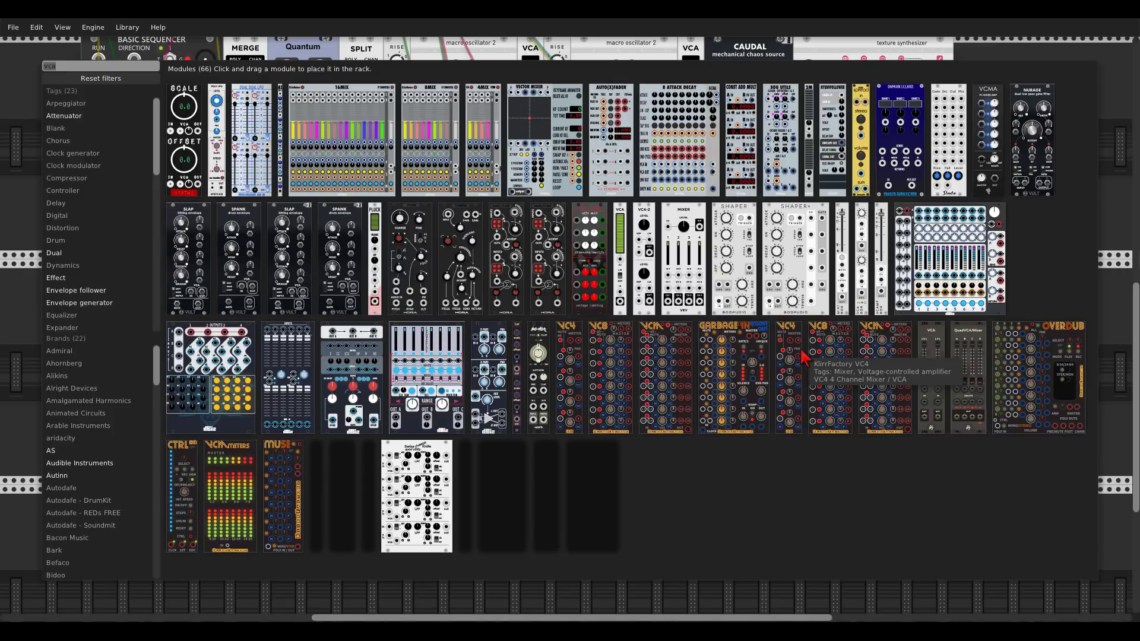
pyautogui.write('seq')
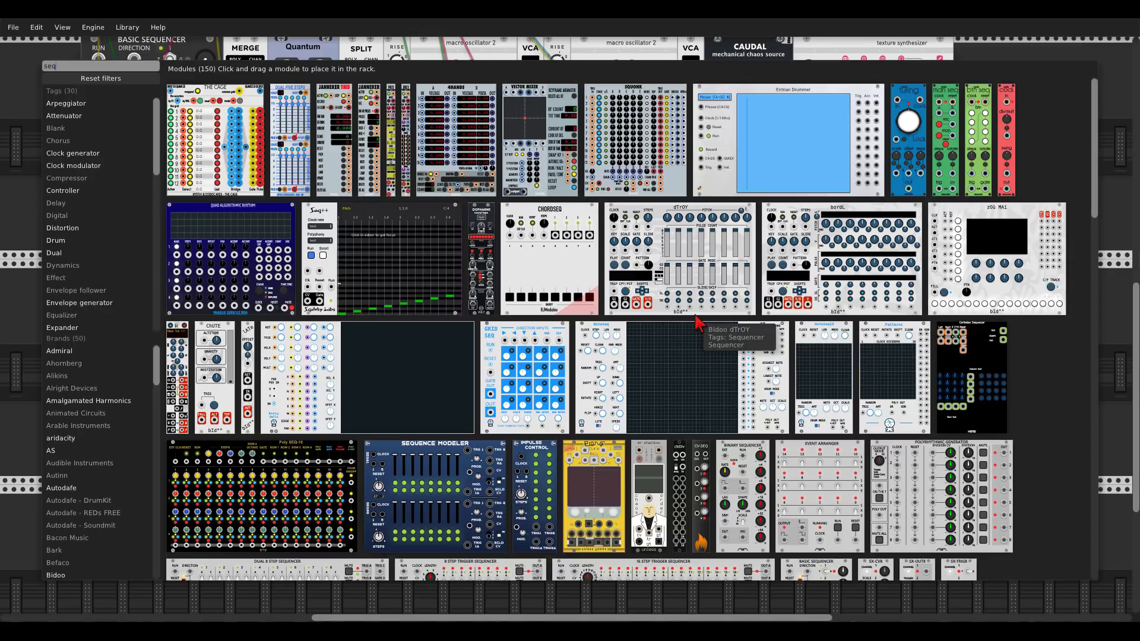
pyautogui.scroll(-10, 698, 323)
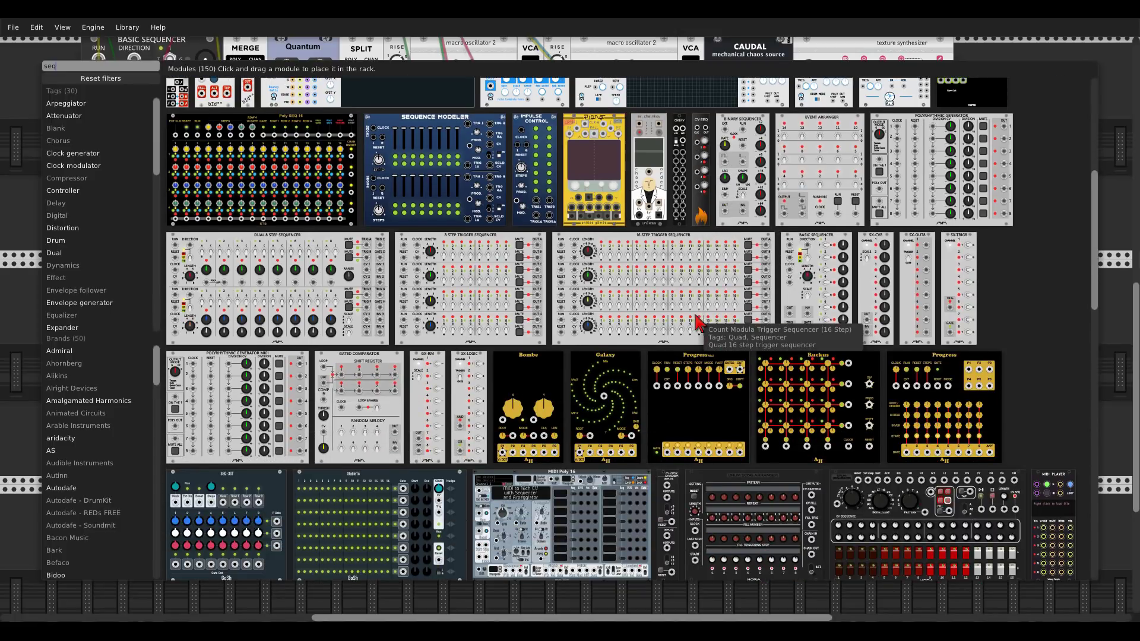
pyautogui.scroll(-9, 697, 323)
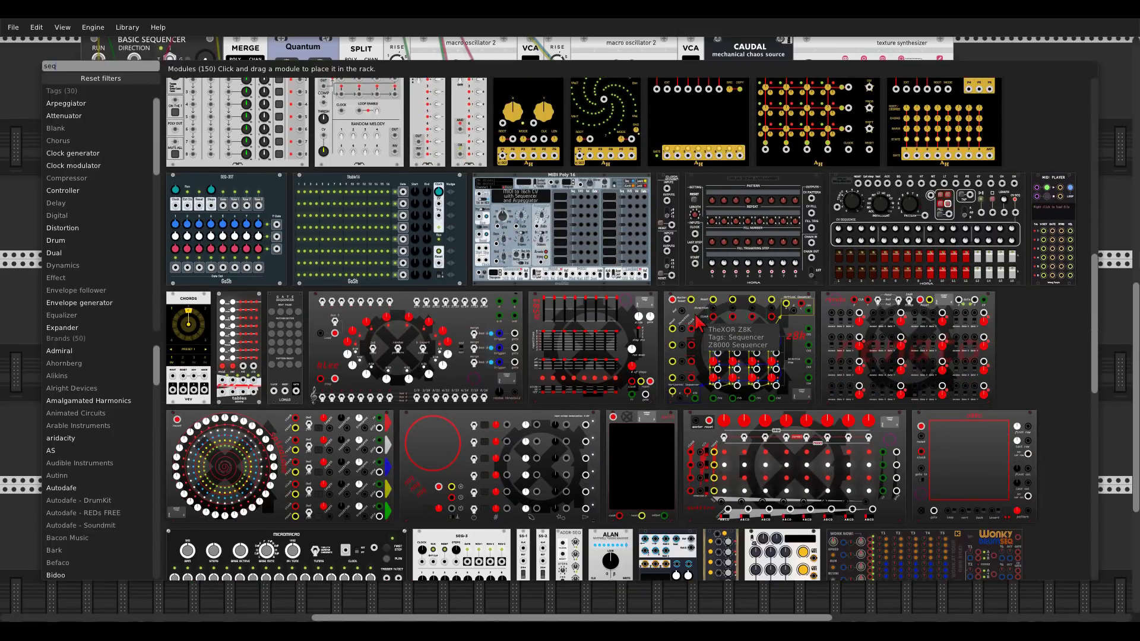
pyautogui.scroll(-2, 698, 324)
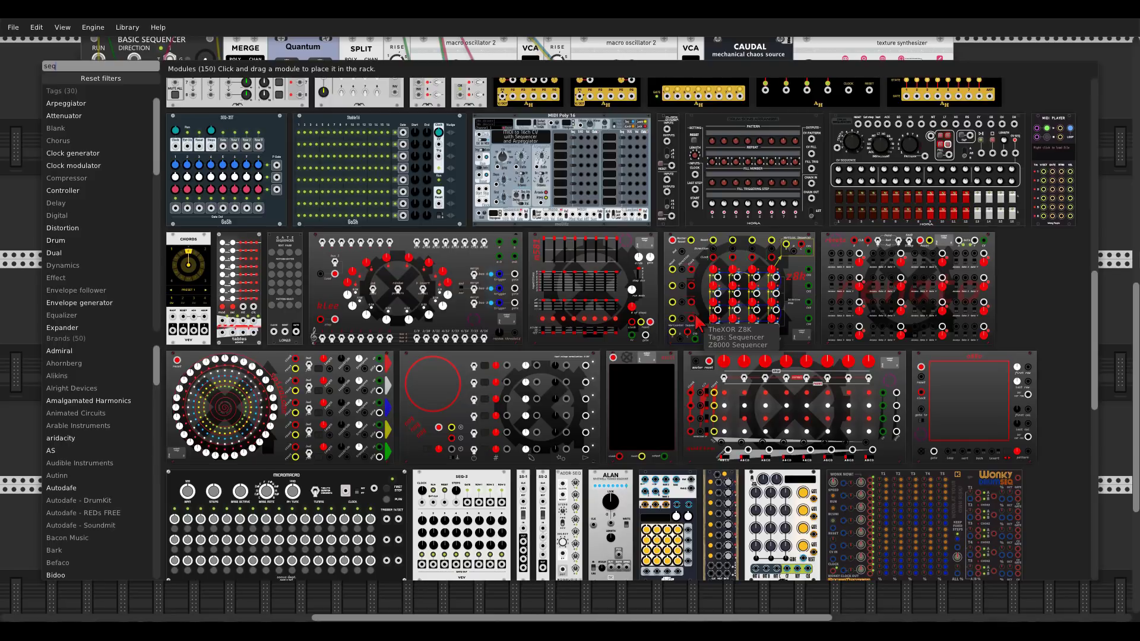
pyautogui.scroll(-5, 698, 323)
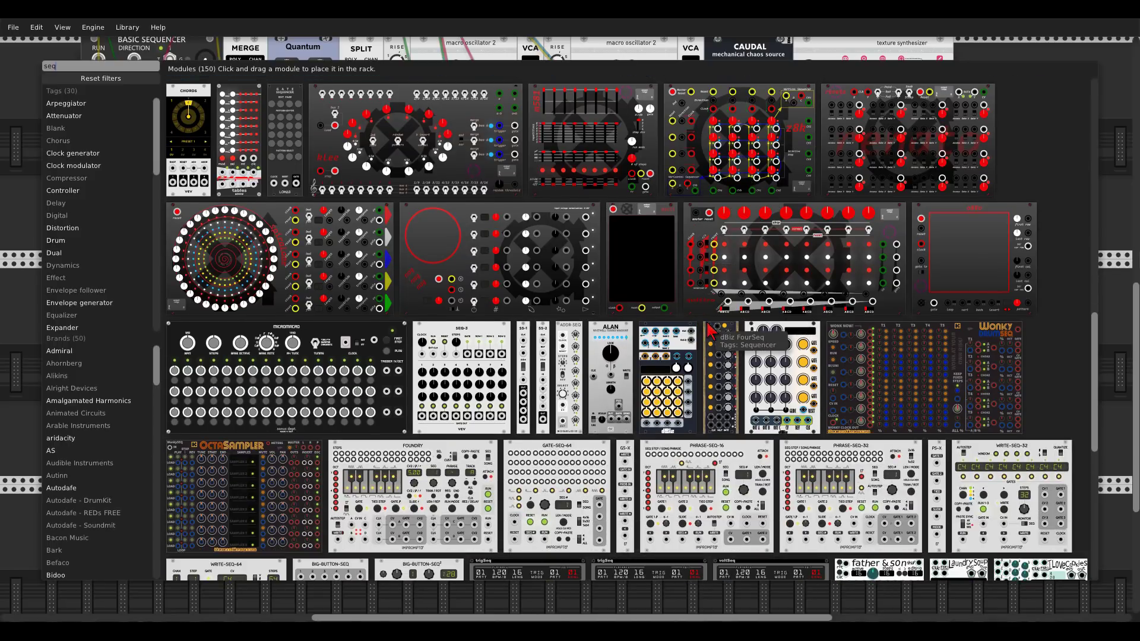
pyautogui.scroll(-15, 708, 326)
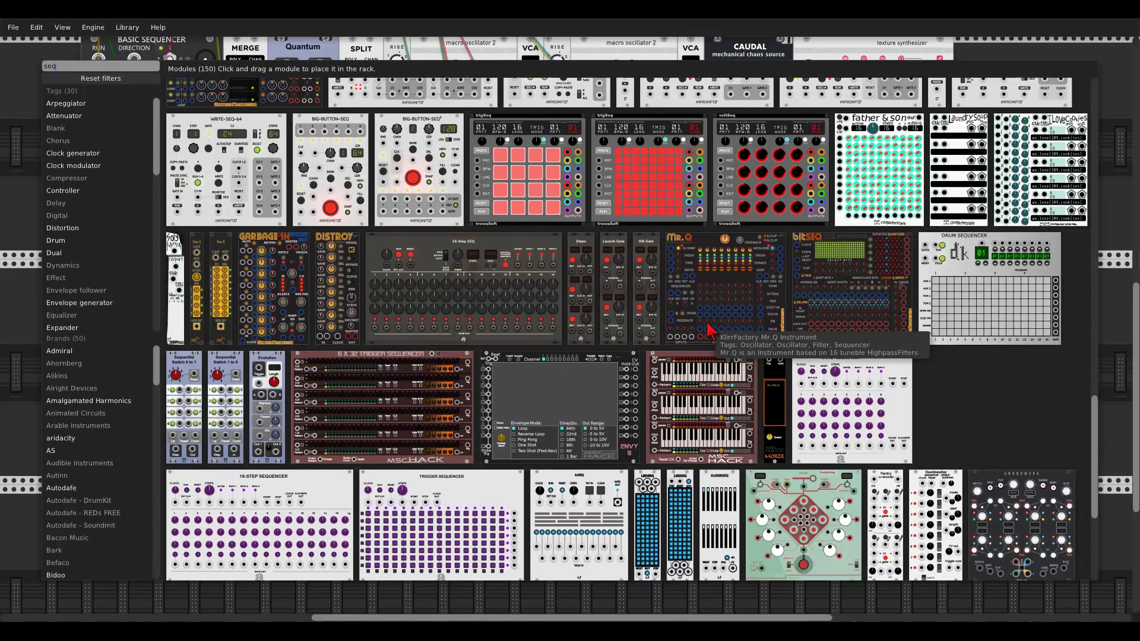
pyautogui.scroll(-12, 708, 327)
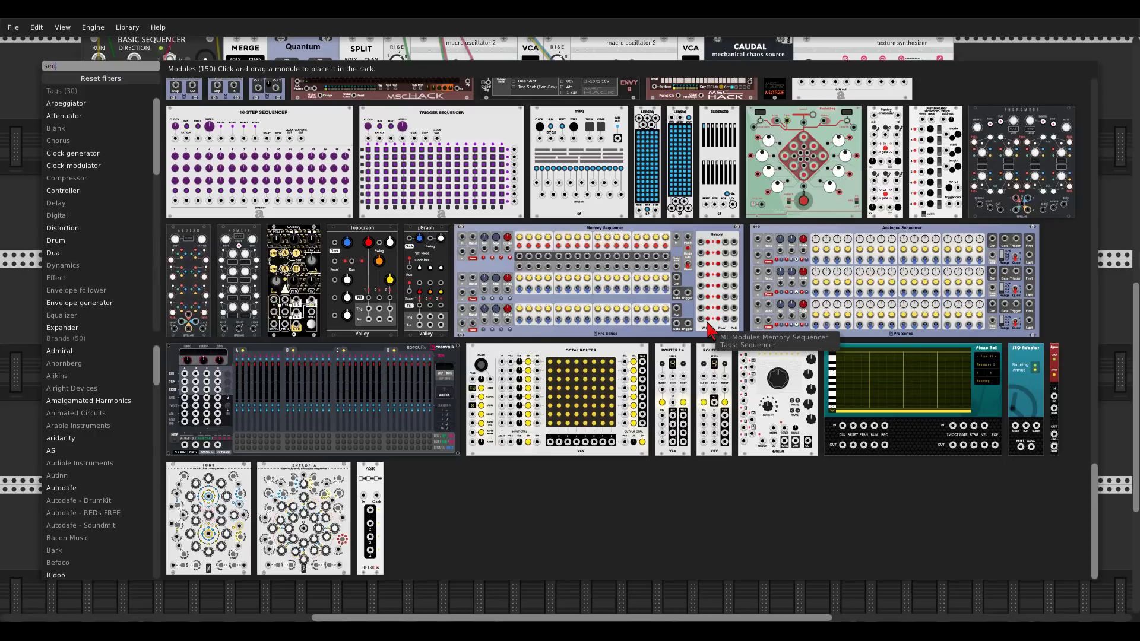
pyautogui.scroll(2, 708, 328)
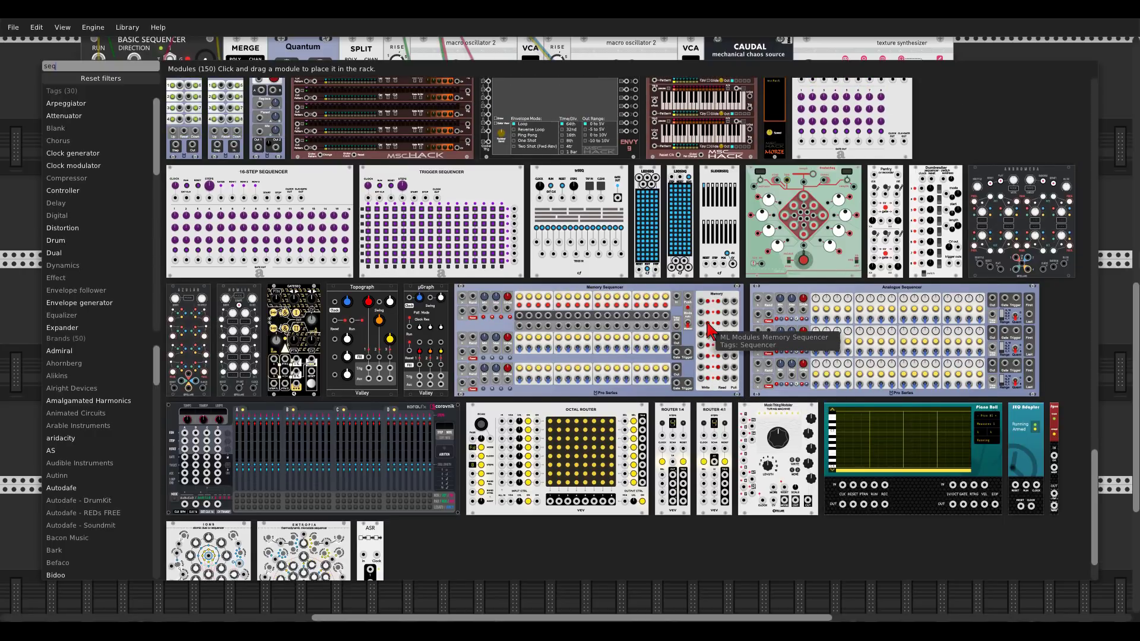
pyautogui.scroll(5, 708, 328)
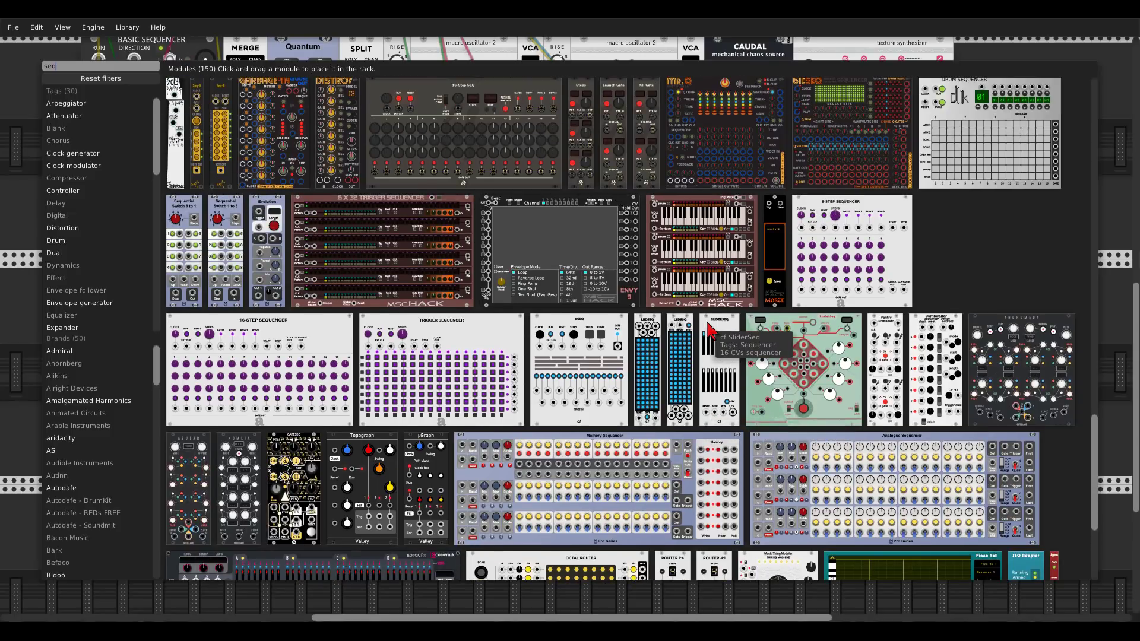
pyautogui.scroll(10, 708, 328)
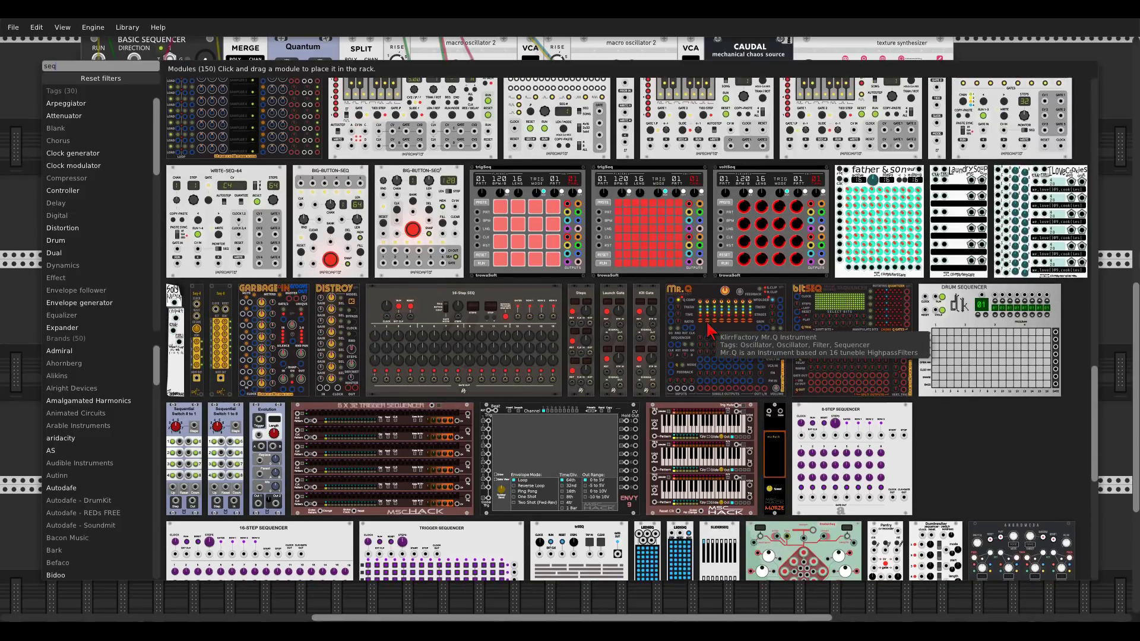
pyautogui.scroll(3, 708, 328)
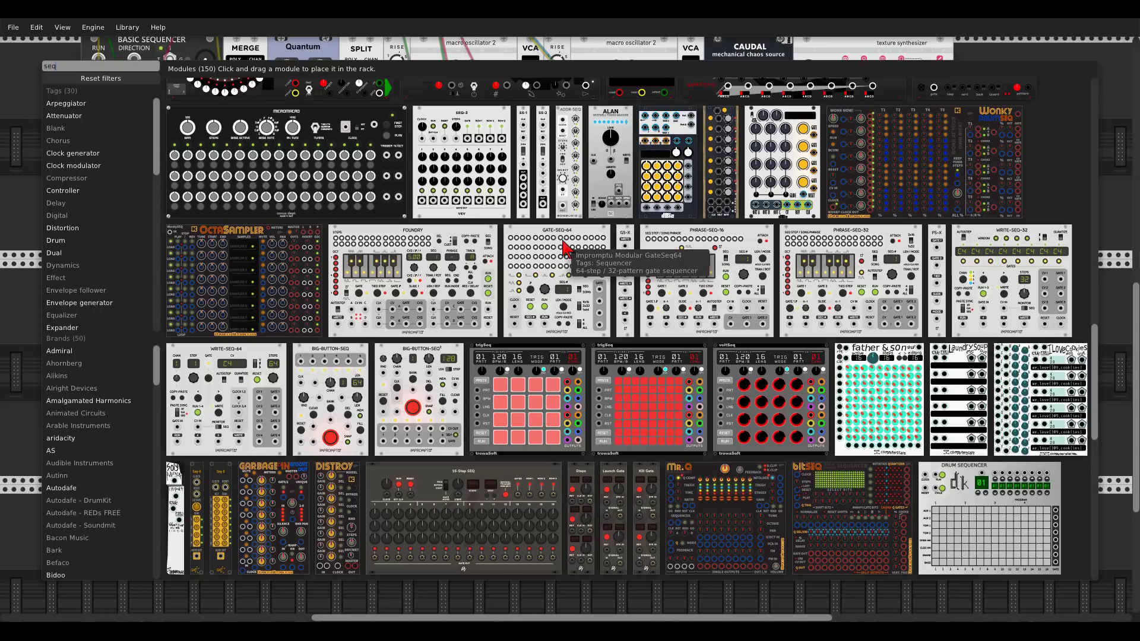
pyautogui.scroll(5, 564, 247)
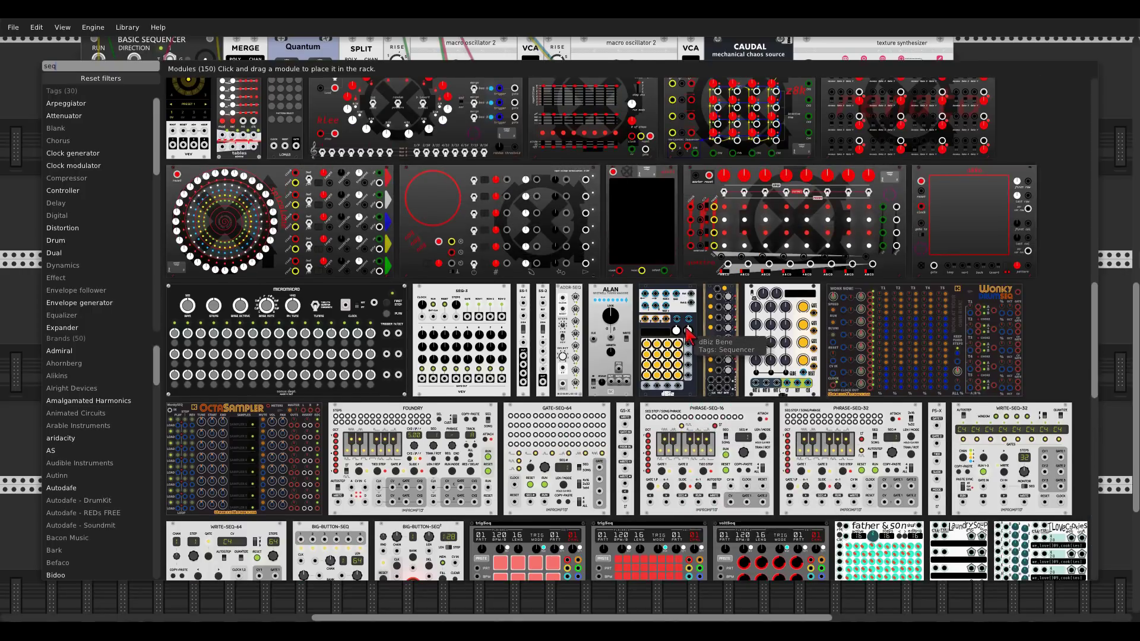
pyautogui.moveTo(510, 237); pyautogui.dragTo(612, 594)
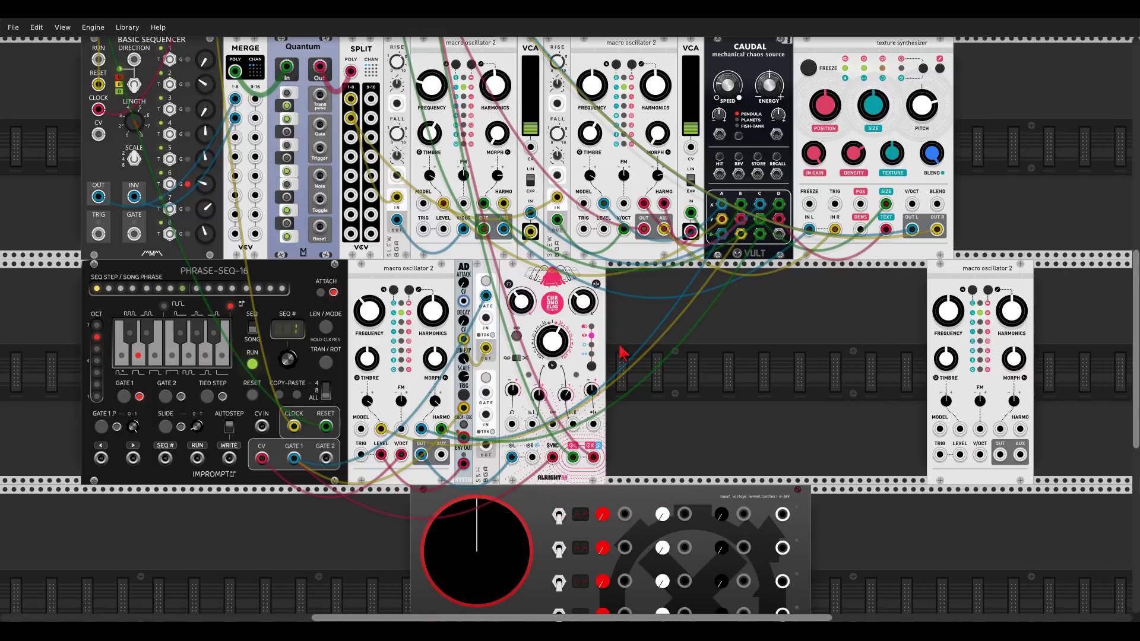
# Shift the copied macro oscillator 2 further along its row and place the nag nag nag sequencer between it and the Chronoblob, directly against the Chronoblob.
pyautogui.moveTo(931, 282); pyautogui.dragTo(1002, 282)
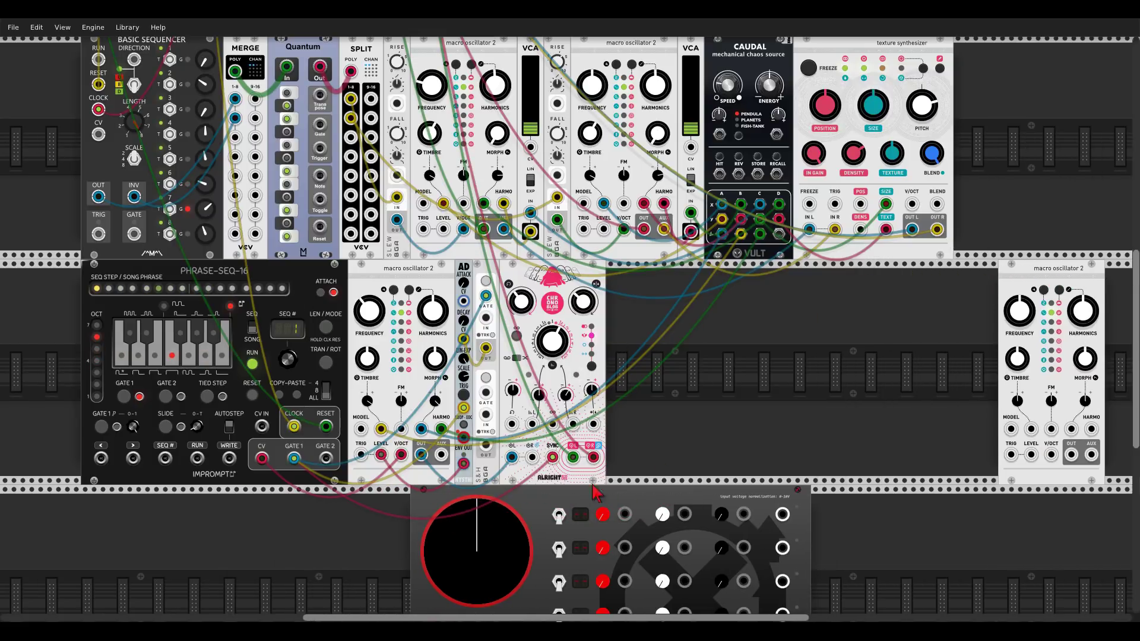
pyautogui.moveTo(594, 492); pyautogui.dragTo(745, 492)
pyautogui.moveTo(717, 338); pyautogui.dragTo(724, 324)
pyautogui.moveTo(839, 381); pyautogui.dragTo(643, 276)
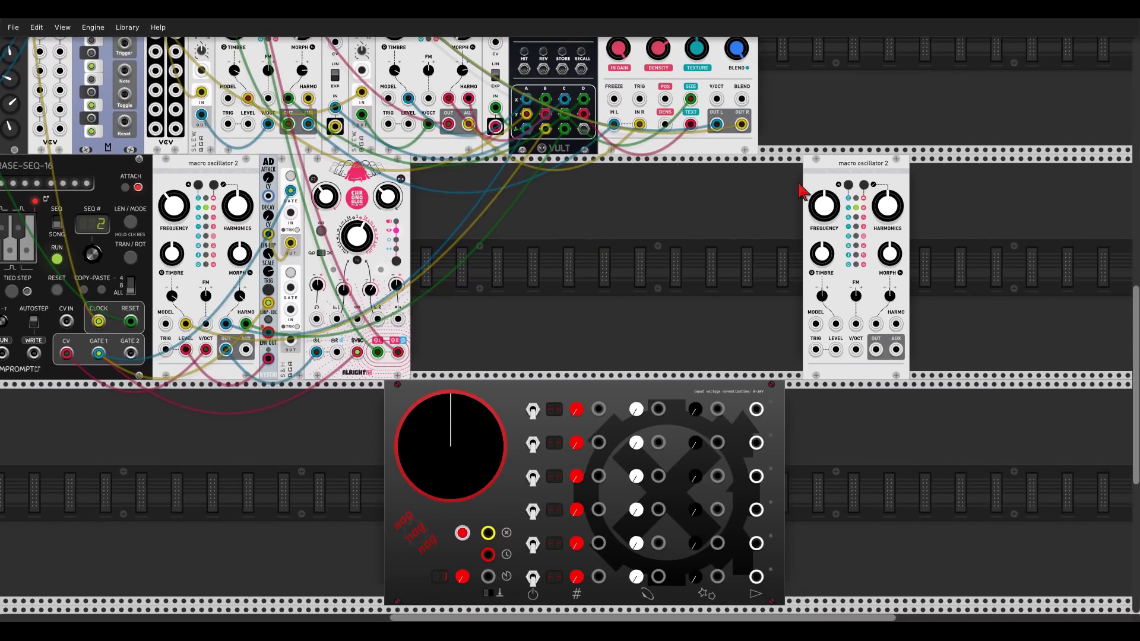
pyautogui.moveTo(828, 172); pyautogui.dragTo(865, 177)
pyautogui.moveTo(638, 299); pyautogui.dragTo(641, 259)
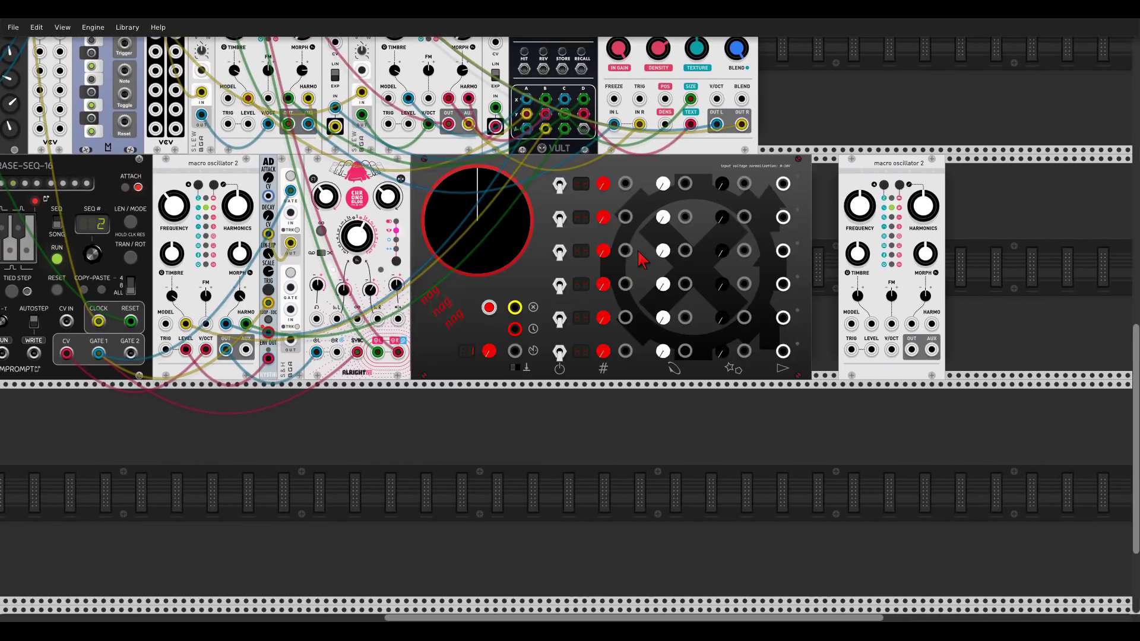
# Patch CLOCKED's RESET to the nag nag nag's reset input and CLK 3 to its clock input, with the CLK 3 ratio set to x4.
pyautogui.moveTo(401, 387); pyautogui.dragTo(536, 498)
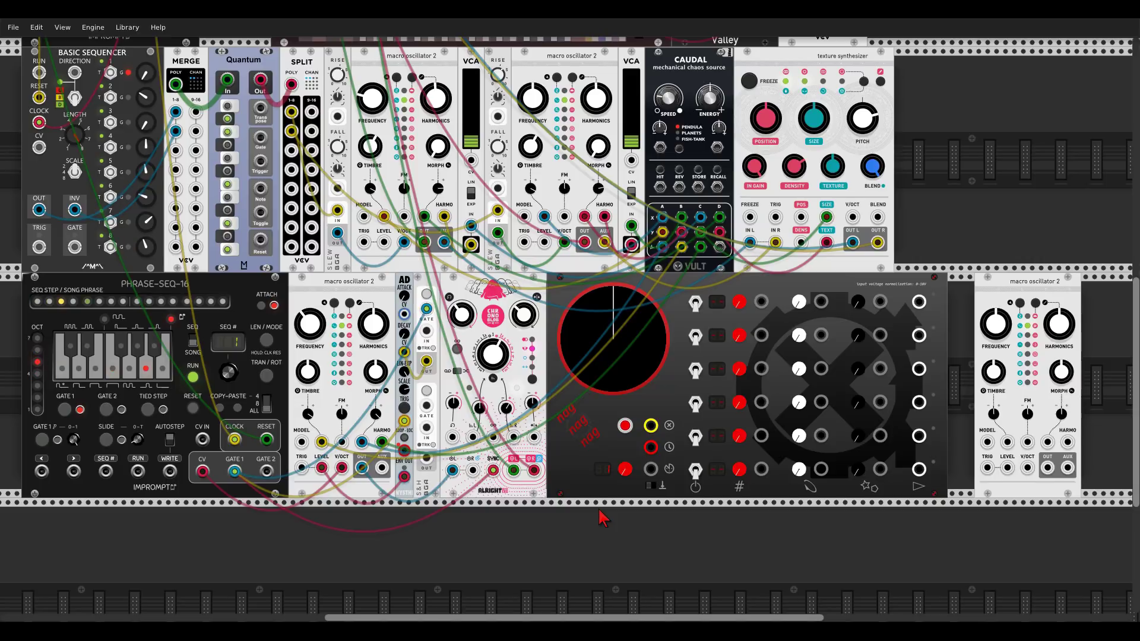
pyautogui.moveTo(651, 425); pyautogui.dragTo(42, 107)
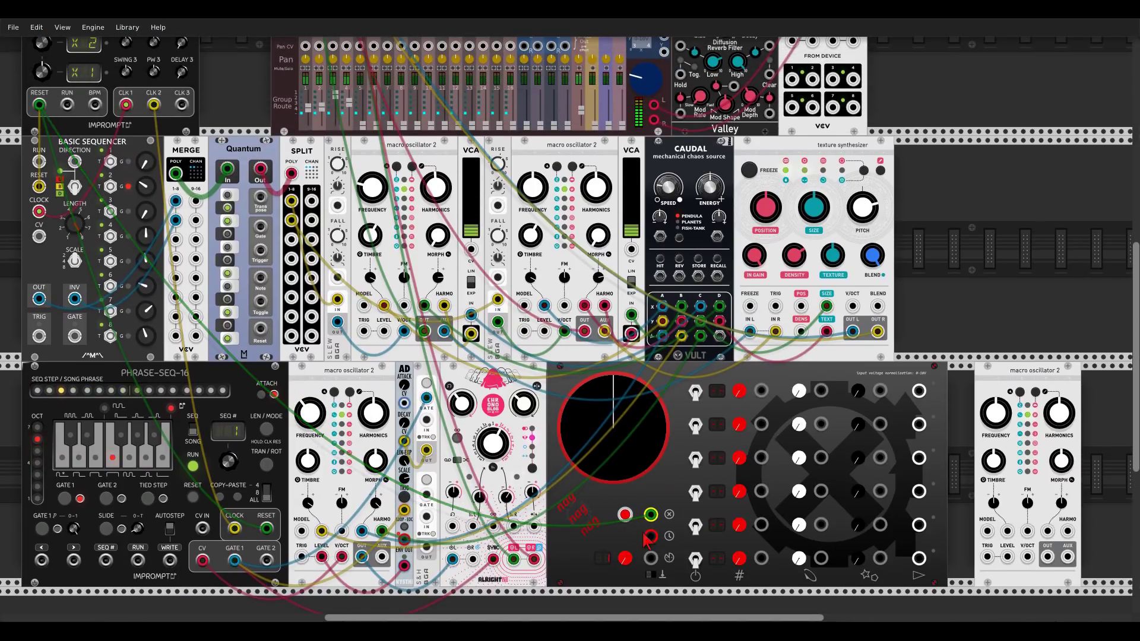
pyautogui.moveTo(651, 537); pyautogui.dragTo(182, 105)
pyautogui.moveTo(46, 73)
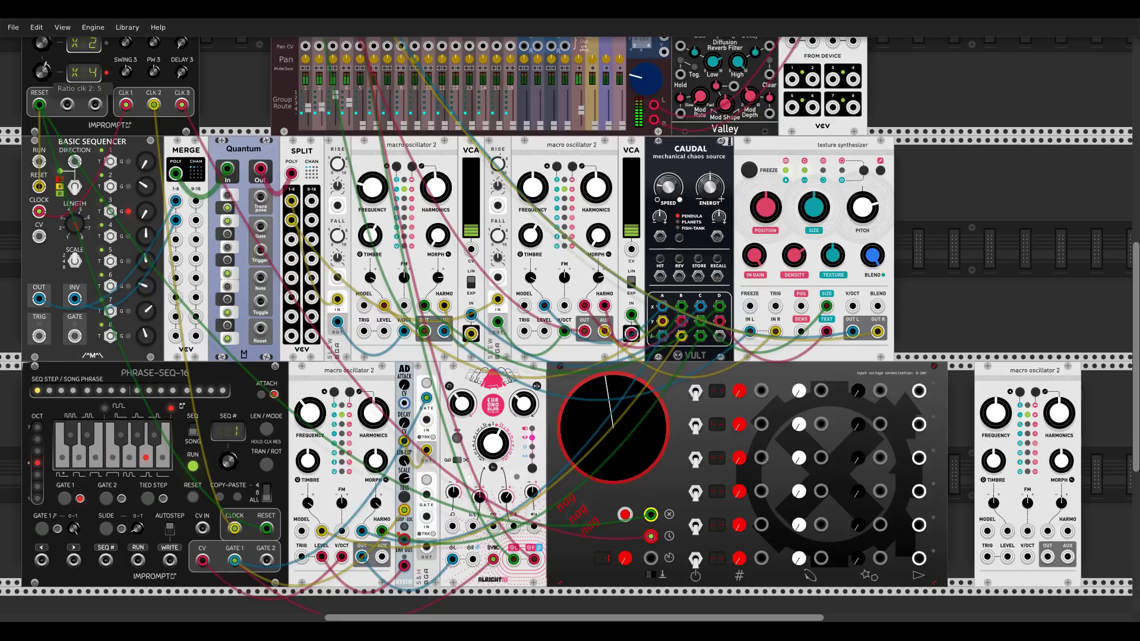
# Set the nag nag nag's degrees per clock to 16 and its first row to 7 vertices.
pyautogui.moveTo(624, 566)
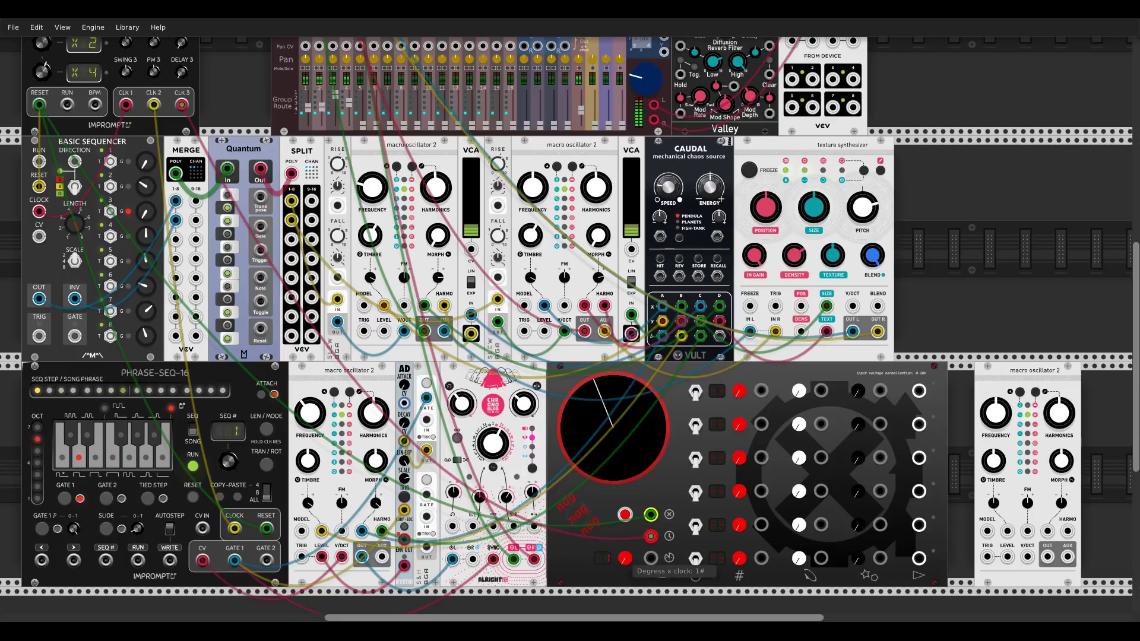
pyautogui.moveTo(622, 561); pyautogui.dragTo(622, 549)
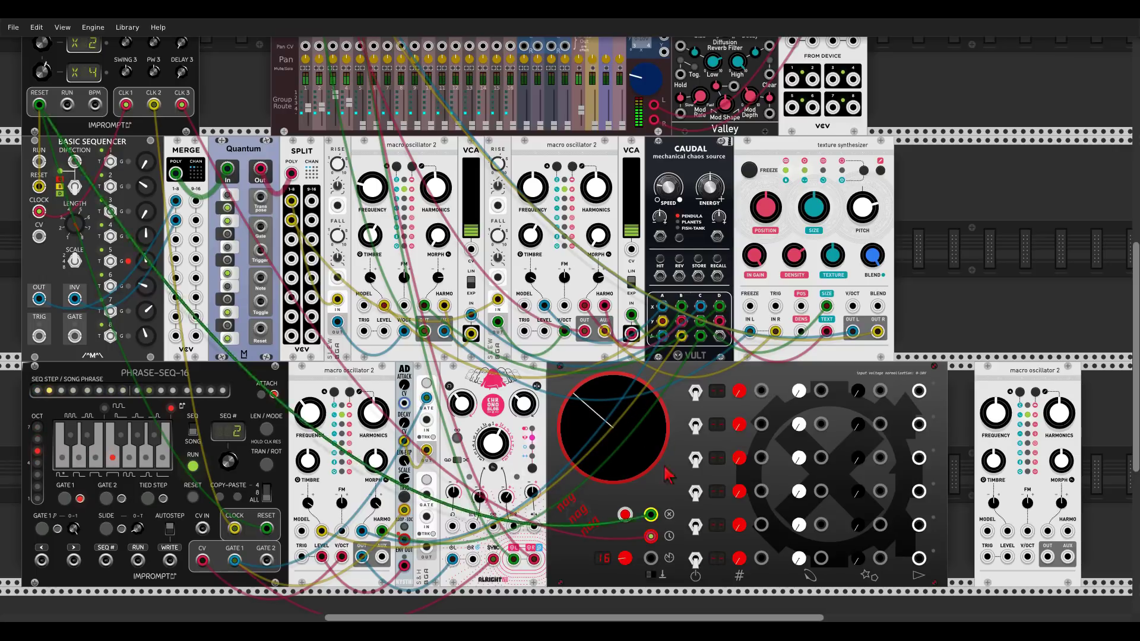
pyautogui.moveTo(712, 405); pyautogui.dragTo(712, 393)
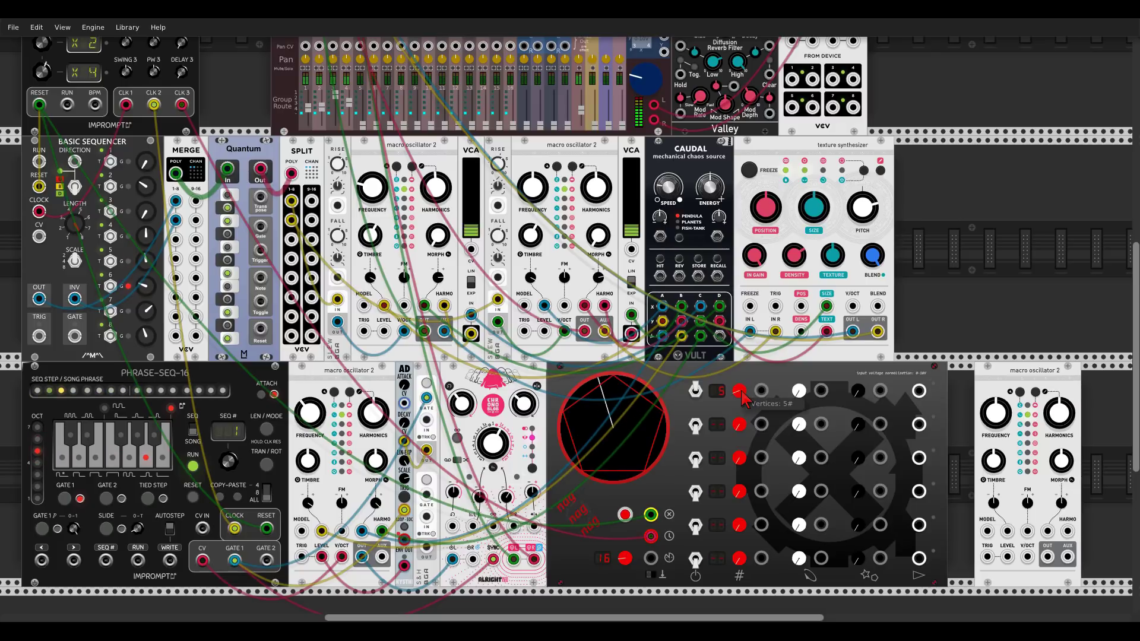
pyautogui.moveTo(740, 393); pyautogui.dragTo(740, 384)
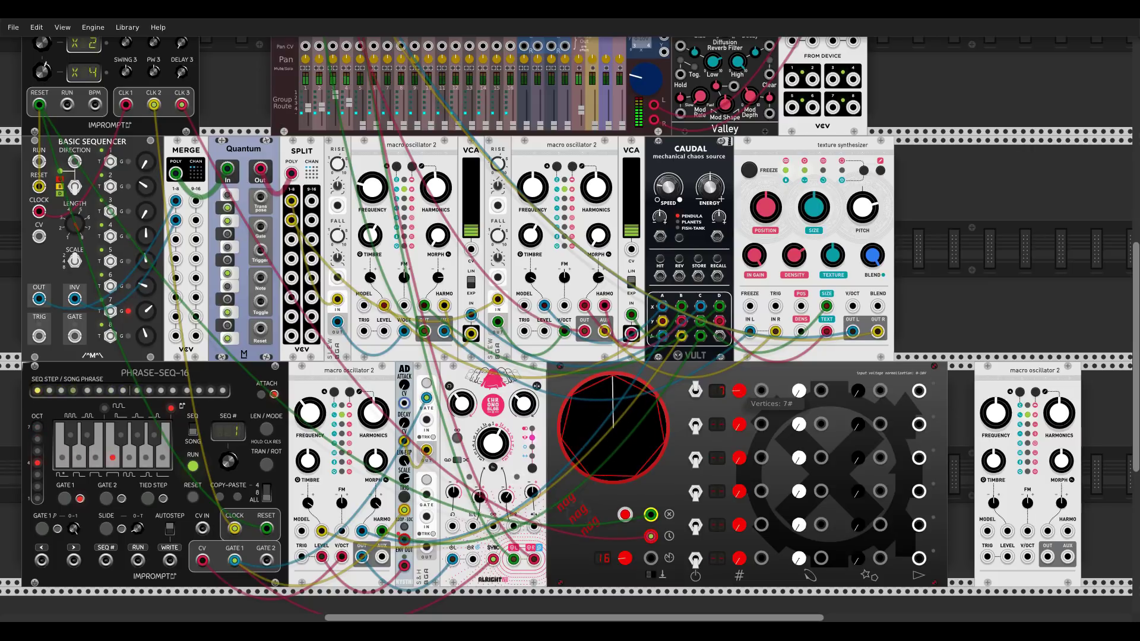
# Patch the nag nag nag's first-row output to the copied macro oscillator 2's TRIG and that oscillator's OUT to mixer channel 5.
pyautogui.moveTo(948, 407)
pyautogui.mouseDown()
pyautogui.moveTo(724, 353)
pyautogui.moveTo(799, 542)
pyautogui.mouseUp()
pyautogui.scroll(1, 750, 369)
pyautogui.moveTo(871, 542); pyautogui.dragTo(54, 119)
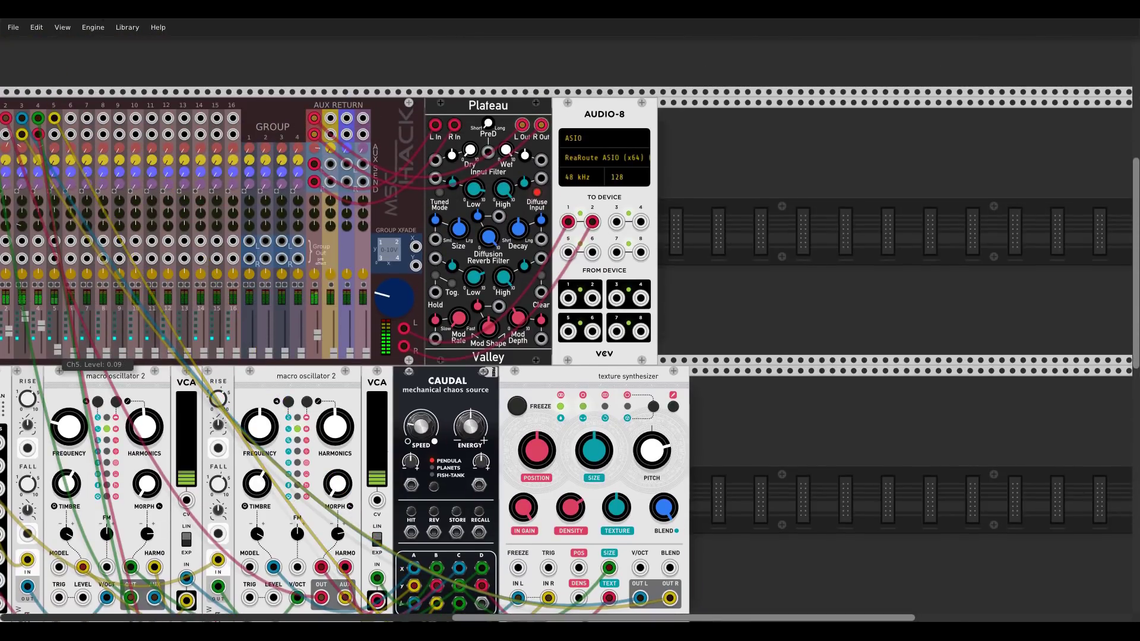
# Raise and solo channel 5 on the mixer, and reset CLOCKED.
pyautogui.moveTo(58, 329); pyautogui.dragTo(58, 300)
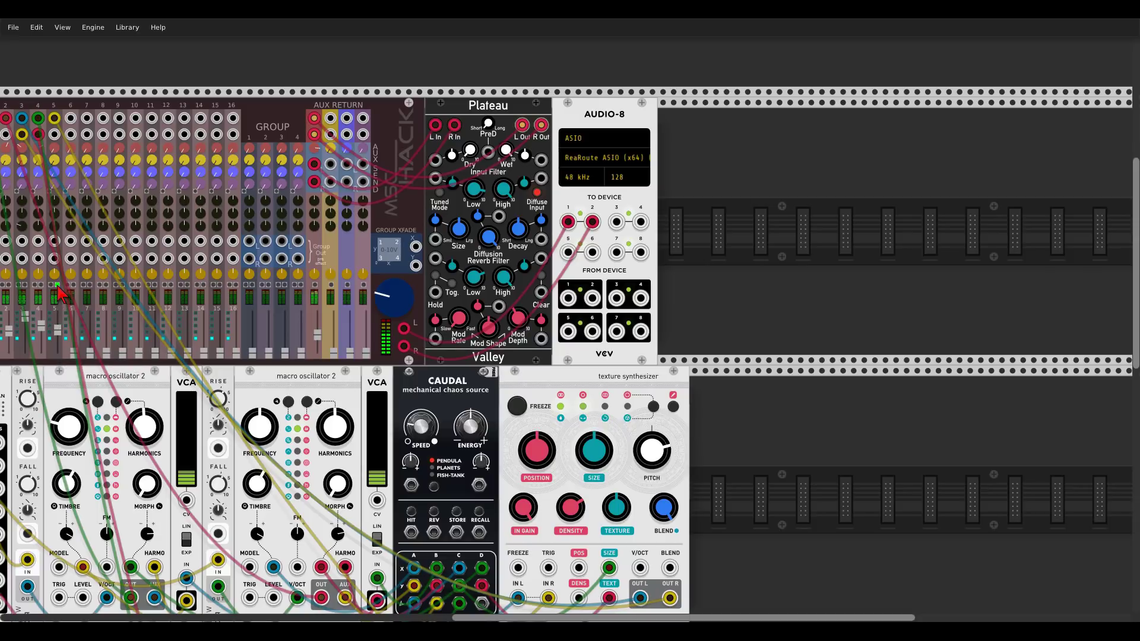
pyautogui.moveTo(58, 330)
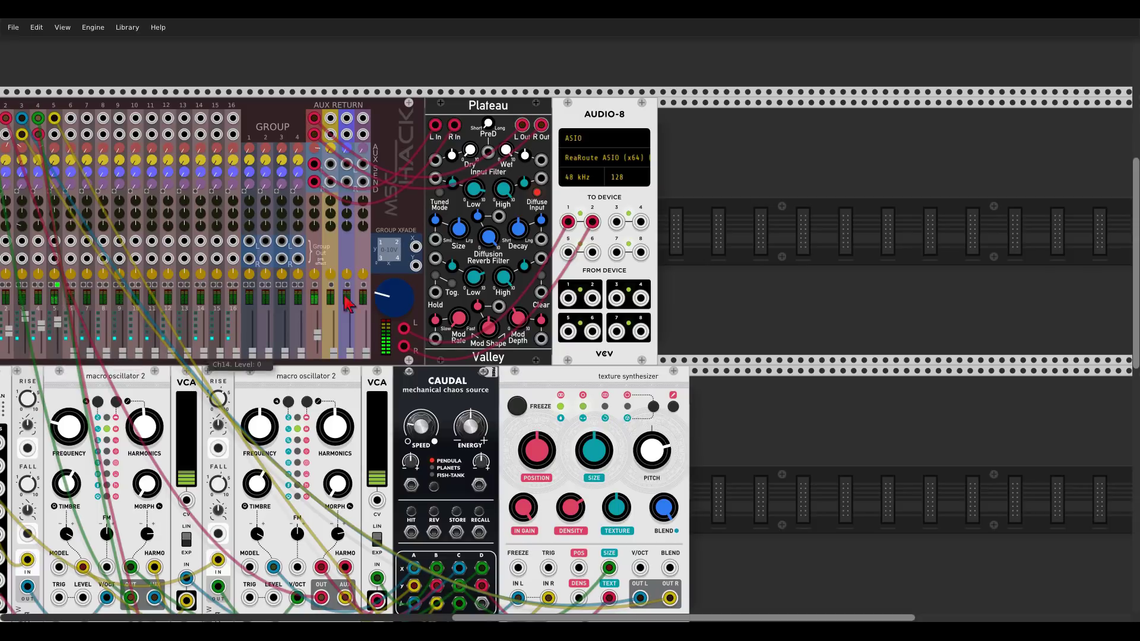
pyautogui.hscroll(-10, 301, 69)
pyautogui.scroll(1, 300, 69)
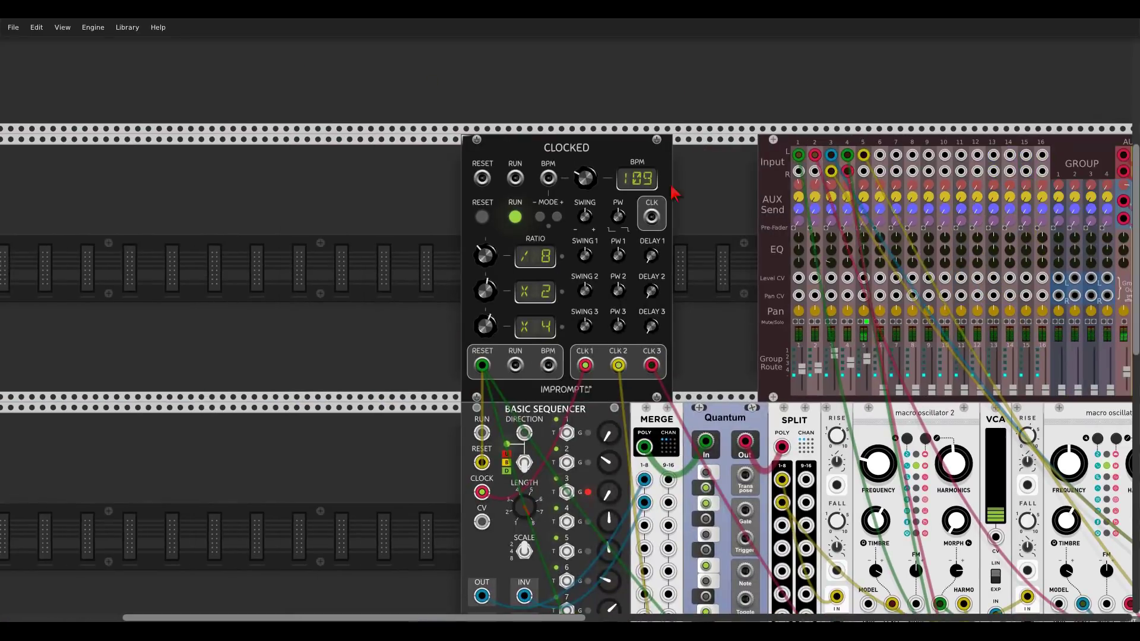
pyautogui.click(482, 218)
# Set the nag nag nag's first row to 5 vertices and raise its skew to about 37.
pyautogui.hscroll(12, 757, 299)
pyautogui.scroll(-4, 757, 299)
pyautogui.scroll(-4, 739, 306)
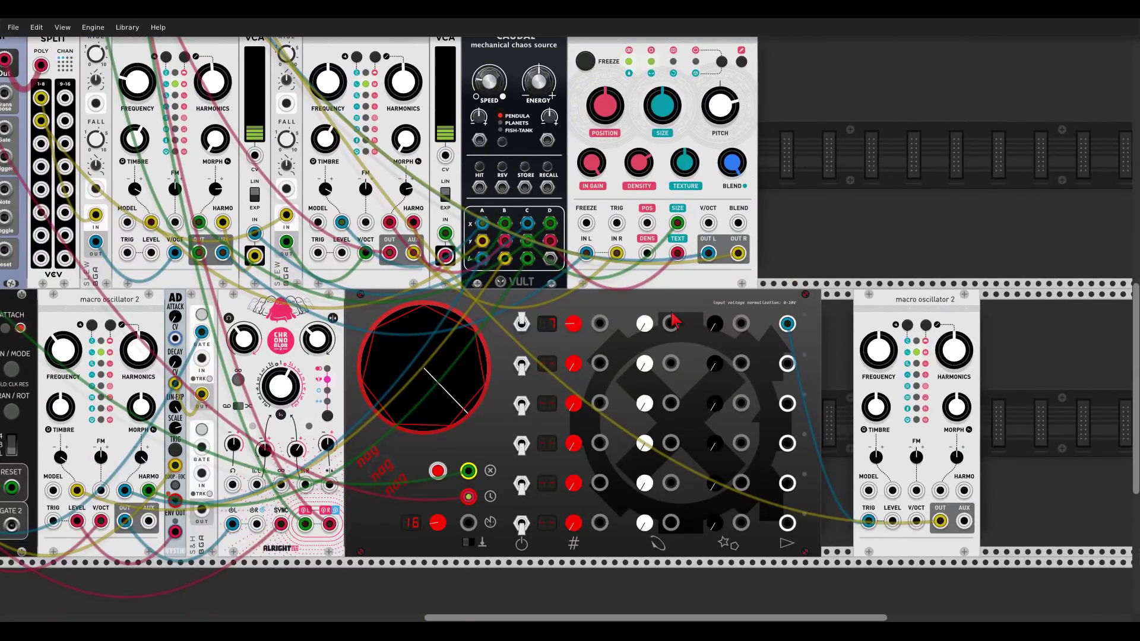
pyautogui.moveTo(572, 442); pyautogui.dragTo(573, 451)
pyautogui.moveTo(572, 324); pyautogui.dragTo(572, 339)
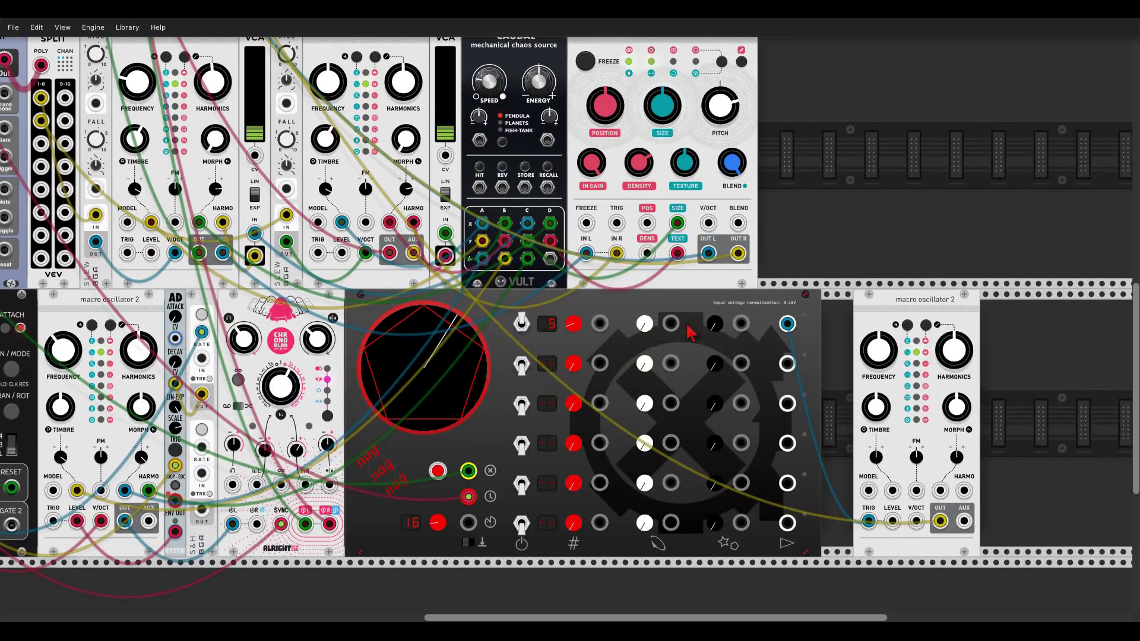
pyautogui.moveTo(713, 324); pyautogui.dragTo(714, 294)
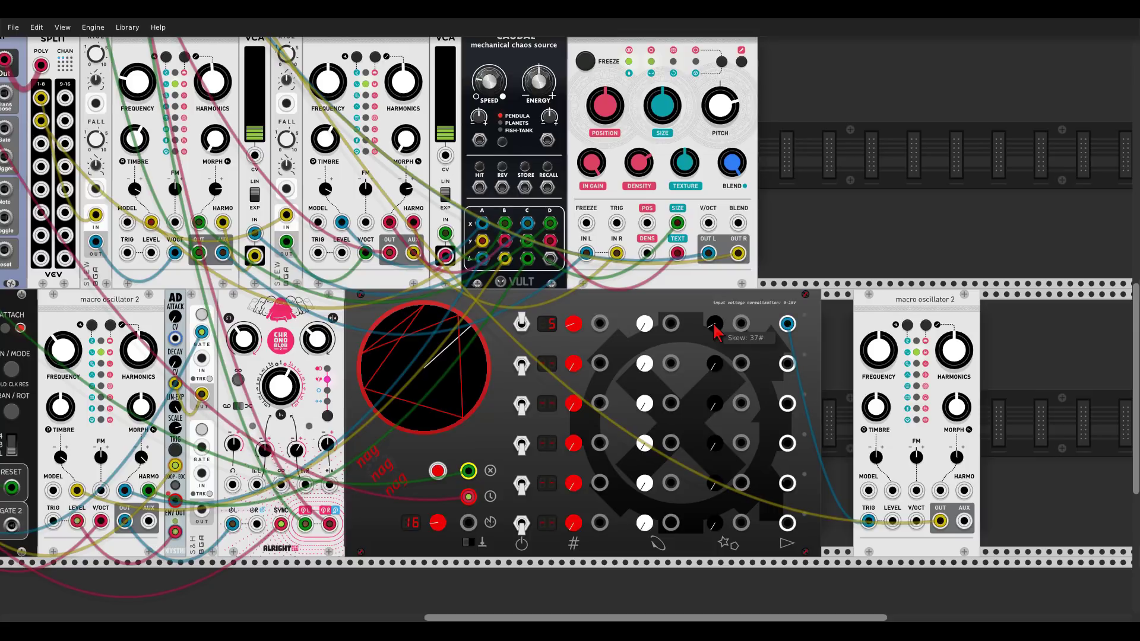
pyautogui.moveTo(714, 324); pyautogui.dragTo(714, 318)
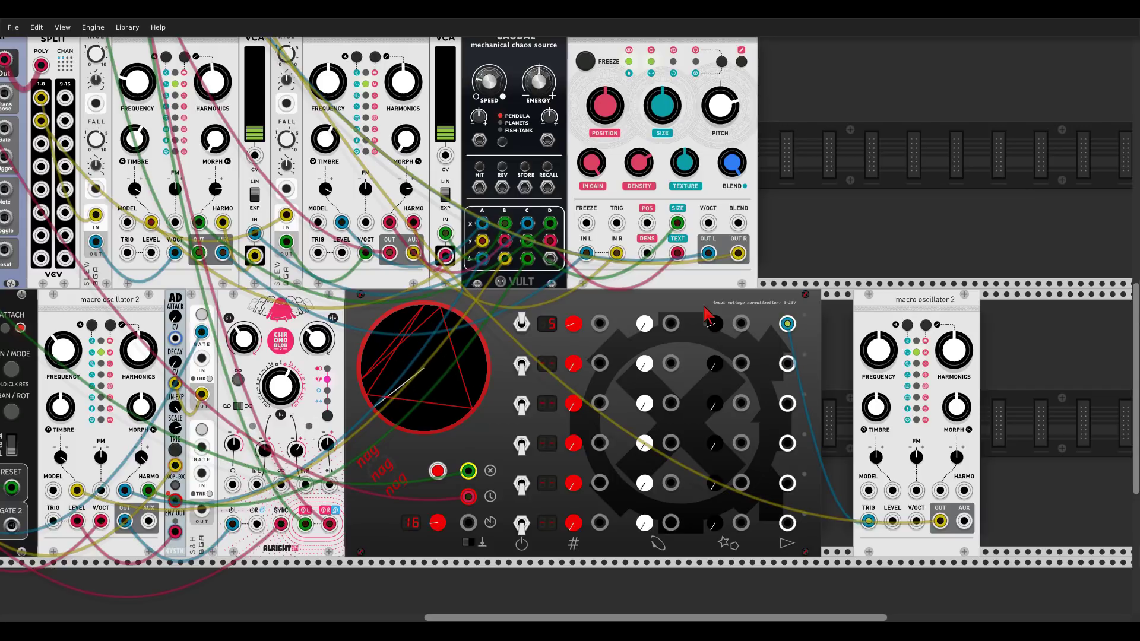
# Set the copied macro oscillator 2's frequency to -2.
pyautogui.rightClick(877, 349)
pyautogui.write('-2')
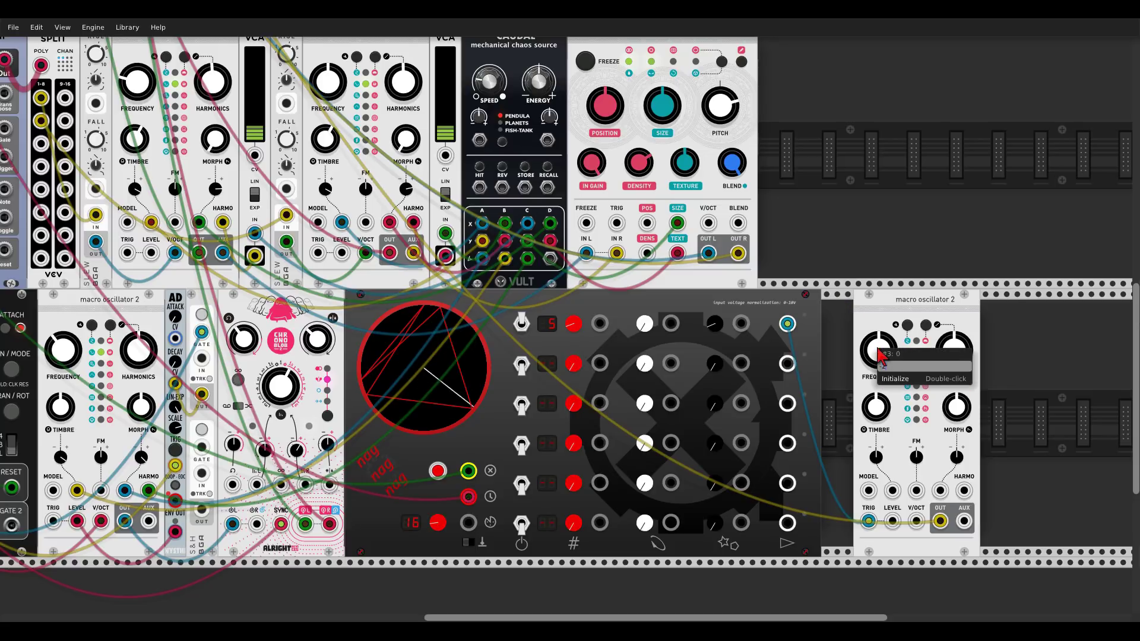
pyautogui.press('Return')
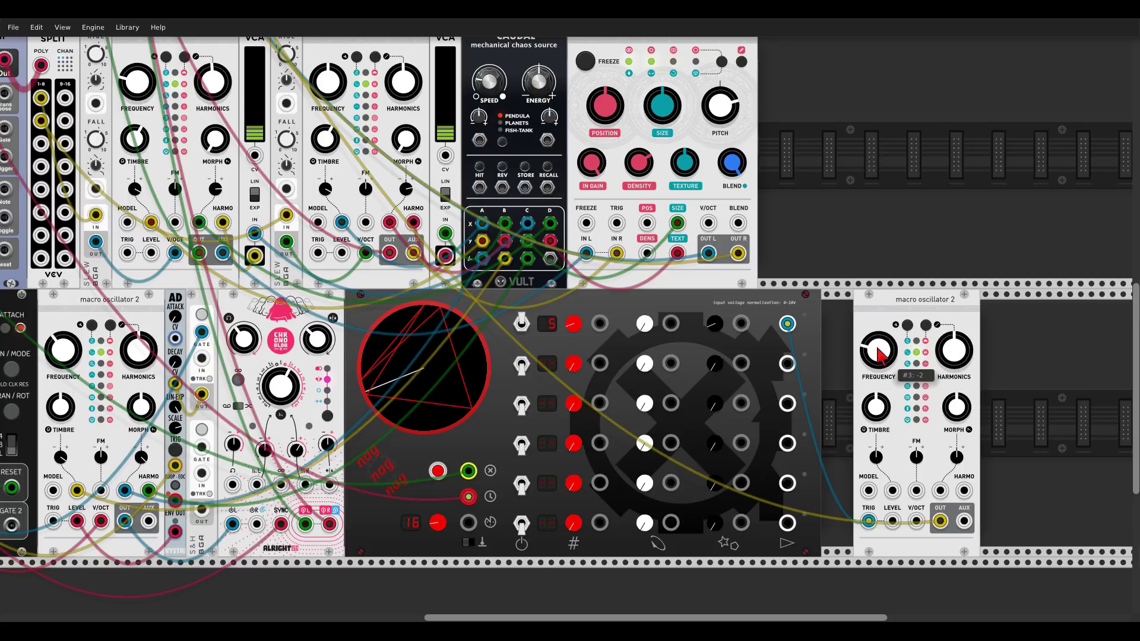
# Patch the SPLIT module's first channel output to the copied macro oscillator 2's V/OCT input.
pyautogui.moveTo(790, 212); pyautogui.dragTo(1074, 519)
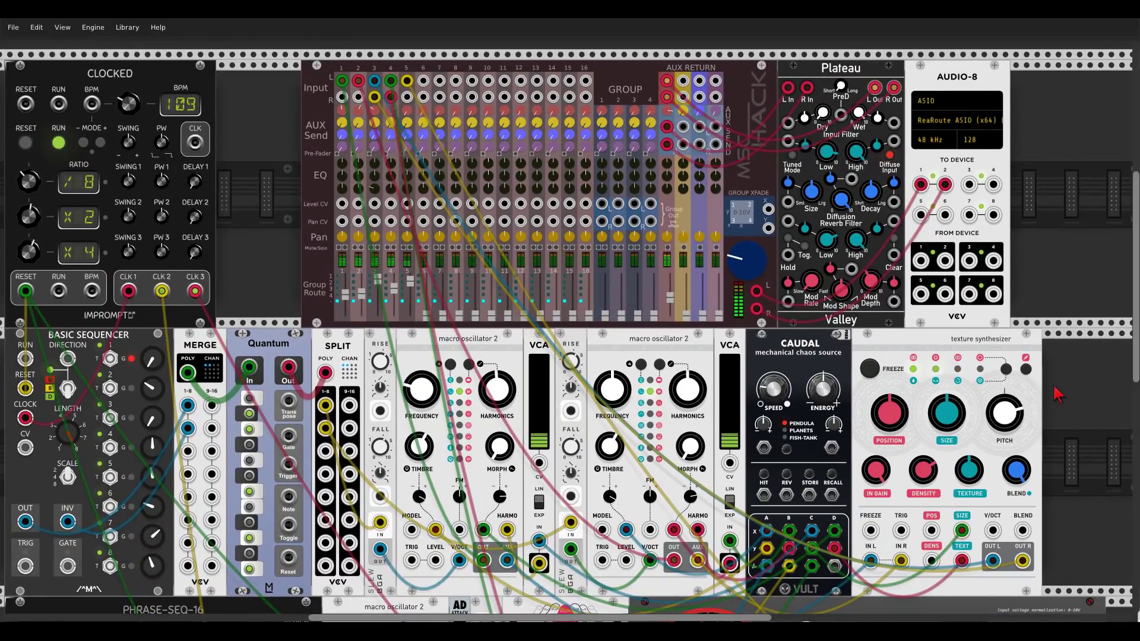
pyautogui.moveTo(1078, 396); pyautogui.dragTo(1025, 377)
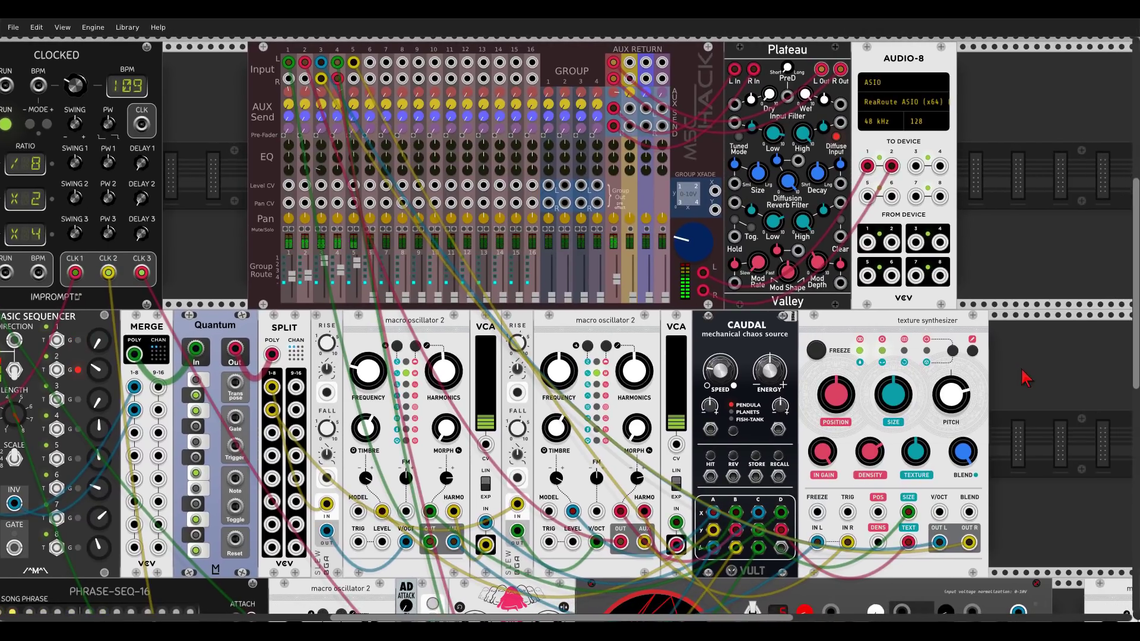
pyautogui.scroll(-5, 1025, 378)
pyautogui.hscroll(-3, 1025, 378)
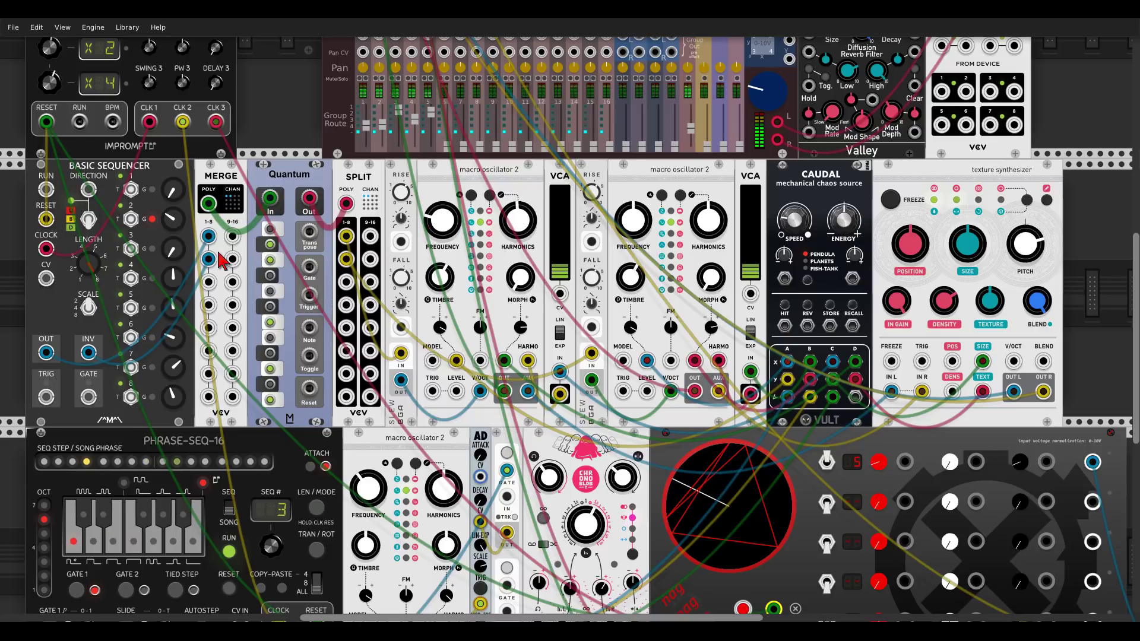
pyautogui.moveTo(171, 251)
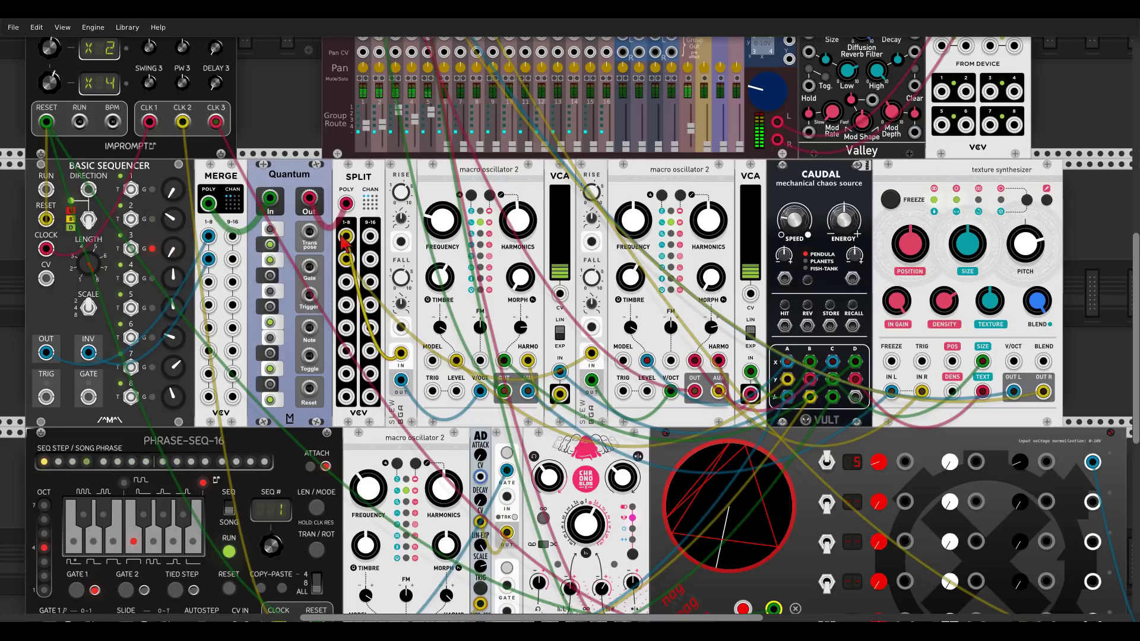
pyautogui.moveTo(346, 237); pyautogui.dragTo(954, 528)
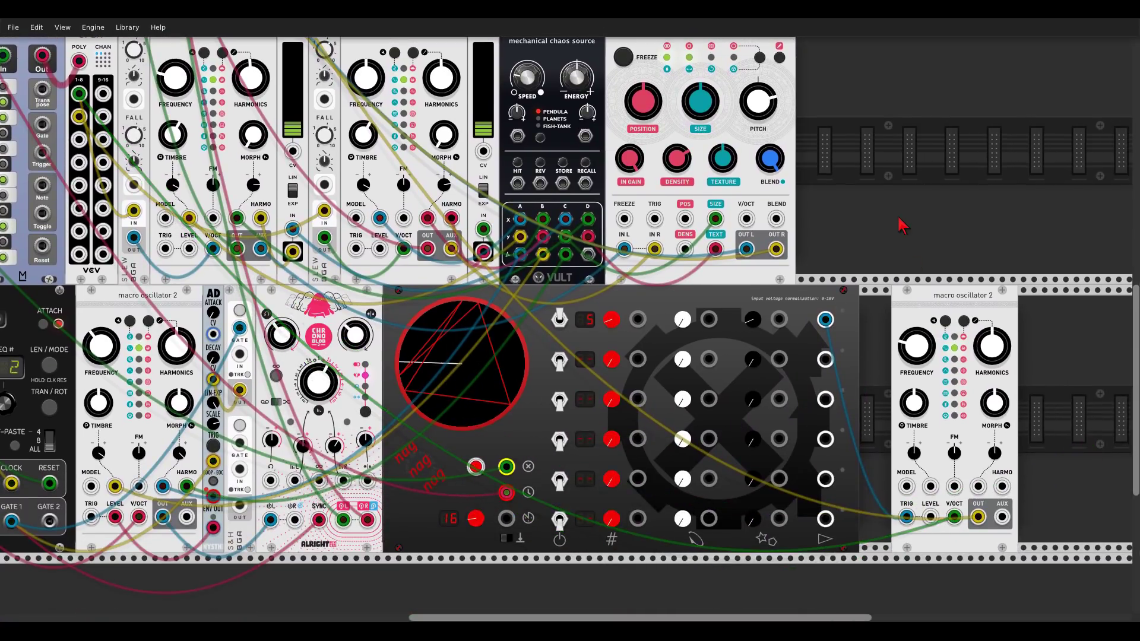
# Lower the copied macro oscillator 2's frequency to -3.
pyautogui.rightClick(918, 350)
pyautogui.write('-3')
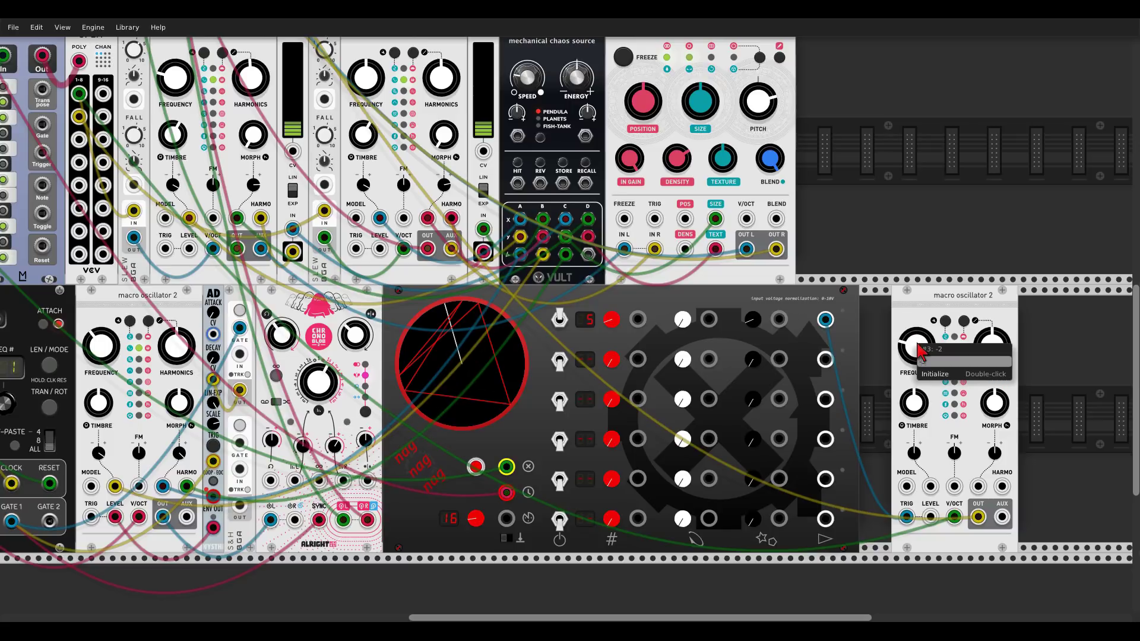
pyautogui.press('Return')
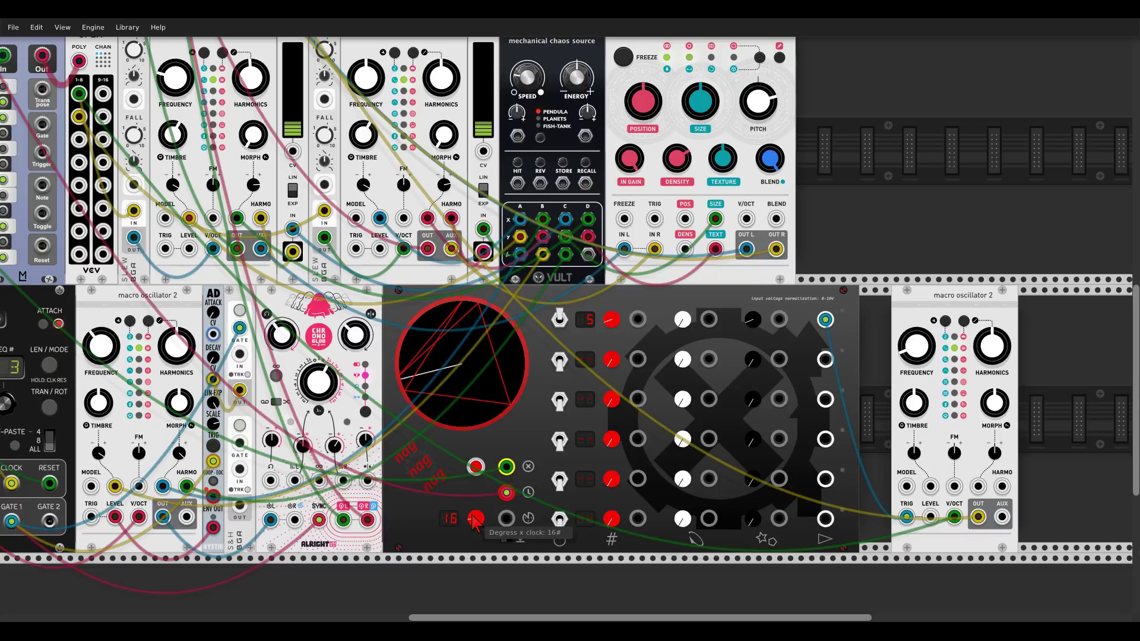
# Set the nag nag nag's degrees per clock to 32 and unplug the cable from the copied macro oscillator 2's V/OCT input.
pyautogui.moveTo(476, 518); pyautogui.dragTo(476, 504)
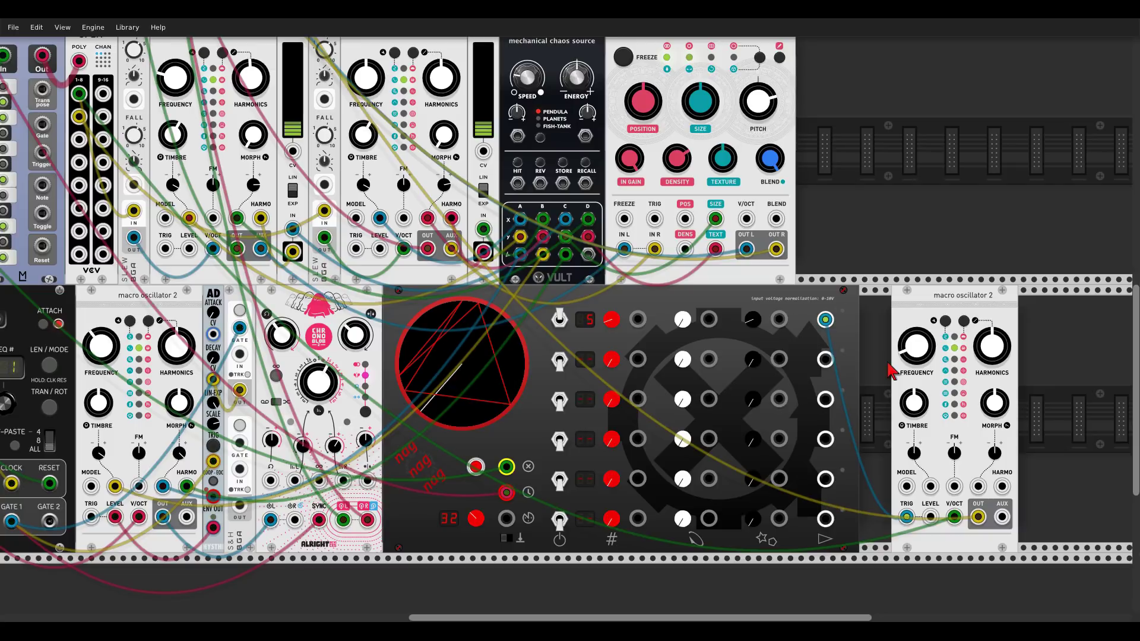
pyautogui.click(954, 516)
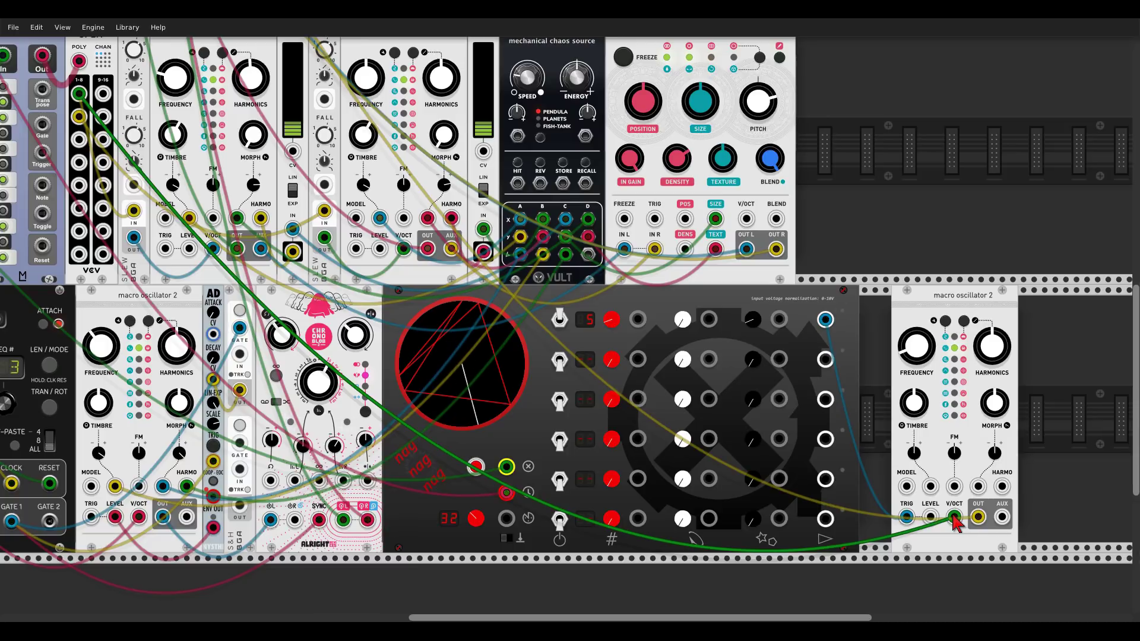
# Add a HOT TUNA tuner fed by the copied macro oscillator 2's OUT and tune that oscillator's frequency to -1.833, note D2.
pyautogui.moveTo(954, 252); pyautogui.dragTo(735, 210)
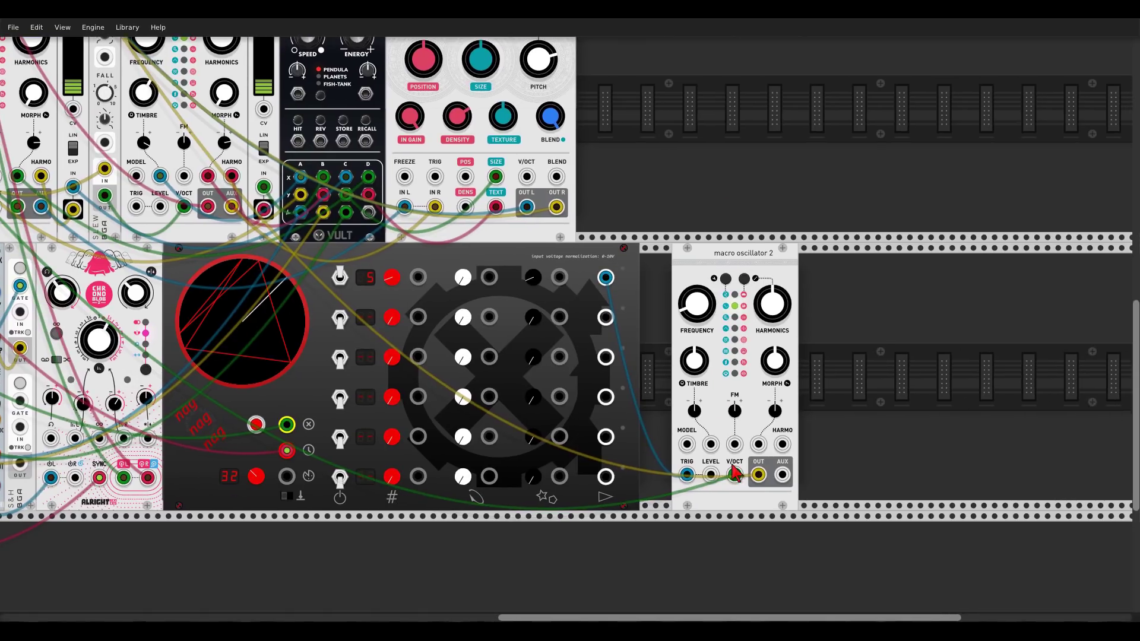
pyautogui.rightClick(860, 389)
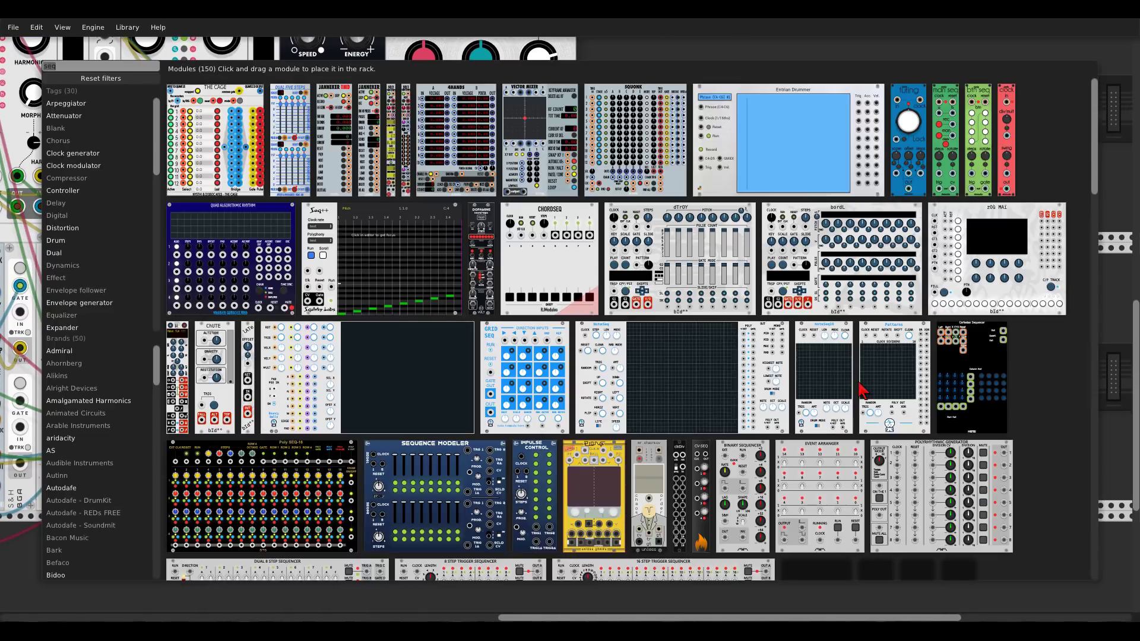
pyautogui.write('tuna')
pyautogui.moveTo(230, 141); pyautogui.dragTo(821, 442)
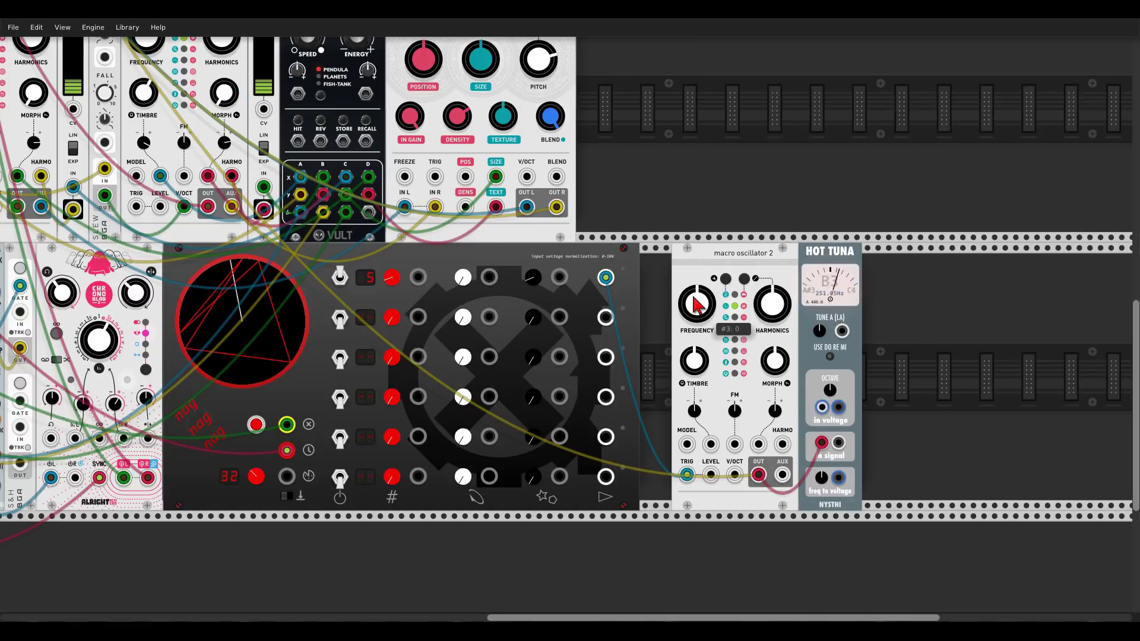
pyautogui.moveTo(697, 306); pyautogui.dragTo(697, 329)
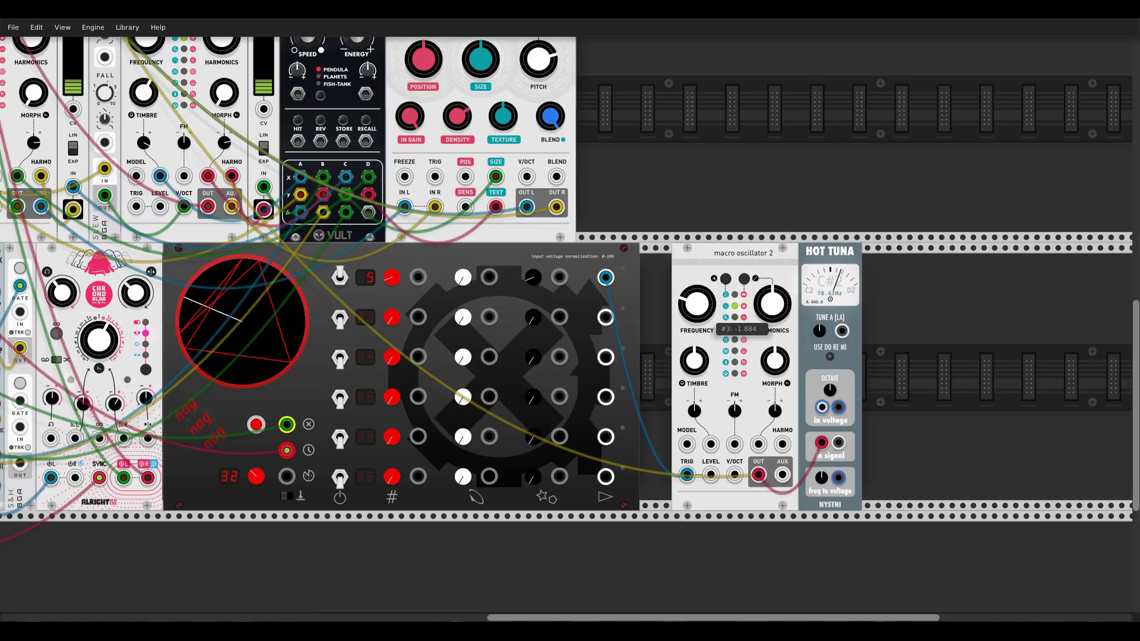
pyautogui.moveTo(698, 329); pyautogui.dragTo(697, 326)
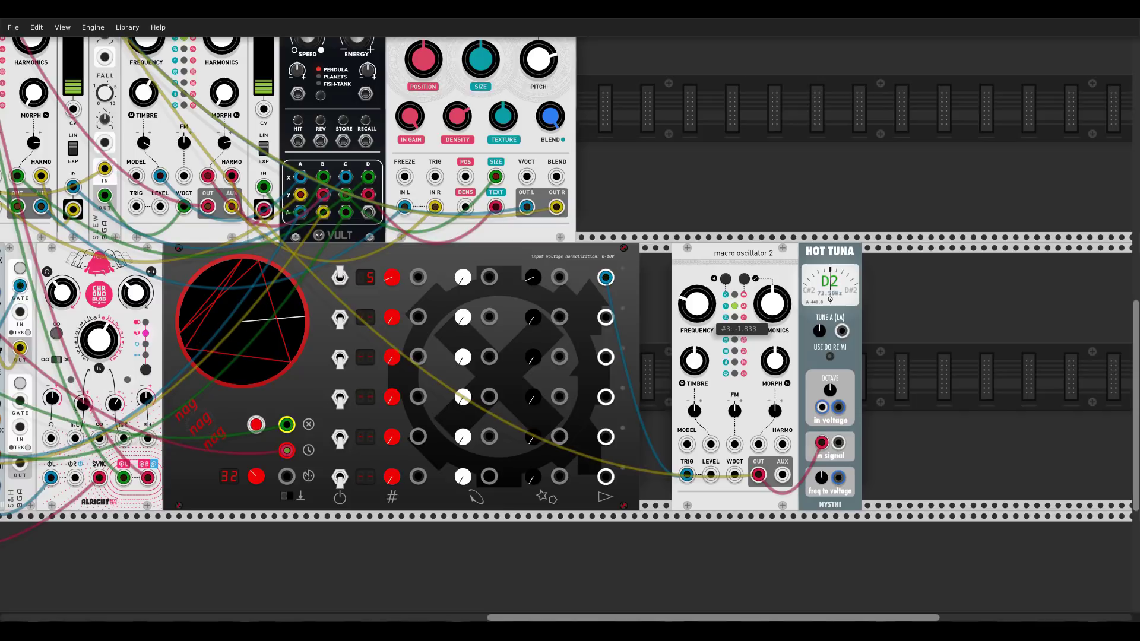
# Replace the HOT TUNA tuner with a Tangents steiner-parker filter beside the copied macro oscillator 2.
pyautogui.rightClick(833, 259)
pyautogui.click(848, 358)
pyautogui.rightClick(859, 378)
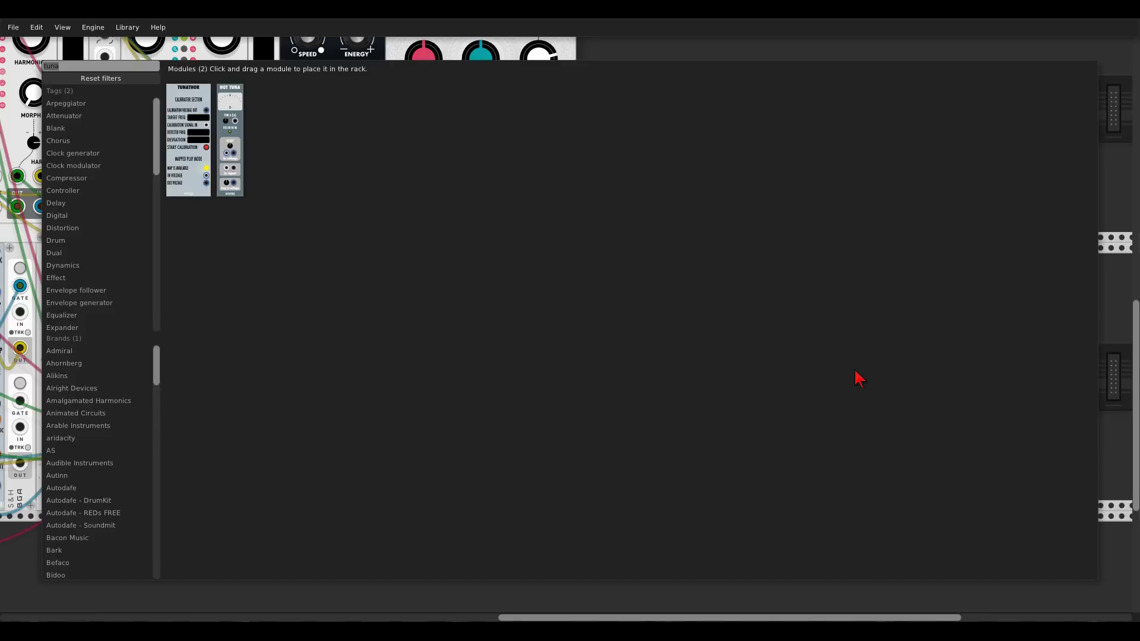
pyautogui.write('tange')
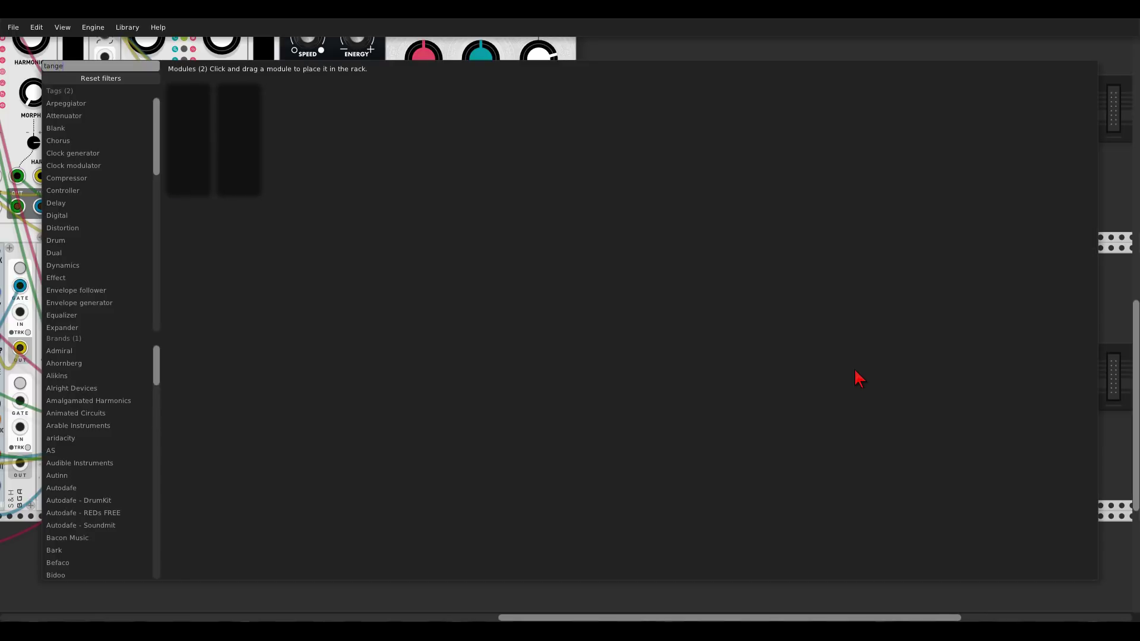
pyautogui.click(234, 103)
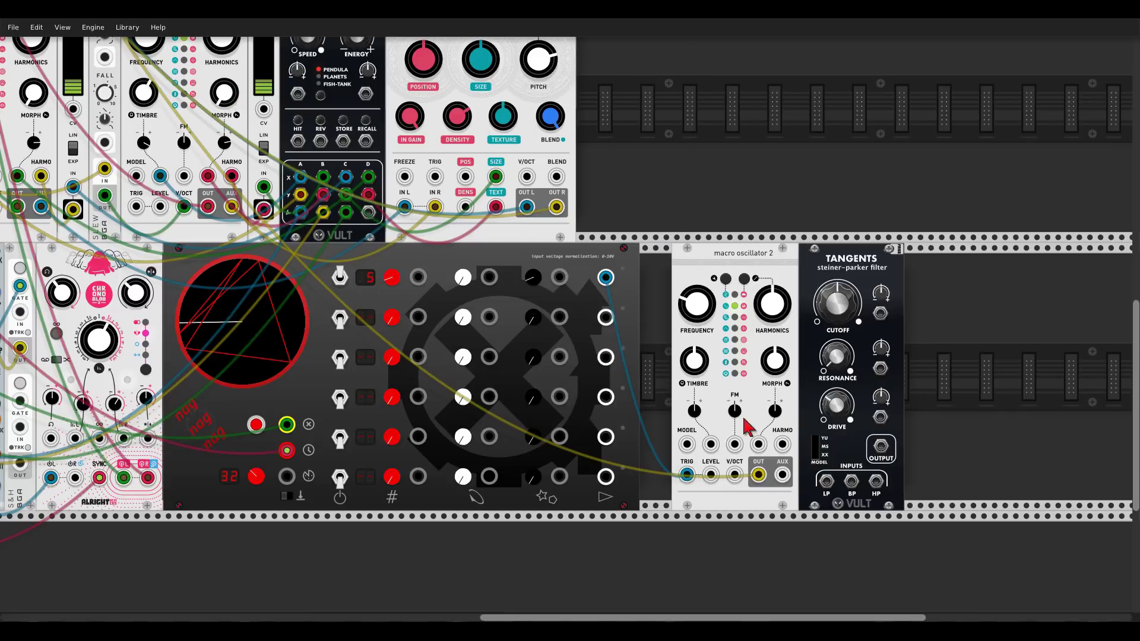
# Route the copied oscillator's OUT through the Tangents' LP input to the mixer, and adjust the filter's drive, resonance and cutoff (about 0.338).
pyautogui.moveTo(759, 479); pyautogui.dragTo(881, 446)
pyautogui.moveTo(826, 481); pyautogui.dragTo(759, 475)
pyautogui.moveTo(841, 409); pyautogui.dragTo(842, 216)
pyautogui.moveTo(837, 358); pyautogui.dragTo(837, 324)
pyautogui.moveTo(837, 304); pyautogui.dragTo(838, 368)
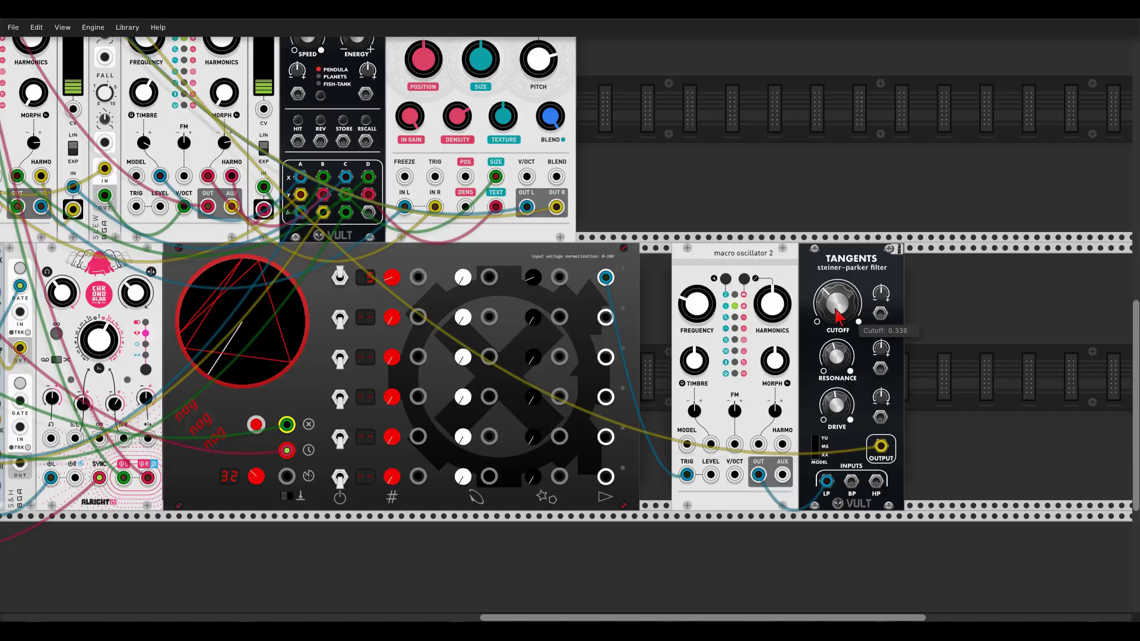
# Enable the nag nag nag's second row with 6 vertices and skew 70 and third row with 5 vertices, triggering the oscillator from row three.
pyautogui.moveTo(840, 270); pyautogui.dragTo(809, 270)
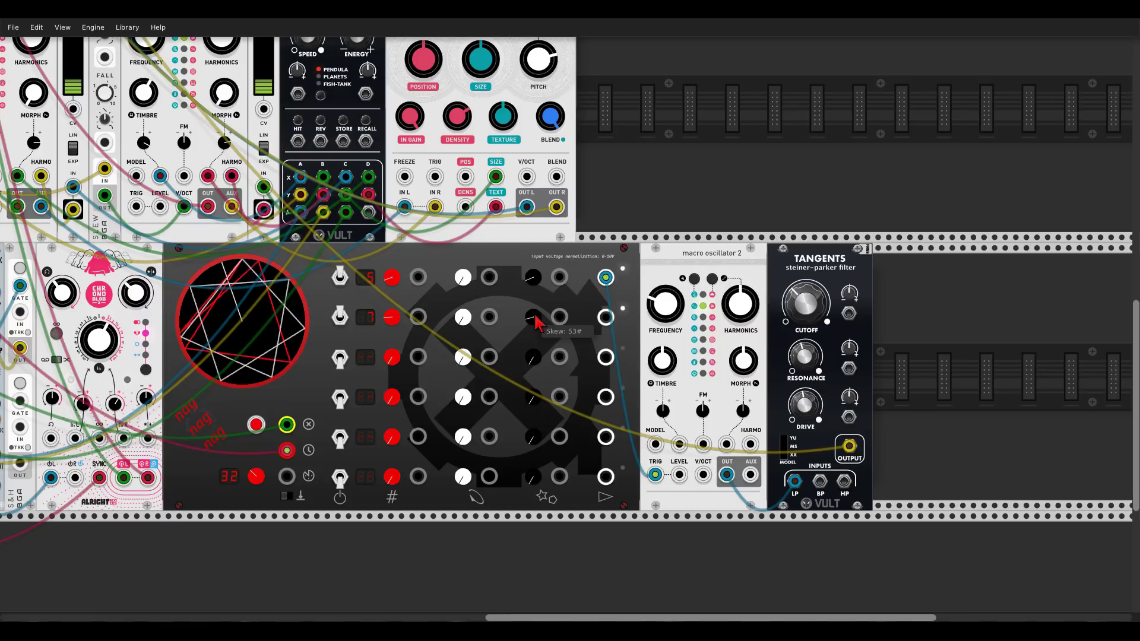
pyautogui.moveTo(607, 279); pyautogui.dragTo(605, 317)
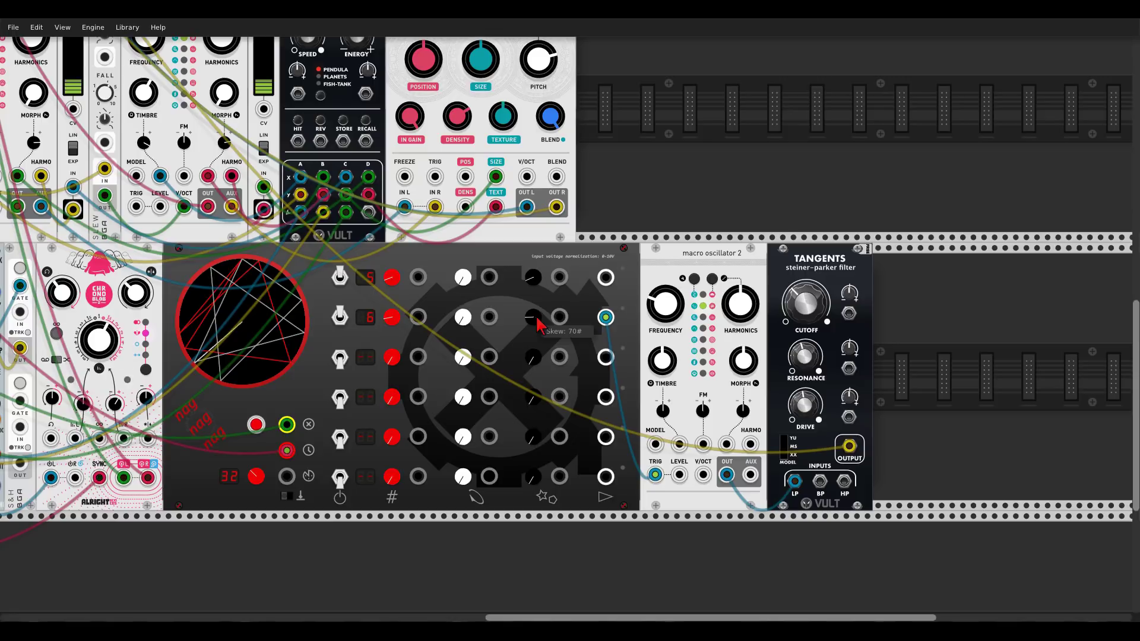
pyautogui.moveTo(605, 317); pyautogui.dragTo(605, 357)
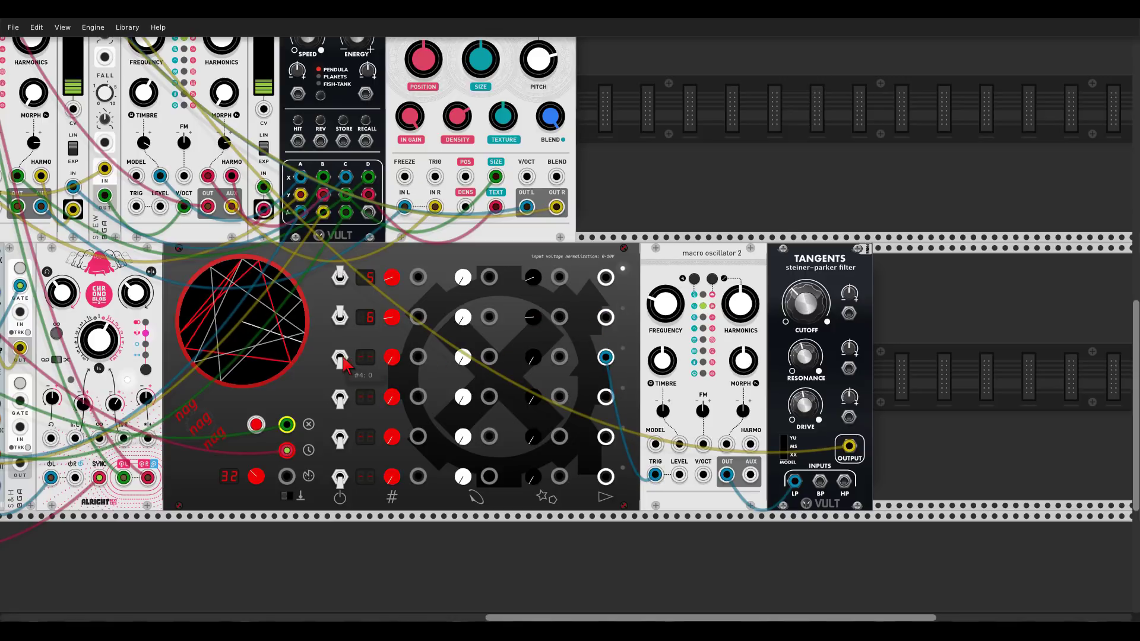
pyautogui.click(340, 359)
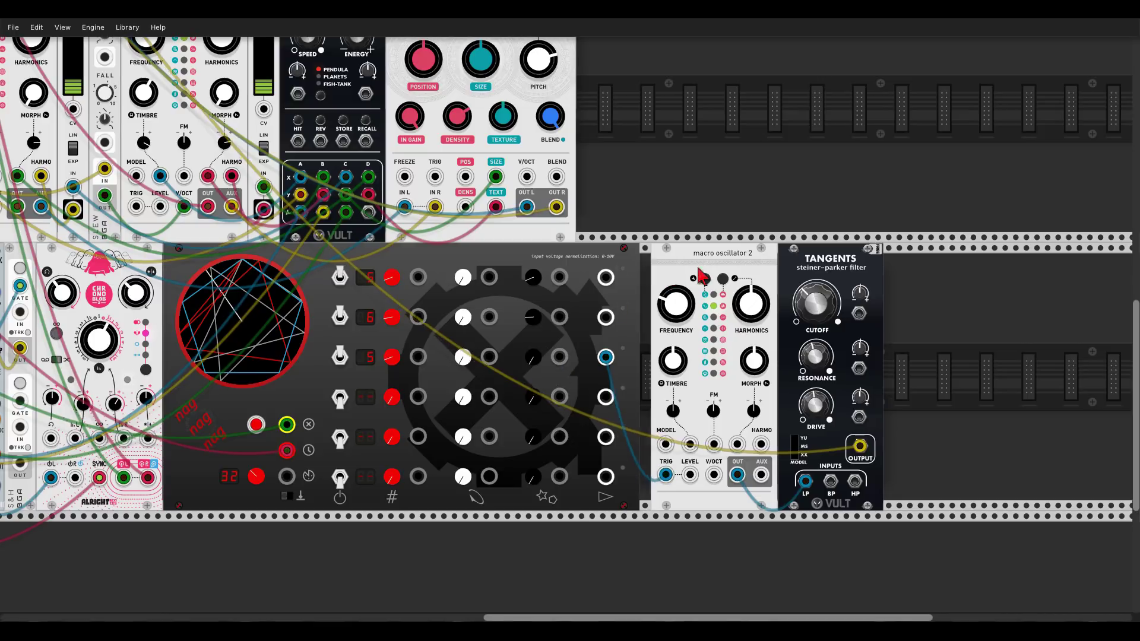
# Add an SS-2 sequential switch between the nag nag nag and the copied macro oscillator 2.
pyautogui.doubleClick(706, 305)
pyautogui.write('sequential')
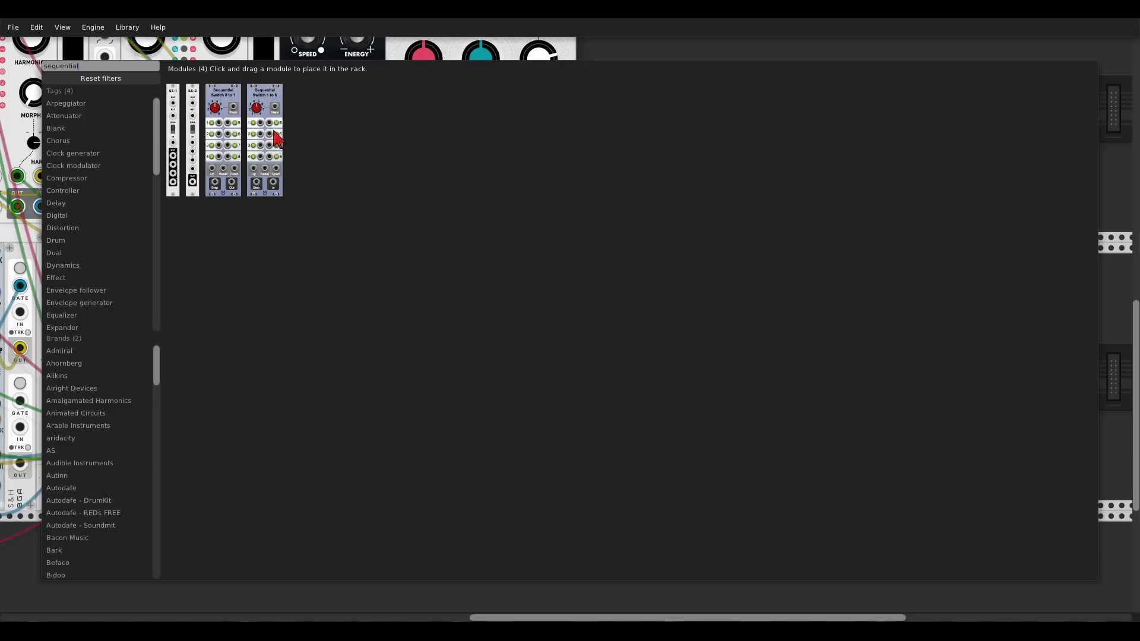
pyautogui.moveTo(202, 104); pyautogui.dragTo(697, 338)
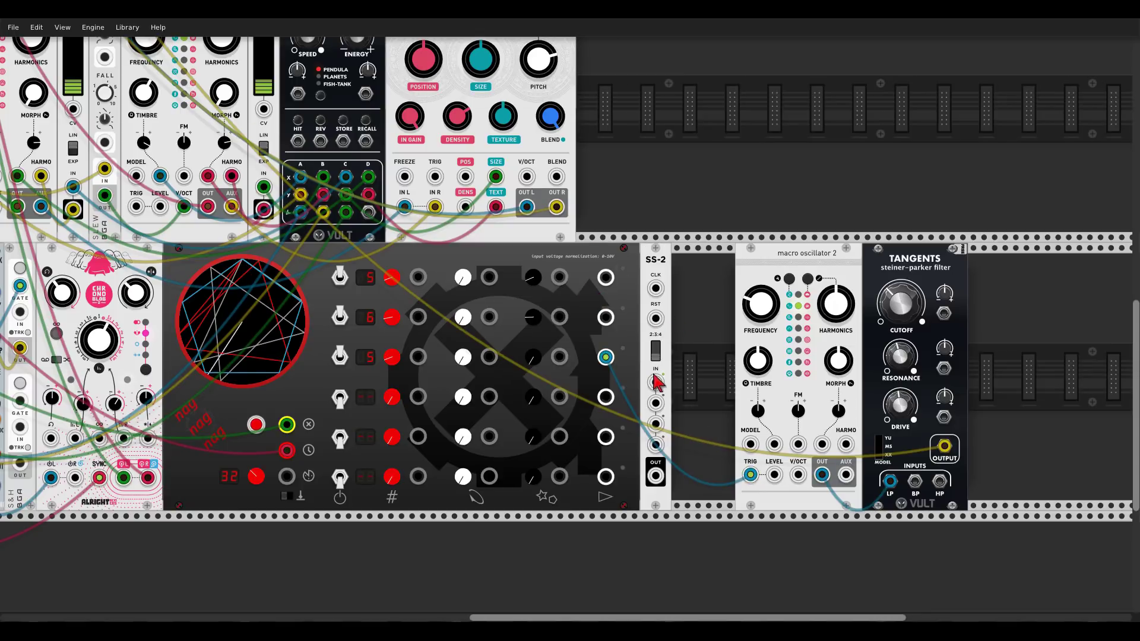
# Patch the nag nag nag's first three row outputs to the SS-2's first three inputs and the SS-2's OUT to the oscillator's TRIG.
pyautogui.moveTo(605, 277); pyautogui.dragTo(605, 317)
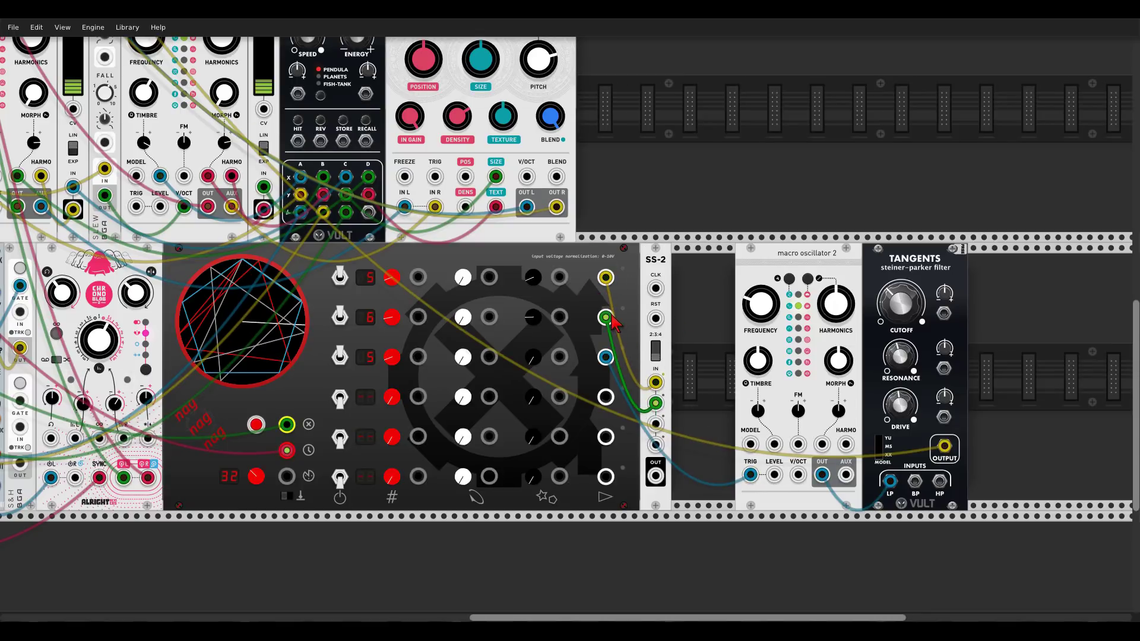
pyautogui.moveTo(655, 424); pyautogui.dragTo(606, 357)
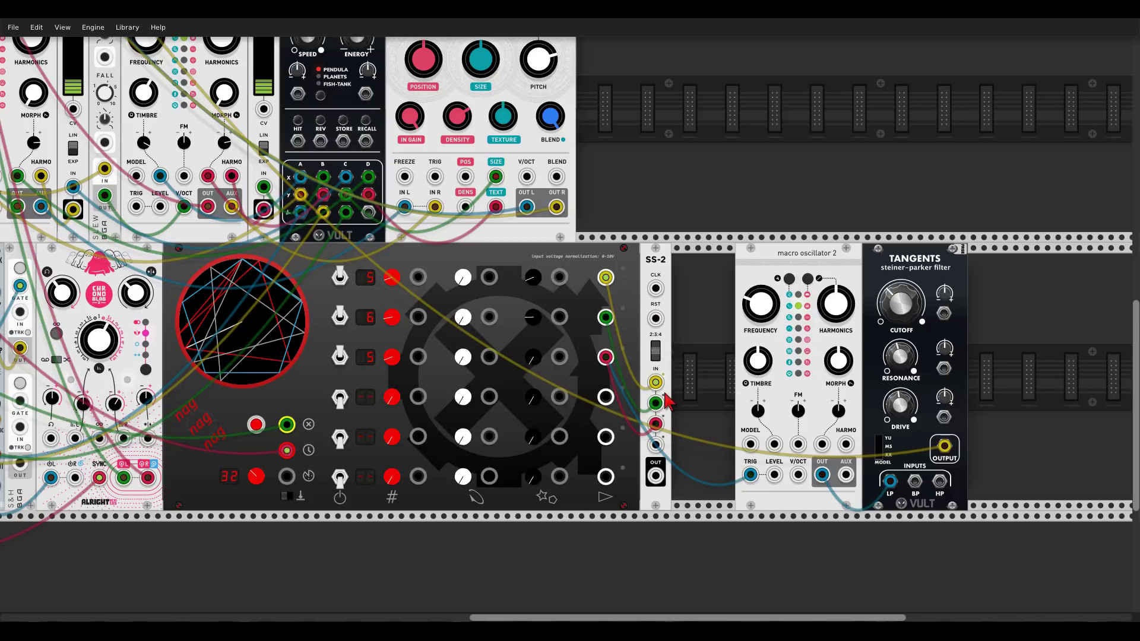
pyautogui.moveTo(605, 357); pyautogui.dragTo(655, 475)
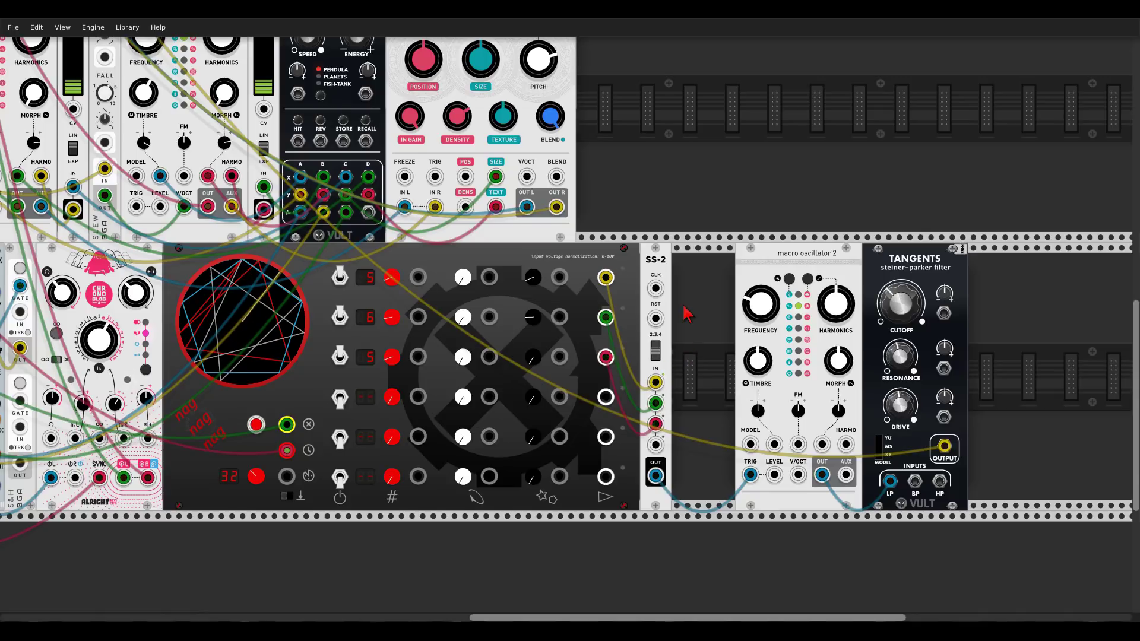
# Patch CLOCKED's CLK 1 and RESET to the SS-2's CLK and RST, and move the oscillator and Tangents filter up against the SS-2.
pyautogui.scroll(-3, 681, 311)
pyautogui.moveTo(856, 315)
pyautogui.mouseDown()
pyautogui.moveTo(880, 334)
pyautogui.moveTo(869, 324)
pyautogui.mouseUp()
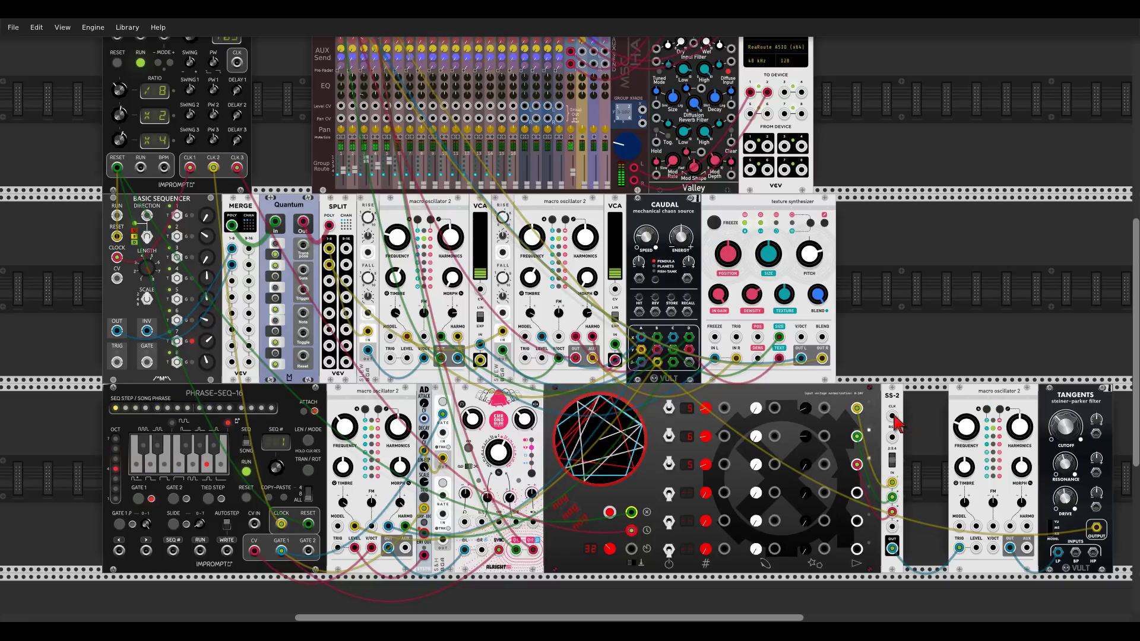
pyautogui.moveTo(892, 416); pyautogui.dragTo(191, 167)
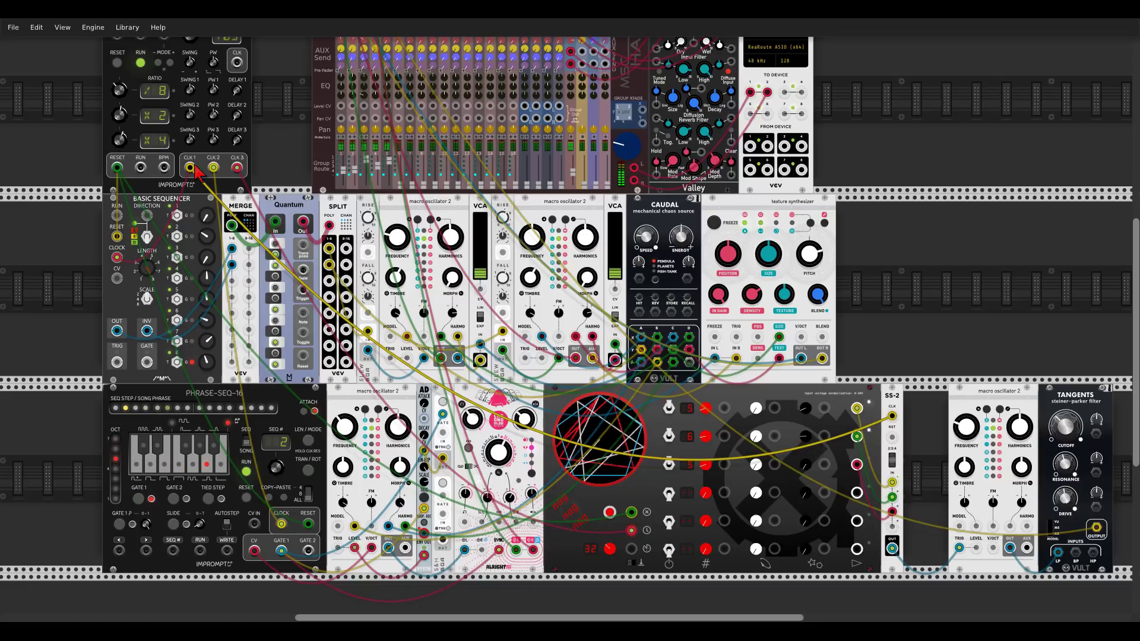
pyautogui.moveTo(892, 437); pyautogui.dragTo(117, 167)
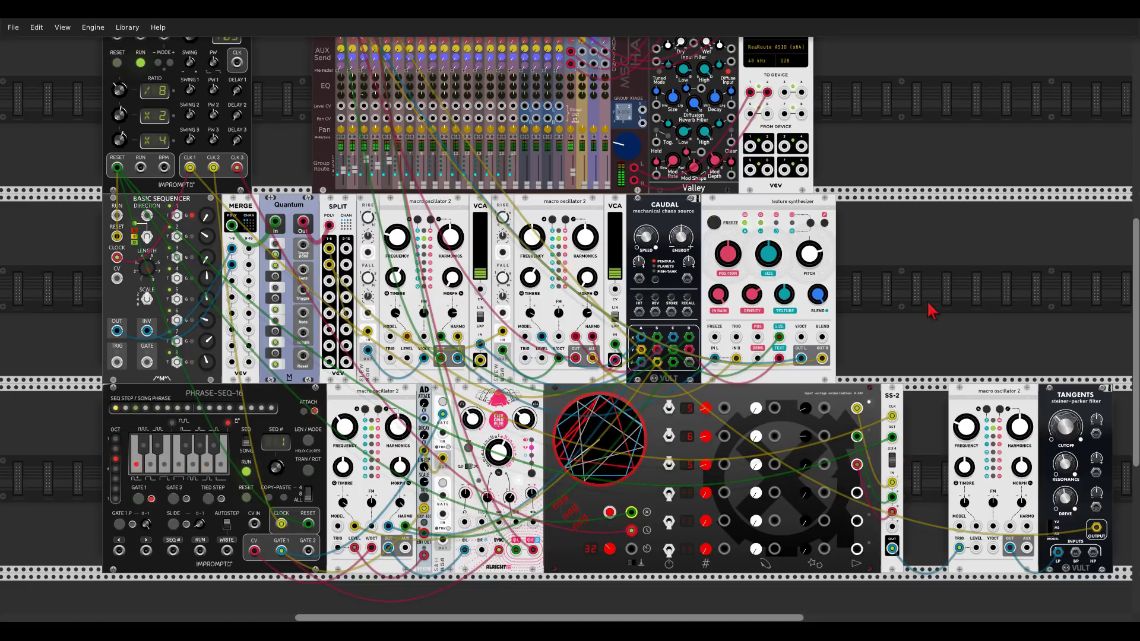
pyautogui.moveTo(1095, 398); pyautogui.dragTo(1059, 393)
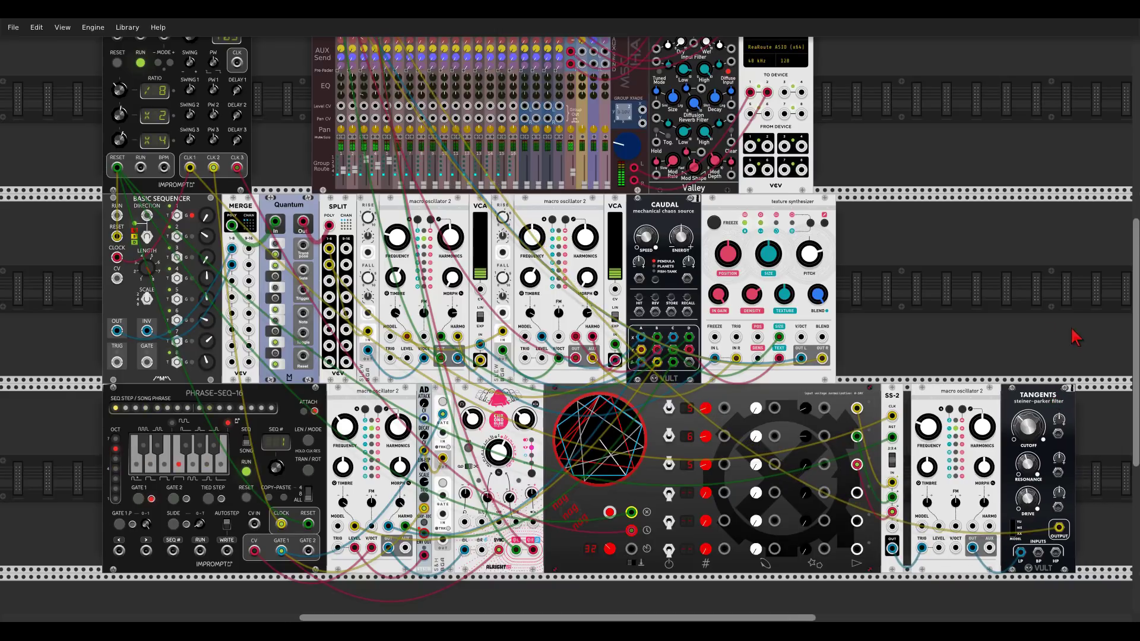
# Raise the Tangents filter's cutoff, adjust the copied oscillator's harmonics and set its morph to 1.
pyautogui.moveTo(1074, 331); pyautogui.dragTo(724, 196)
pyautogui.scroll(5, 585, 332)
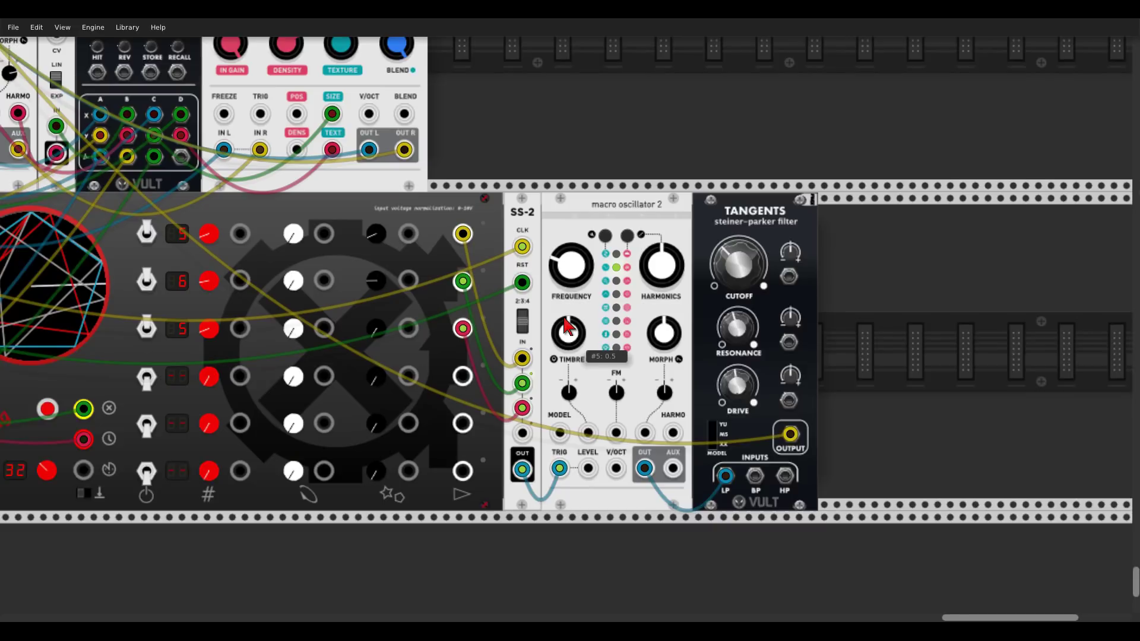
pyautogui.moveTo(811, 250); pyautogui.dragTo(811, 30)
pyautogui.moveTo(703, 254); pyautogui.dragTo(703, 41)
pyautogui.moveTo(705, 339); pyautogui.dragTo(705, 107)
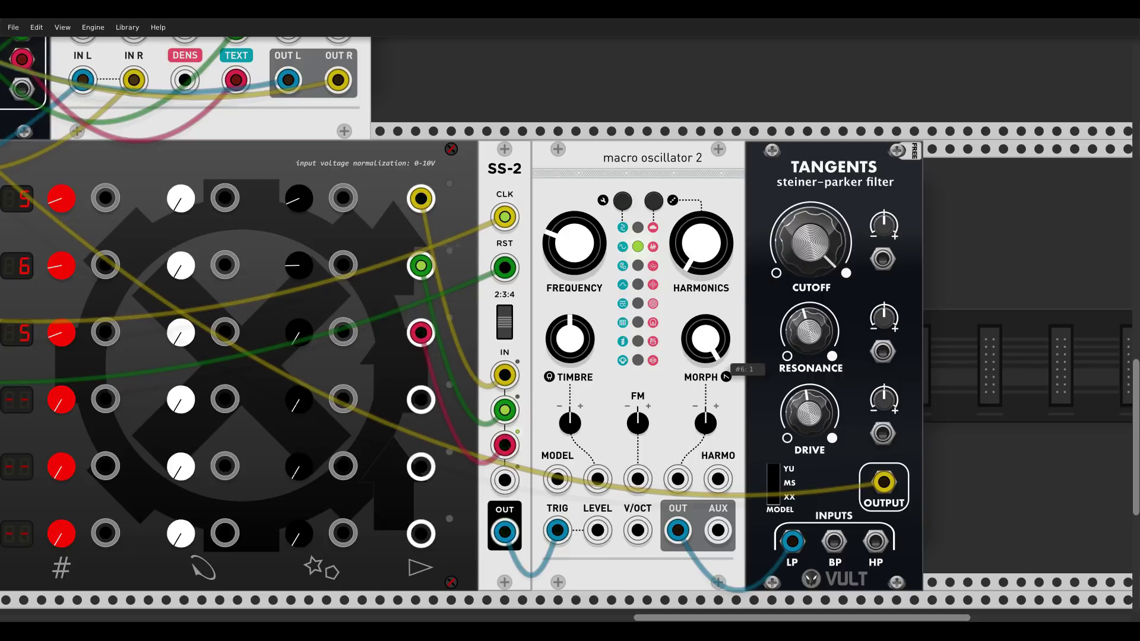
# Center the copied oscillator's morph, raise its timbre to maximum and turn up its FM amount slightly.
pyautogui.moveTo(705, 339); pyautogui.dragTo(705, 106)
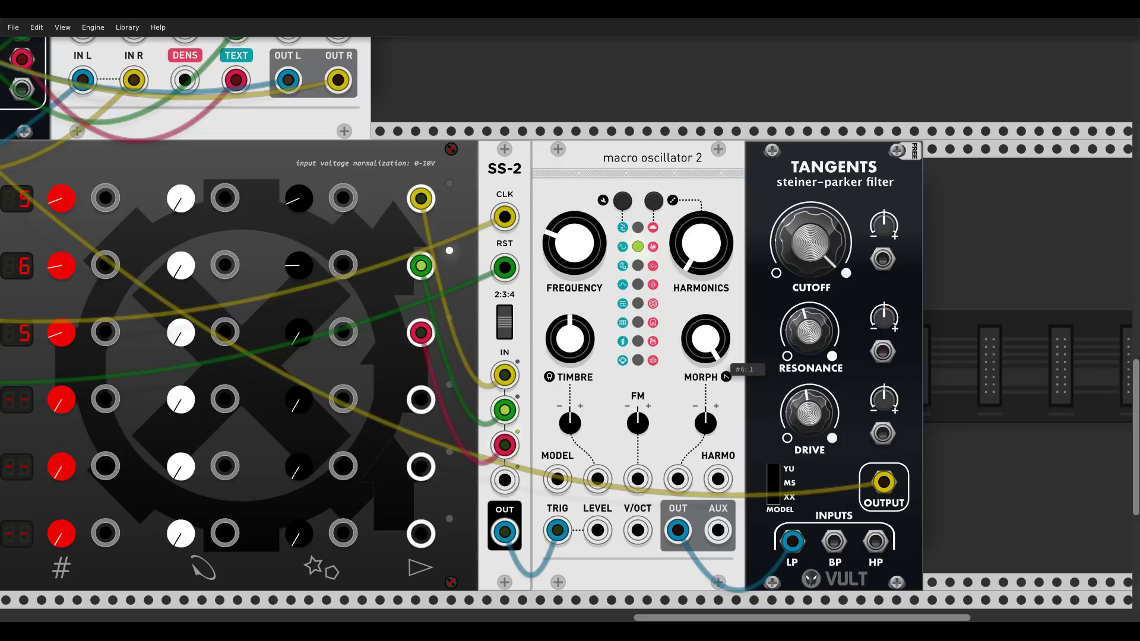
pyautogui.moveTo(570, 338); pyautogui.dragTo(570, 232)
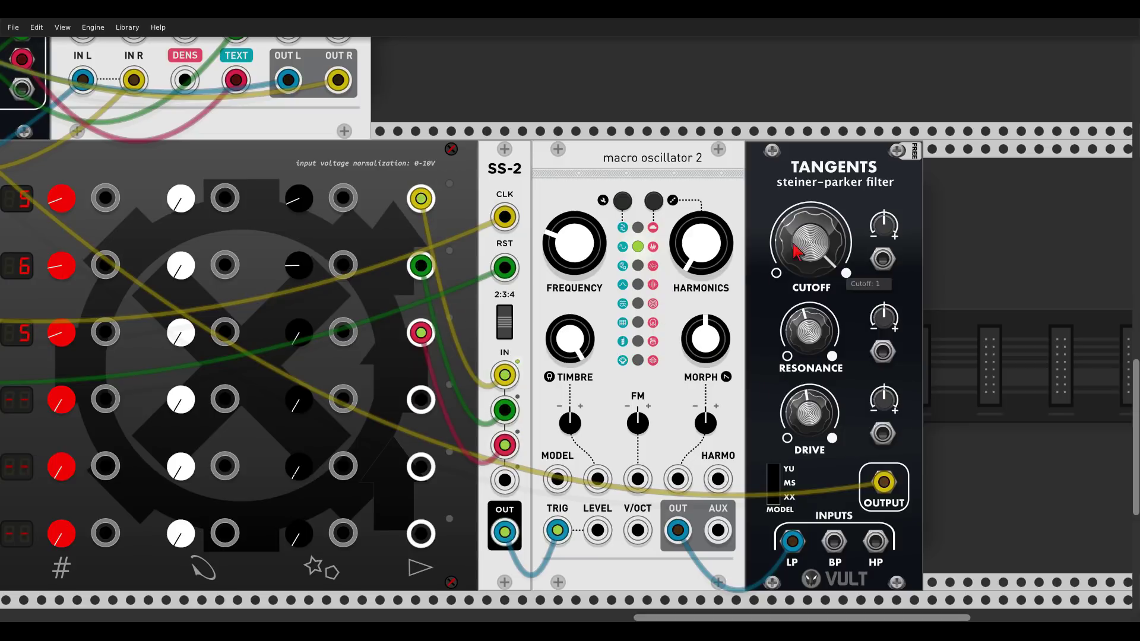
pyautogui.moveTo(810, 242); pyautogui.dragTo(810, 214)
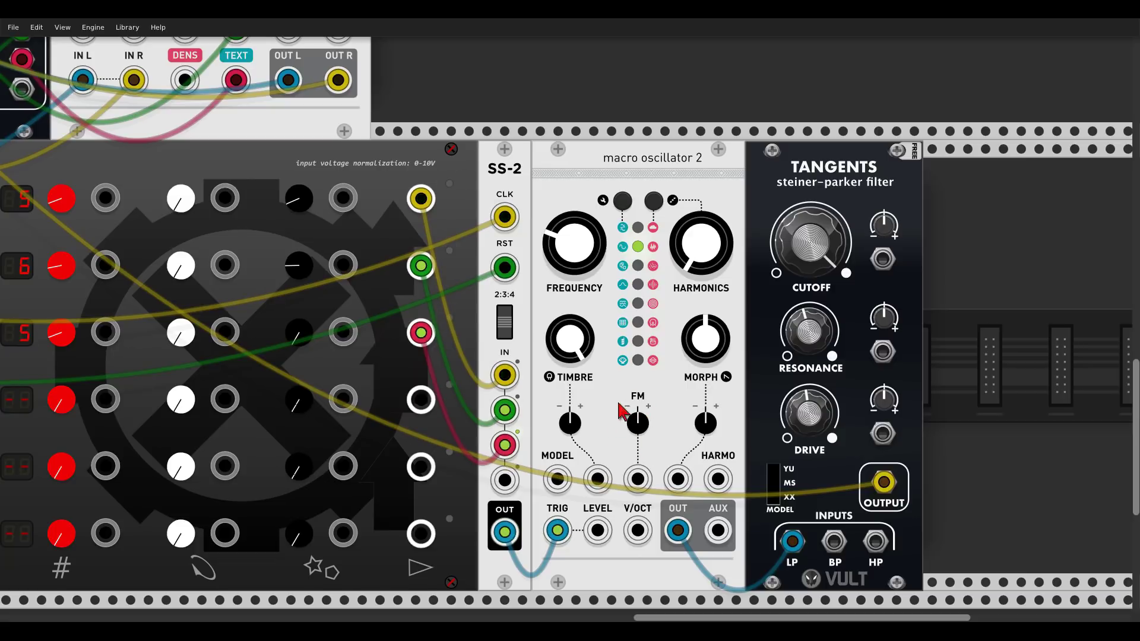
pyautogui.moveTo(637, 423); pyautogui.dragTo(637, 419)
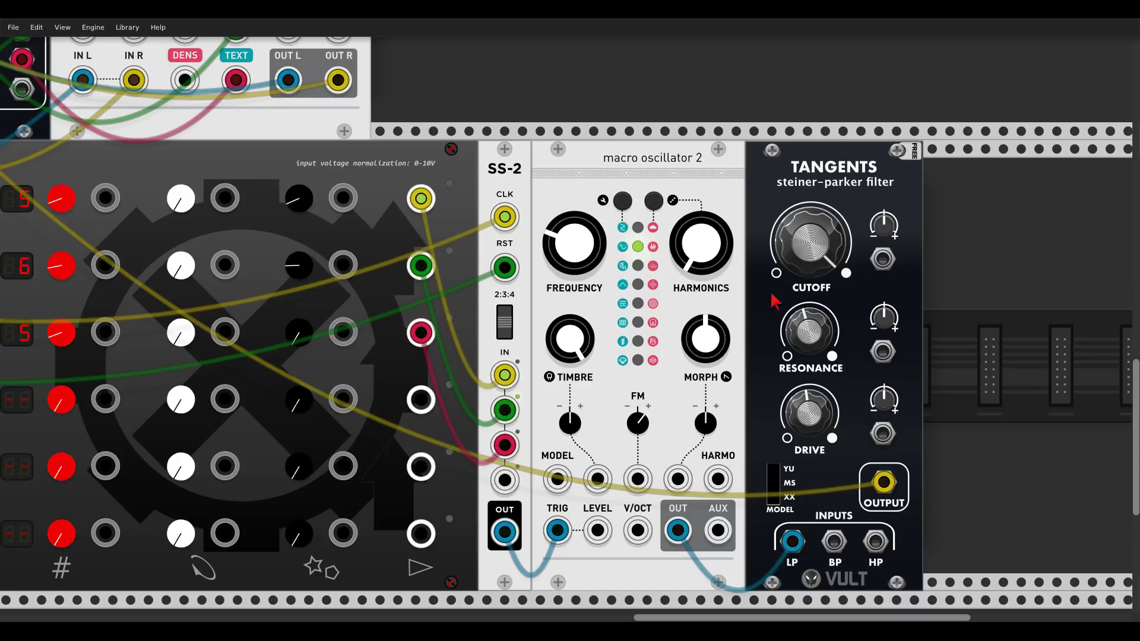
# Lower the Tangents filter's cutoff, raise its resonance slightly and set the oscillator's FM amount to 0.135.
pyautogui.moveTo(836, 268); pyautogui.dragTo(808, 350)
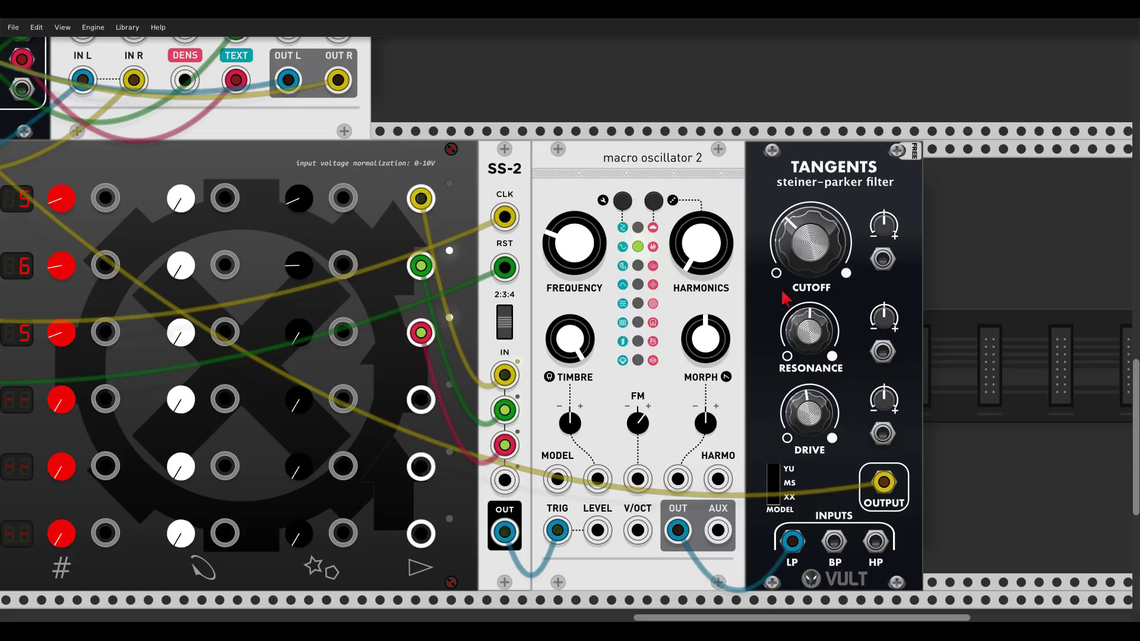
pyautogui.moveTo(811, 244); pyautogui.dragTo(659, 240)
pyautogui.scroll(-5, 659, 241)
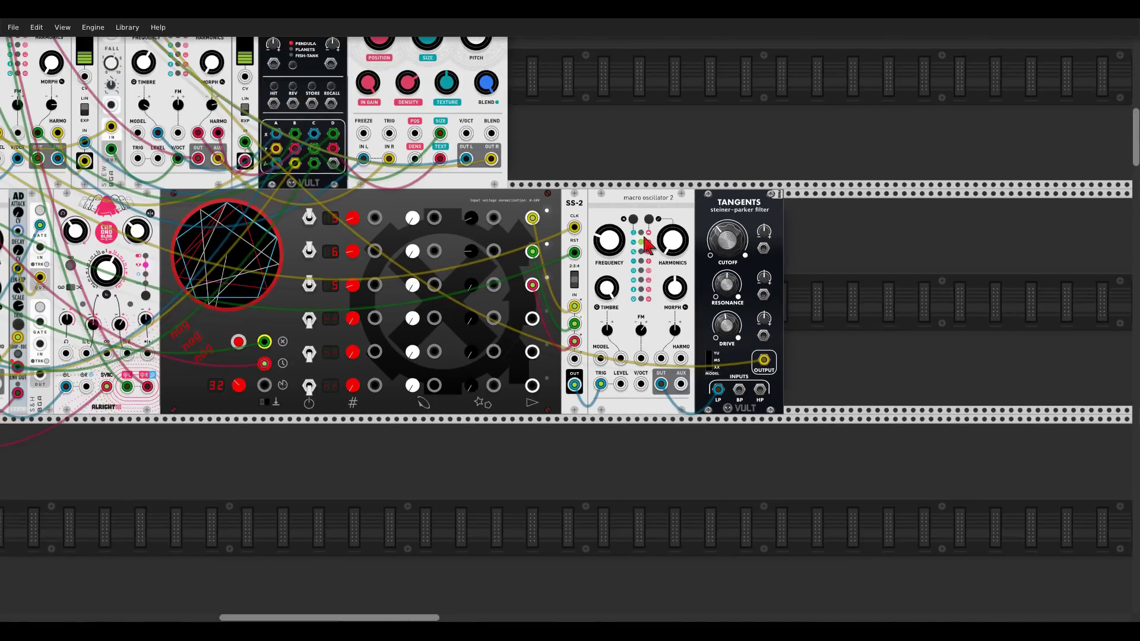
pyautogui.scroll(3, 770, 211)
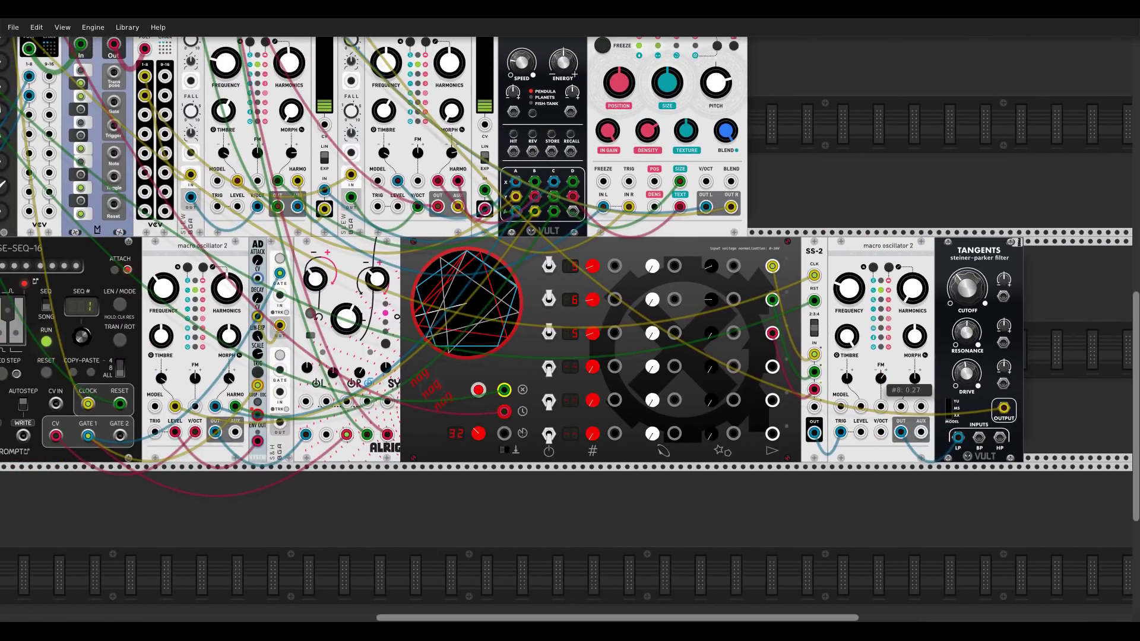
pyautogui.moveTo(914, 380); pyautogui.dragTo(914, 378)
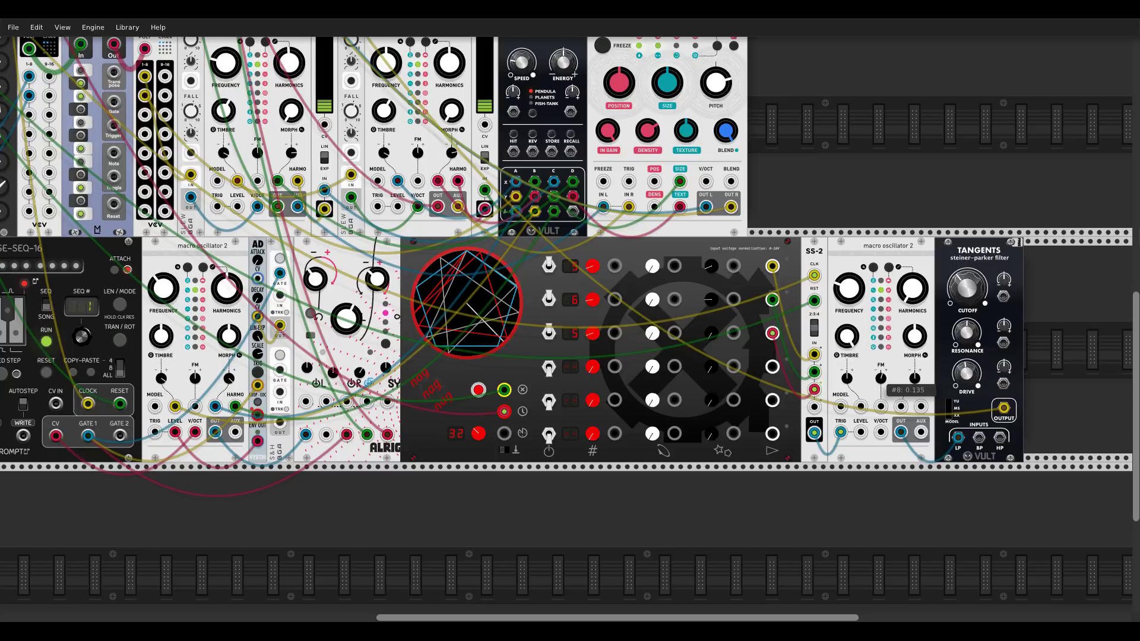
pyautogui.scroll(-4, 781, 149)
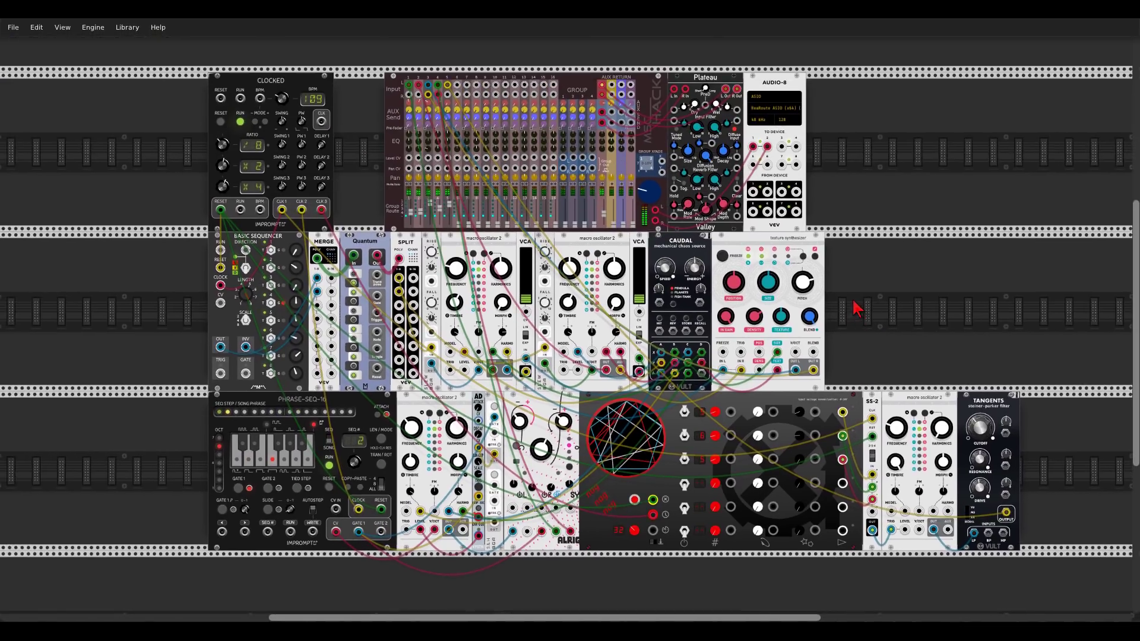
# Move Caudal and the texture synthesizer aside and add a Squinky Labs Stairway filter directly after the second VCA.
pyautogui.moveTo(856, 309); pyautogui.dragTo(876, 285)
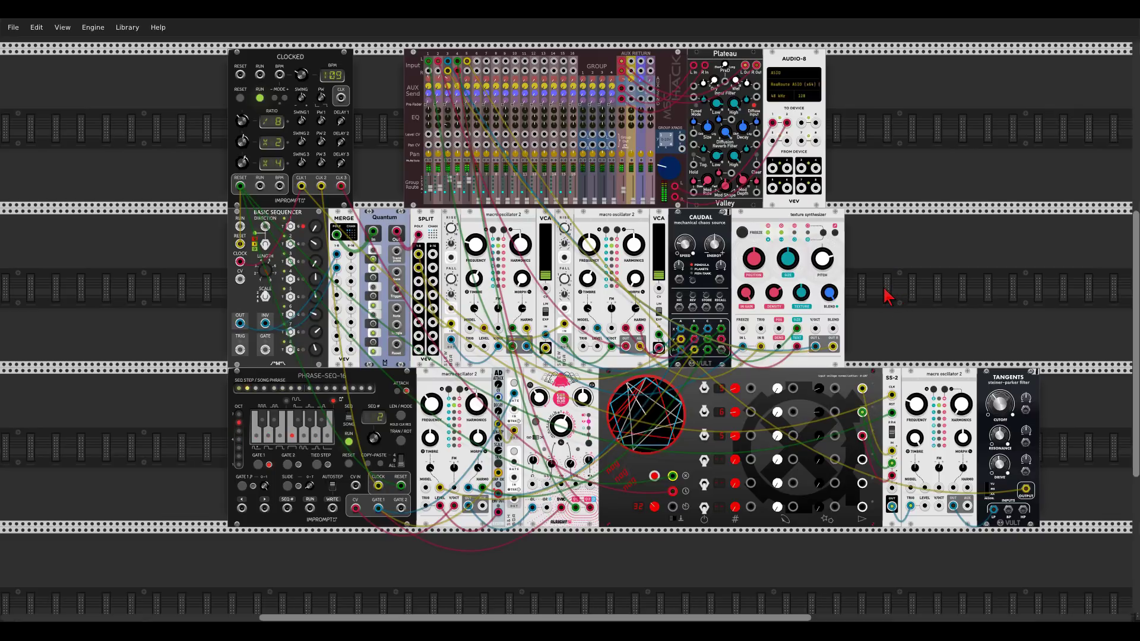
pyautogui.scroll(5, 865, 291)
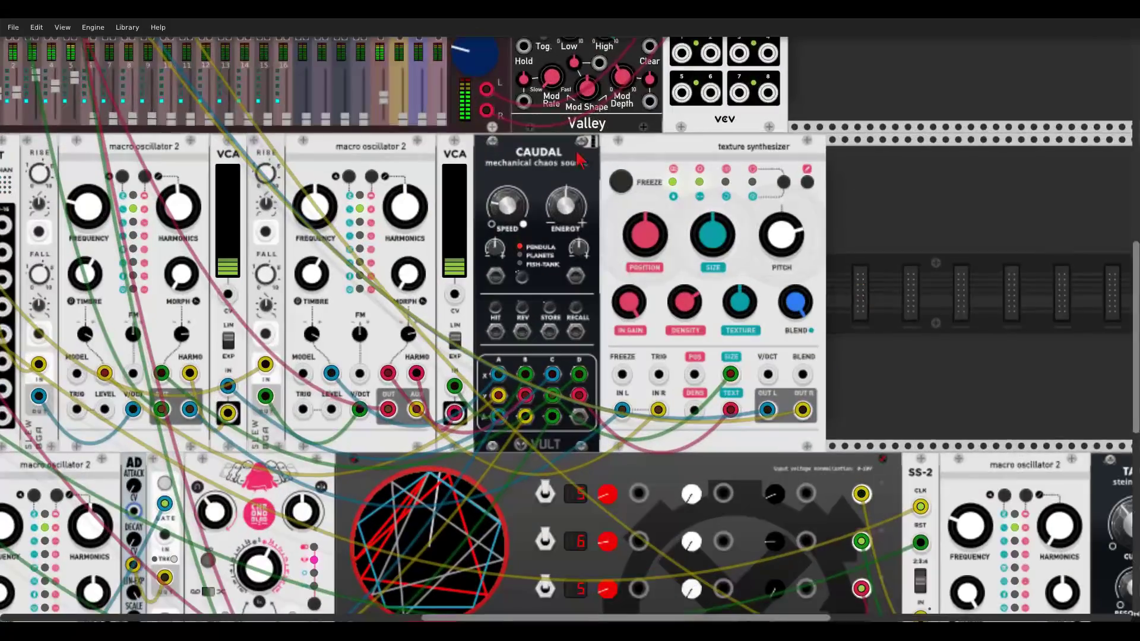
pyautogui.moveTo(714, 162); pyautogui.dragTo(973, 175)
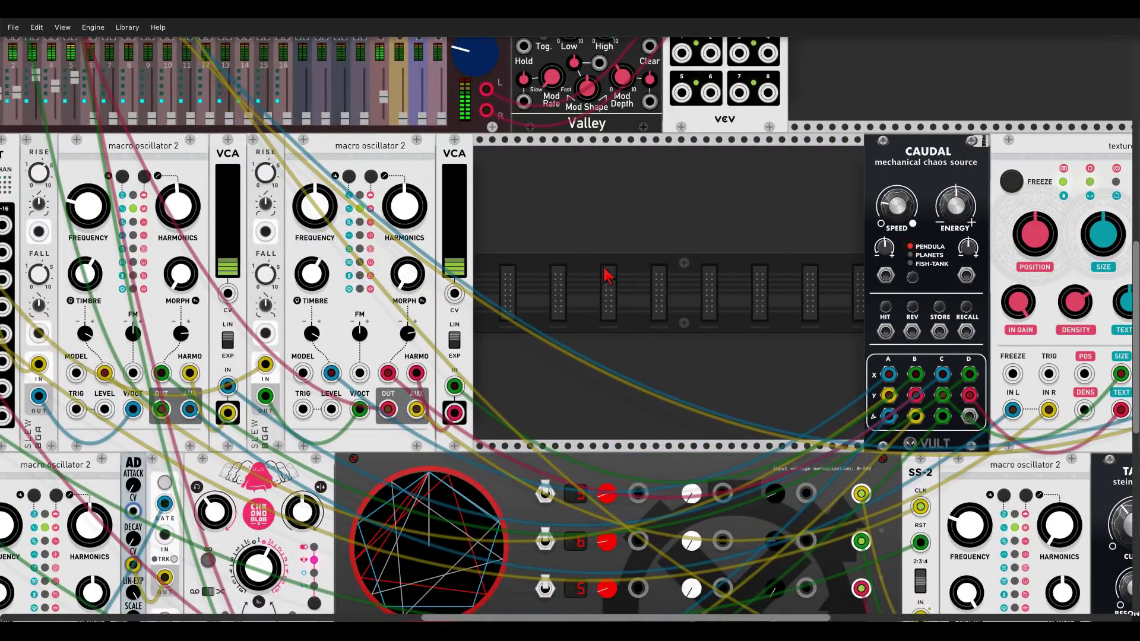
pyautogui.rightClick(607, 276)
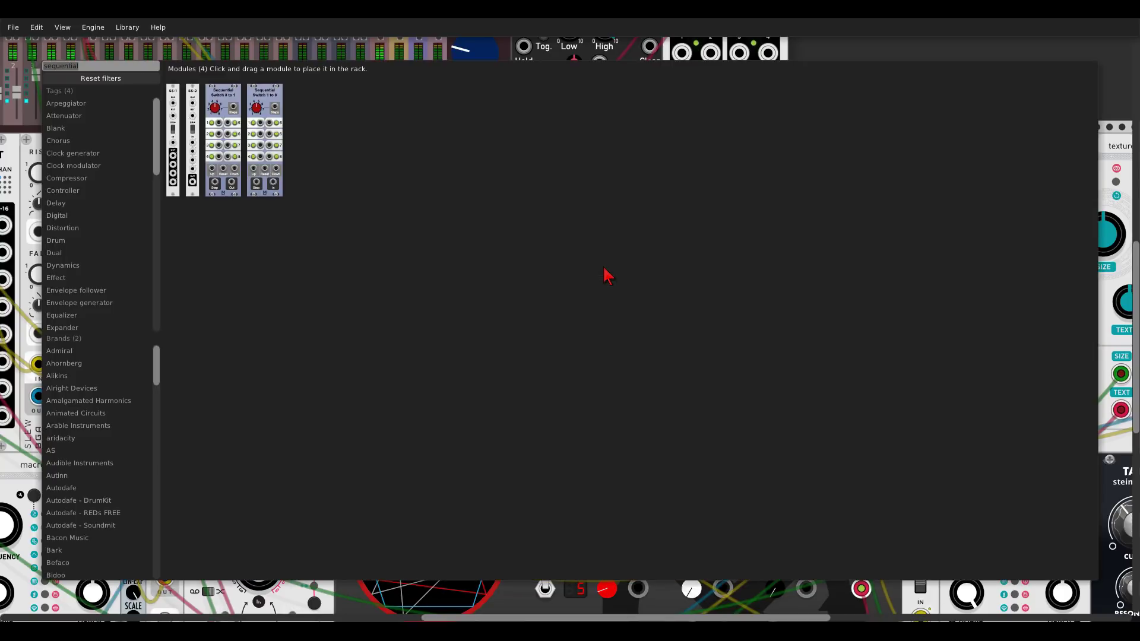
pyautogui.write('stair')
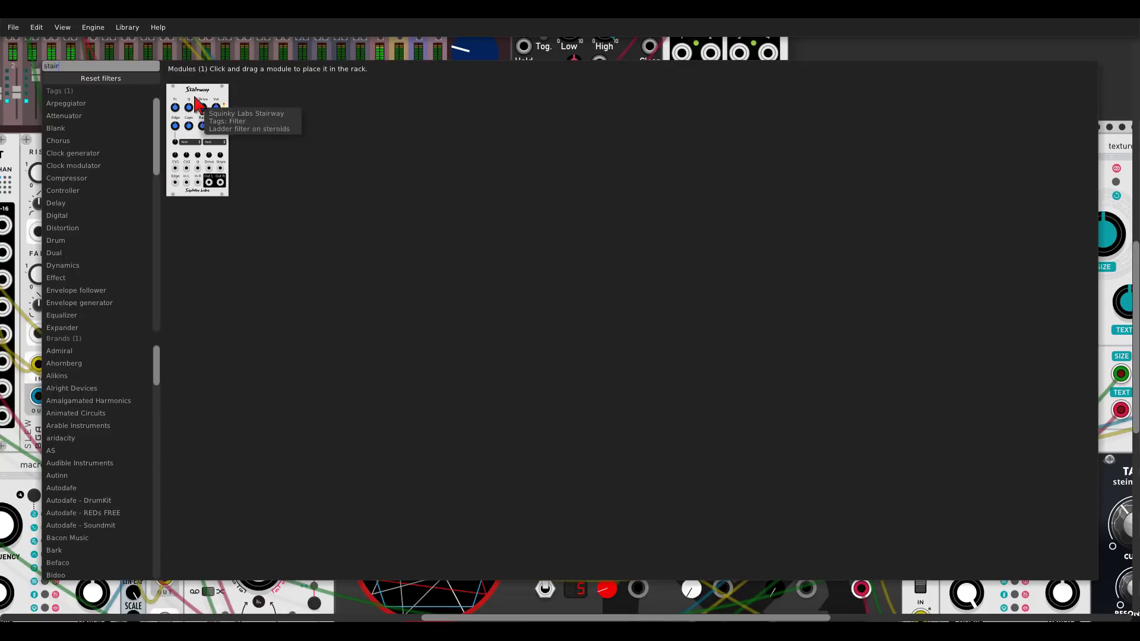
pyautogui.click(194, 96)
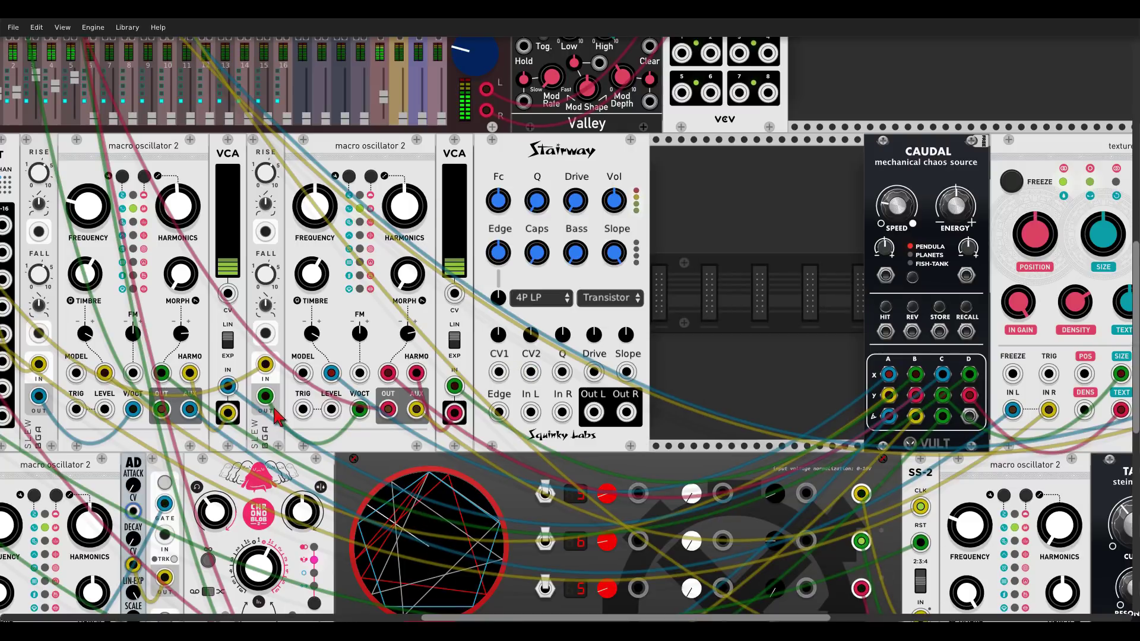
# Insert the Stairway filter between the first two macro oscillators' OUT jacks and their mixer inputs, using its left and right channels.
pyautogui.moveTo(228, 412); pyautogui.dragTo(190, 409)
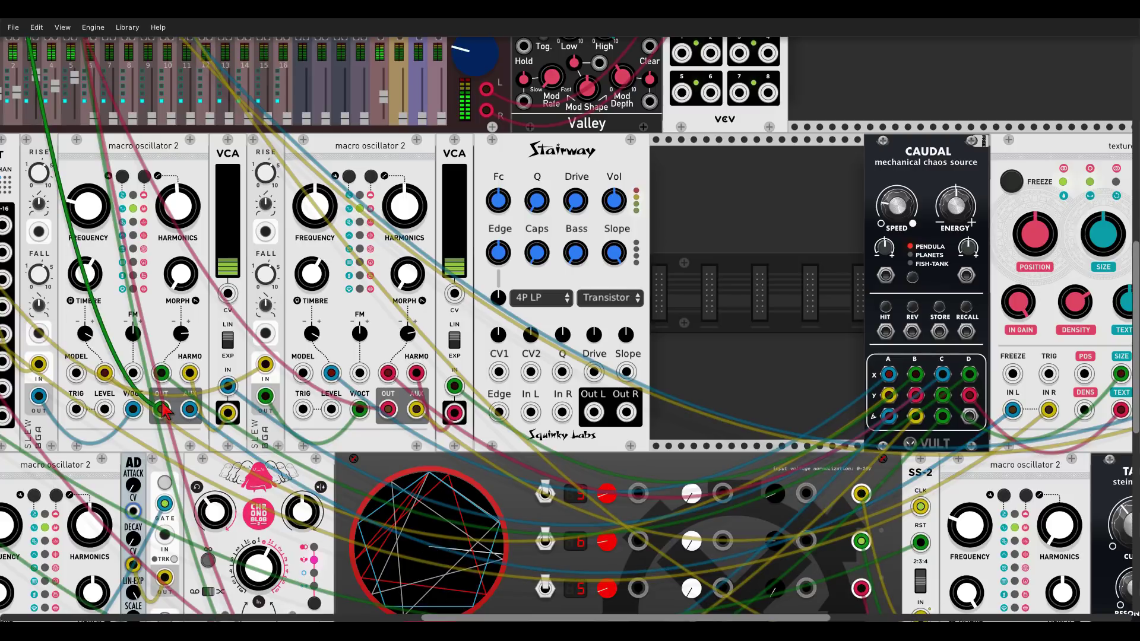
pyautogui.moveTo(164, 412); pyautogui.dragTo(592, 417)
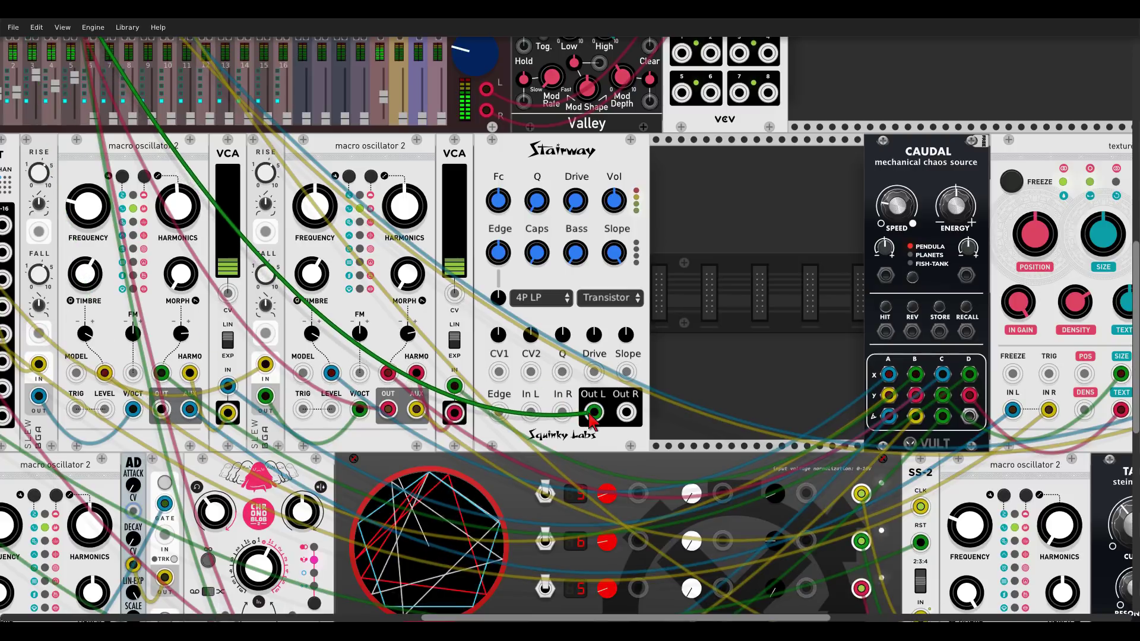
pyautogui.moveTo(388, 409)
pyautogui.mouseDown()
pyautogui.moveTo(626, 411)
pyautogui.moveTo(376, 409)
pyautogui.mouseUp()
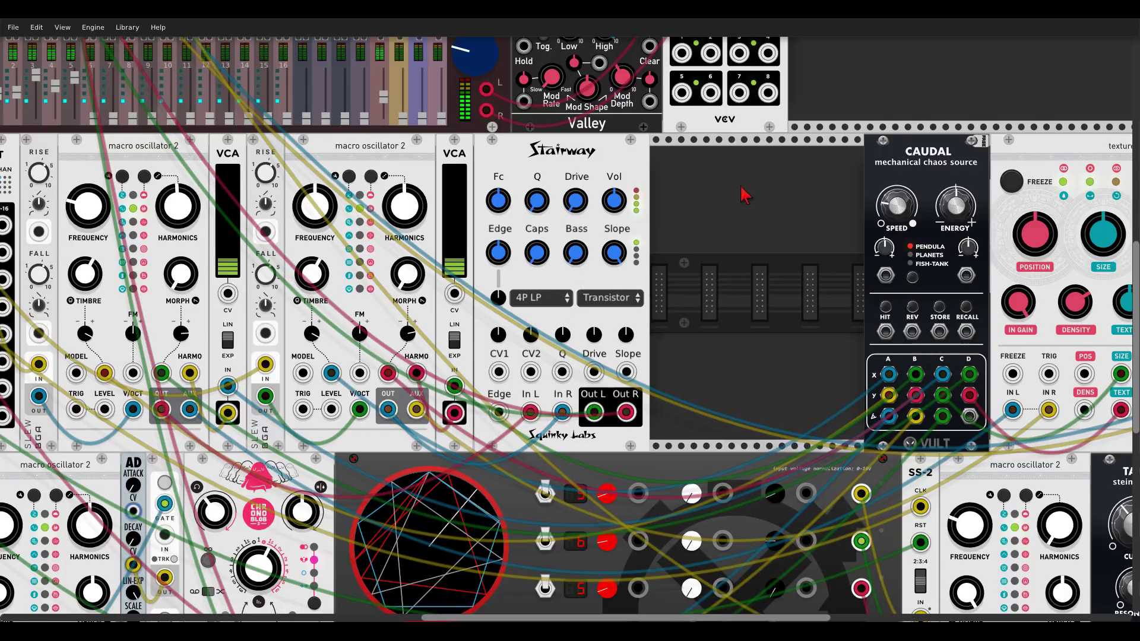
# Adjust the Stairway's drive, lower its resonance to about -3.9 and set its cutoff frequency to about -0.9.
pyautogui.moveTo(743, 193); pyautogui.dragTo(942, 321)
pyautogui.moveTo(776, 334); pyautogui.dragTo(776, 279)
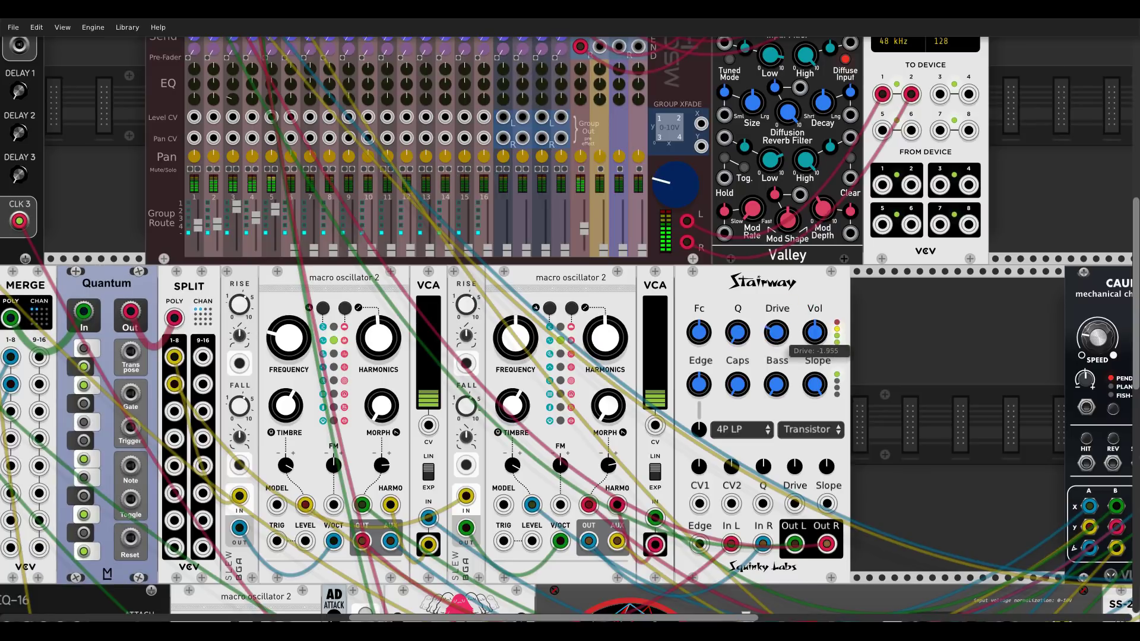
pyautogui.moveTo(747, 337); pyautogui.dragTo(747, 392)
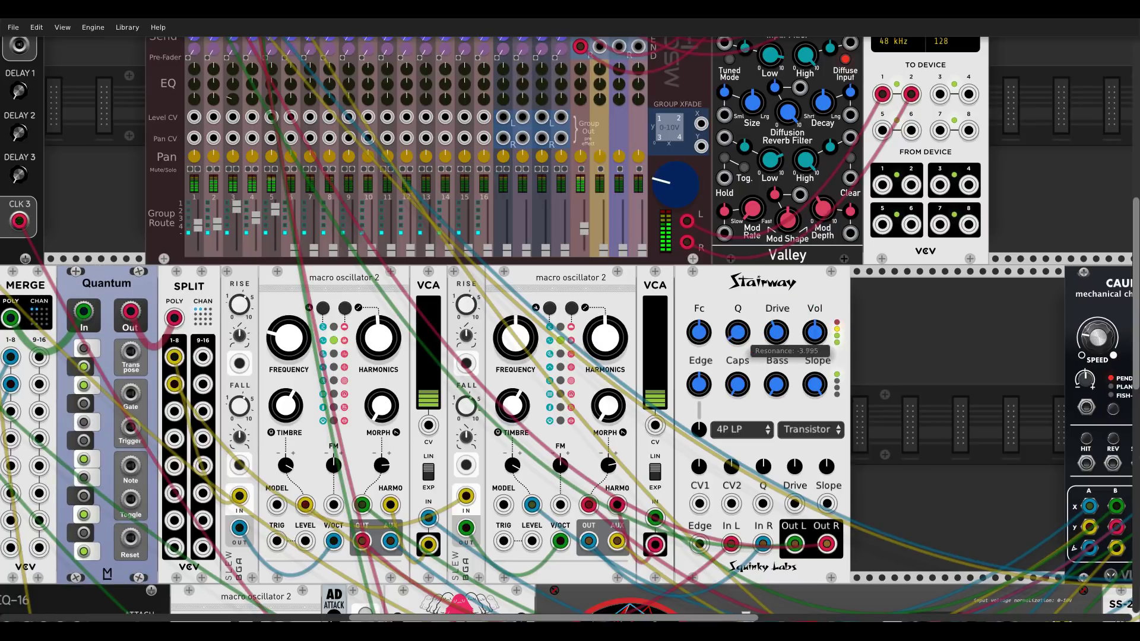
pyautogui.moveTo(701, 335); pyautogui.dragTo(700, 337)
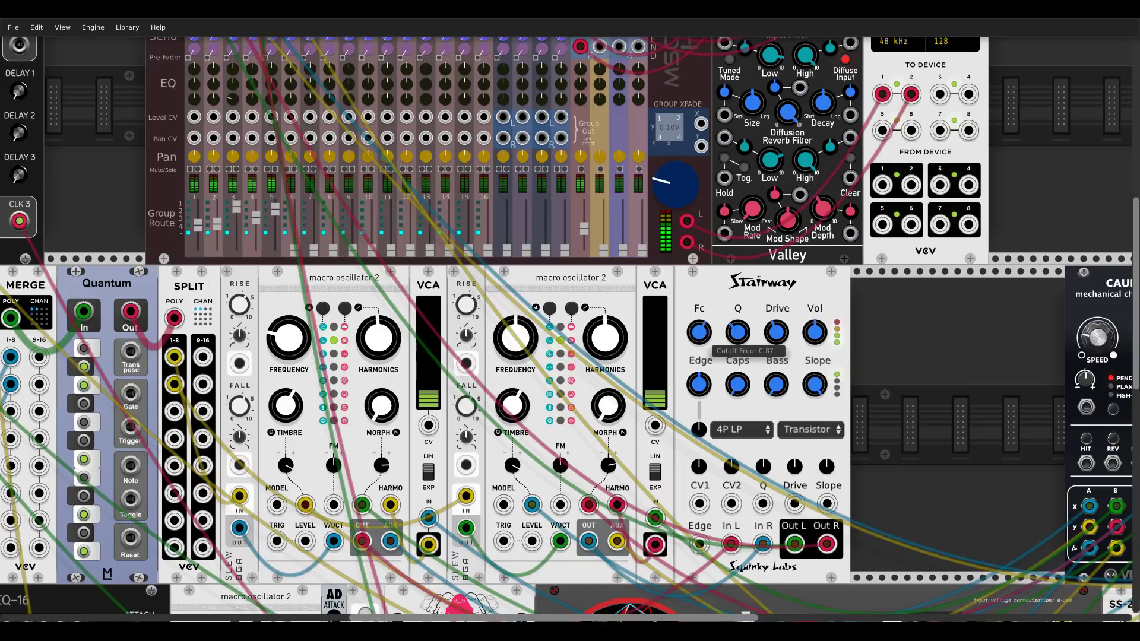
pyautogui.moveTo(700, 333); pyautogui.dragTo(742, 324)
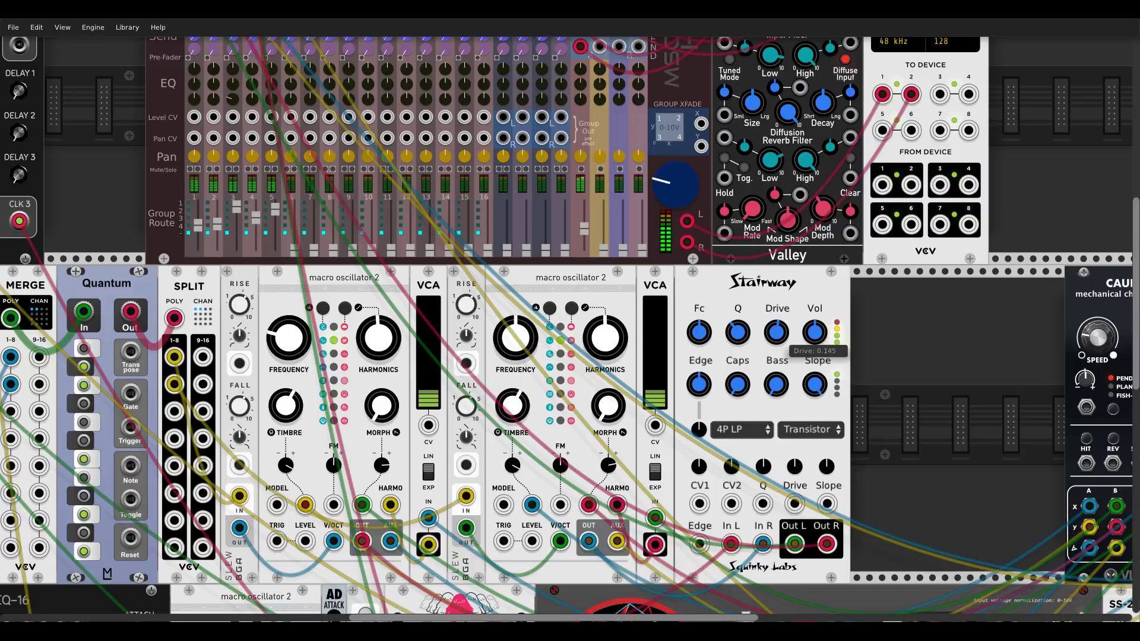
pyautogui.moveTo(699, 333); pyautogui.dragTo(699, 324)
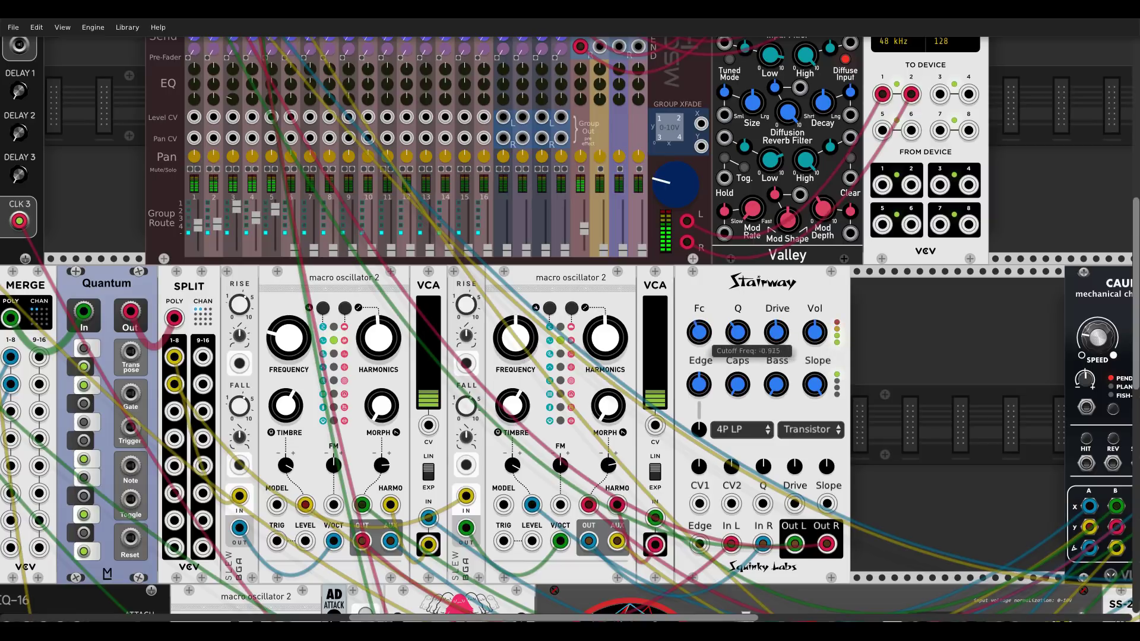
# Close up Caudal and the texture synthesizer beside the Stairway, and patch modulation to the Stairway's CV1, adjusting its amount and the cutoff.
pyautogui.moveTo(910, 348); pyautogui.dragTo(674, 285)
pyautogui.moveTo(883, 234); pyautogui.dragTo(669, 234)
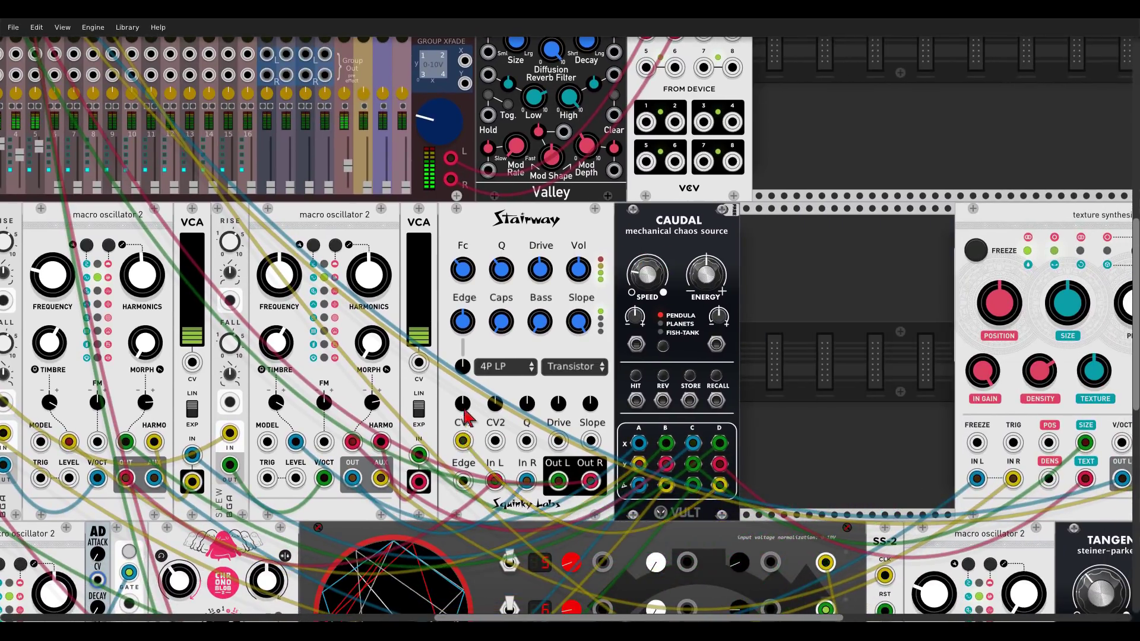
pyautogui.moveTo(463, 271); pyautogui.dragTo(463, 276)
pyautogui.moveTo(463, 404); pyautogui.dragTo(462, 394)
pyautogui.scroll(-3, 977, 207)
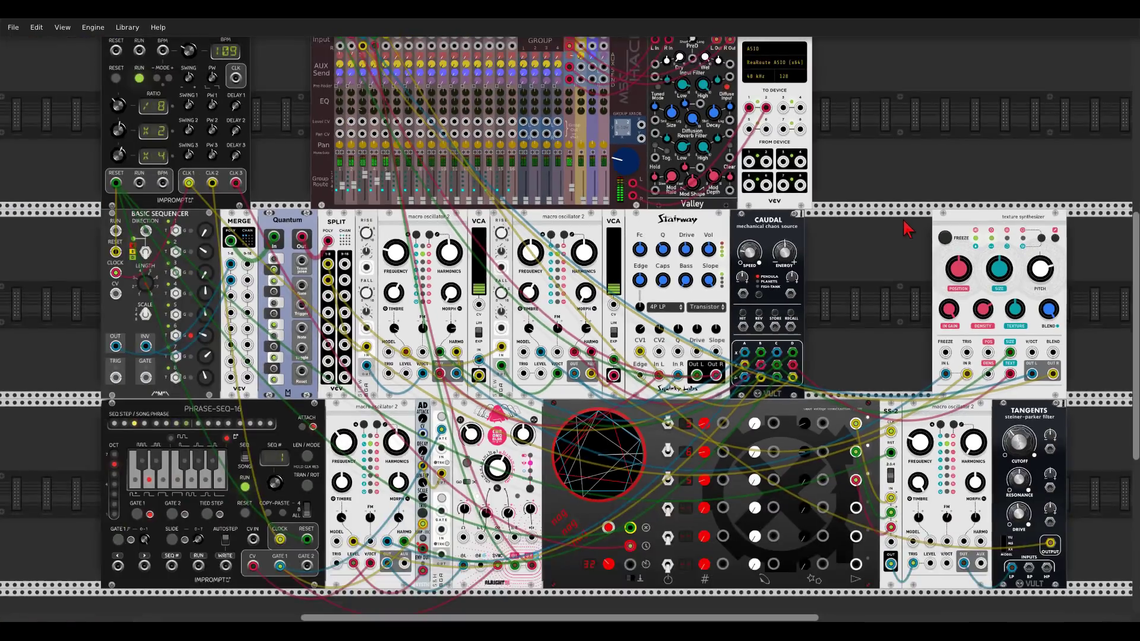
pyautogui.moveTo(870, 229); pyautogui.dragTo(825, 228)
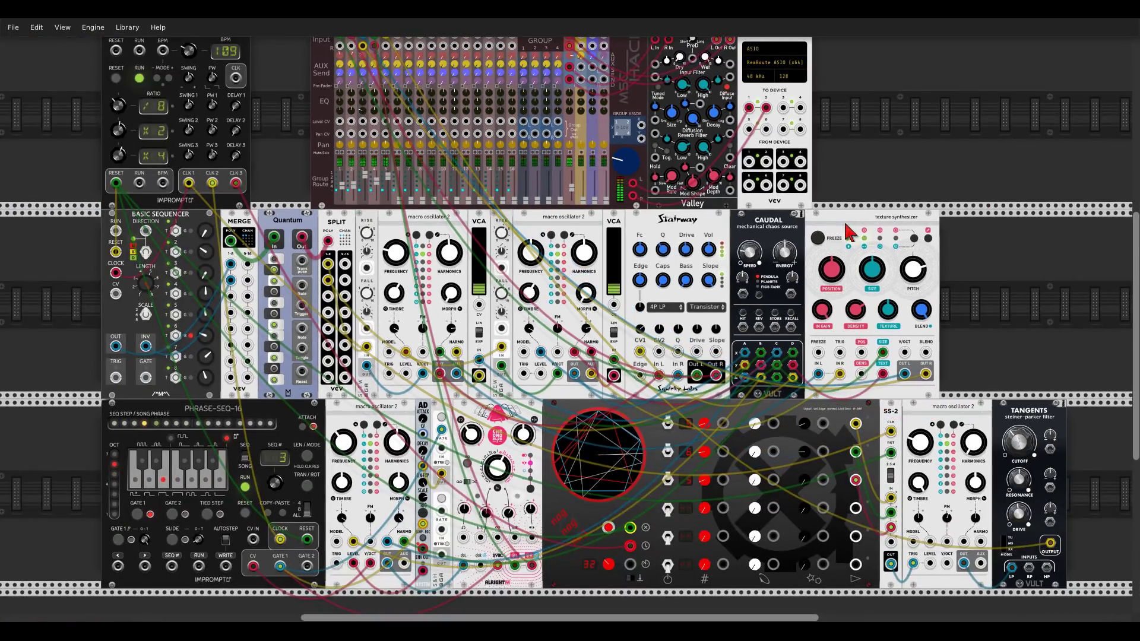
# Add another macro oscillator 2 and place it in the empty row below the nag nag nag.
pyautogui.scroll(-5, 988, 375)
pyautogui.hscroll(-2, 988, 375)
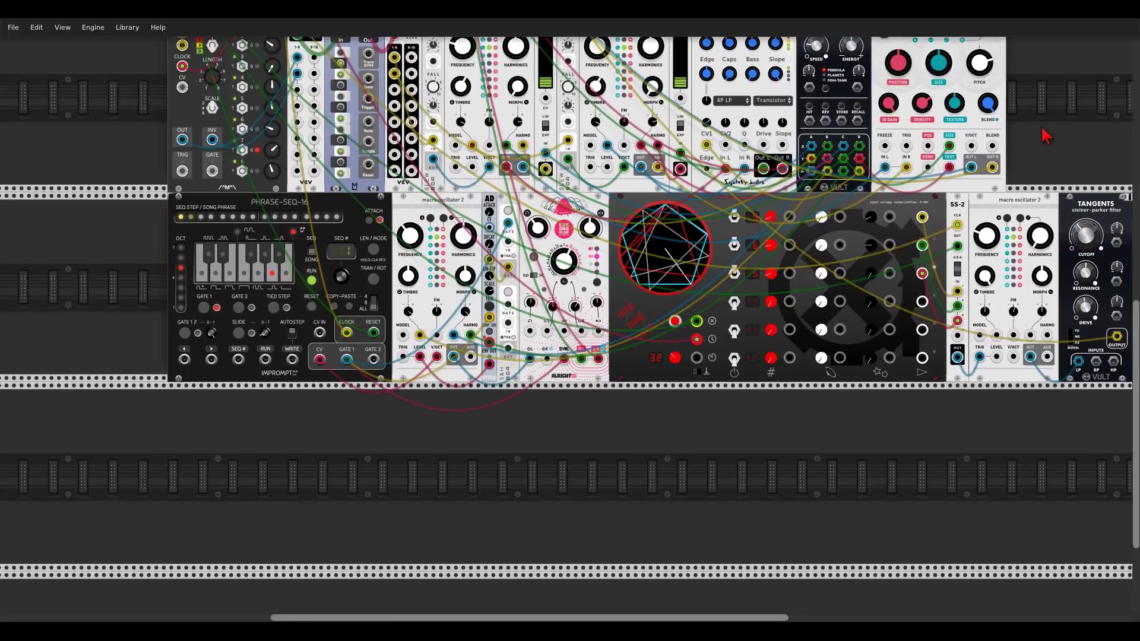
pyautogui.hscroll(4, 537, 472)
pyautogui.scroll(-1, 538, 472)
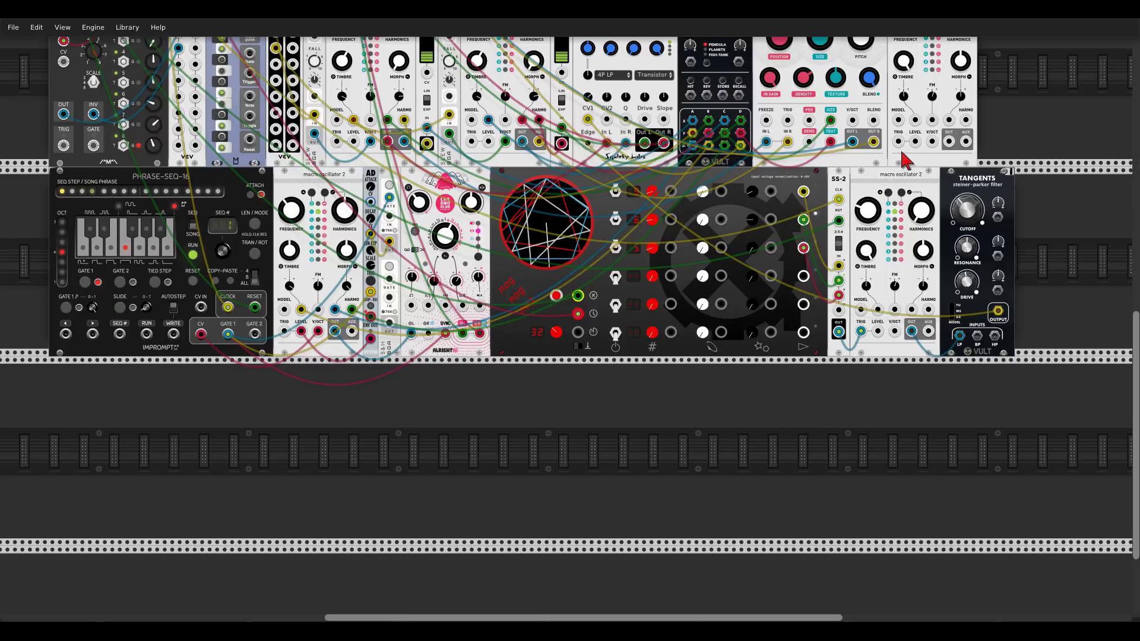
pyautogui.moveTo(903, 159); pyautogui.dragTo(500, 455)
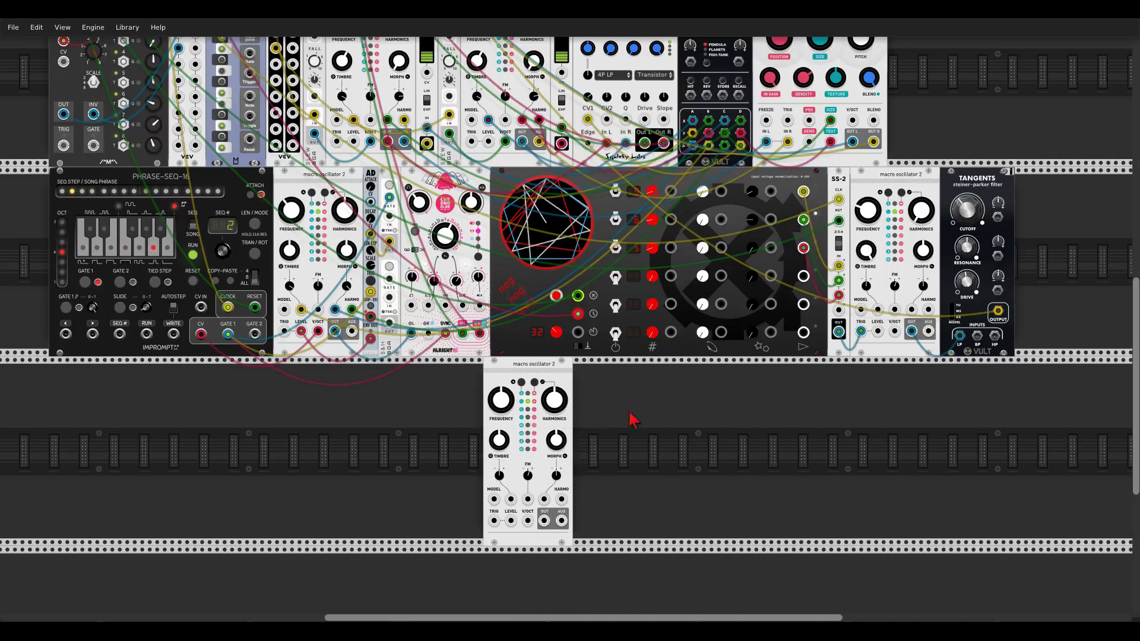
# Set the nag nag nag's fourth row to 9 and adjust that row's skew.
pyautogui.scroll(1, 681, 378)
pyautogui.press('ctrl')
pyautogui.scroll(1, 682, 378)
pyautogui.moveTo(664, 434); pyautogui.dragTo(711, 442)
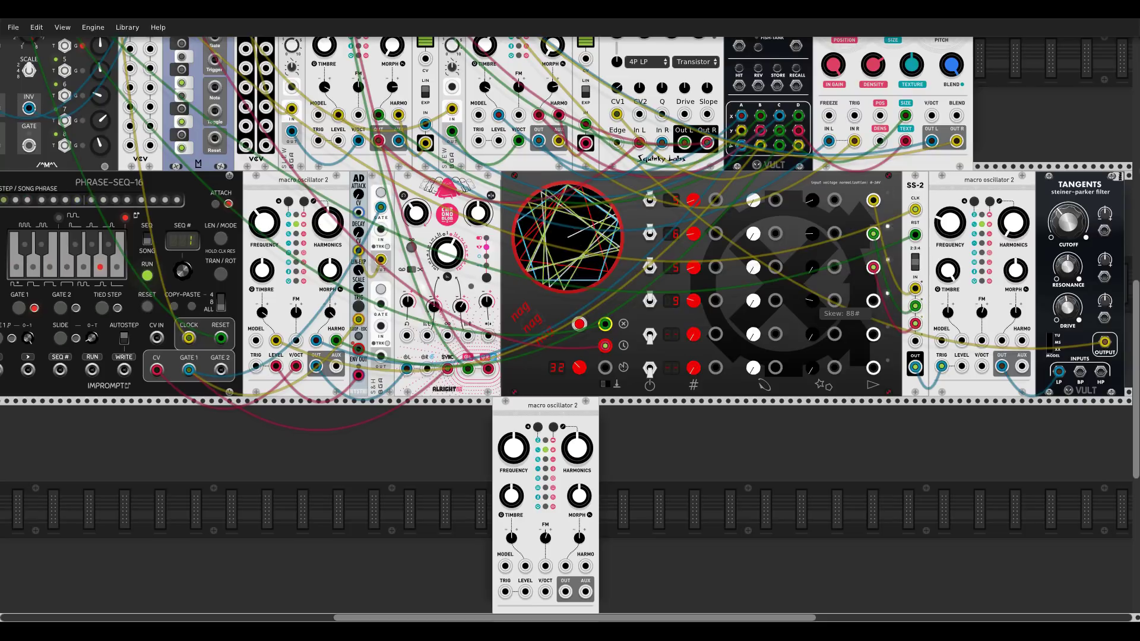
# Patch the fourth row to the new oscillator's TRIG and its OUT to mixer channel 6, soloing that channel at level 0.645.
pyautogui.moveTo(872, 300); pyautogui.dragTo(323, 233)
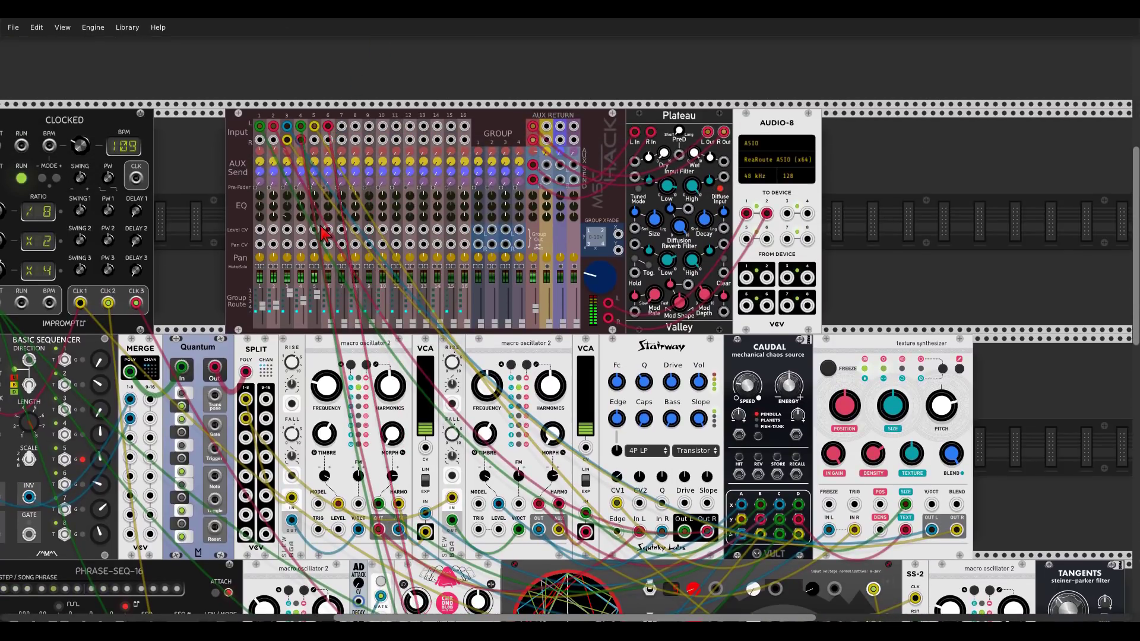
pyautogui.click(330, 266)
pyautogui.moveTo(329, 321); pyautogui.dragTo(330, 309)
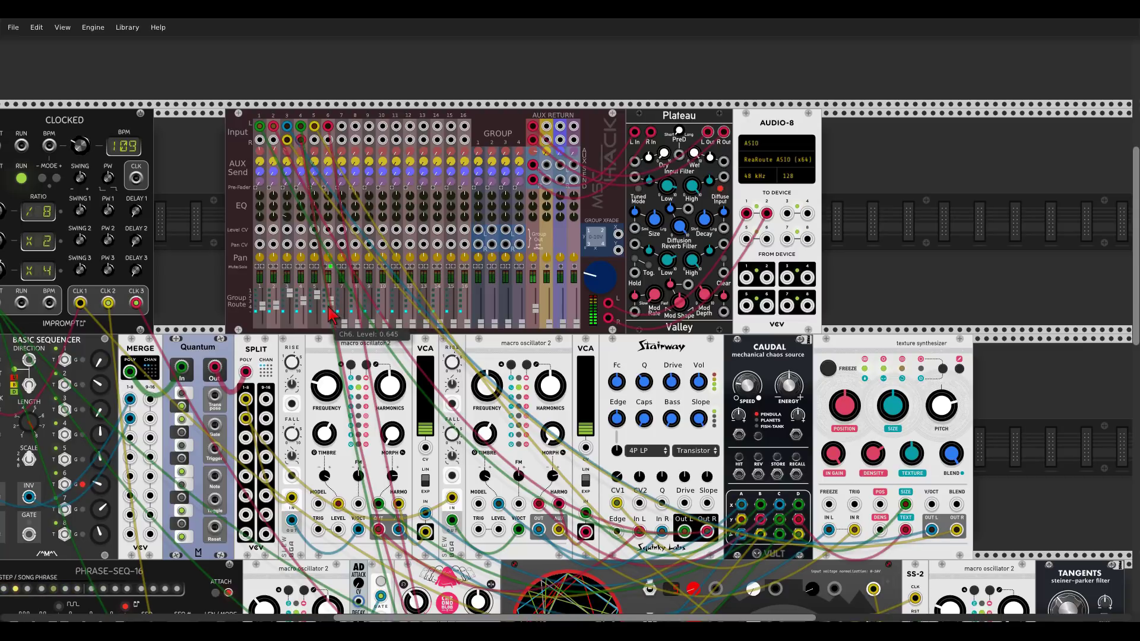
# Lower the new macro oscillator 2's morph to 0.1235.
pyautogui.scroll(-1, 582, 407)
pyautogui.scroll(-10, 581, 406)
pyautogui.keyDown('ctrl'); pyautogui.scroll(3, 573, 267); pyautogui.keyUp('ctrl')
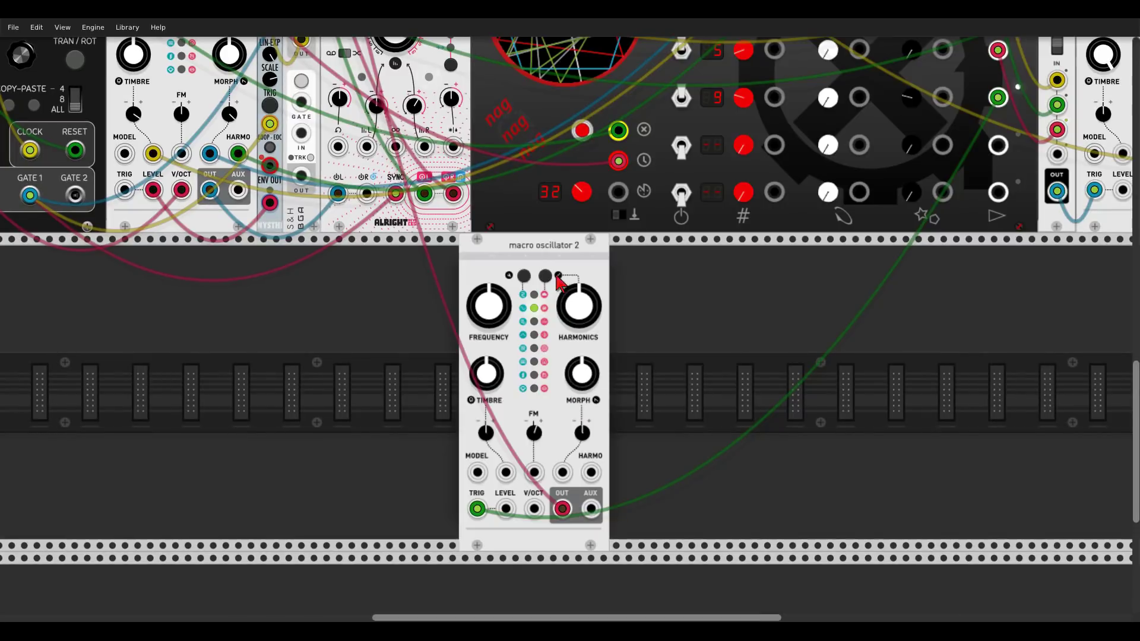
pyautogui.rightClick(569, 250)
pyautogui.click(592, 391)
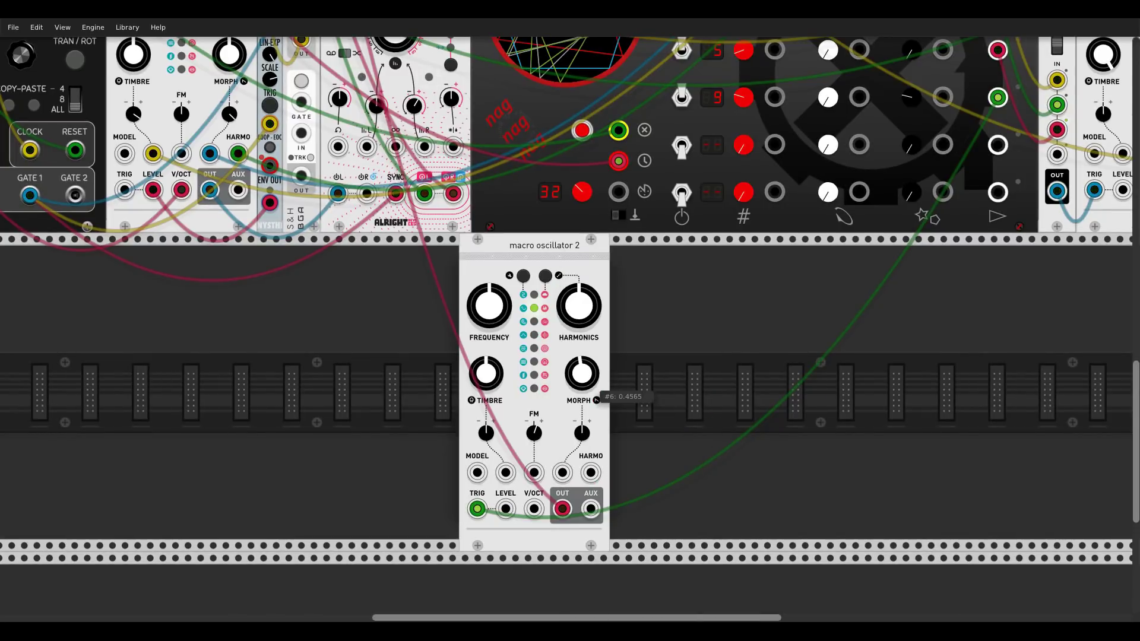
pyautogui.moveTo(581, 373); pyautogui.dragTo(581, 406)
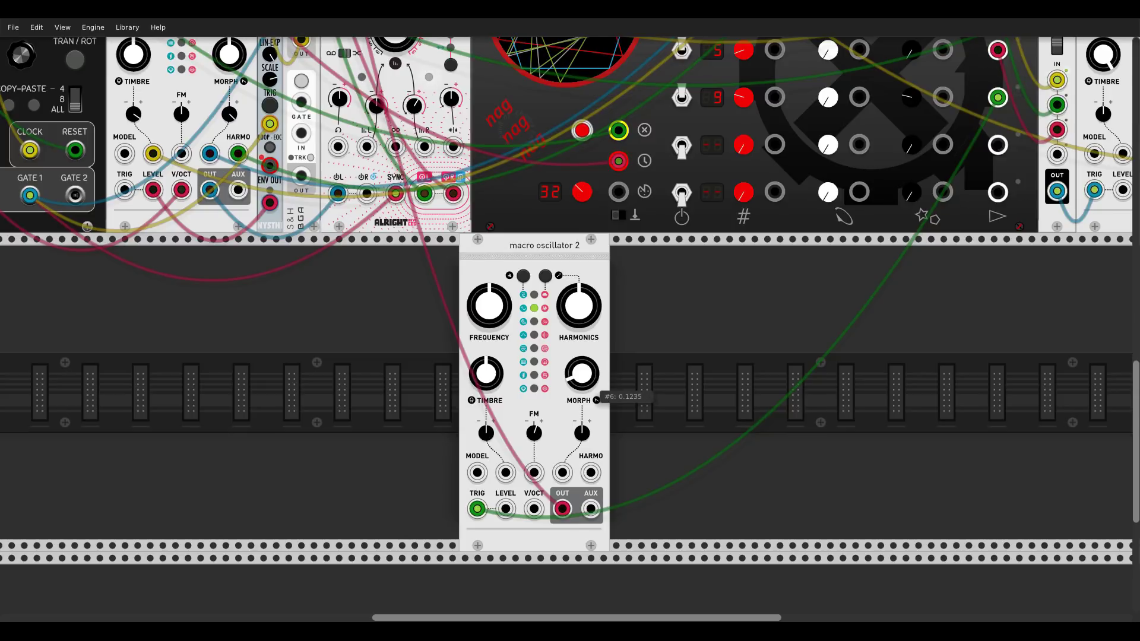
# Set the new macro oscillator 2's FM amount to 0.394, lower its timbre to minimum and raise its morph to 0.9575.
pyautogui.rightClick(575, 391)
pyautogui.click(601, 399)
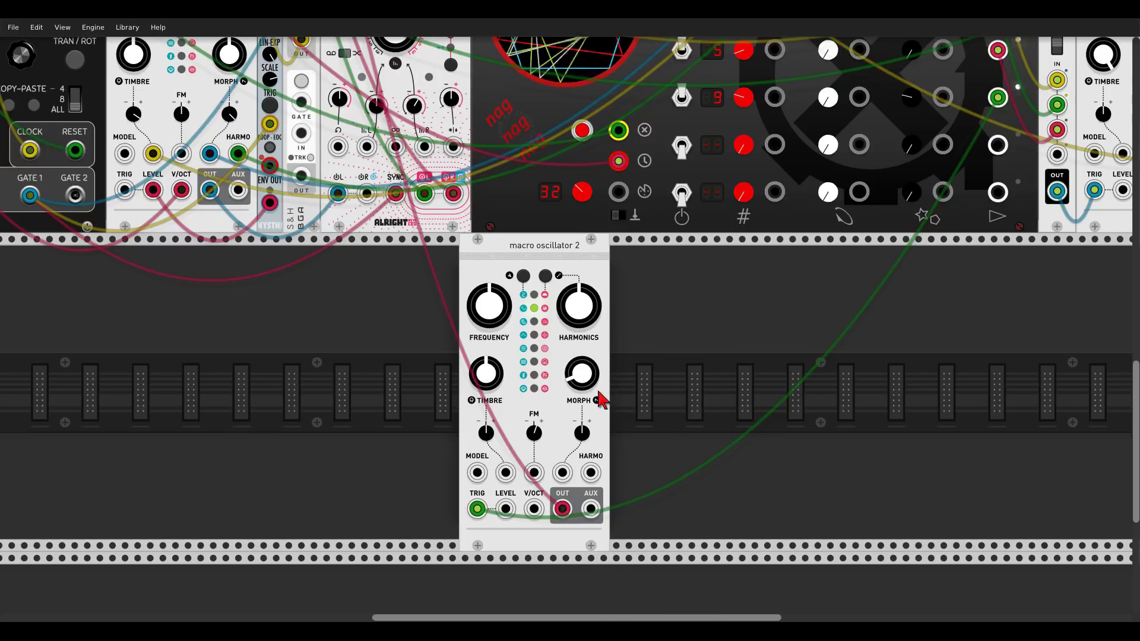
pyautogui.moveTo(542, 433)
pyautogui.mouseDown()
pyautogui.moveTo(542, 405)
pyautogui.moveTo(541, 433)
pyautogui.mouseUp()
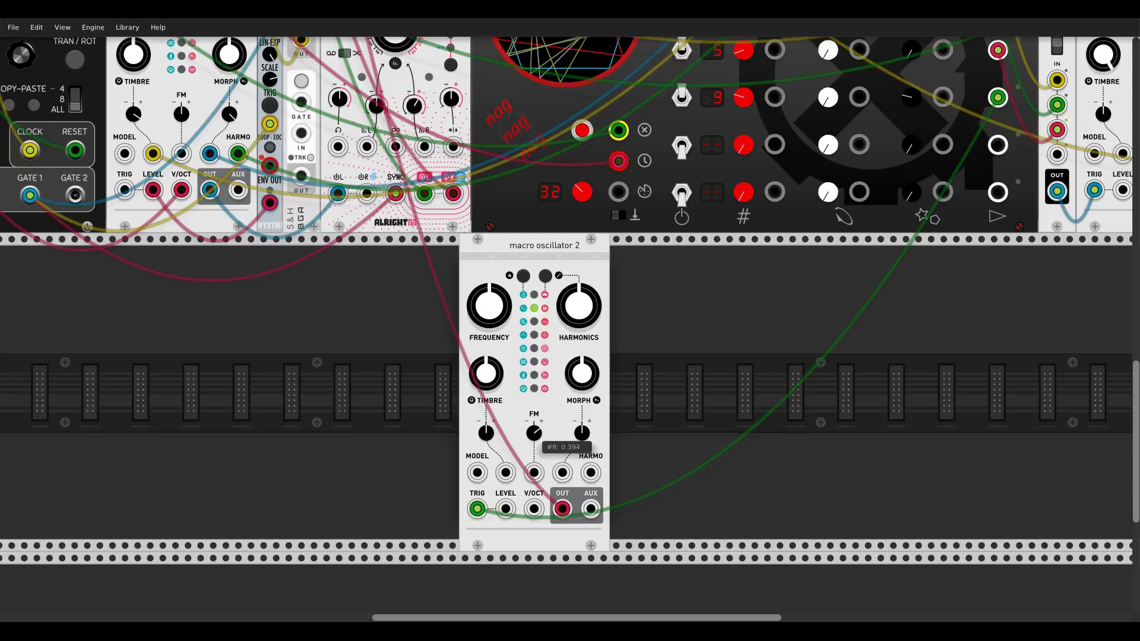
pyautogui.moveTo(486, 372); pyautogui.dragTo(486, 440)
pyautogui.scroll(1, 485, 372)
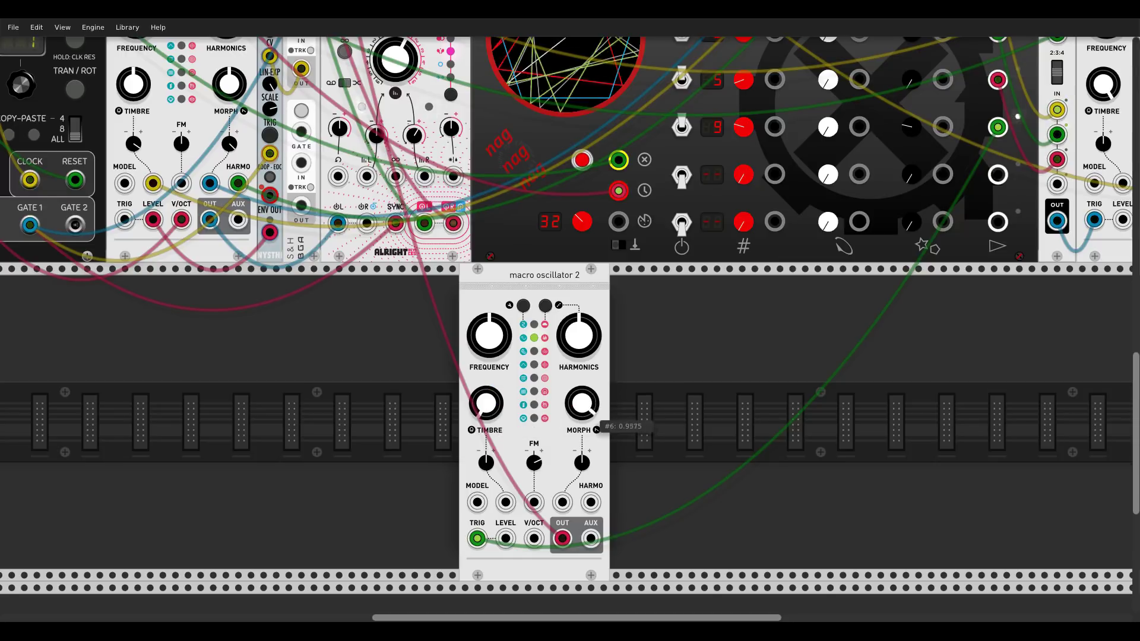
# Patch the PHRASE-SEQ-16's CV output to the new macro oscillator 2's V/OCT input.
pyautogui.moveTo(348, 354); pyautogui.dragTo(628, 356)
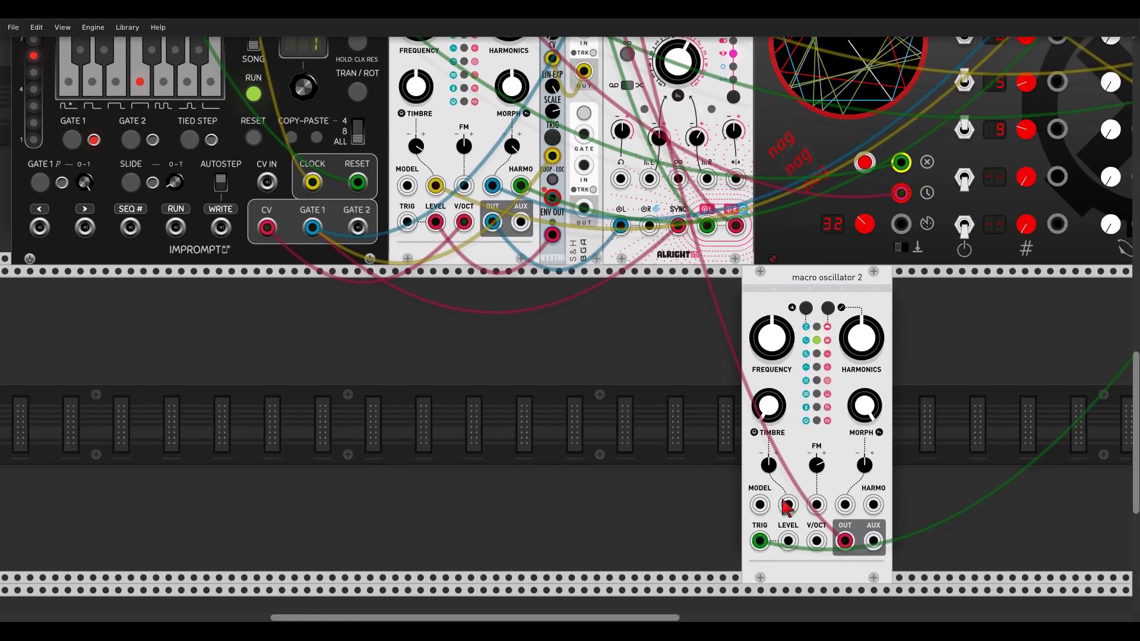
pyautogui.moveTo(816, 541); pyautogui.dragTo(267, 228)
pyautogui.moveTo(997, 386); pyautogui.dragTo(800, 354)
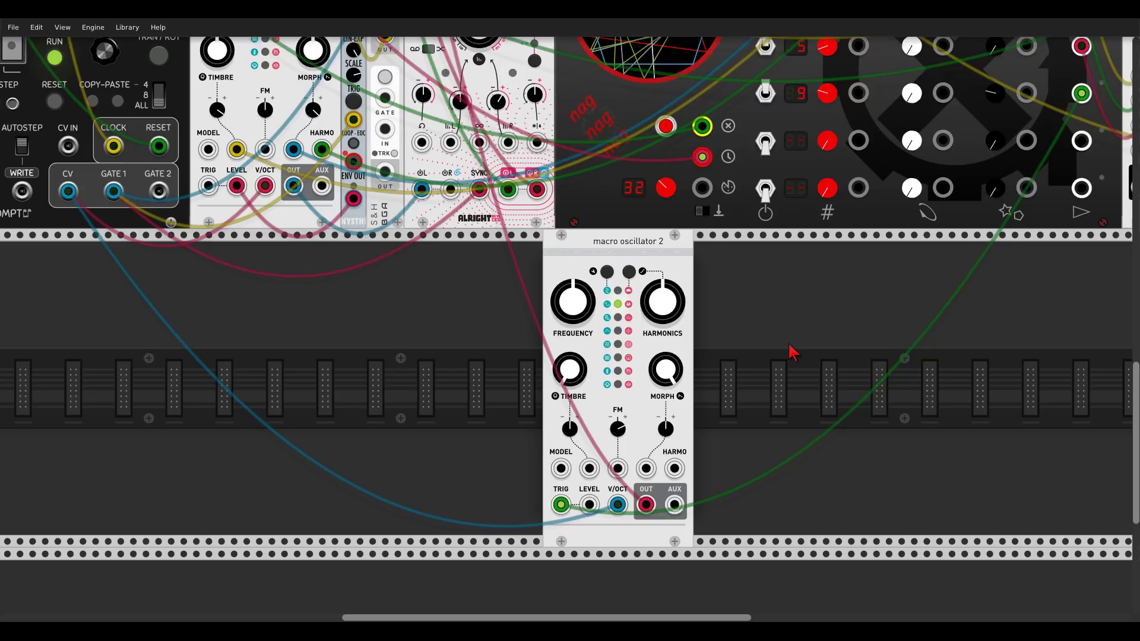
# Raise the new oscillator's timbre slightly, lower its morph from maximum and turn its harmonics down to minimum.
pyautogui.moveTo(450, 306)
pyautogui.mouseDown()
pyautogui.moveTo(618, 358)
pyautogui.moveTo(640, 376)
pyautogui.moveTo(448, 316)
pyautogui.mouseUp()
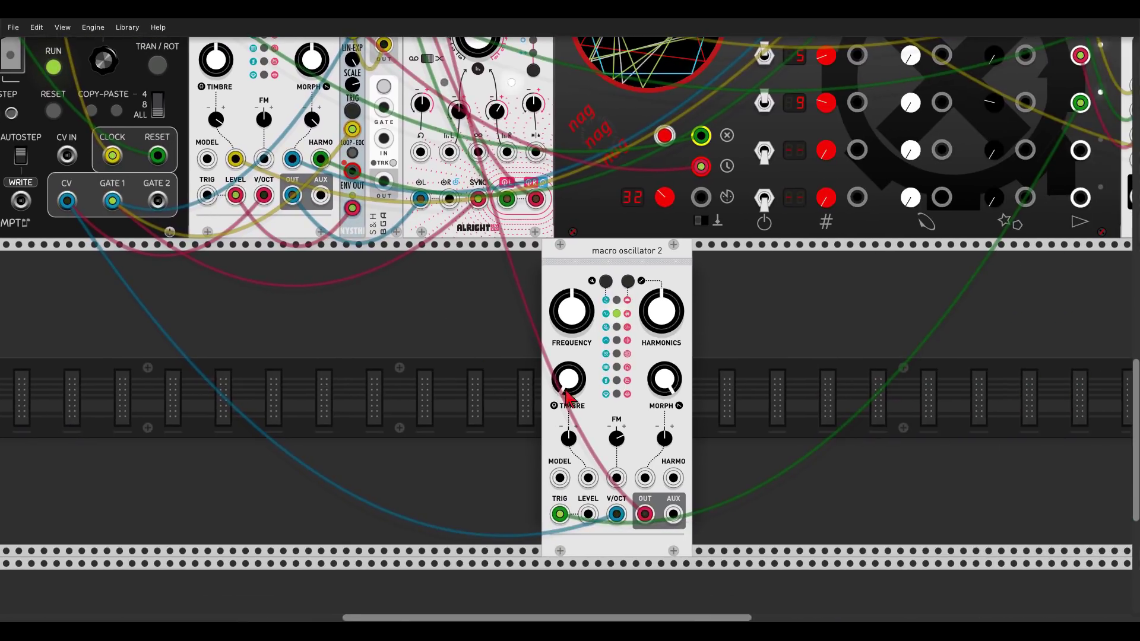
pyautogui.scroll(3, 567, 395)
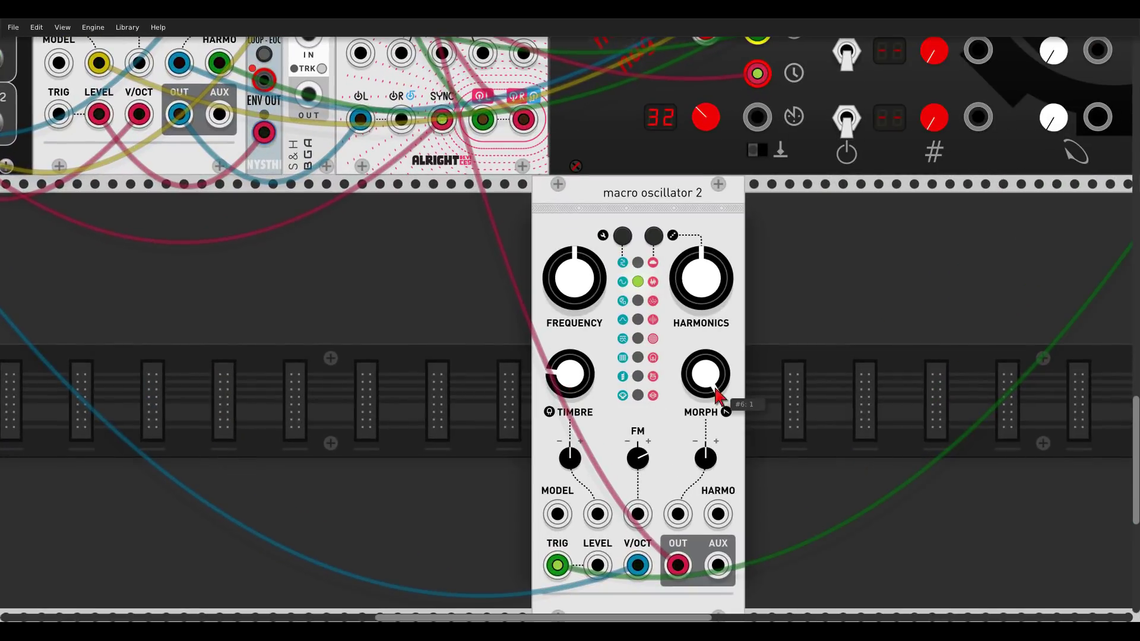
pyautogui.moveTo(717, 389); pyautogui.dragTo(717, 480)
pyautogui.moveTo(585, 368); pyautogui.dragTo(585, 327)
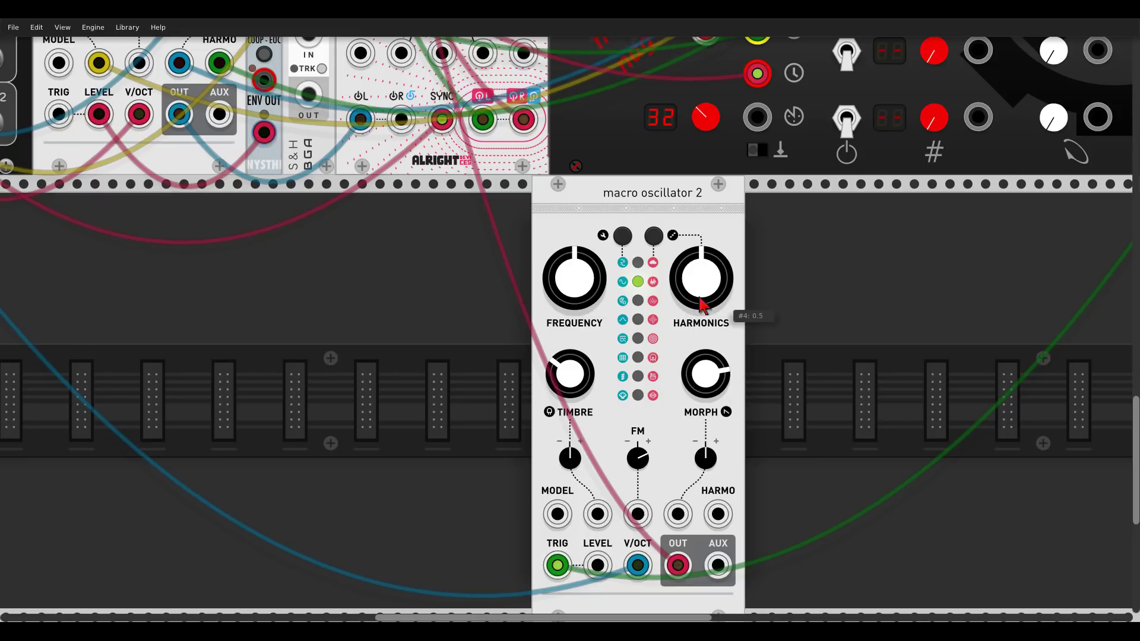
pyautogui.moveTo(700, 278); pyautogui.dragTo(701, 362)
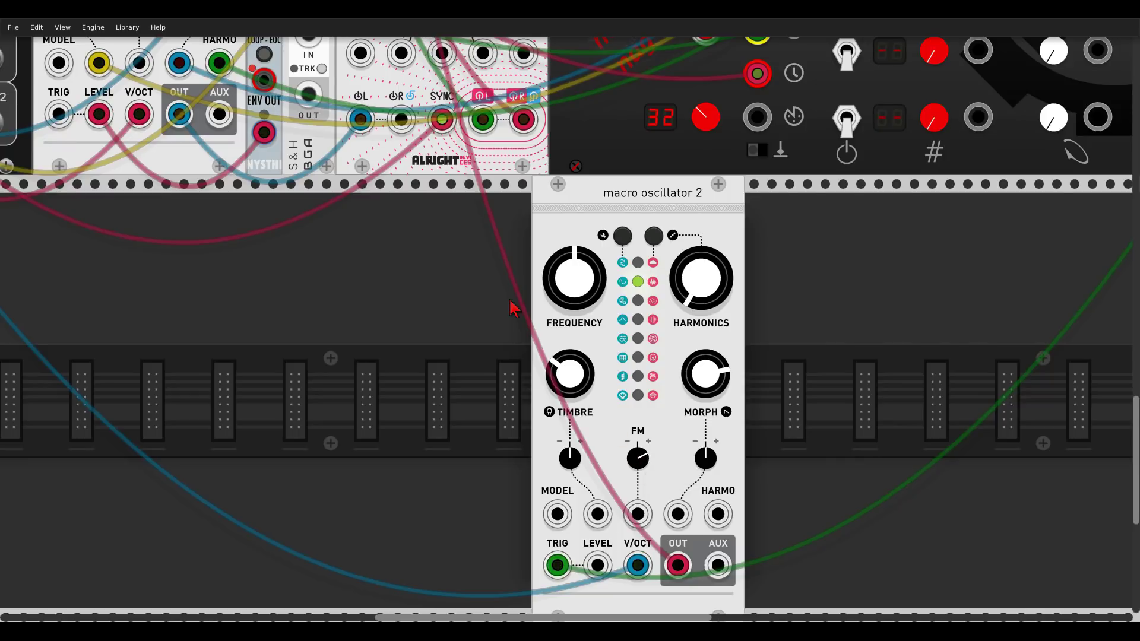
# Unsolo mixer channel 6 and set its AUX 1 level to 0.1425.
pyautogui.scroll(-5, 512, 301)
pyautogui.scroll(3, 455, 142)
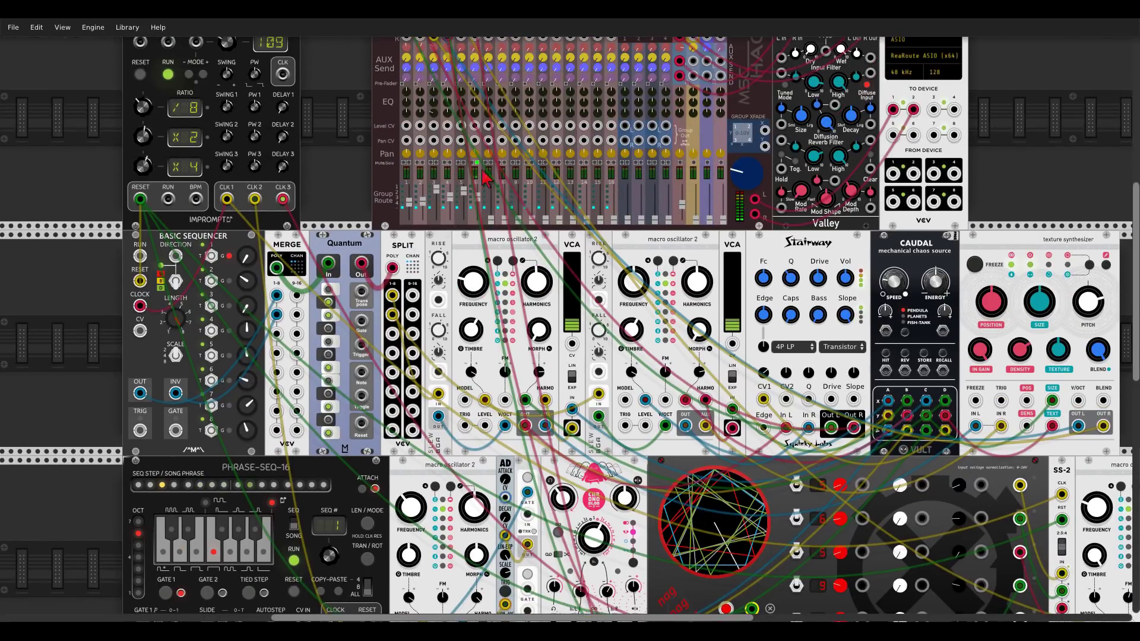
pyautogui.moveTo(478, 195)
pyautogui.mouseDown()
pyautogui.moveTo(474, 156)
pyautogui.moveTo(481, 199)
pyautogui.moveTo(479, 173)
pyautogui.mouseUp()
pyautogui.scroll(5, 481, 178)
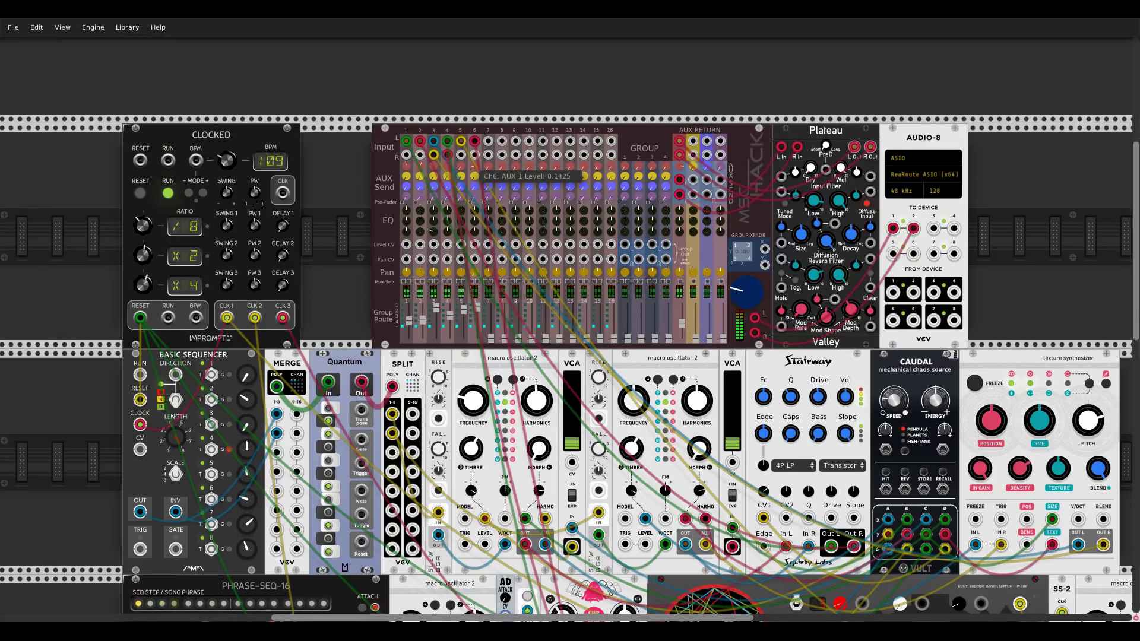
pyautogui.moveTo(479, 173); pyautogui.dragTo(479, 174)
pyautogui.scroll(-20, 481, 291)
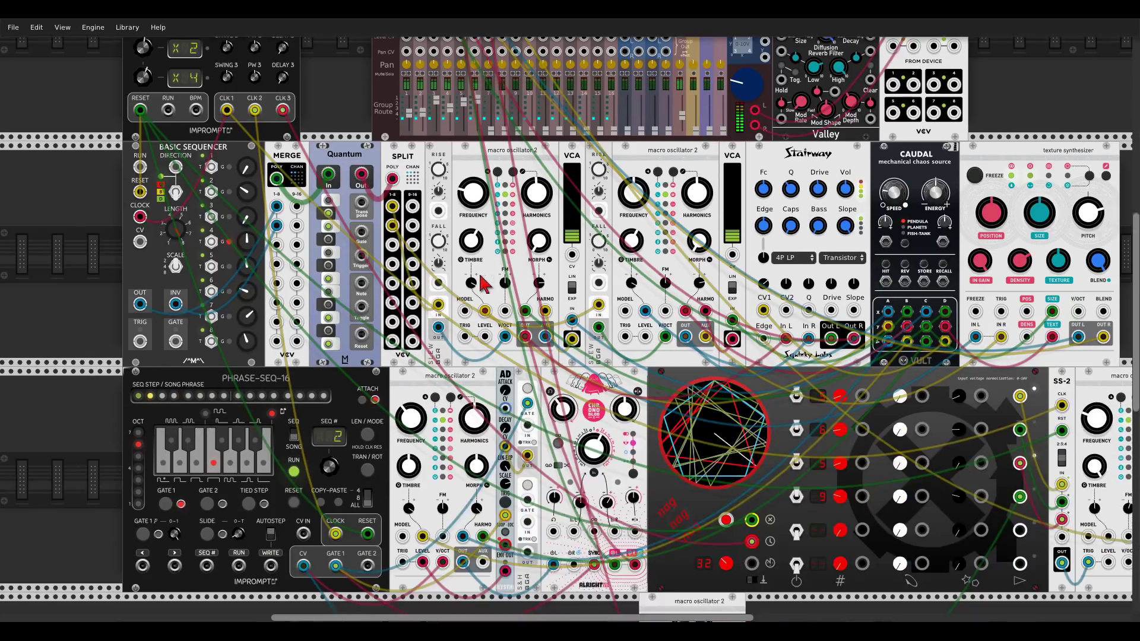
# Duplicate the new macro oscillator 2 with a gap between the two, and unplug the original's V/OCT cable.
pyautogui.hscroll(4, 620, 277)
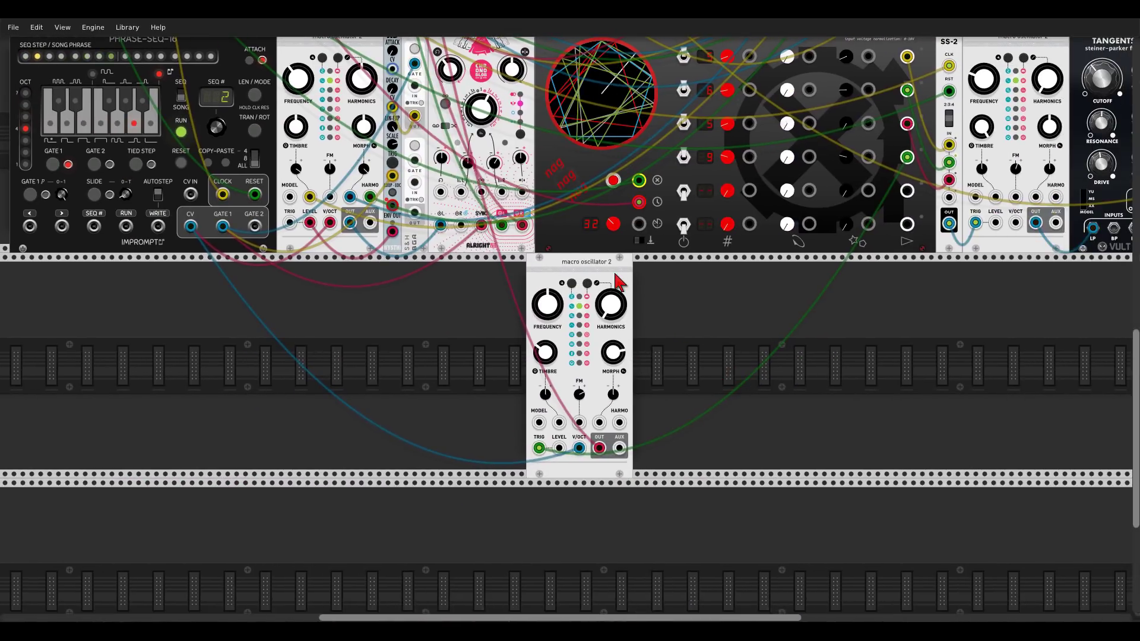
pyautogui.hotkey('ctrl', 'd')
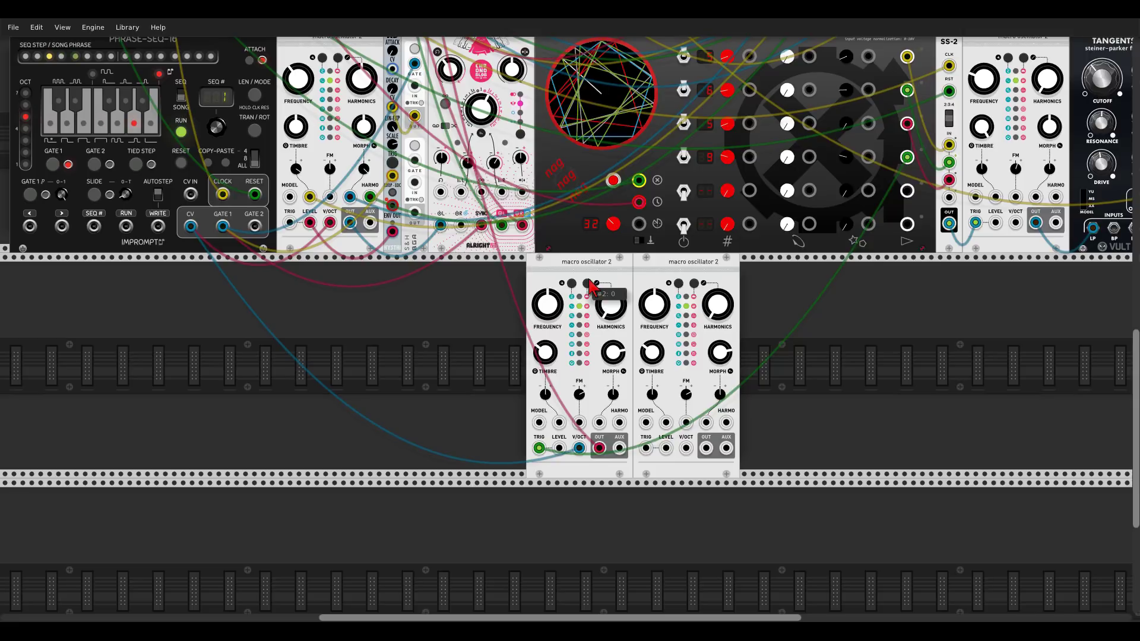
pyautogui.moveTo(648, 263); pyautogui.dragTo(746, 276)
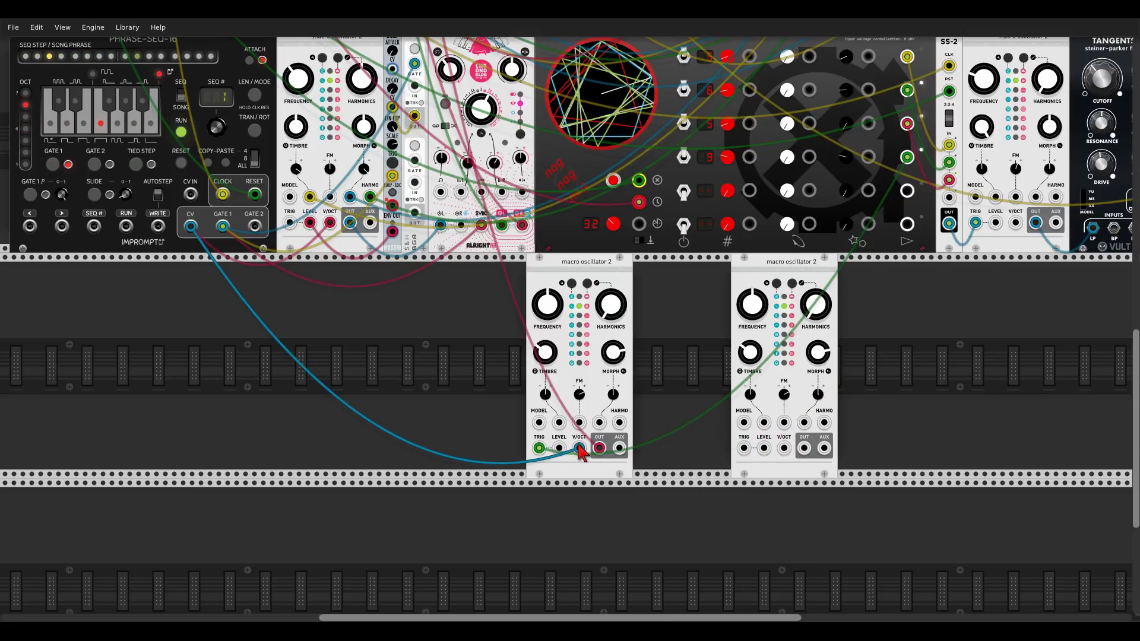
pyautogui.moveTo(579, 448); pyautogui.dragTo(661, 329)
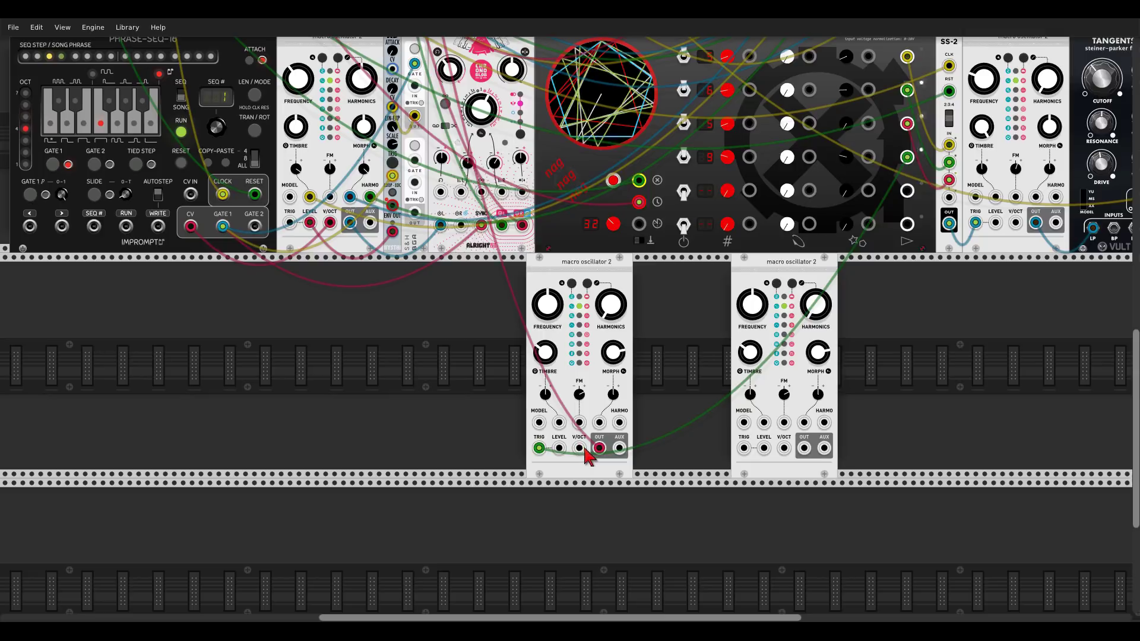
# Add a REFTONE beside the first new oscillator, patch it to that oscillator's V/OCT and tune it to A5.
pyautogui.rightClick(481, 367)
pyautogui.write('ref')
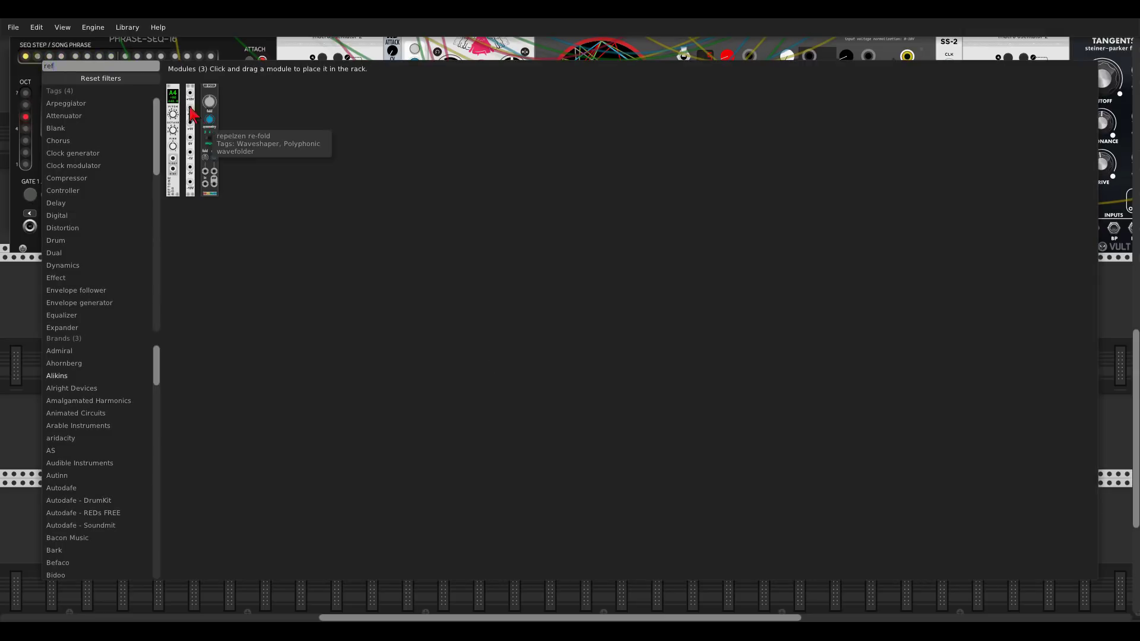
pyautogui.click(173, 95)
pyautogui.moveTo(468, 287); pyautogui.dragTo(491, 362)
pyautogui.scroll(5, 492, 362)
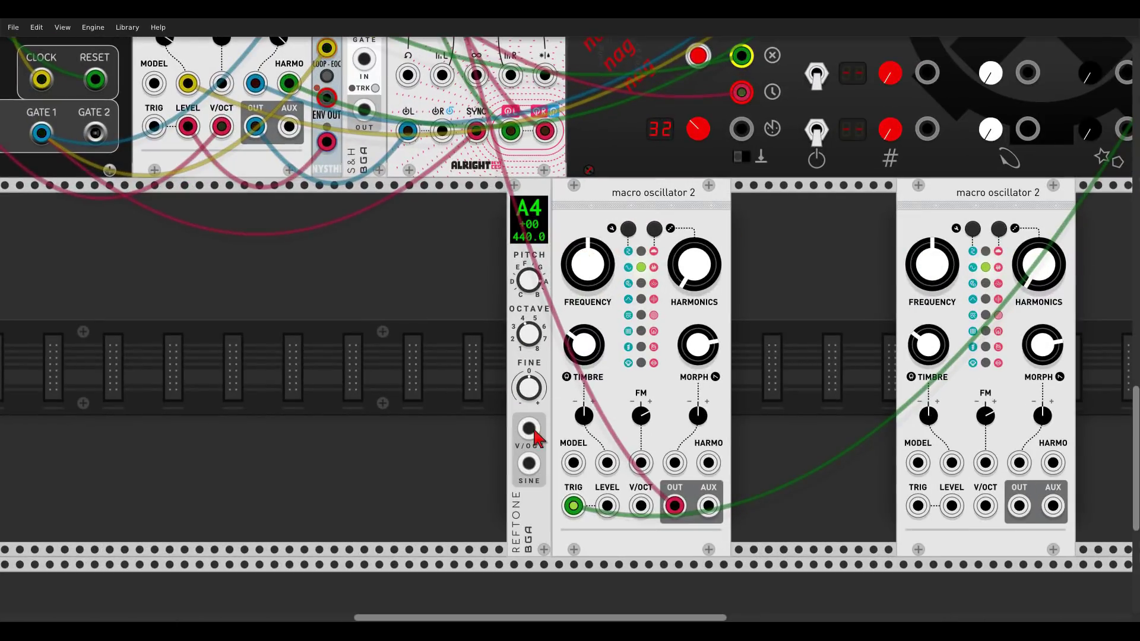
pyautogui.moveTo(540, 430); pyautogui.dragTo(641, 505)
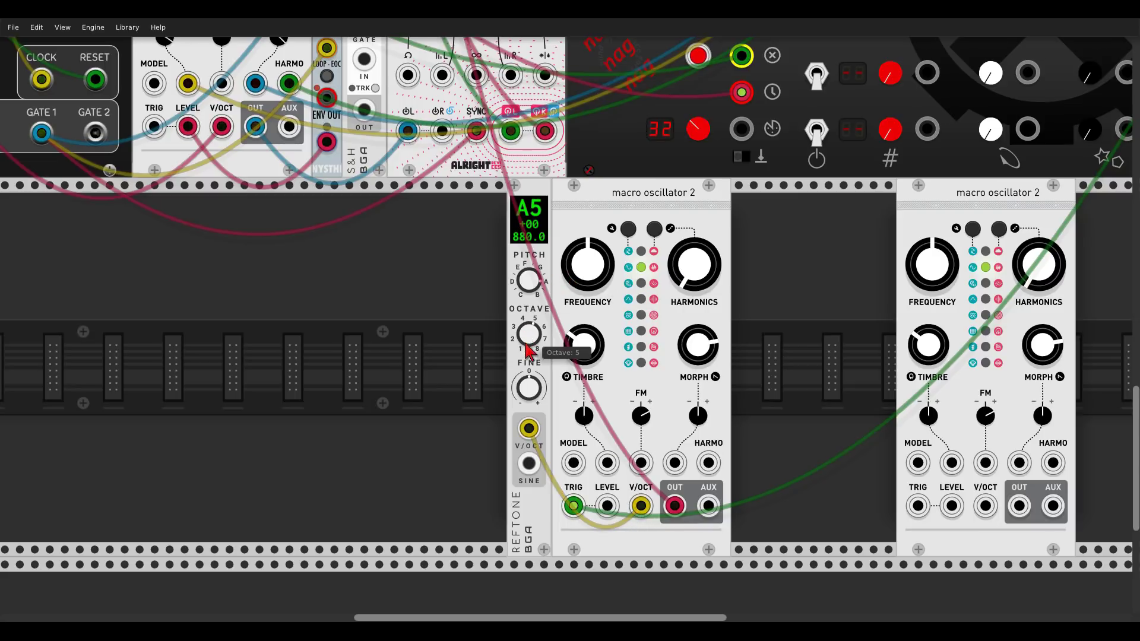
pyautogui.moveTo(841, 263); pyautogui.dragTo(633, 251)
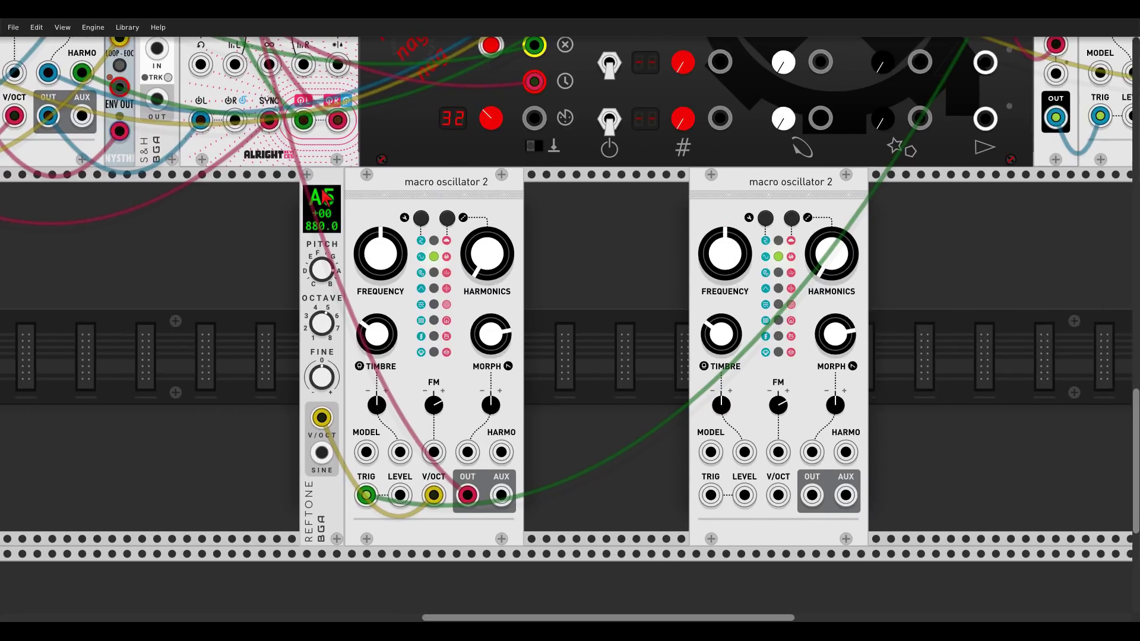
# Duplicate the REFTONE, tune the copy to F5, patch it to the duplicated oscillator's V/OCT and place them side by side.
pyautogui.hotkey('ctrl', 'd')
pyautogui.click(507, 221)
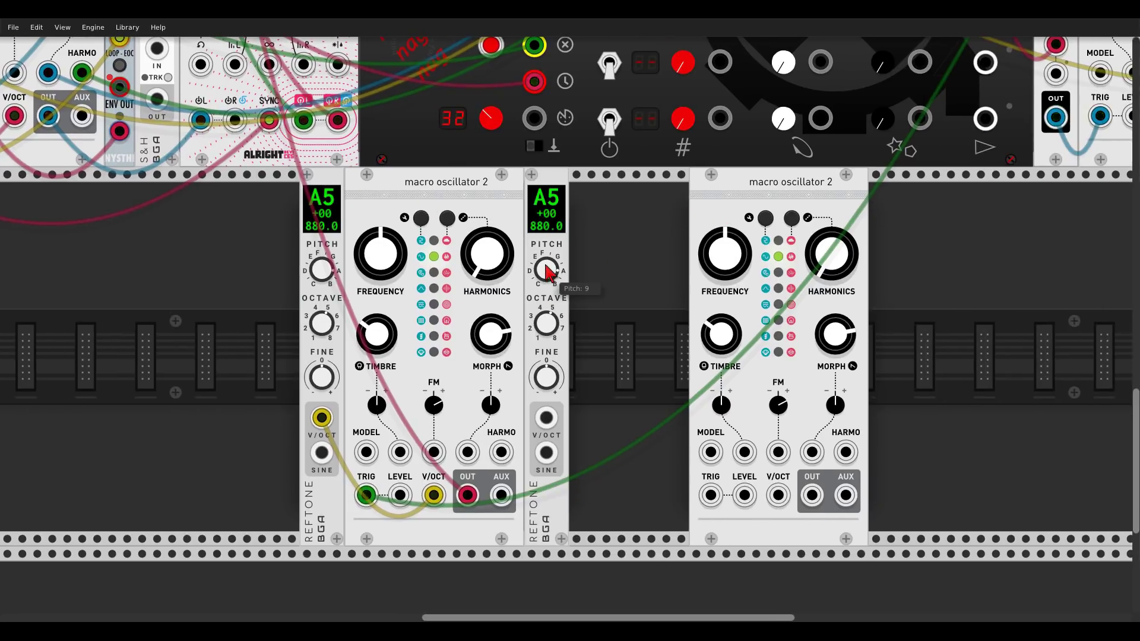
pyautogui.moveTo(546, 268); pyautogui.dragTo(547, 280)
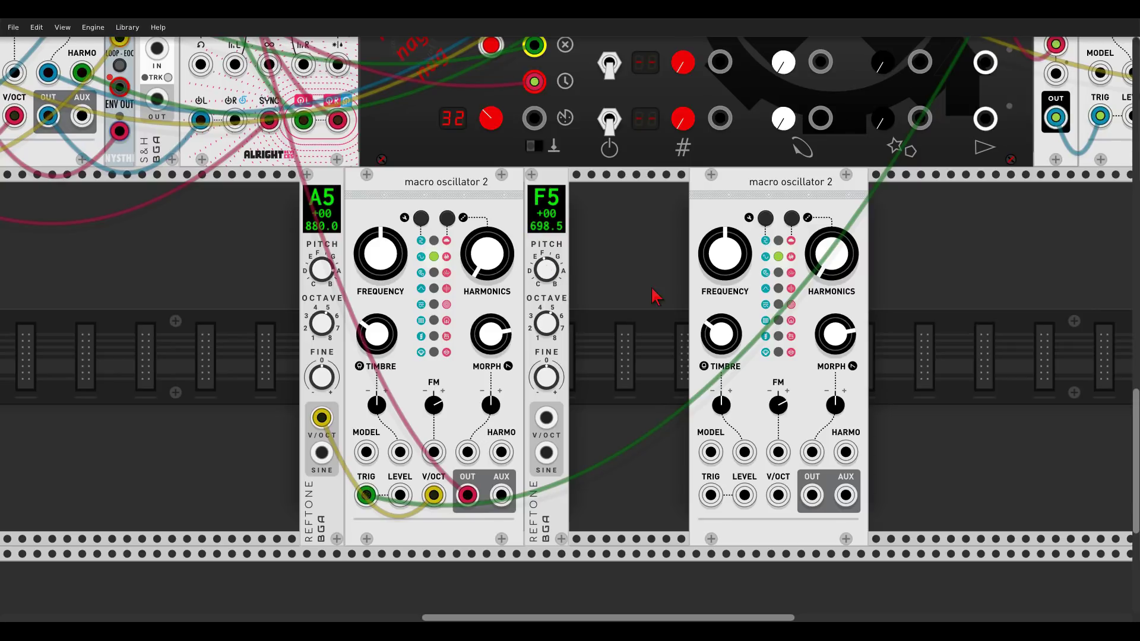
pyautogui.moveTo(547, 423); pyautogui.dragTo(777, 494)
pyautogui.moveTo(706, 202); pyautogui.dragTo(610, 226)
# Set the nag nag nag's fifth row to 10, adjust its skew and patch its output to the duplicated oscillator's TRIG.
pyautogui.scroll(5, 610, 229)
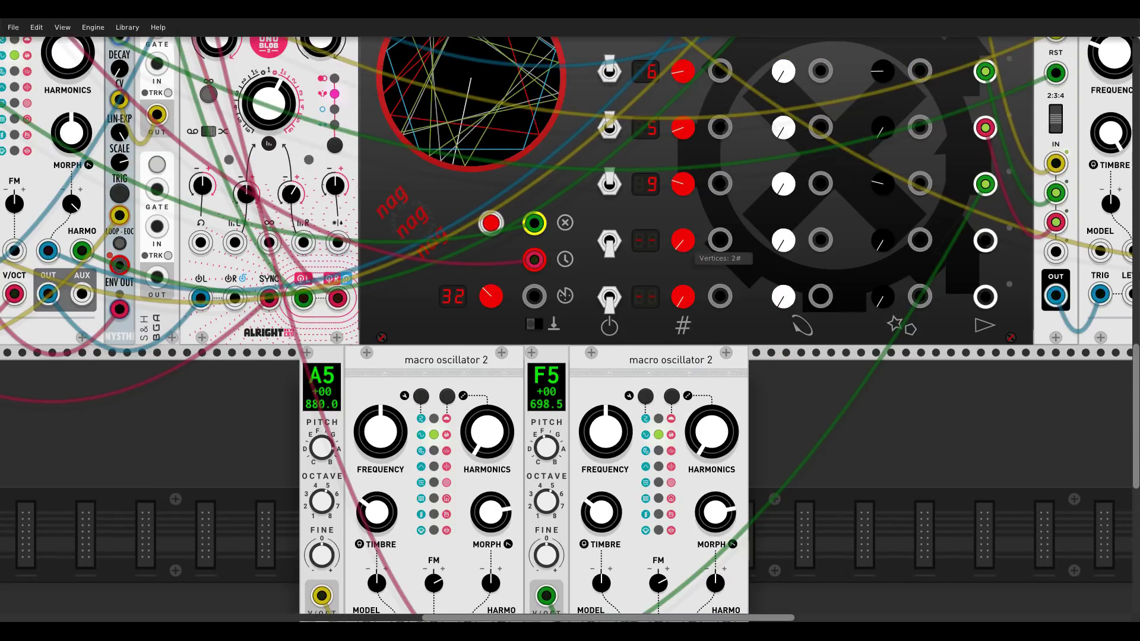
pyautogui.moveTo(683, 244); pyautogui.dragTo(685, 249)
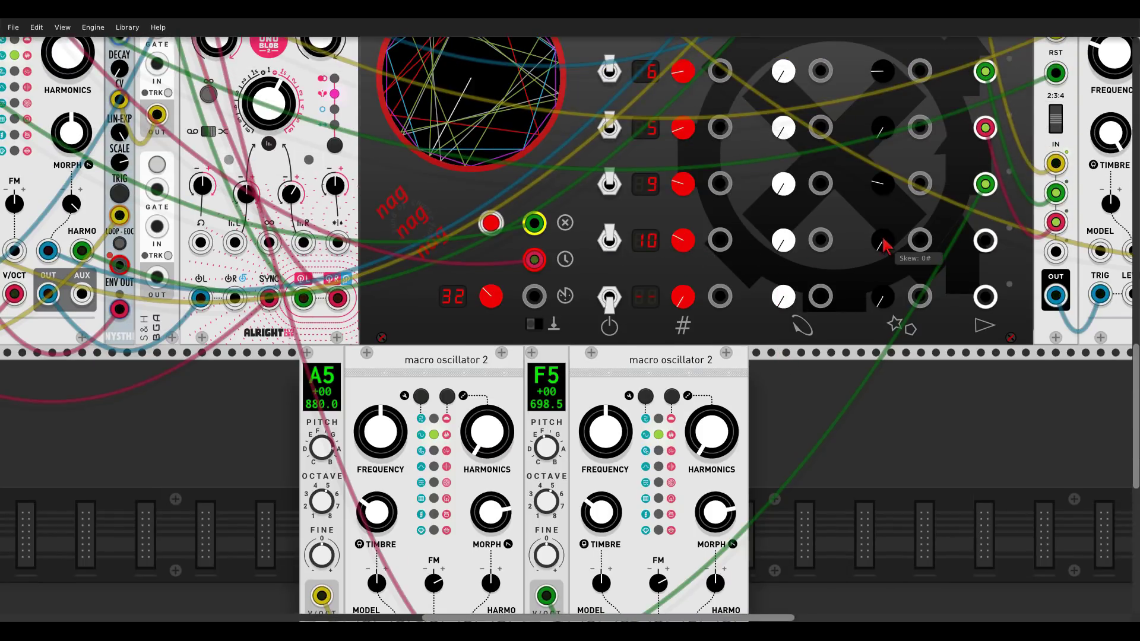
pyautogui.moveTo(882, 243); pyautogui.dragTo(882, 250)
pyautogui.moveTo(984, 240); pyautogui.dragTo(600, 560)
pyautogui.scroll(-2, 653, 570)
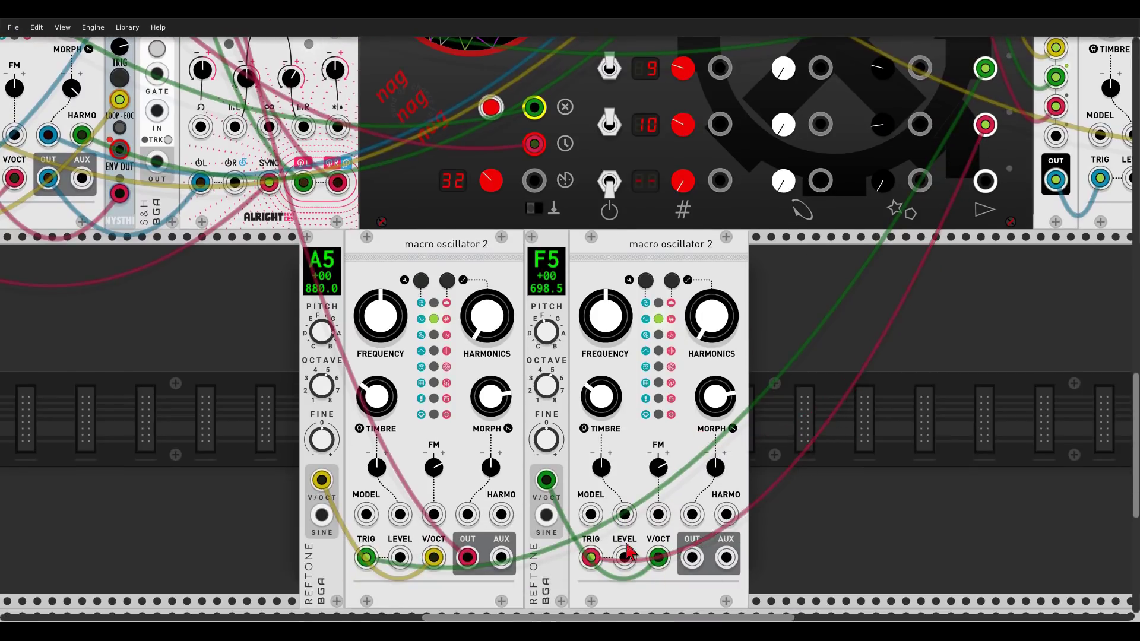
# Duplicate the Chronoblob, place the copy after the second new oscillator and patch a cable to its SYNC input.
pyautogui.hotkey('ctrl', 'd')
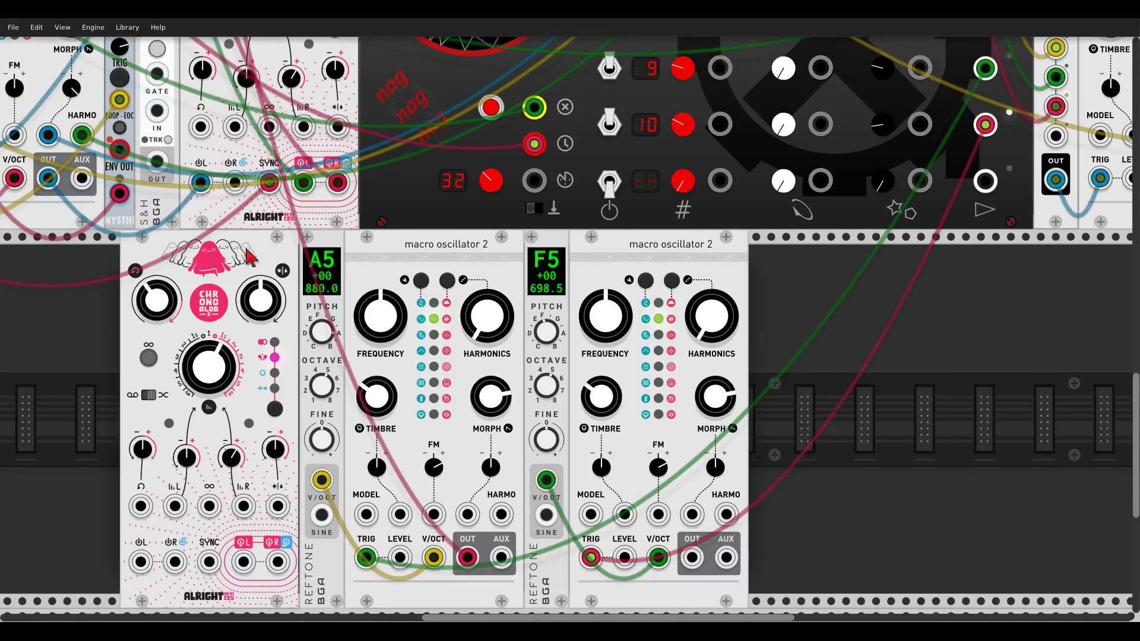
pyautogui.moveTo(201, 182); pyautogui.dragTo(838, 561)
# Patch the two oscillators' OUTs to the new Chronoblob's left and right inputs, and its outputs to mixer channel 6's L and R.
pyautogui.moveTo(468, 557); pyautogui.dragTo(872, 562)
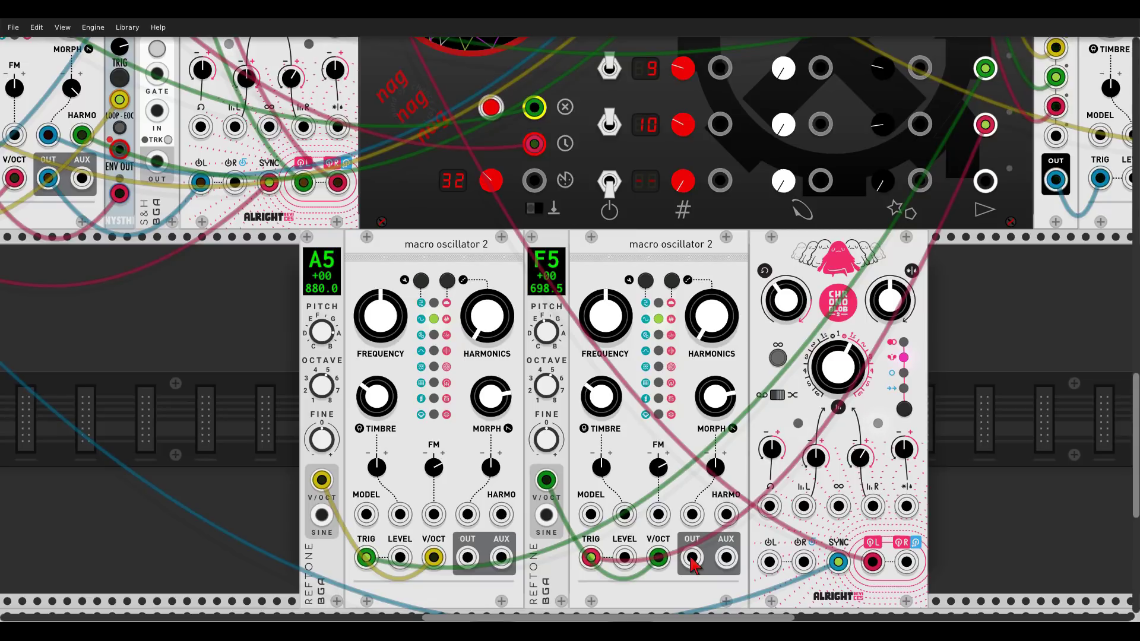
pyautogui.moveTo(467, 557); pyautogui.dragTo(69, 168)
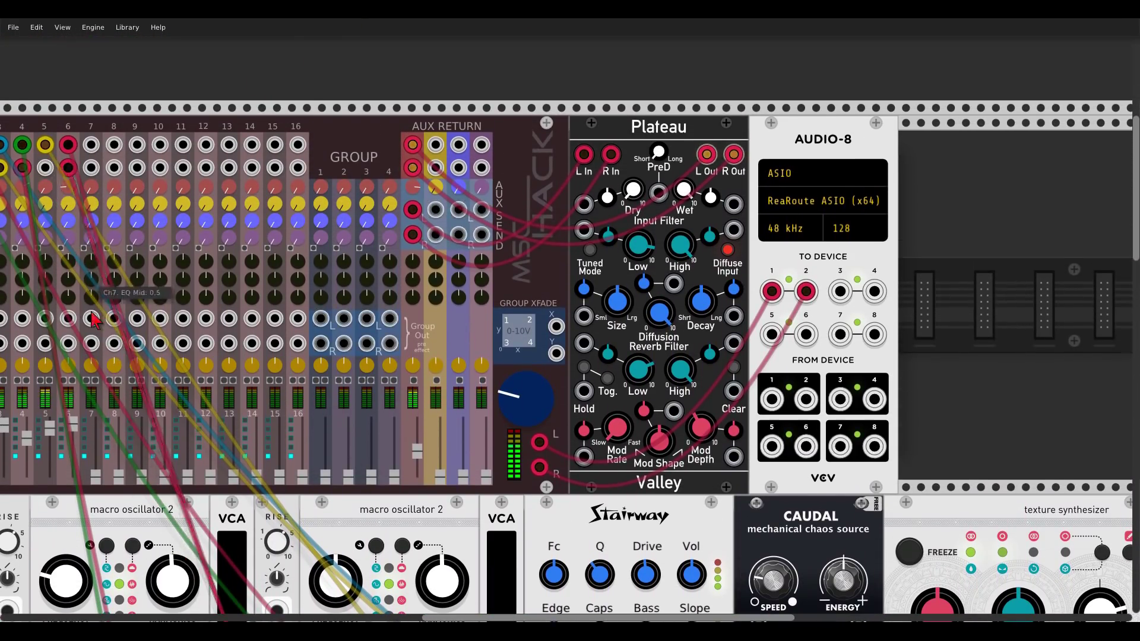
pyautogui.scroll(-15, 487, 367)
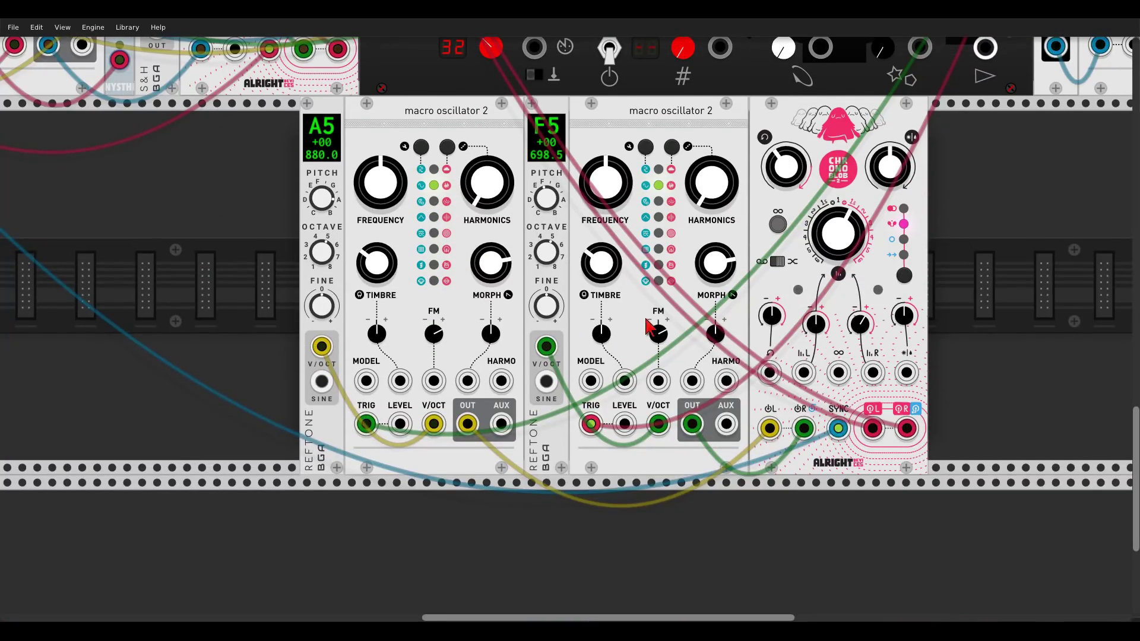
# Raise both REFTONEs to octave 6 and set the new Chronoblob's dry/wet to 0.3735.
pyautogui.scroll(8, 762, 484)
pyautogui.hscroll(7, 762, 483)
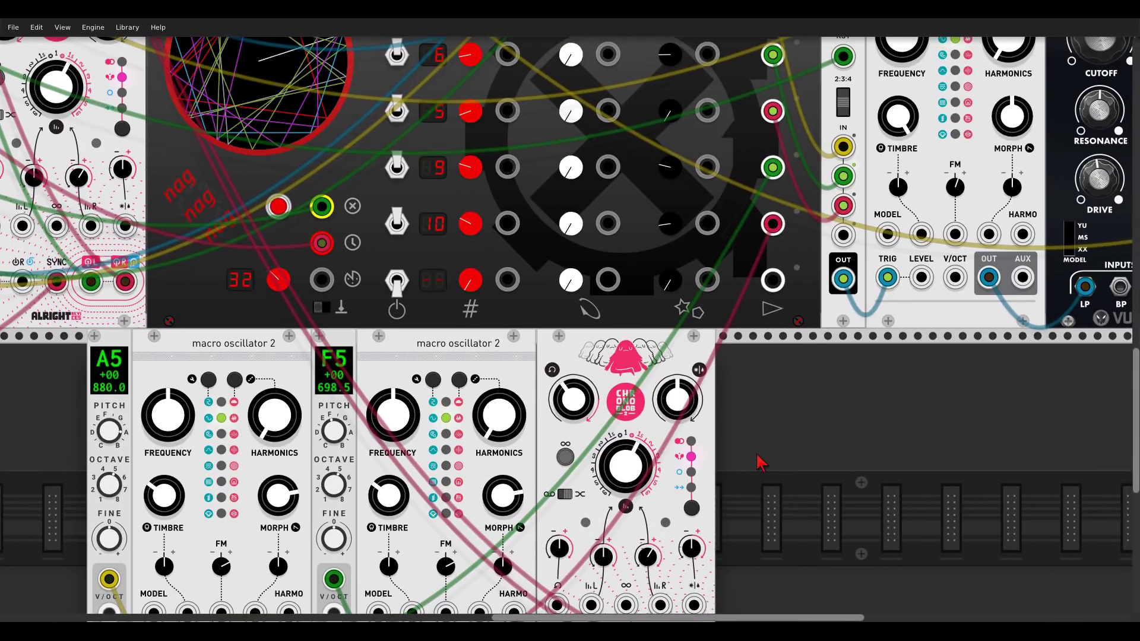
pyautogui.scroll(-6, 761, 464)
pyautogui.moveTo(680, 239); pyautogui.dragTo(681, 285)
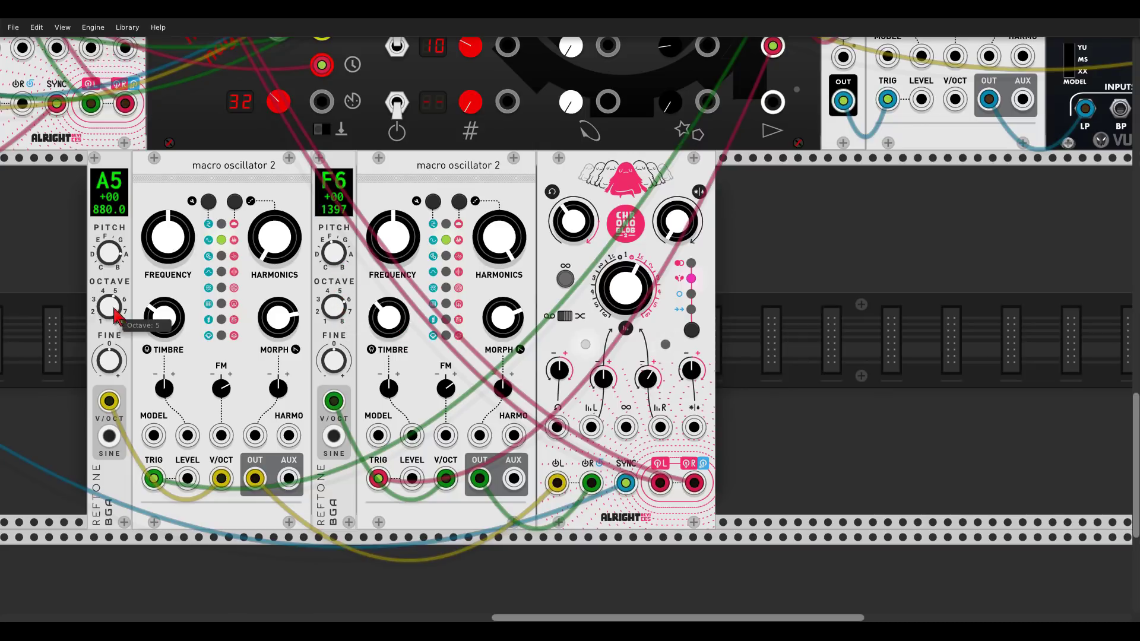
pyautogui.moveTo(110, 306); pyautogui.dragTo(110, 300)
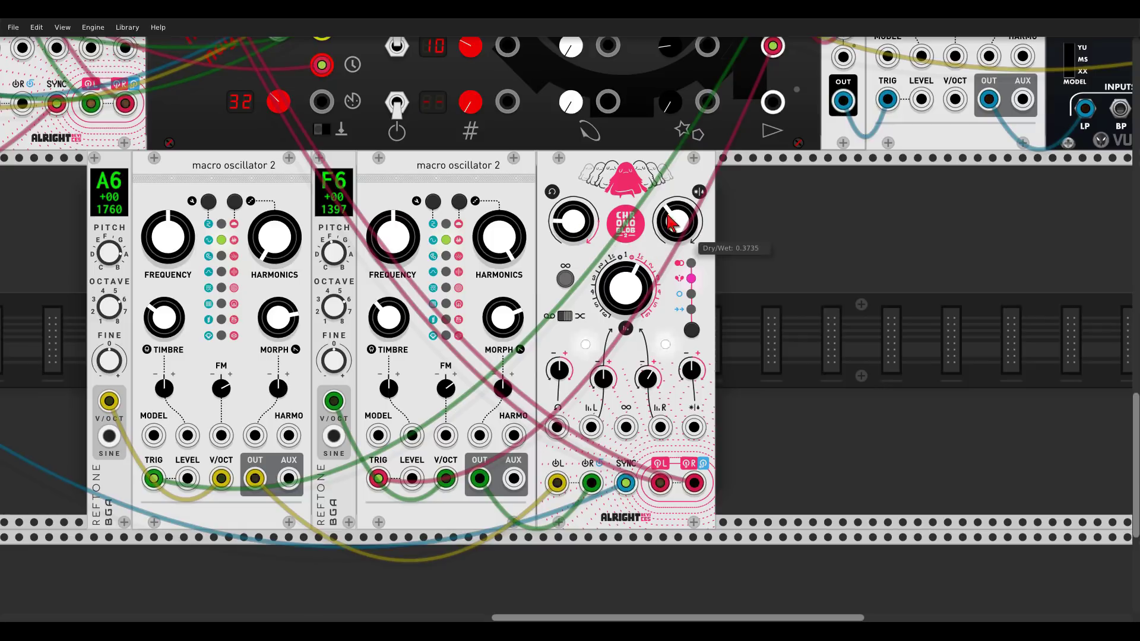
# Solo mixer channel 6 and set its AUX 1 level to 0.2205.
pyautogui.scroll(15, 140, 225)
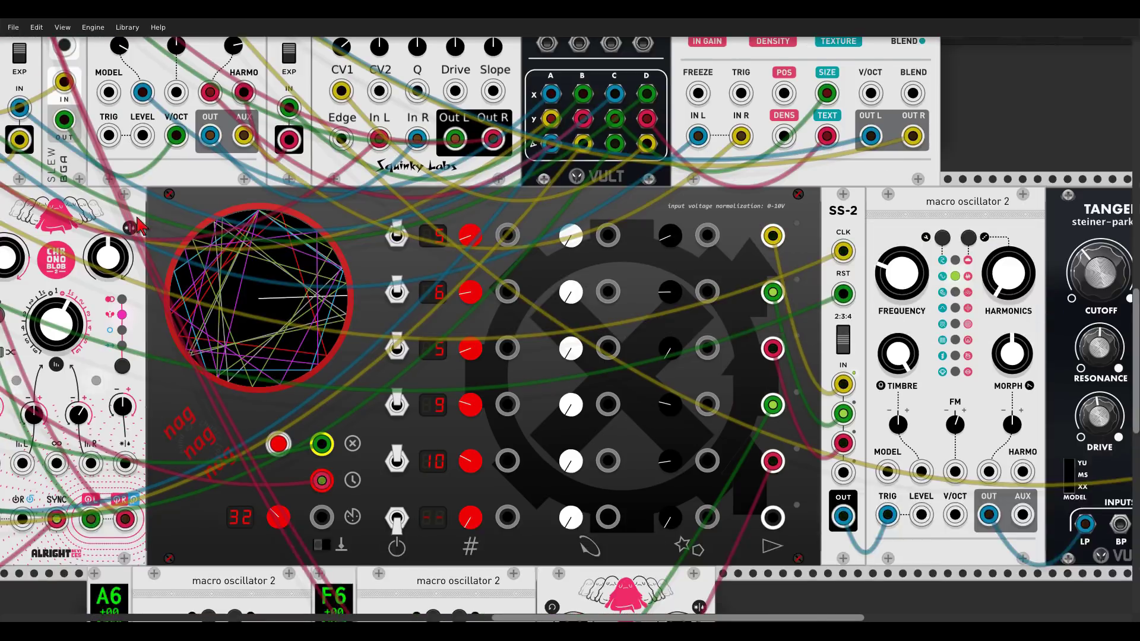
pyautogui.scroll(5, 139, 224)
pyautogui.hscroll(-8, 300, 106)
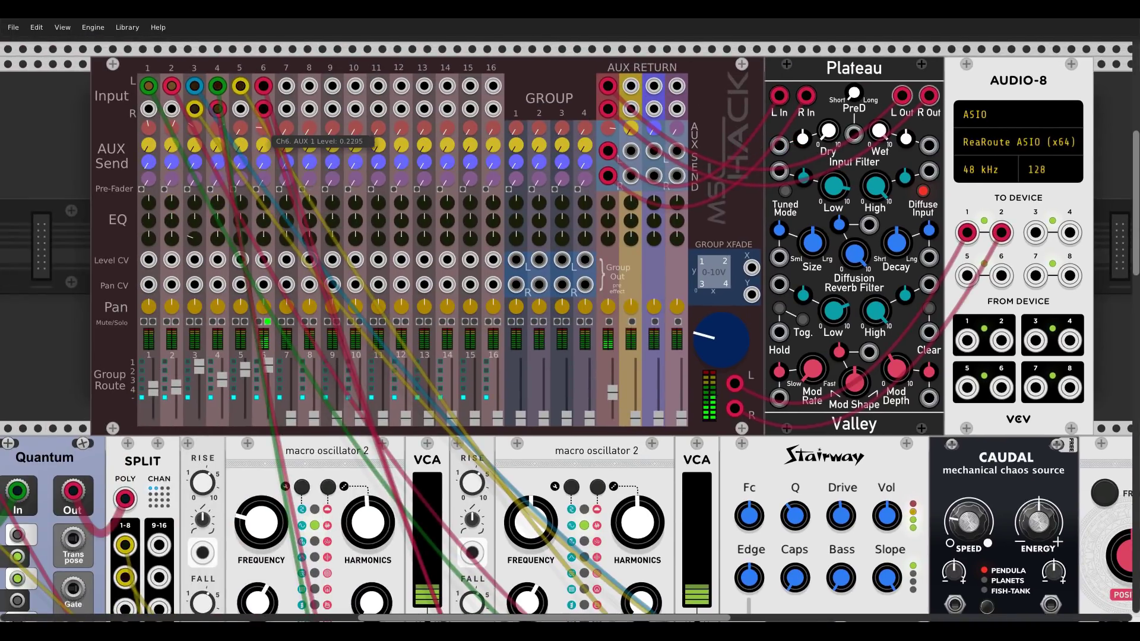
pyautogui.scroll(1, 263, 145)
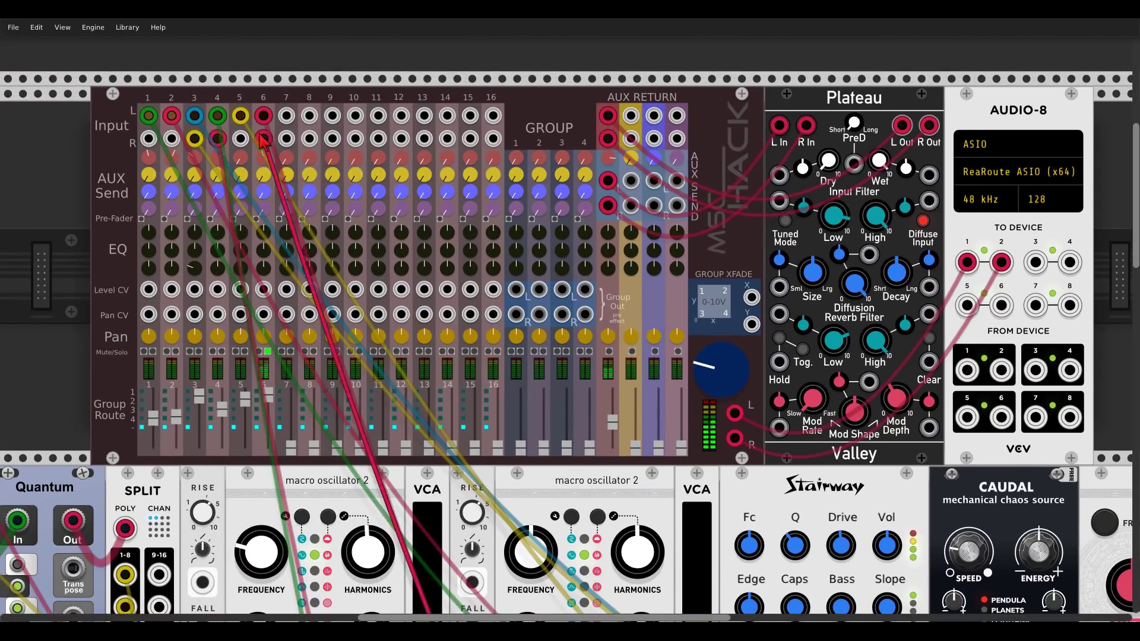
# Unplug mixer channel 6's R input and patch the new Chronoblob's right output to it.
pyautogui.moveTo(263, 138); pyautogui.dragTo(260, 165)
pyautogui.scroll(-10, 670, 502)
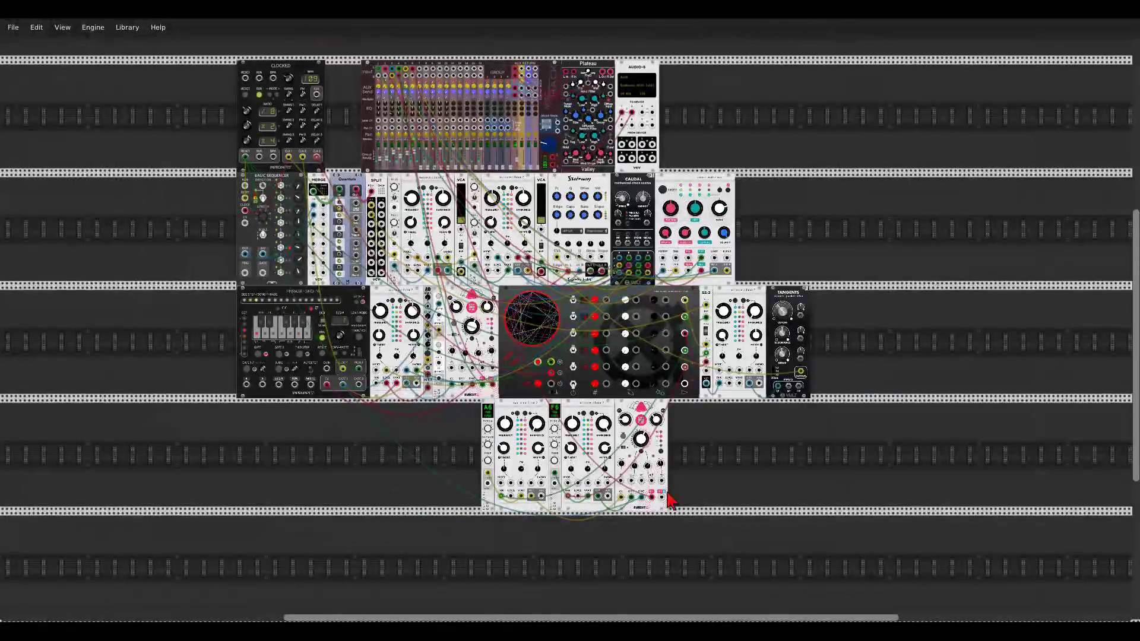
pyautogui.moveTo(668, 496); pyautogui.dragTo(413, 79)
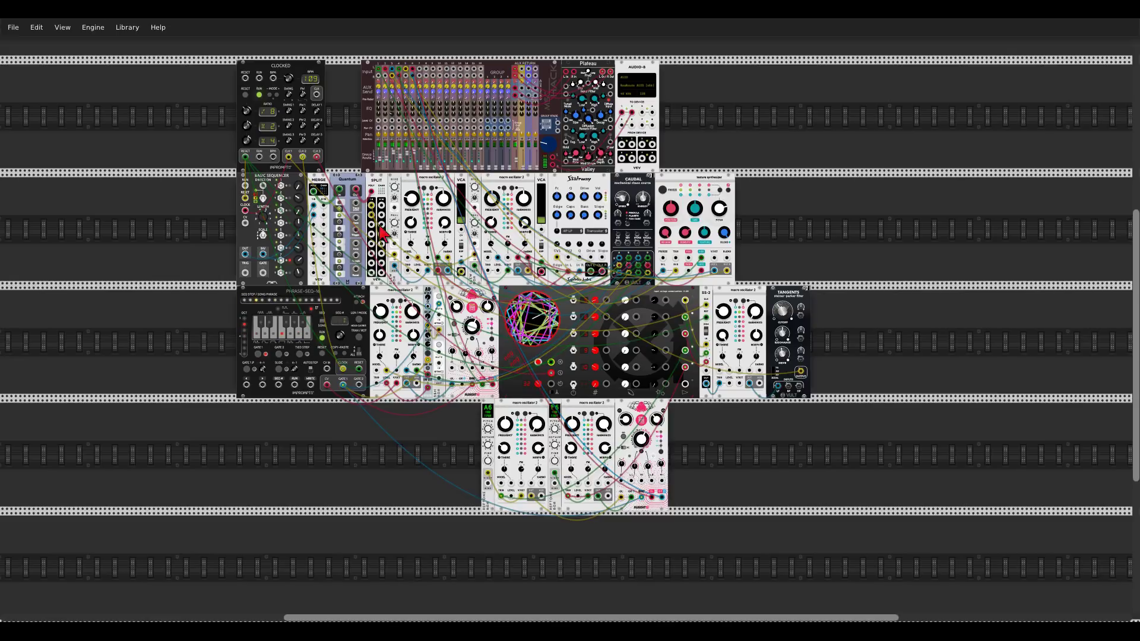
# Move the bottom row of REFTONEs, oscillators and Chronoblob so it starts directly beneath PHRASE-SEQ-16.
pyautogui.rightClick(631, 406)
pyautogui.moveTo(635, 406); pyautogui.dragTo(394, 414)
pyautogui.click(617, 409)
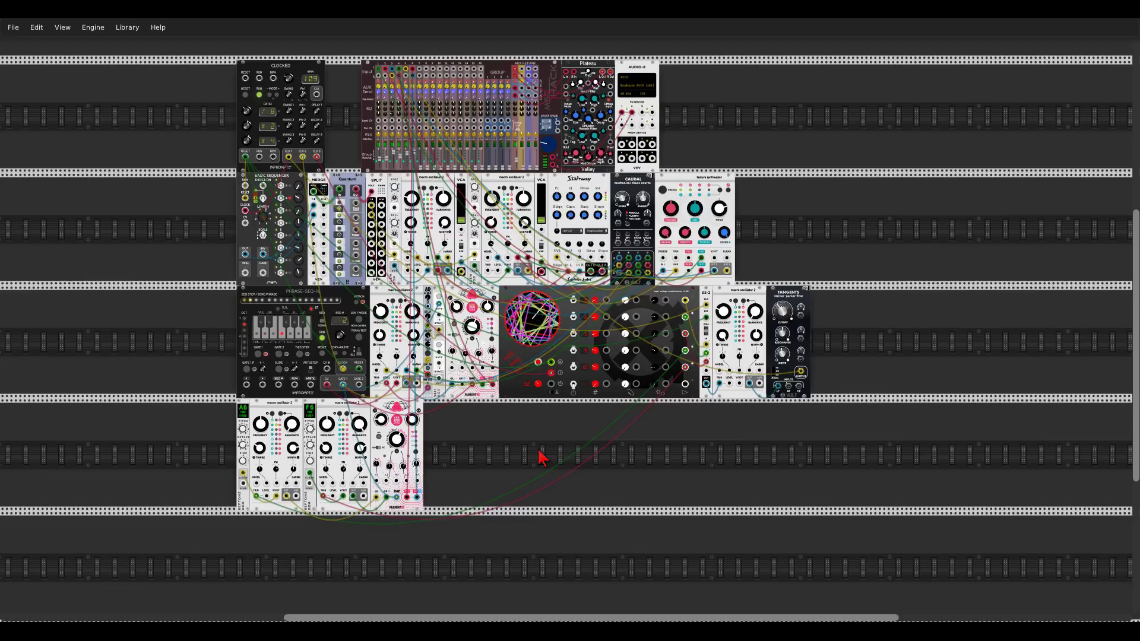
# Shift the second slew limiter and the modules after it right, and insert a Stack module beside the first oscillator's VCA.
pyautogui.scroll(5, 539, 380)
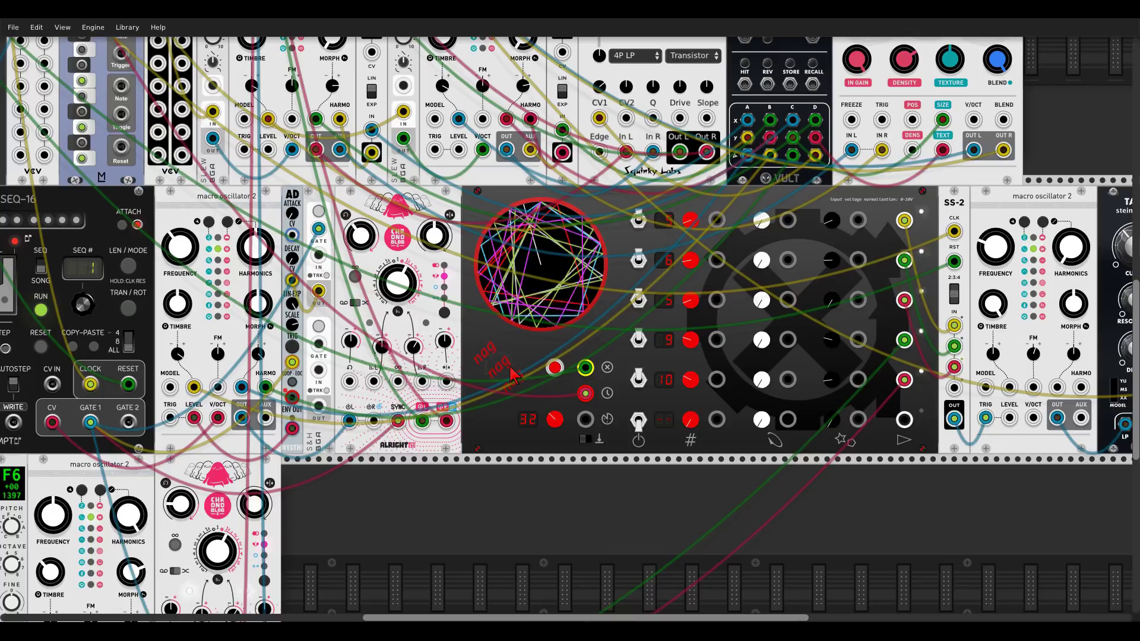
pyautogui.scroll(-3, 512, 374)
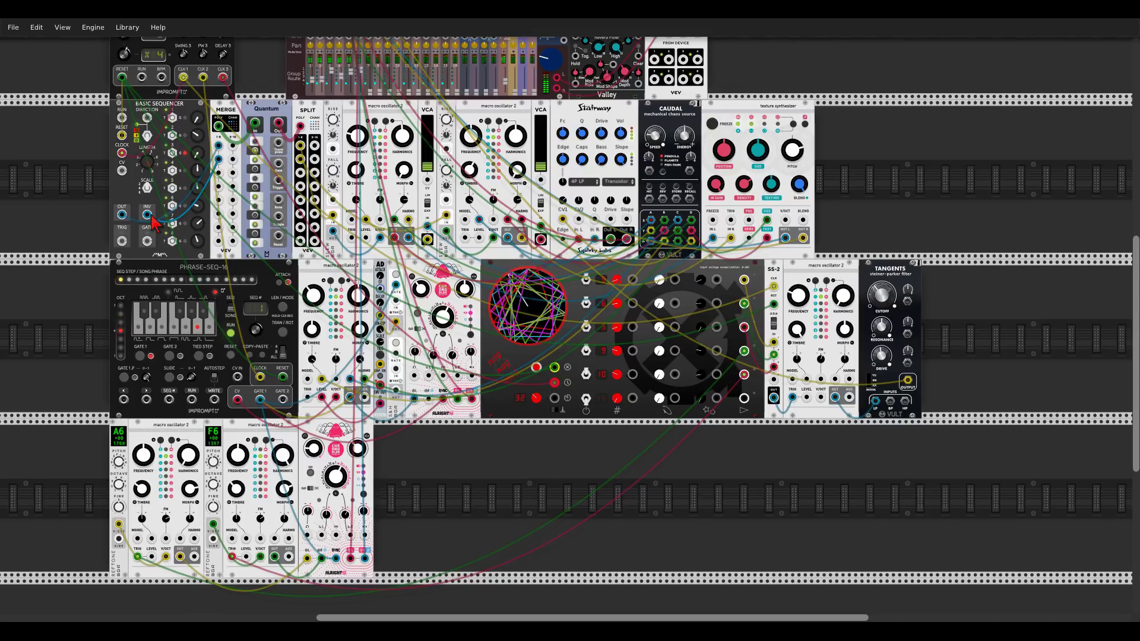
pyautogui.scroll(2, 196, 178)
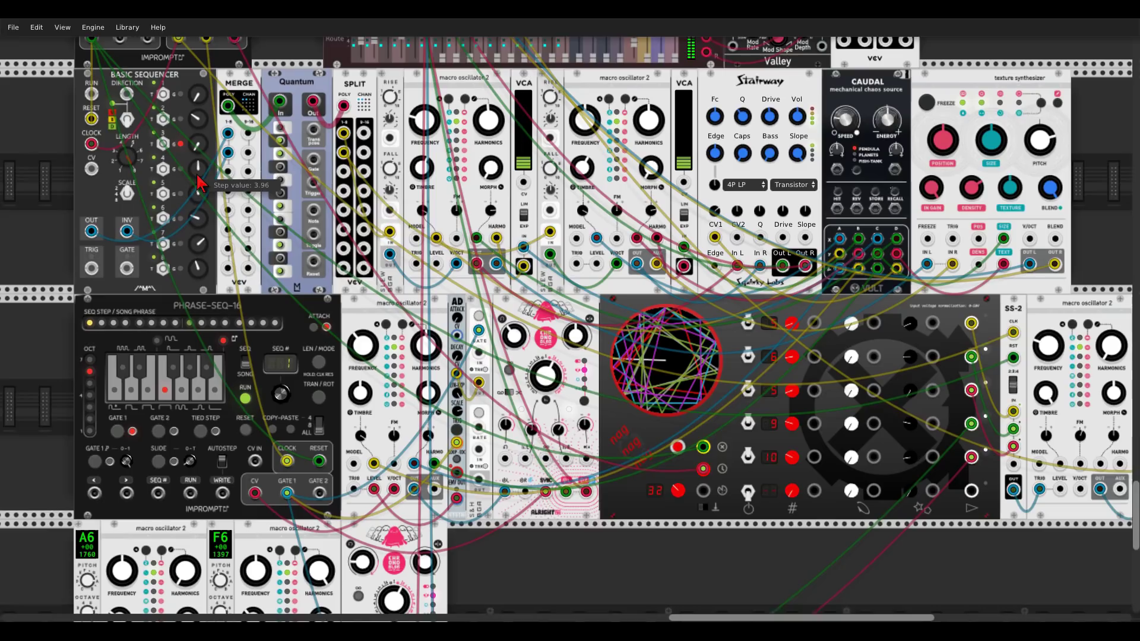
pyautogui.moveTo(549, 254); pyautogui.dragTo(616, 264)
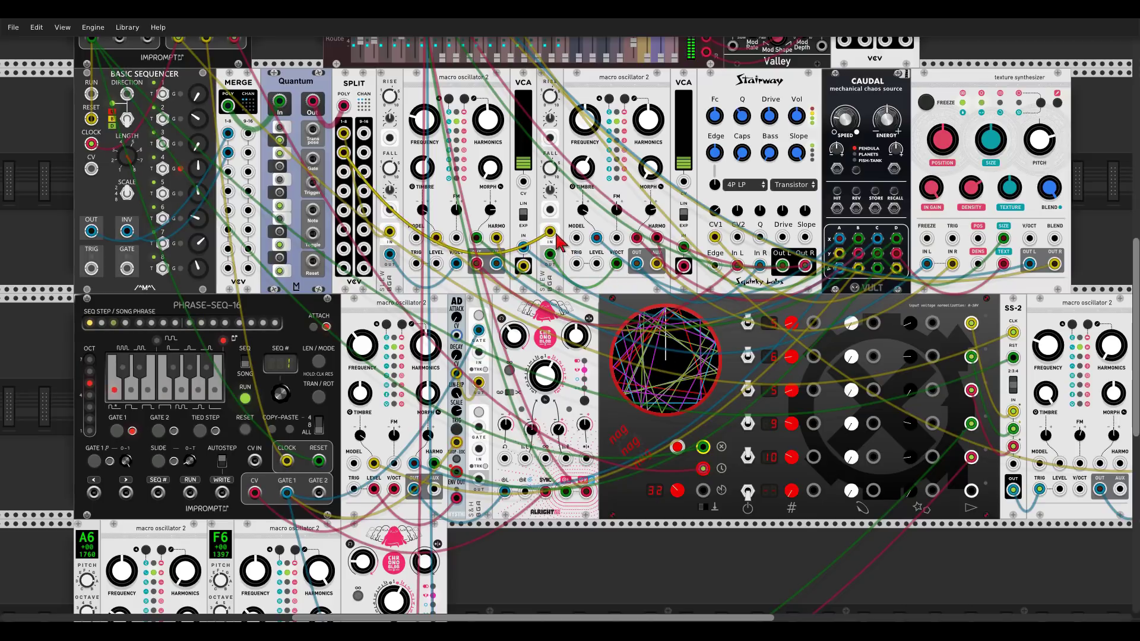
pyautogui.moveTo(561, 89); pyautogui.dragTo(570, 89)
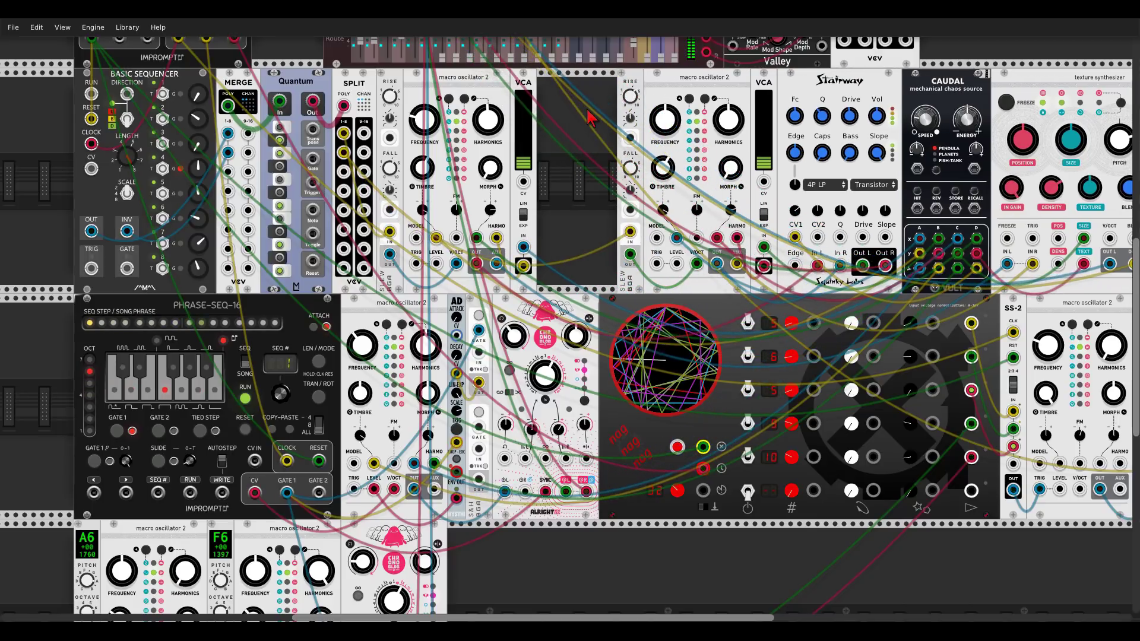
pyautogui.press('Return')
pyautogui.write('ref')
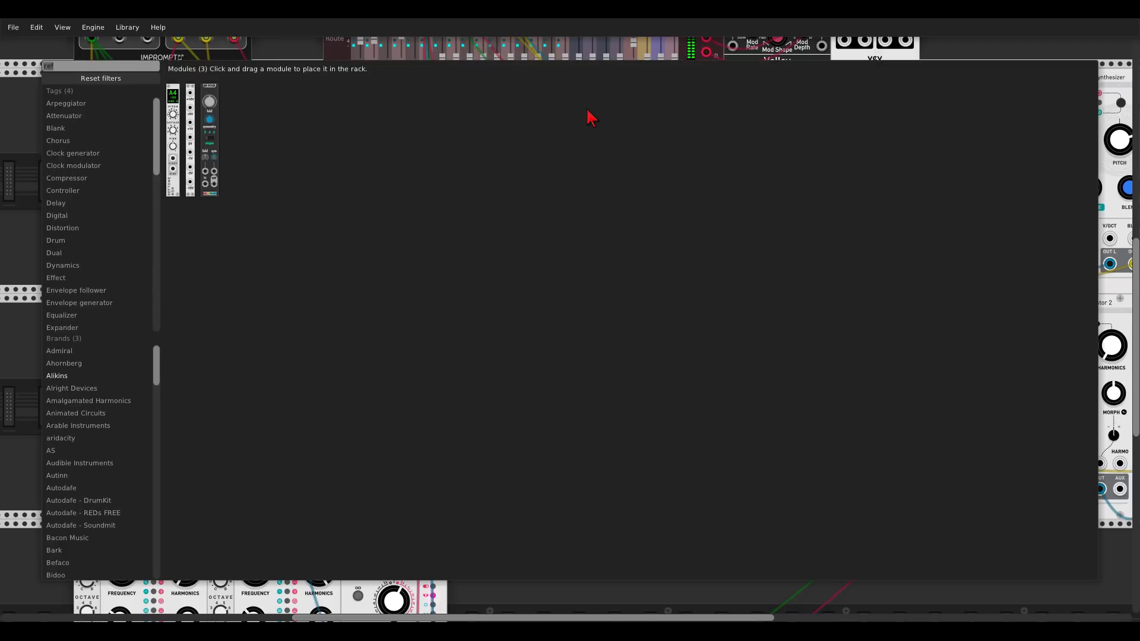
pyautogui.write('stack')
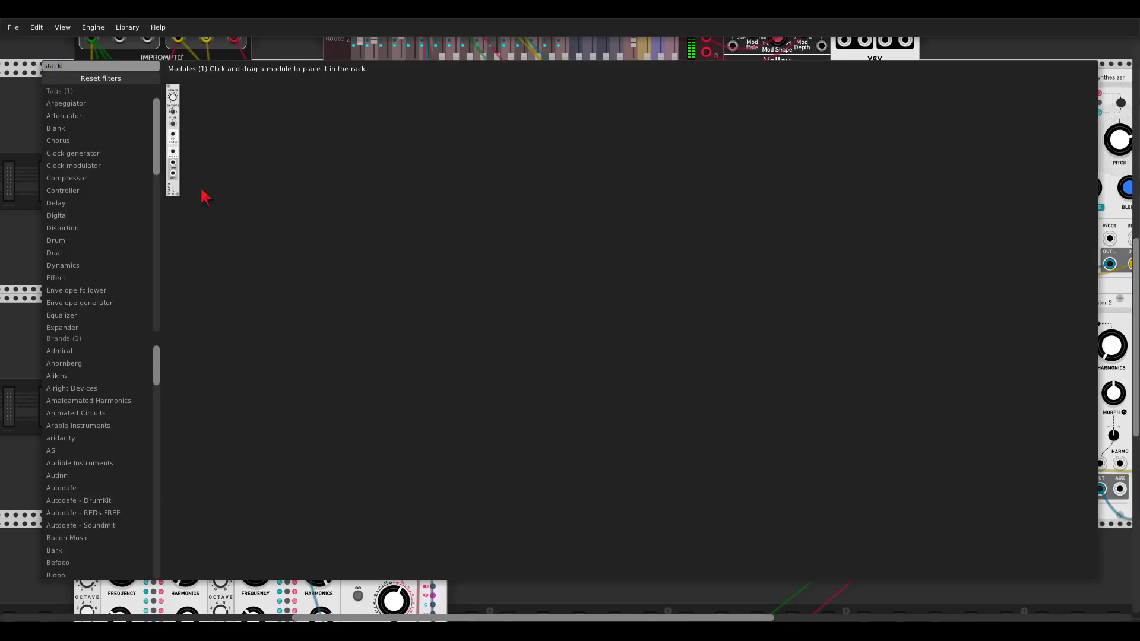
pyautogui.moveTo(176, 92); pyautogui.dragTo(555, 90)
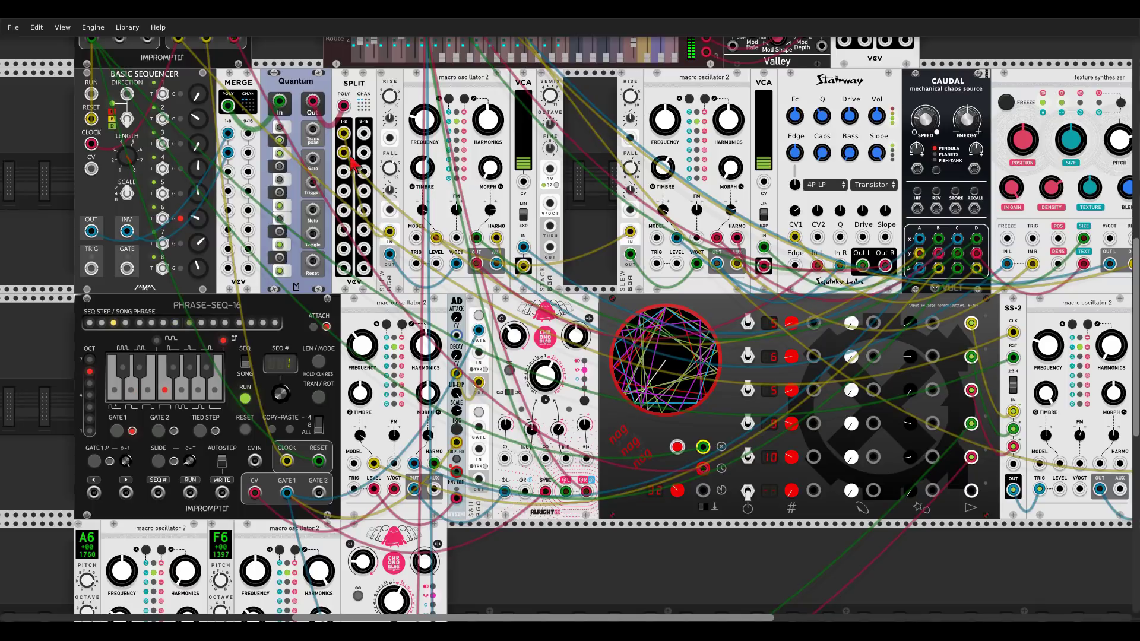
# Patch SPLIT's first output to Stack's V/OCT input and Stack's OUT to the second slew limiter's IN.
pyautogui.moveTo(344, 153); pyautogui.dragTo(629, 232)
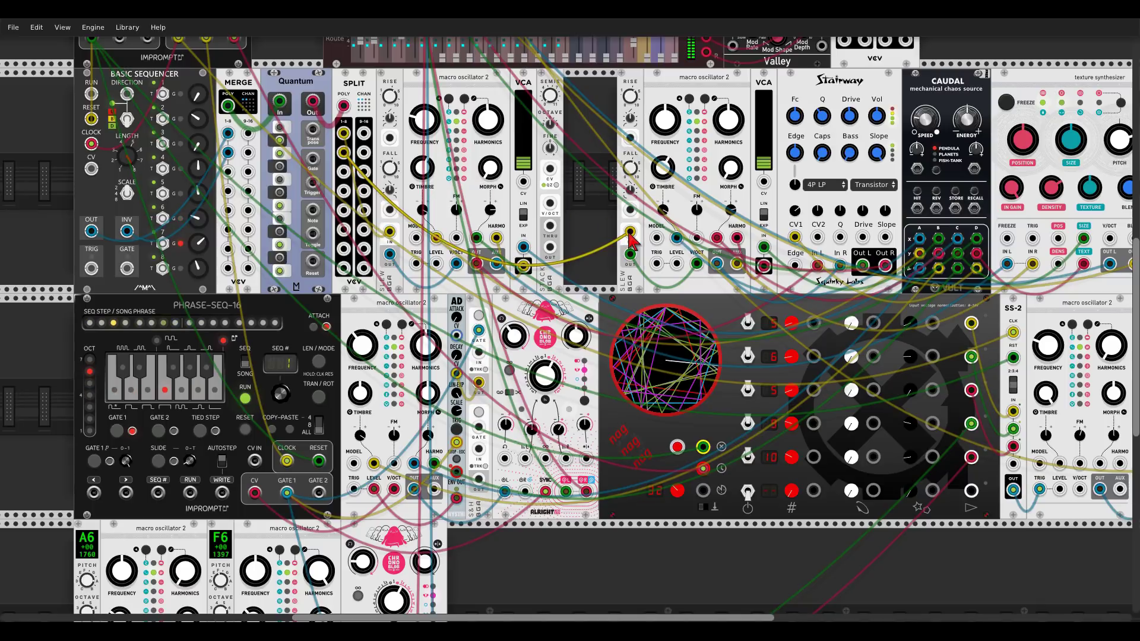
pyautogui.moveTo(345, 153); pyautogui.dragTo(344, 134)
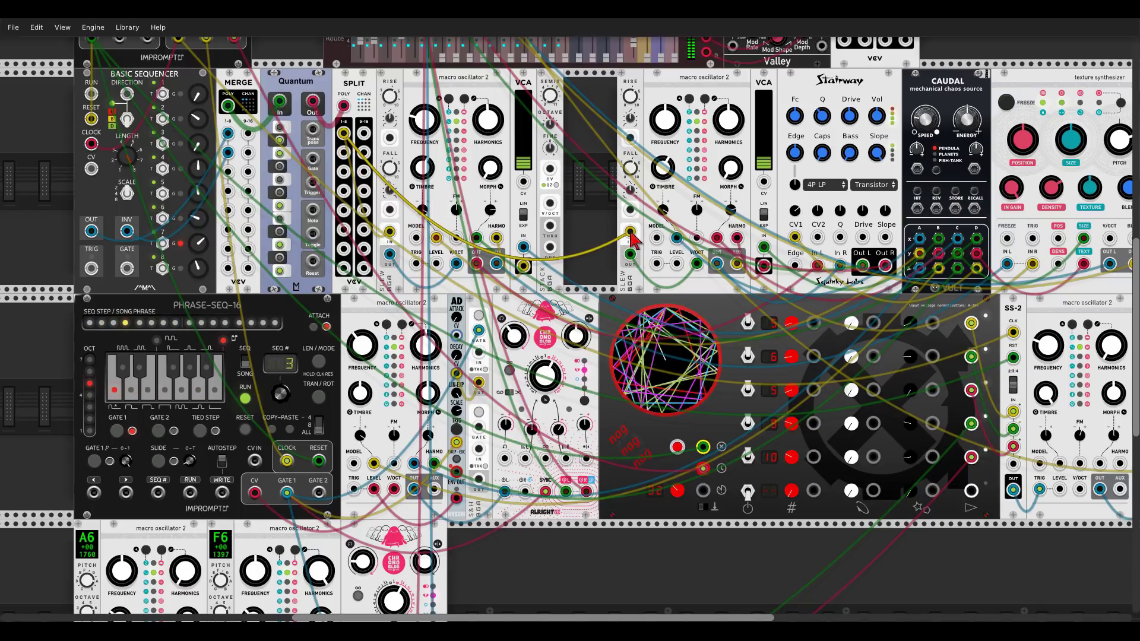
pyautogui.moveTo(629, 232); pyautogui.dragTo(550, 203)
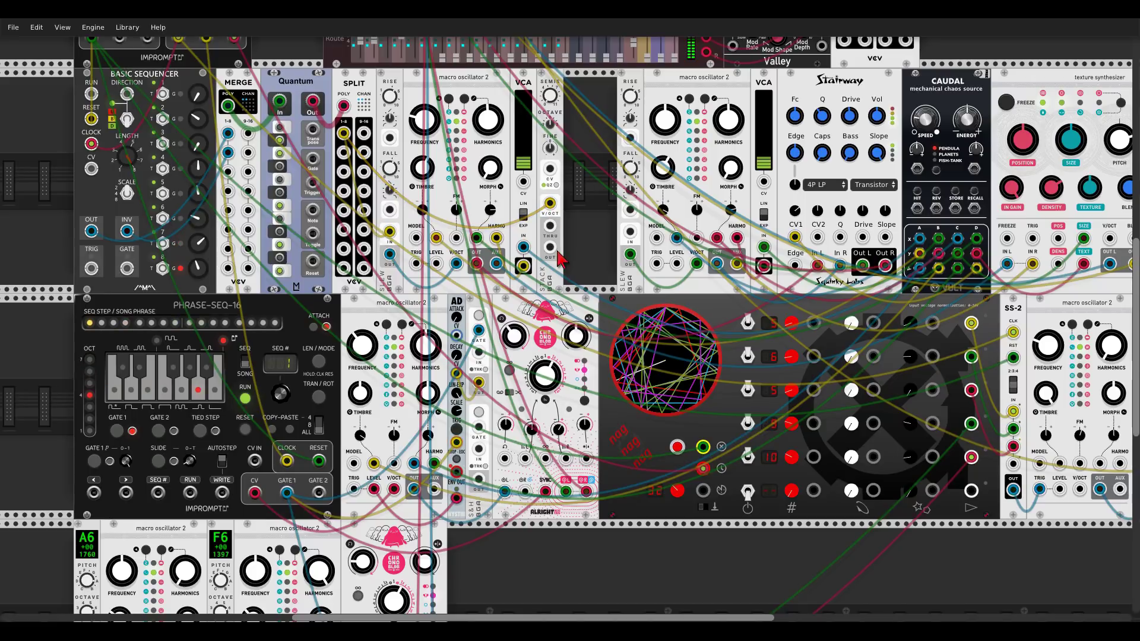
pyautogui.moveTo(550, 247); pyautogui.dragTo(629, 233)
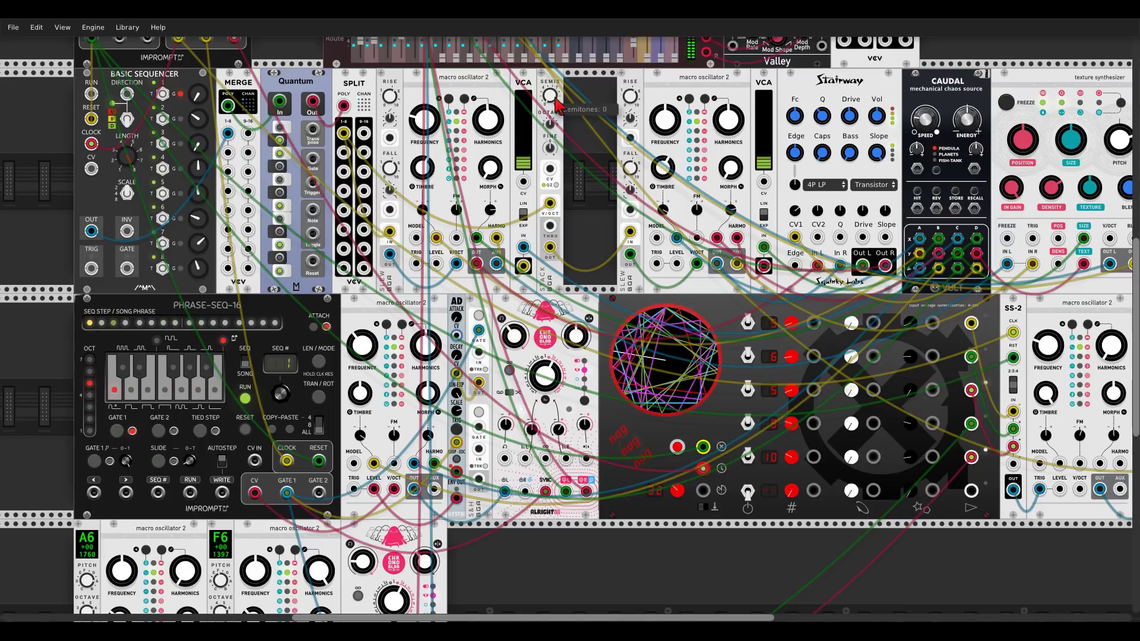
# Adjust Stack's semitones and move the second slew limiter and following modules against it to close the gap.
pyautogui.moveTo(557, 104); pyautogui.dragTo(556, 95)
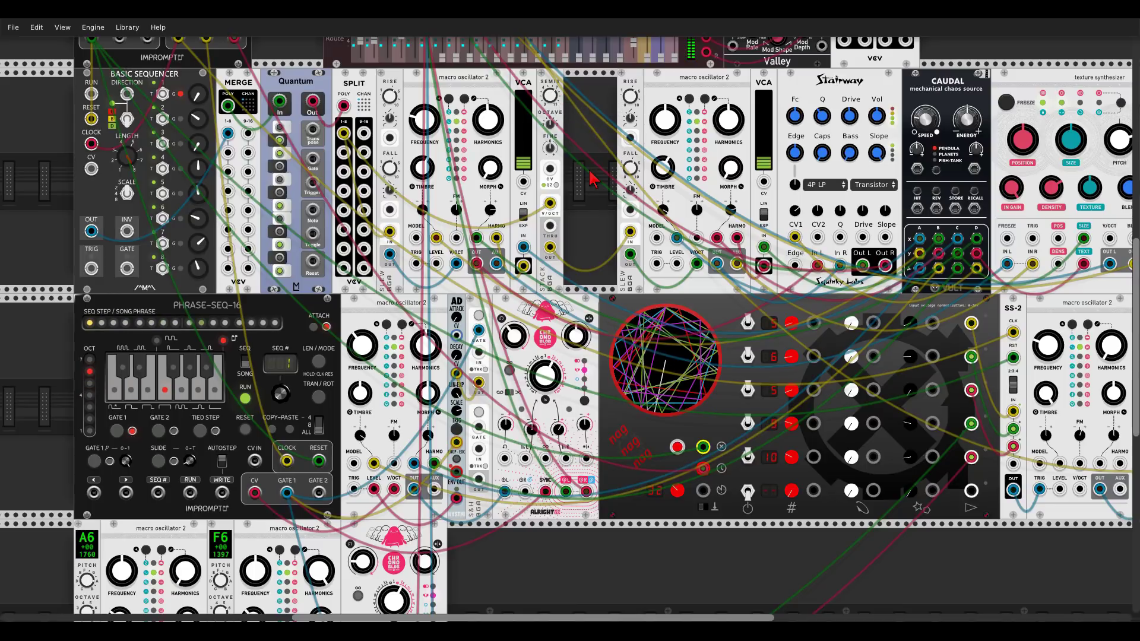
pyautogui.scroll(-2, 592, 161)
pyautogui.keyDown('ctrl'); pyautogui.moveTo(913, 109); pyautogui.dragTo(868, 107); pyautogui.keyUp('ctrl')
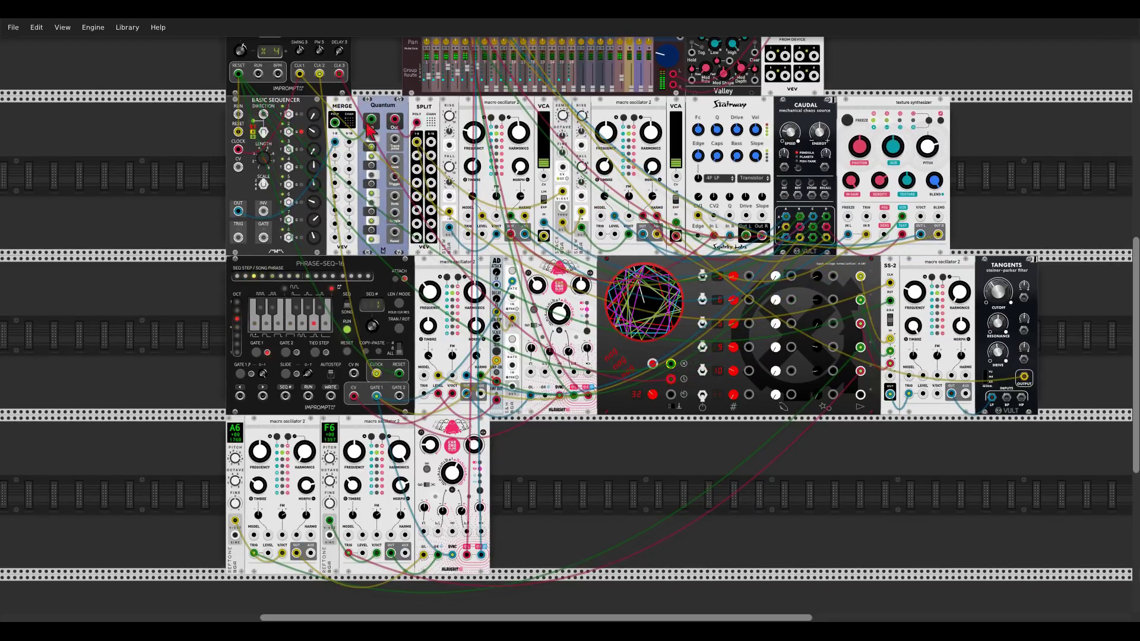
# Solo mixer channels 1 and 2.
pyautogui.scroll(2, 428, 112)
pyautogui.keyDown('ctrl'); pyautogui.scroll(2, 423, 113); pyautogui.keyUp('ctrl')
pyautogui.keyDown('ctrl'); pyautogui.scroll(2, 423, 112); pyautogui.keyUp('ctrl')
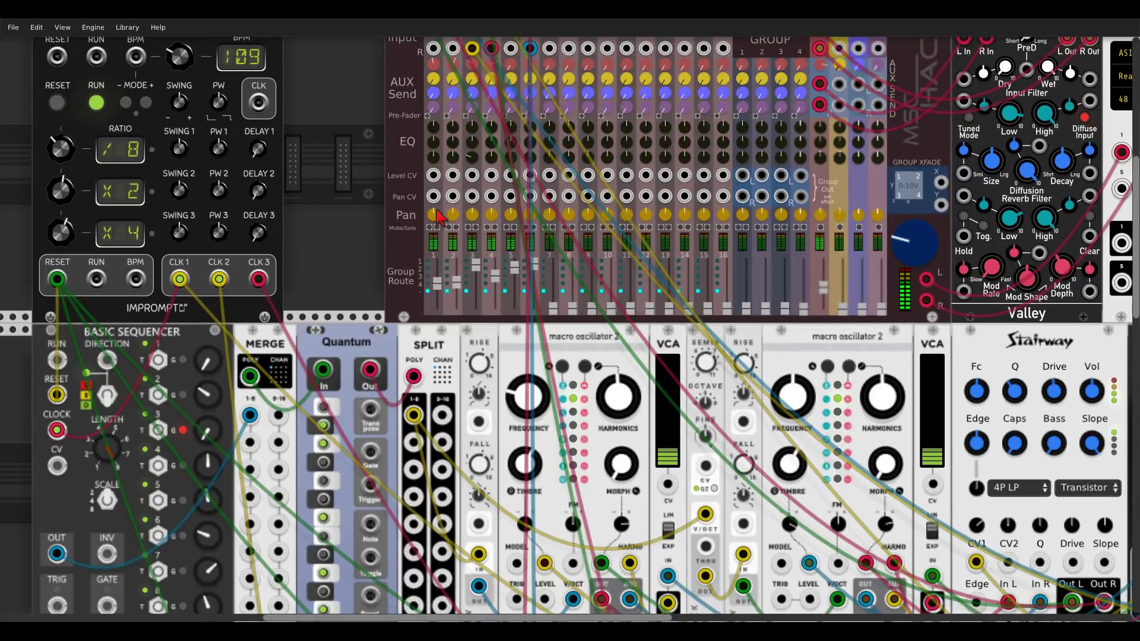
pyautogui.click(437, 228)
pyautogui.click(456, 227)
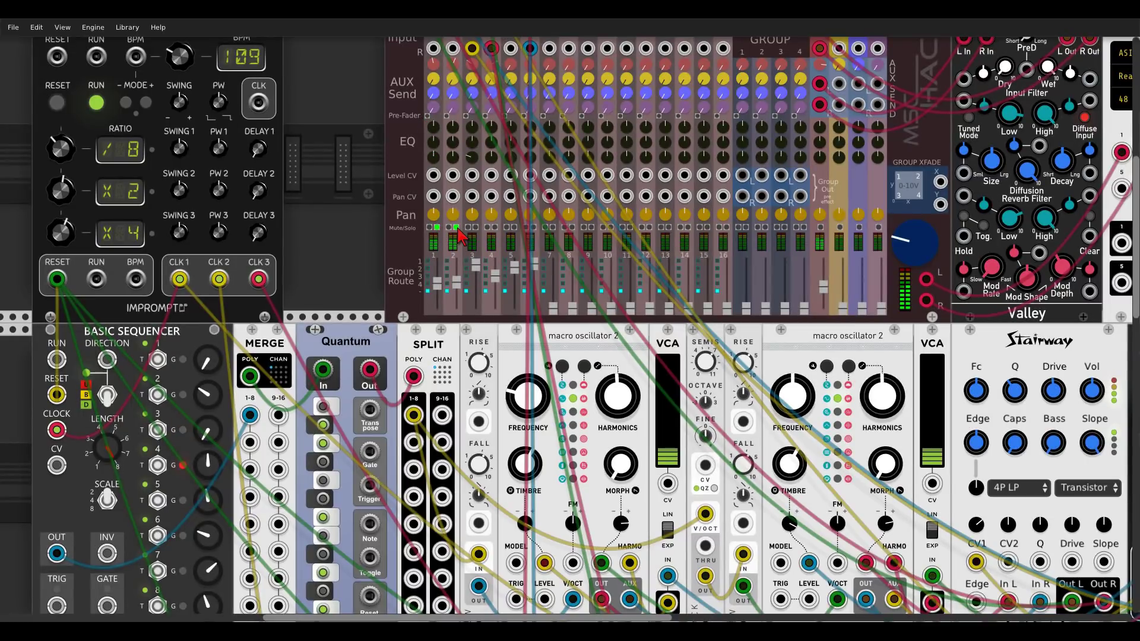
# Raise the Stairway filter's cutoff frequency to 1.77 and turn it back down.
pyautogui.keyDown('ctrl'); pyautogui.scroll(-3, 457, 234); pyautogui.keyUp('ctrl')
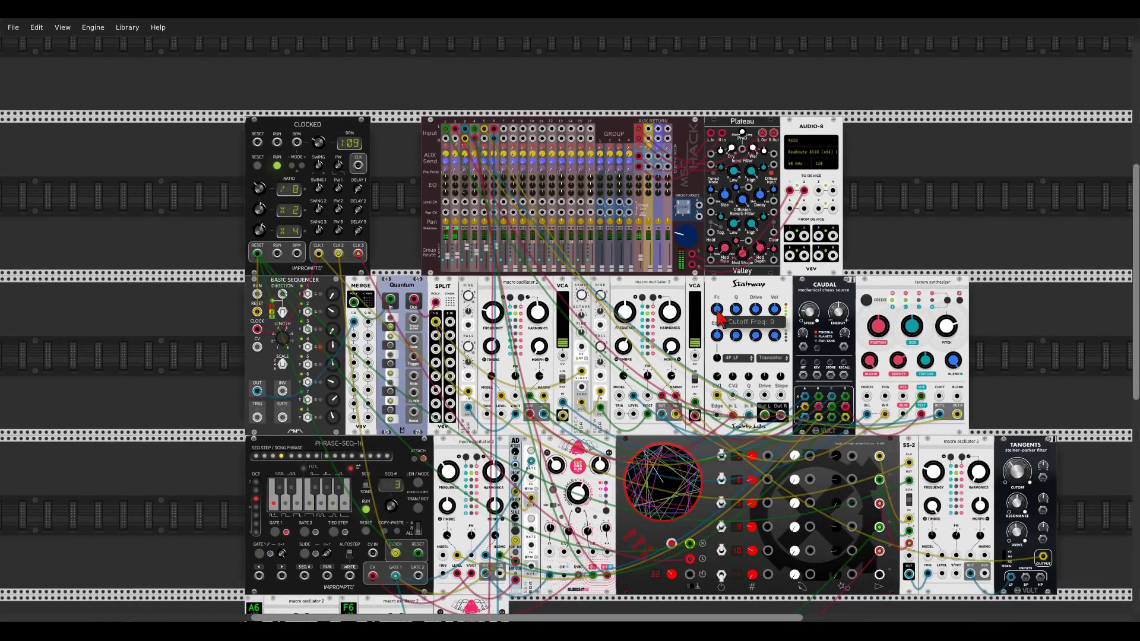
pyautogui.moveTo(720, 319); pyautogui.dragTo(719, 300)
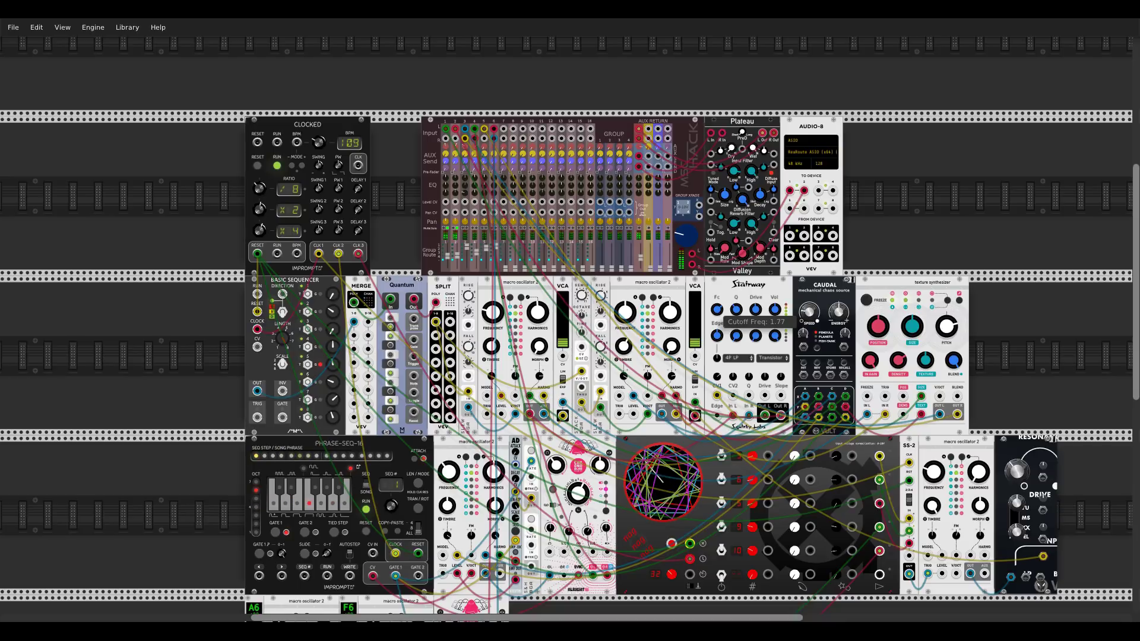
pyautogui.moveTo(717, 310); pyautogui.dragTo(720, 318)
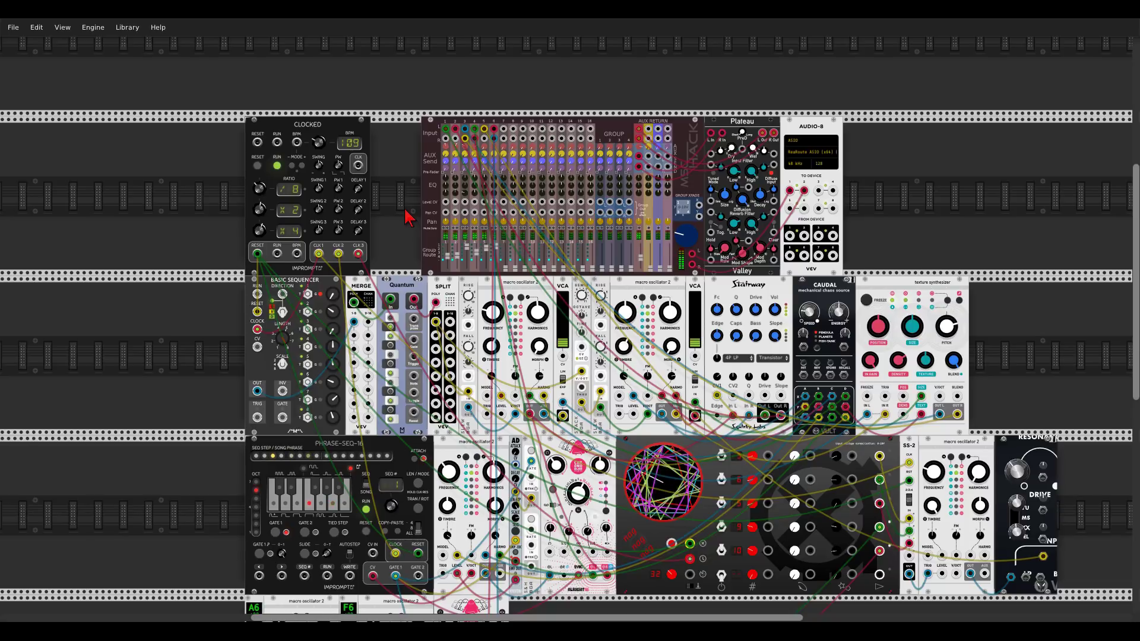
# Check the first slew limiter's RISE and FALL times.
pyautogui.scroll(-4, 409, 219)
pyautogui.scroll(-1, 408, 219)
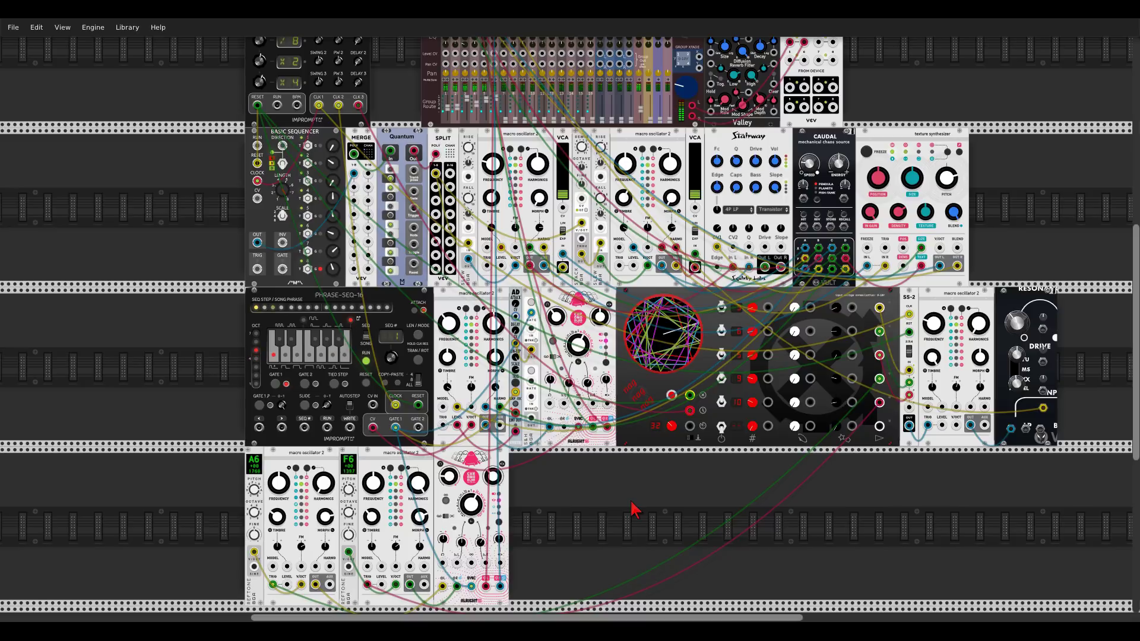
pyautogui.moveTo(468, 152); pyautogui.dragTo(467, 155)
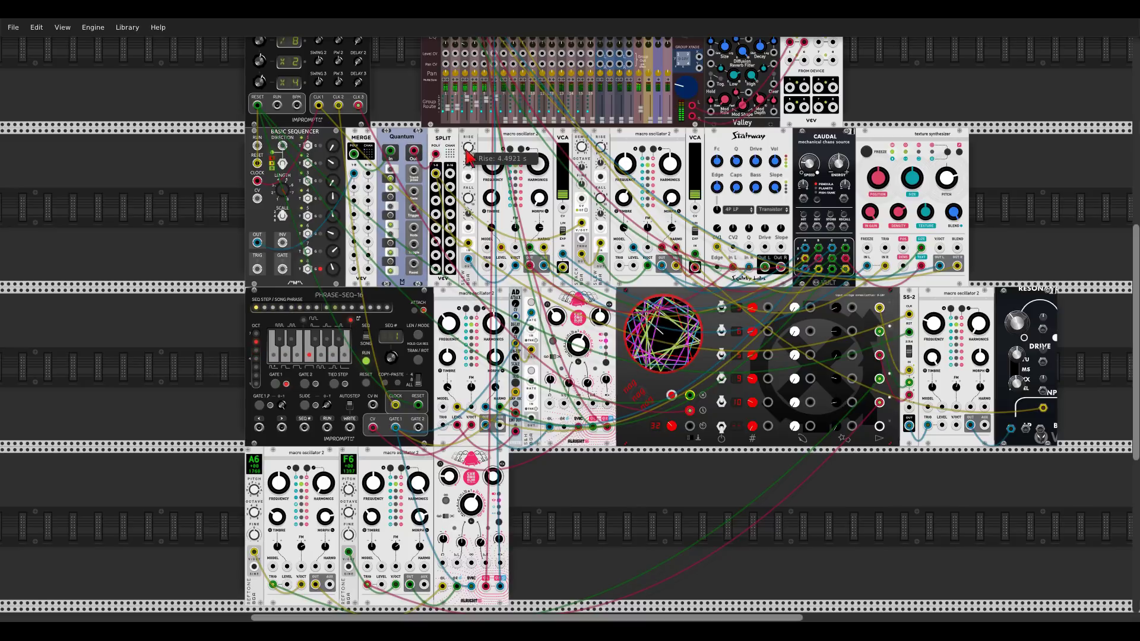
pyautogui.moveTo(469, 200)
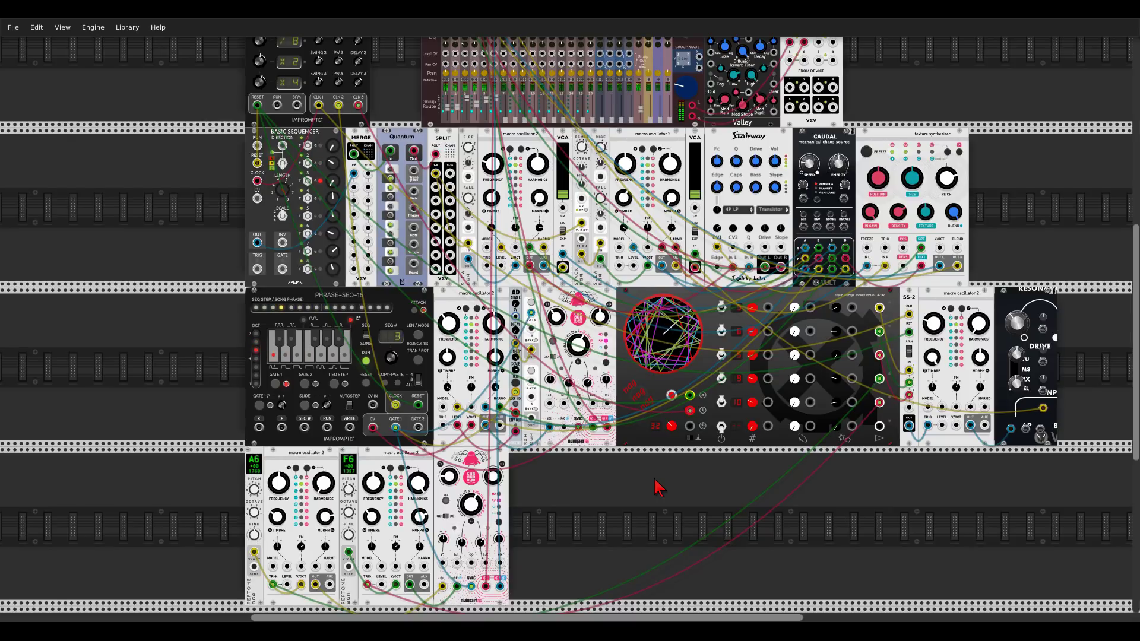
pyautogui.scroll(6, 659, 488)
pyautogui.scroll(1, 877, 265)
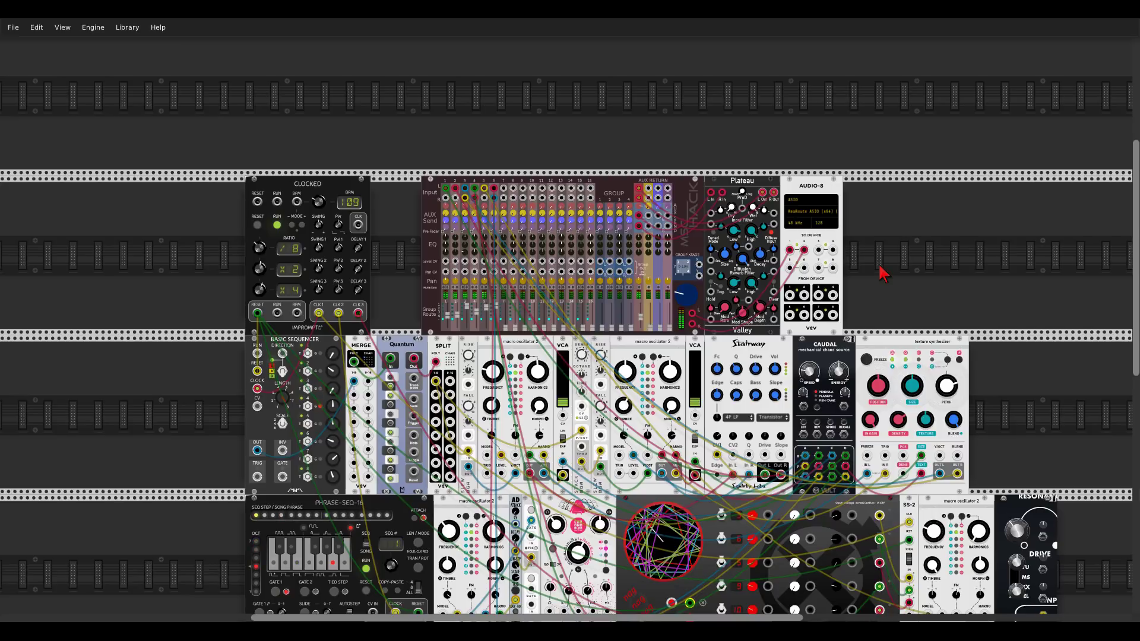
pyautogui.scroll(-7, 883, 274)
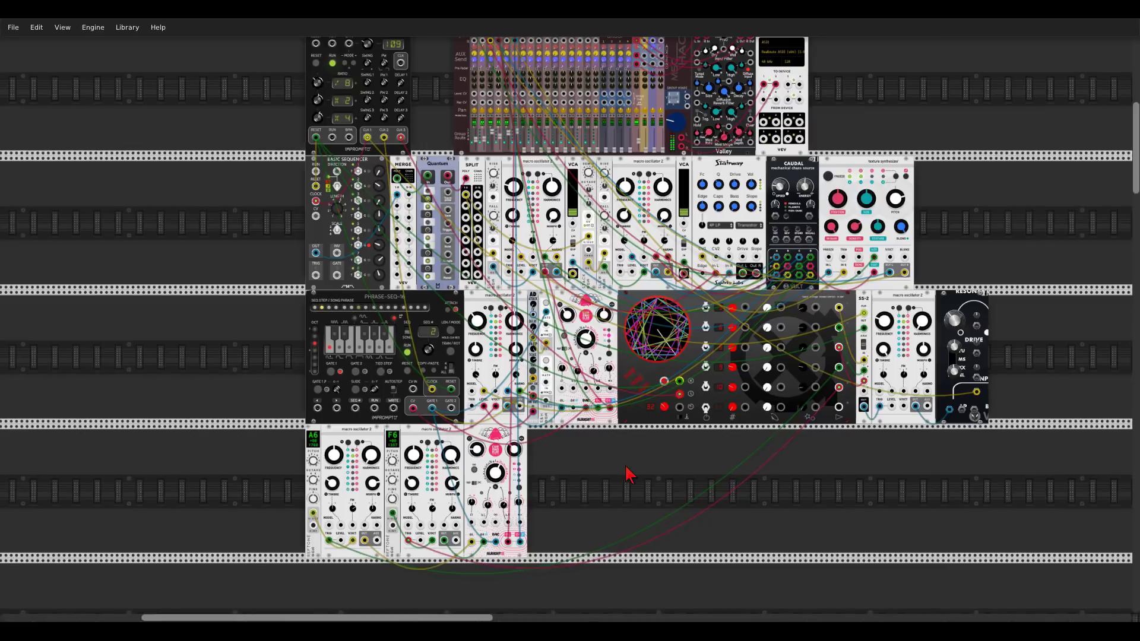
# Move the mixer, Plateau, AUDIO-8 and texture synthesizer right so that their rows end level with the TANGENTS filter.
pyautogui.scroll(-2, 723, 450)
pyautogui.moveTo(674, 473); pyautogui.dragTo(675, 468)
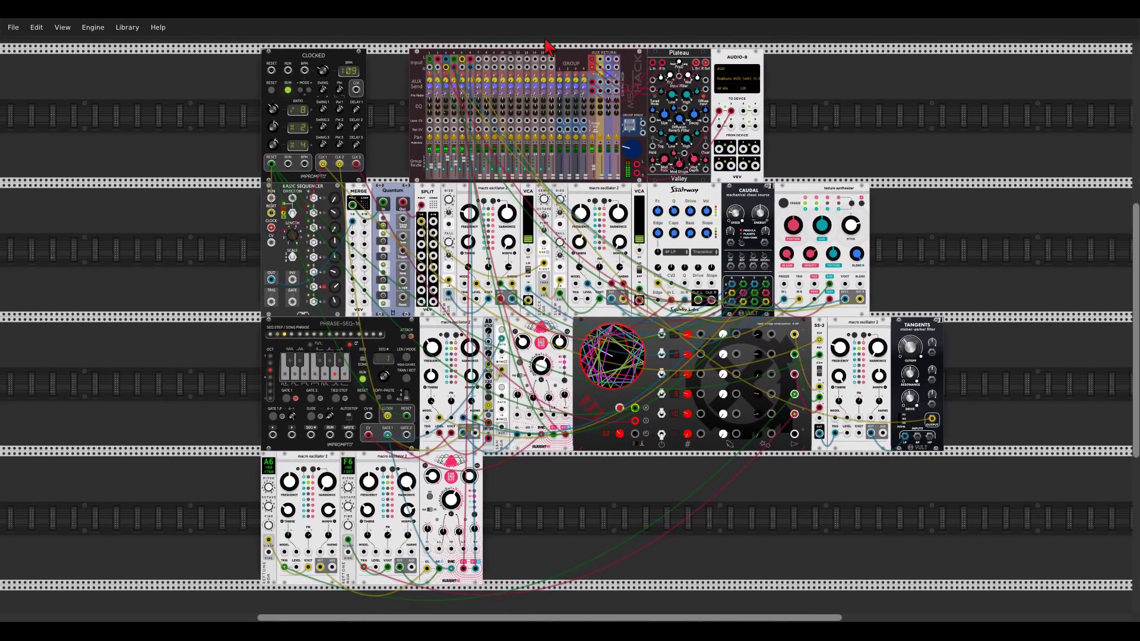
pyautogui.moveTo(576, 61); pyautogui.dragTo(738, 77)
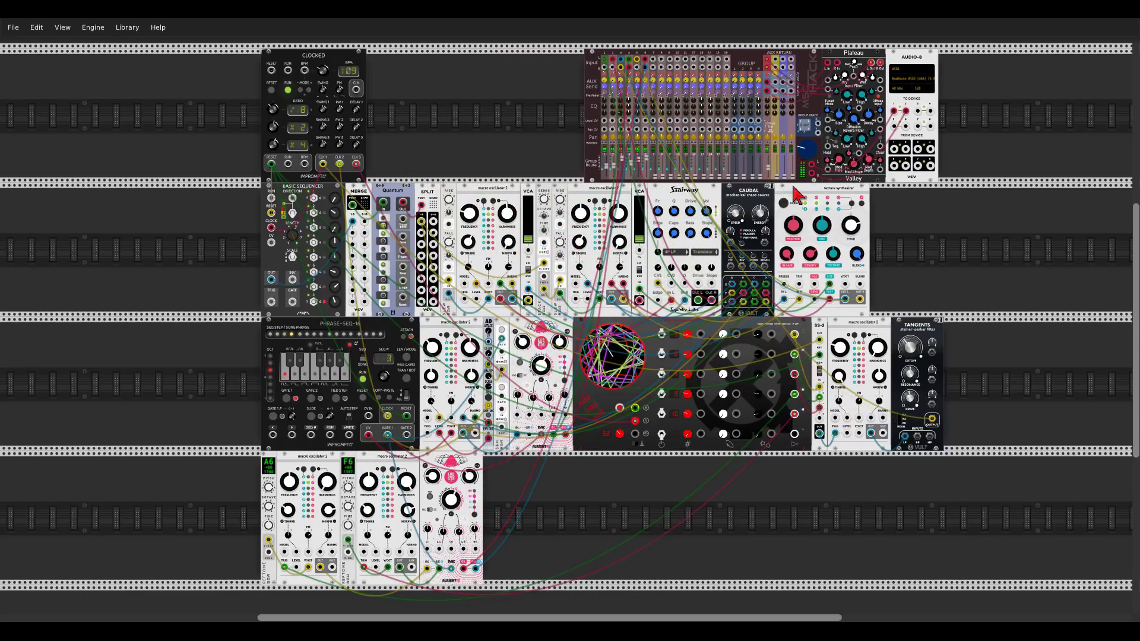
pyautogui.moveTo(792, 186); pyautogui.dragTo(854, 190)
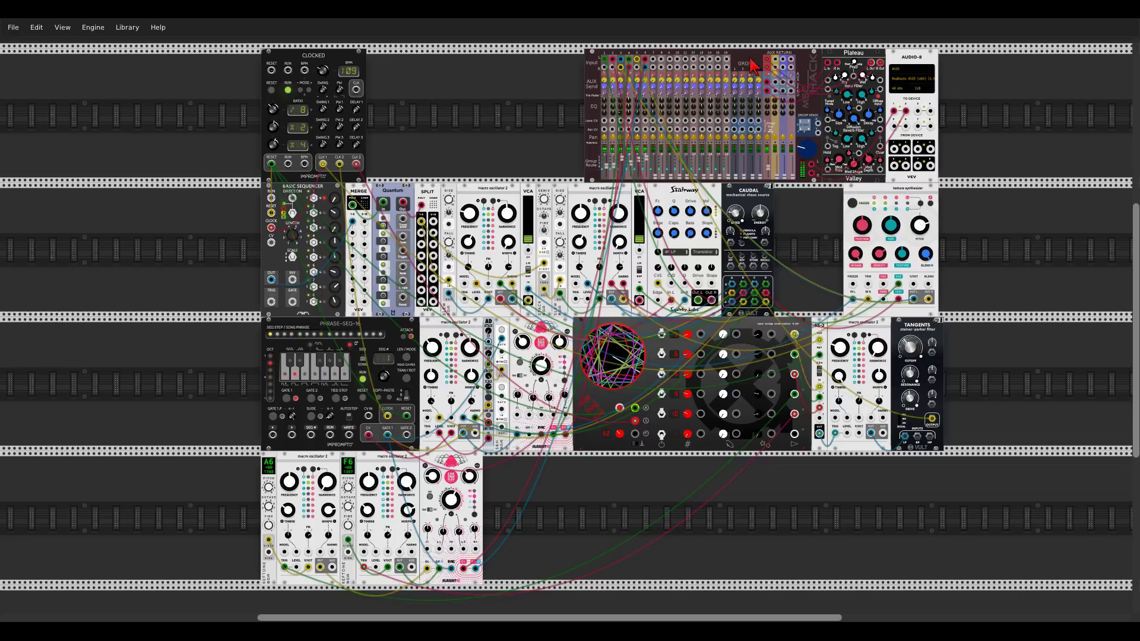
pyautogui.moveTo(752, 64); pyautogui.dragTo(757, 64)
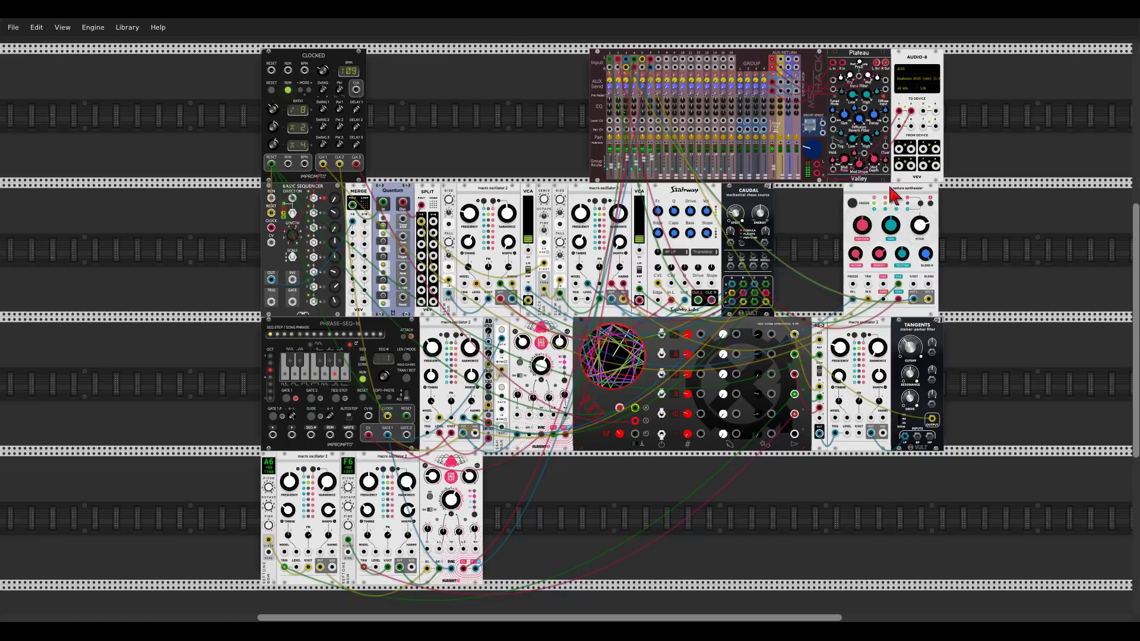
pyautogui.moveTo(893, 195); pyautogui.dragTo(899, 196)
pyautogui.rightClick(853, 329)
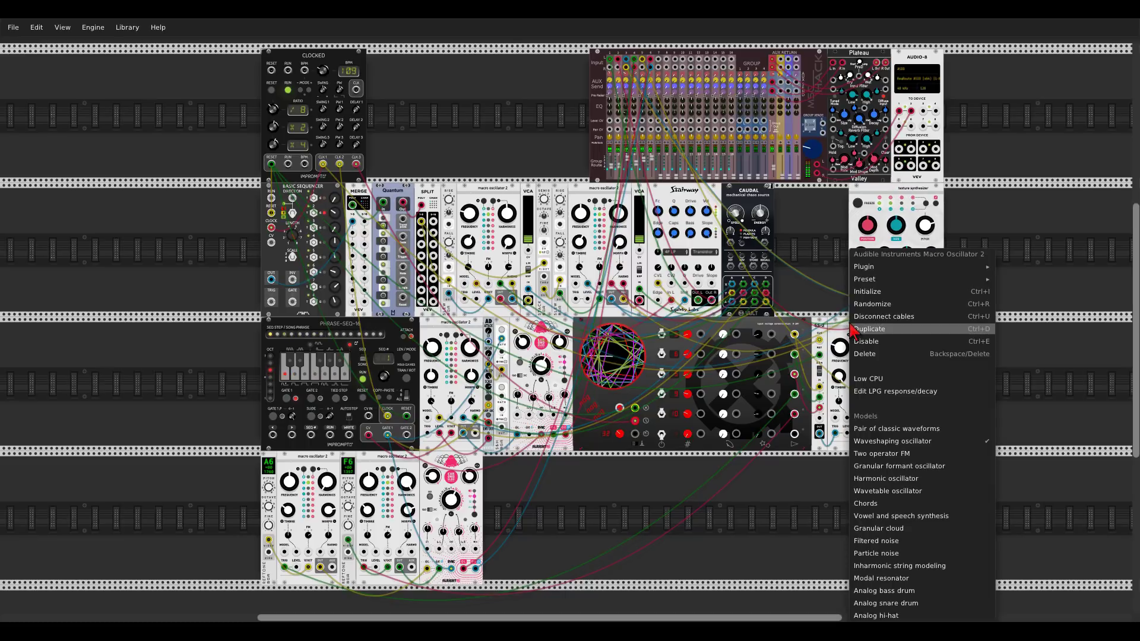
pyautogui.click(813, 241)
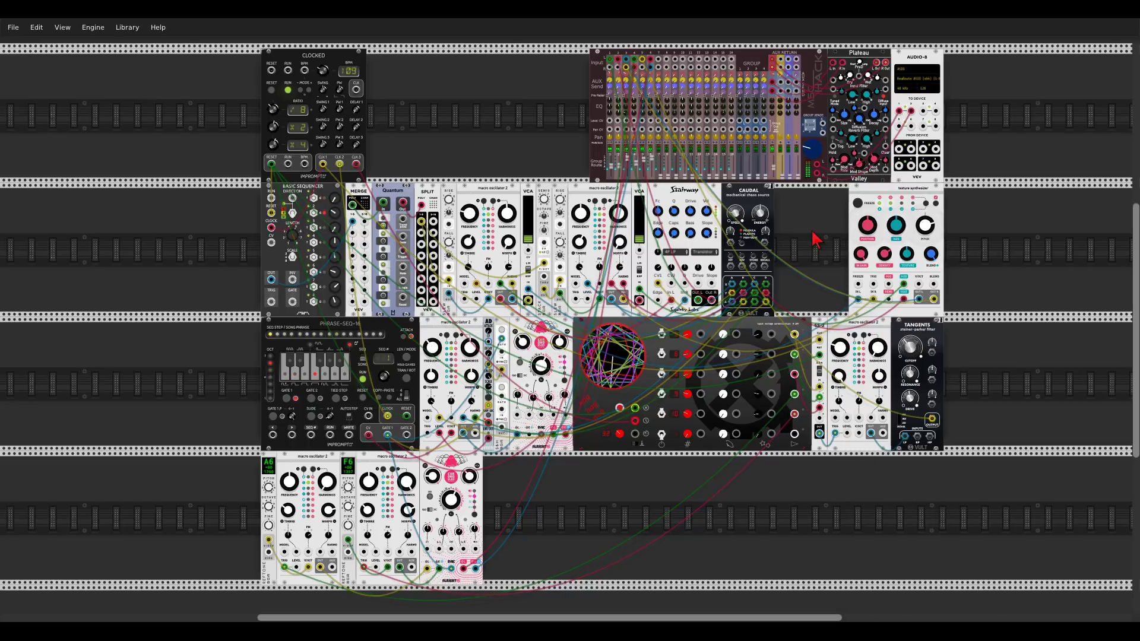